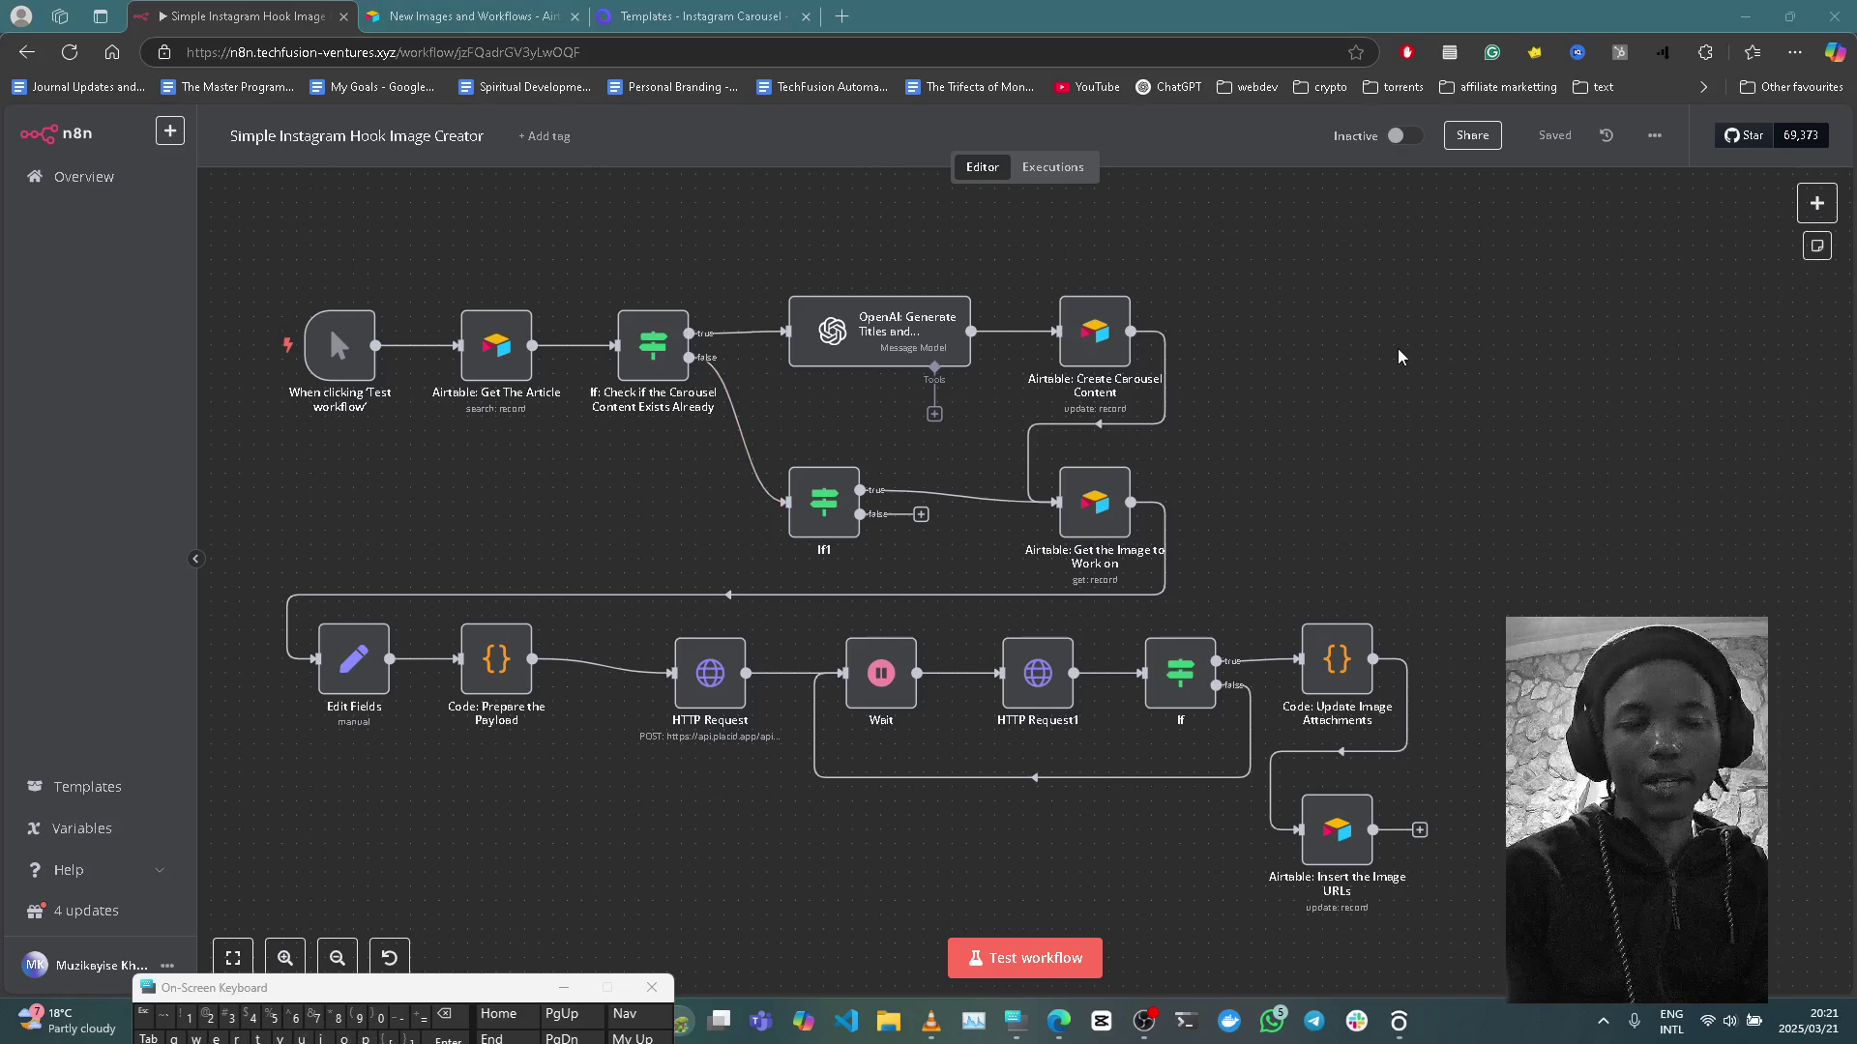
Step: Capture a screenshot of the Simple Instagram Hook Image Creator workflow, covering its header and all nodes
key("super+shift+s")
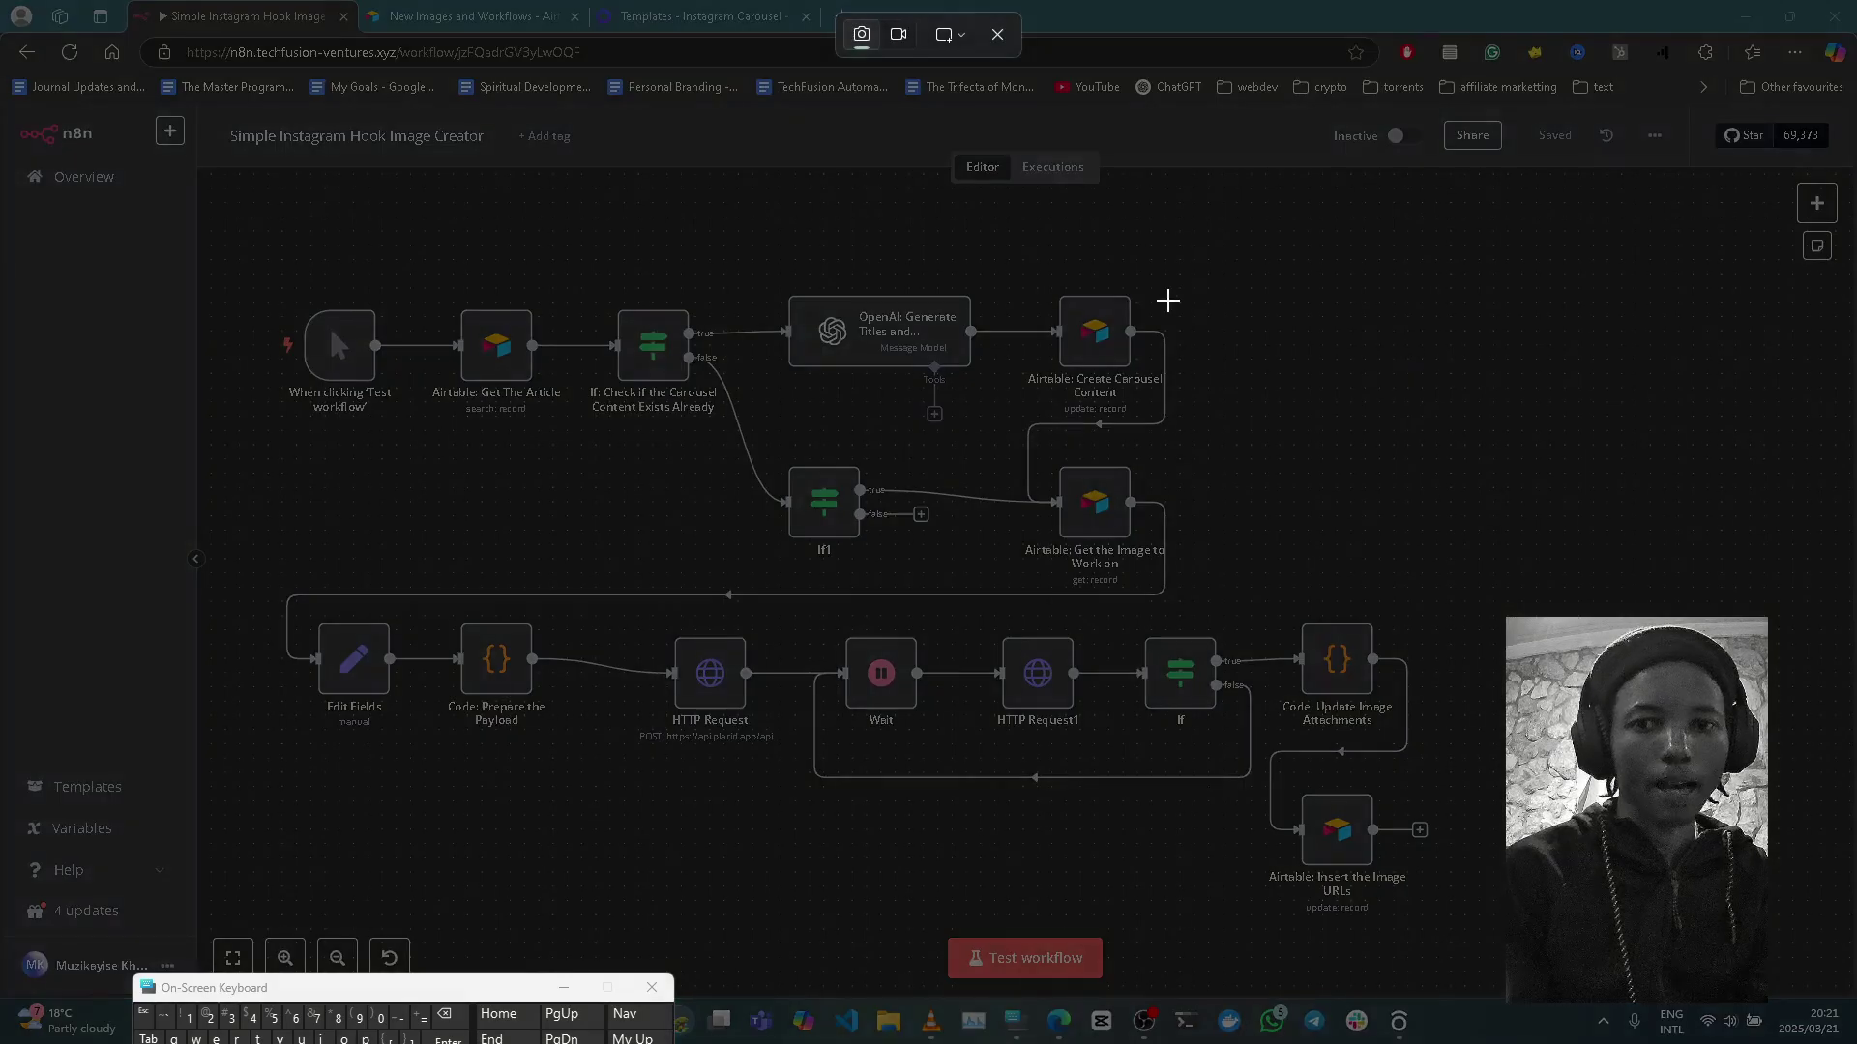
left_click_drag(212, 106, 1578, 928)
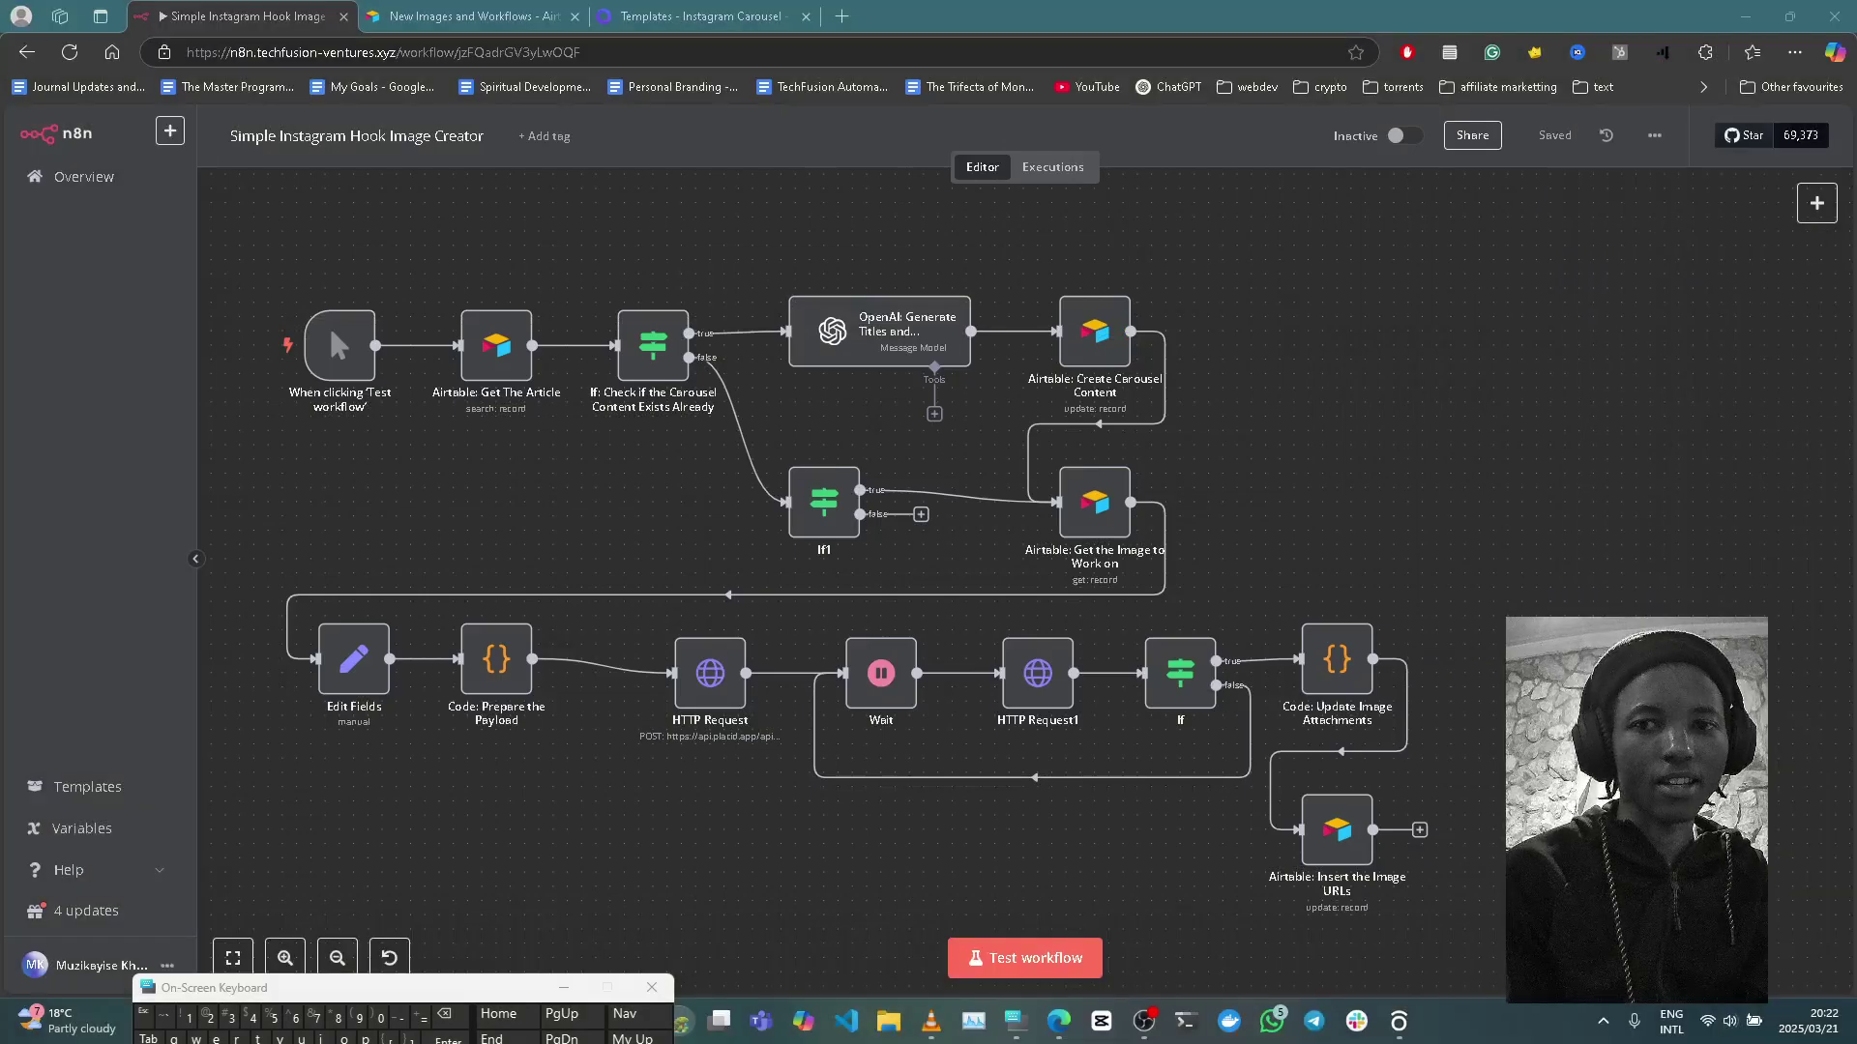
Step: Fill Airtable's image description: "An n8n workflow that helps me promote templates on Instagram or other image platforms to show people what I've built in a cool way."
left_click(375, 10)
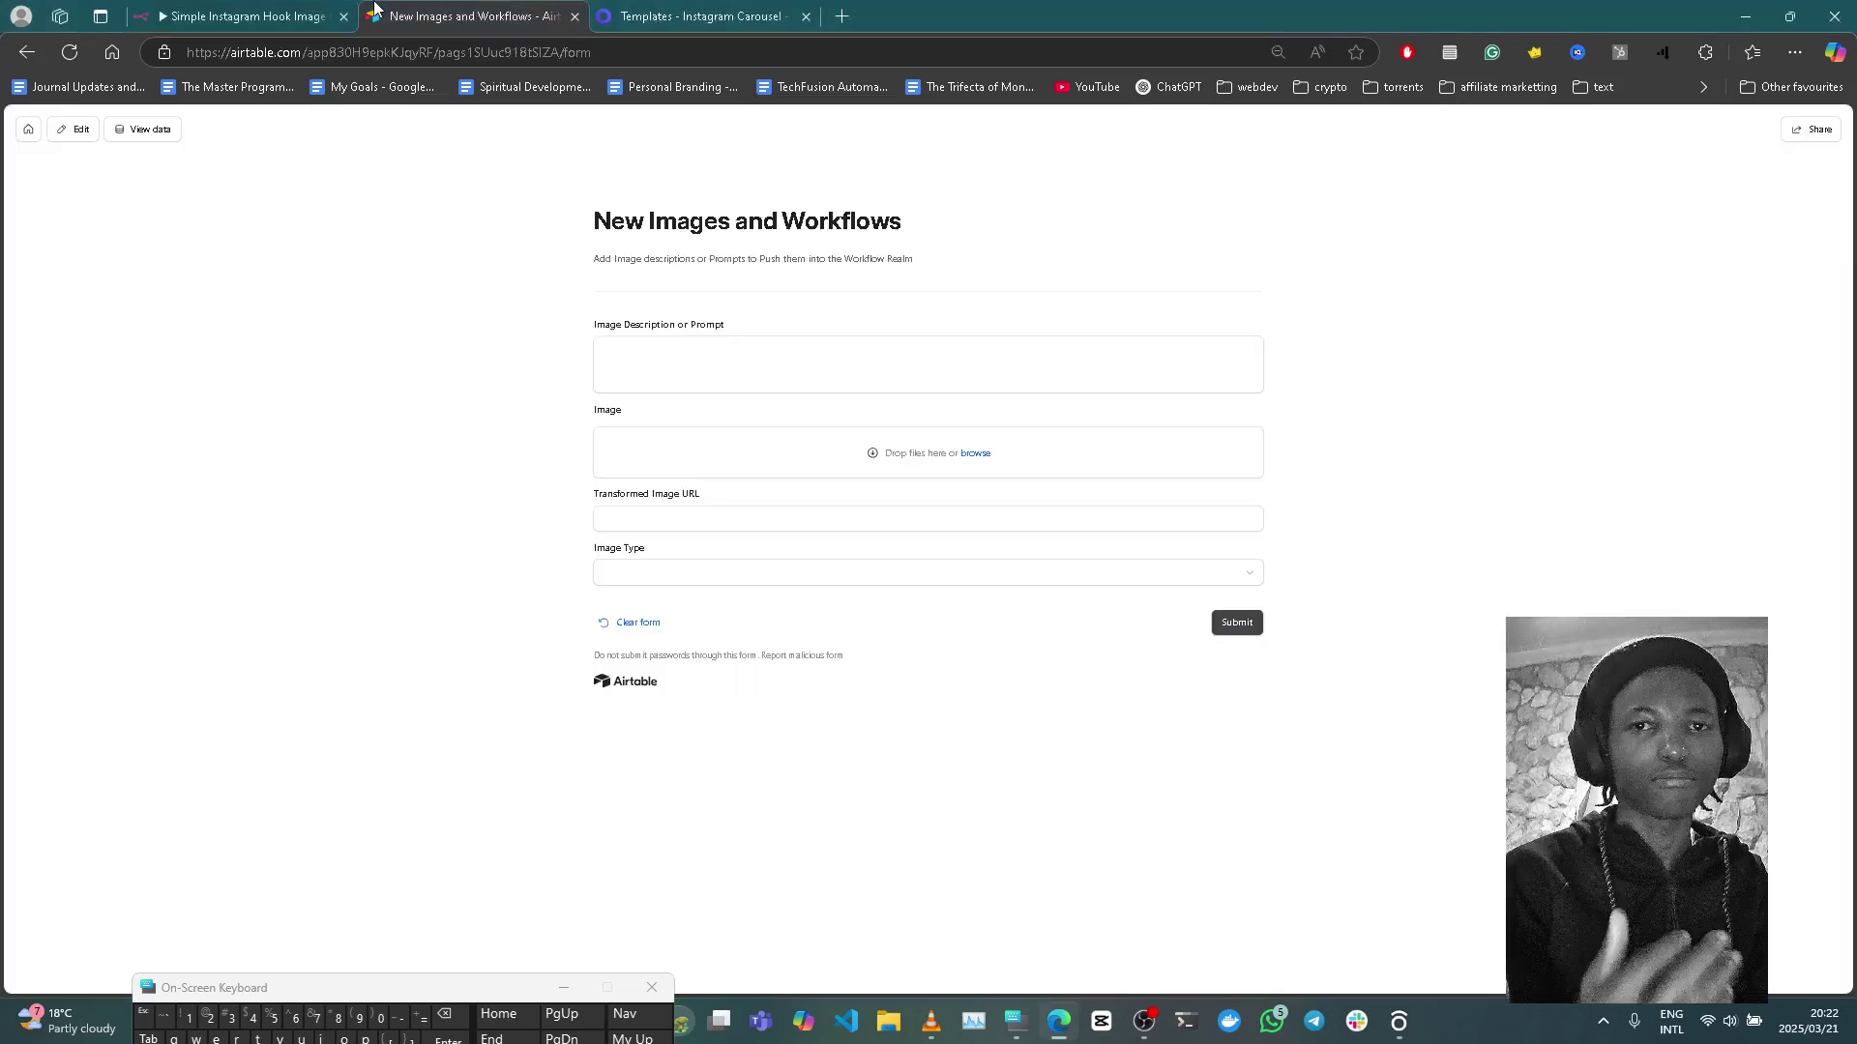
left_click(754, 370)
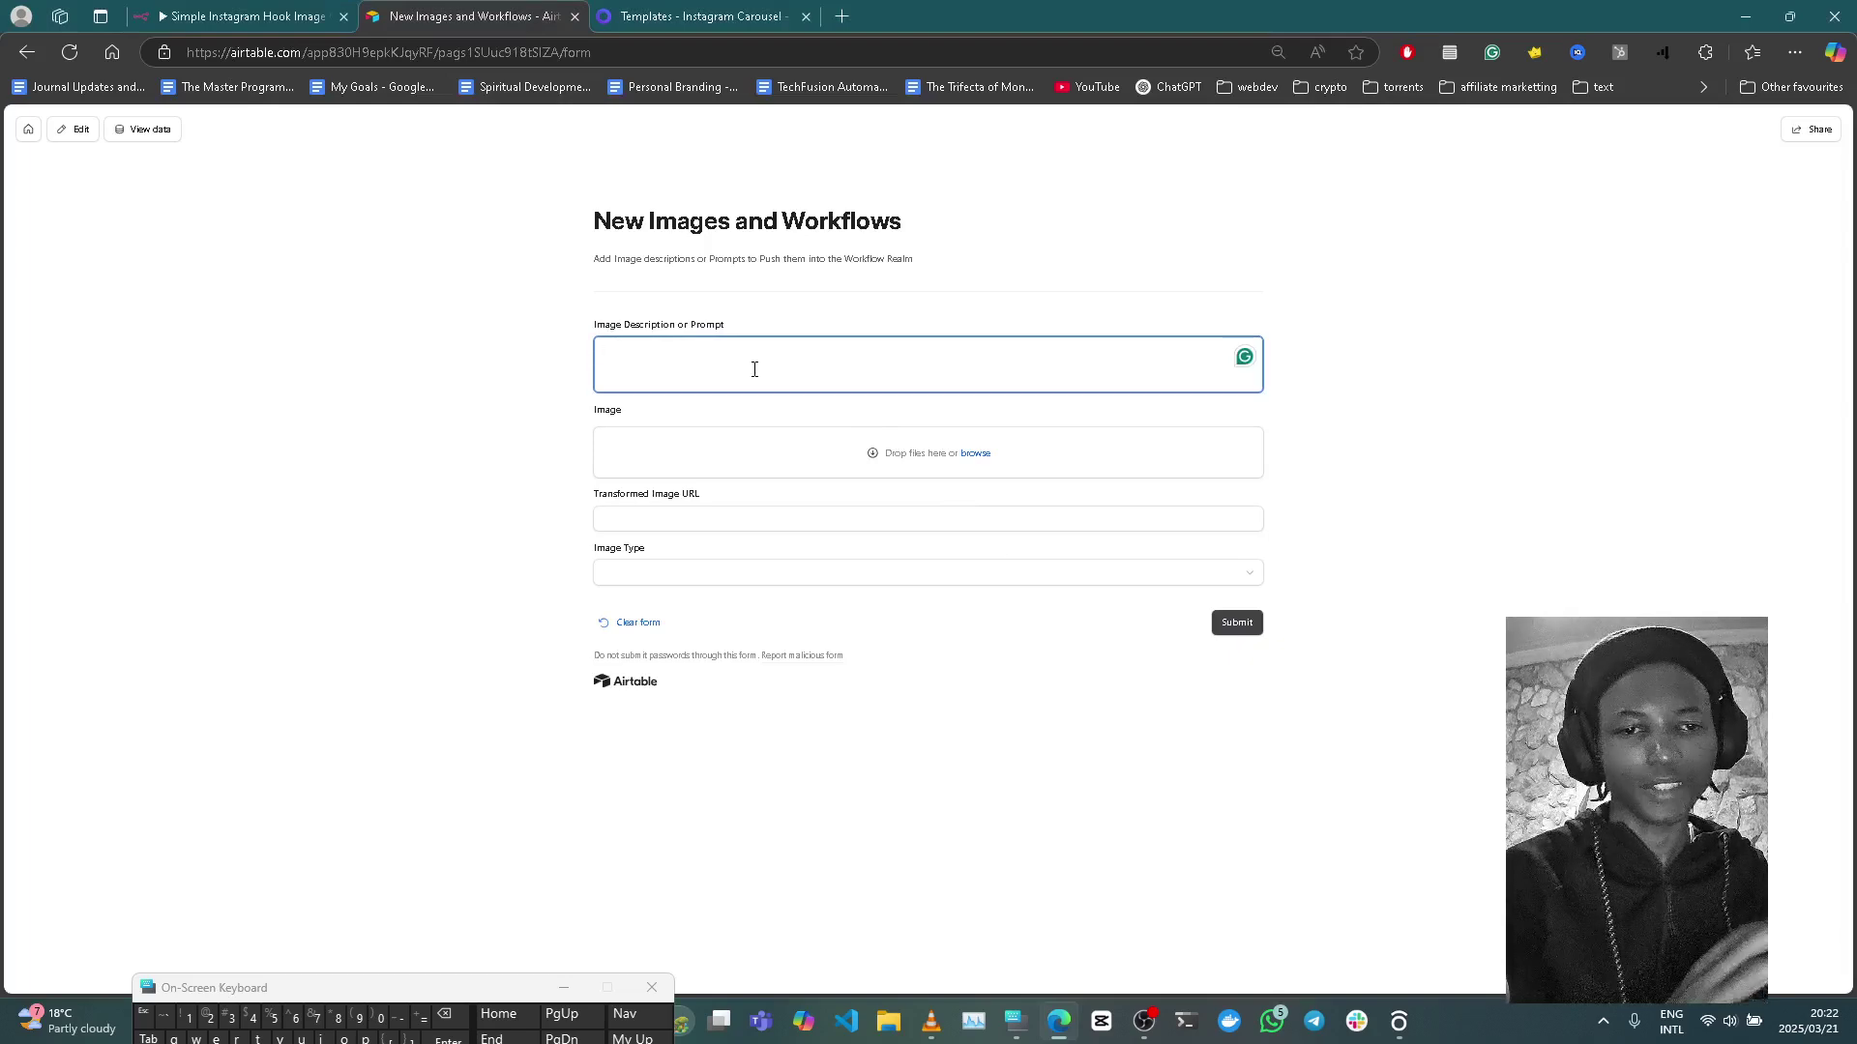
left_click(232, 16)
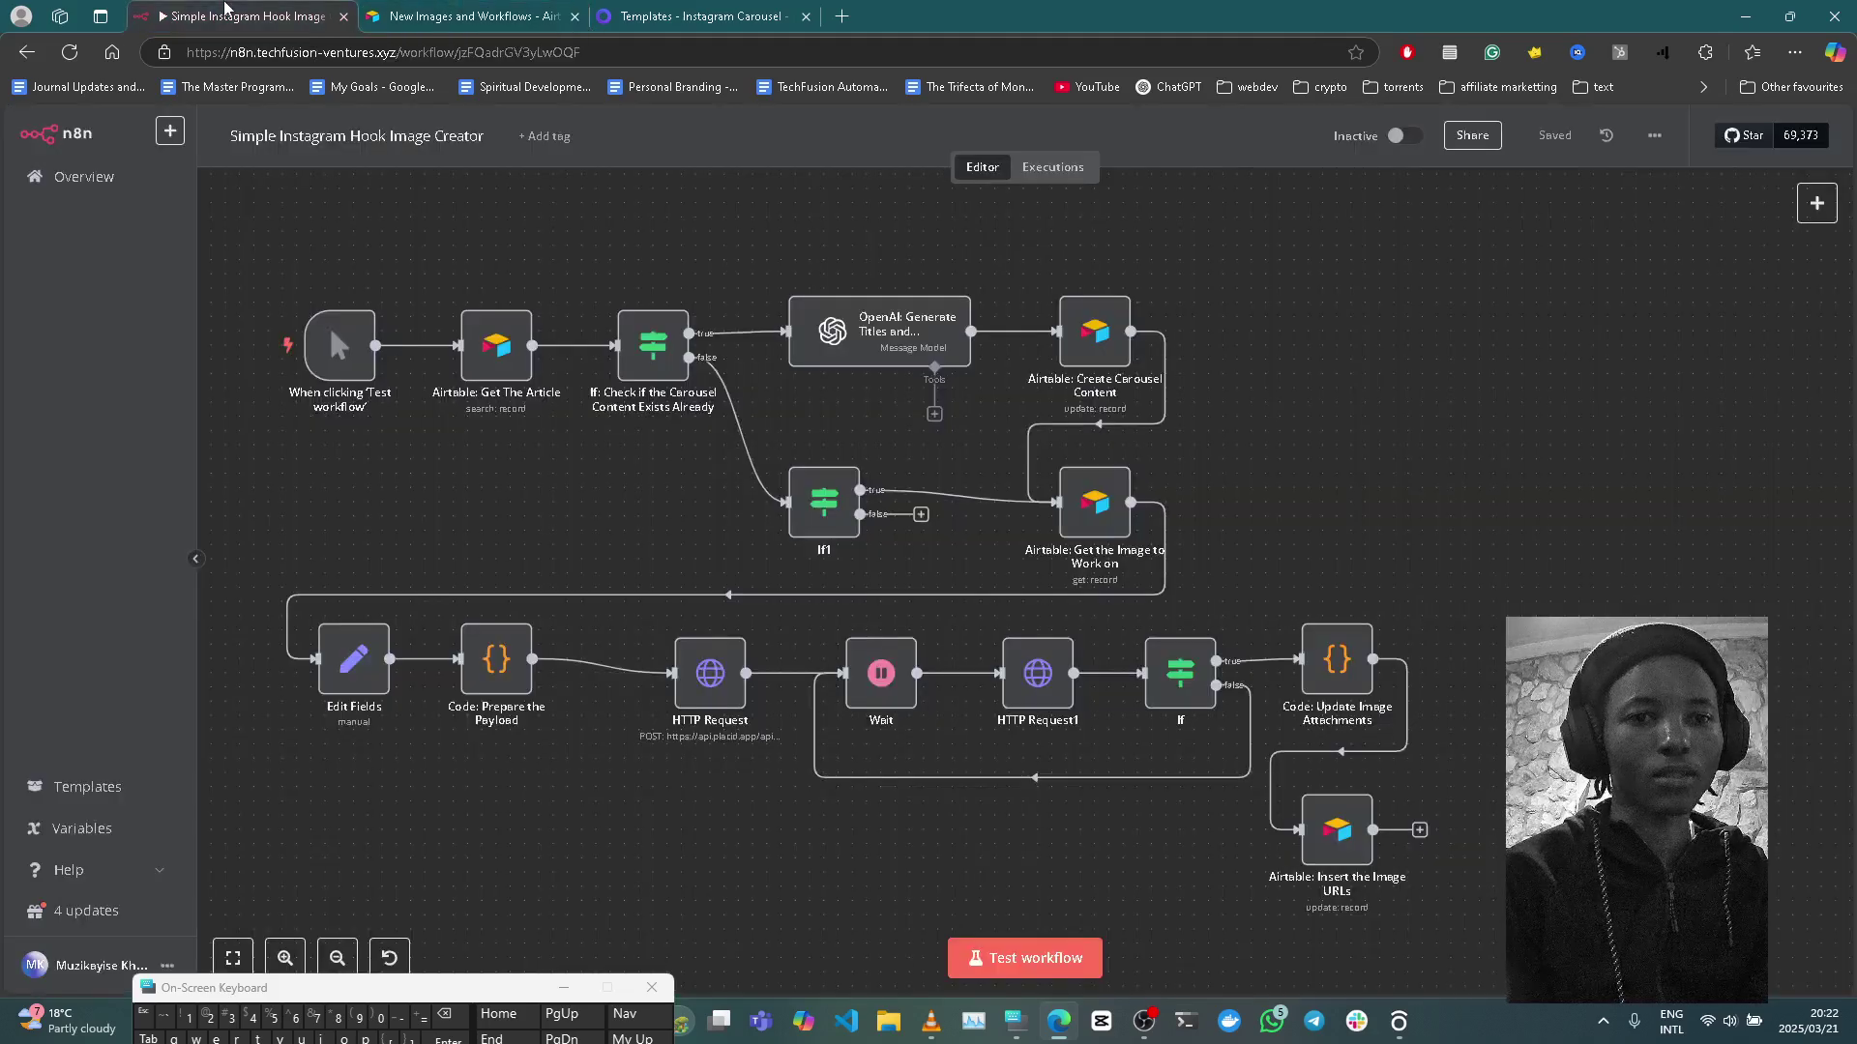
left_click(463, 11)
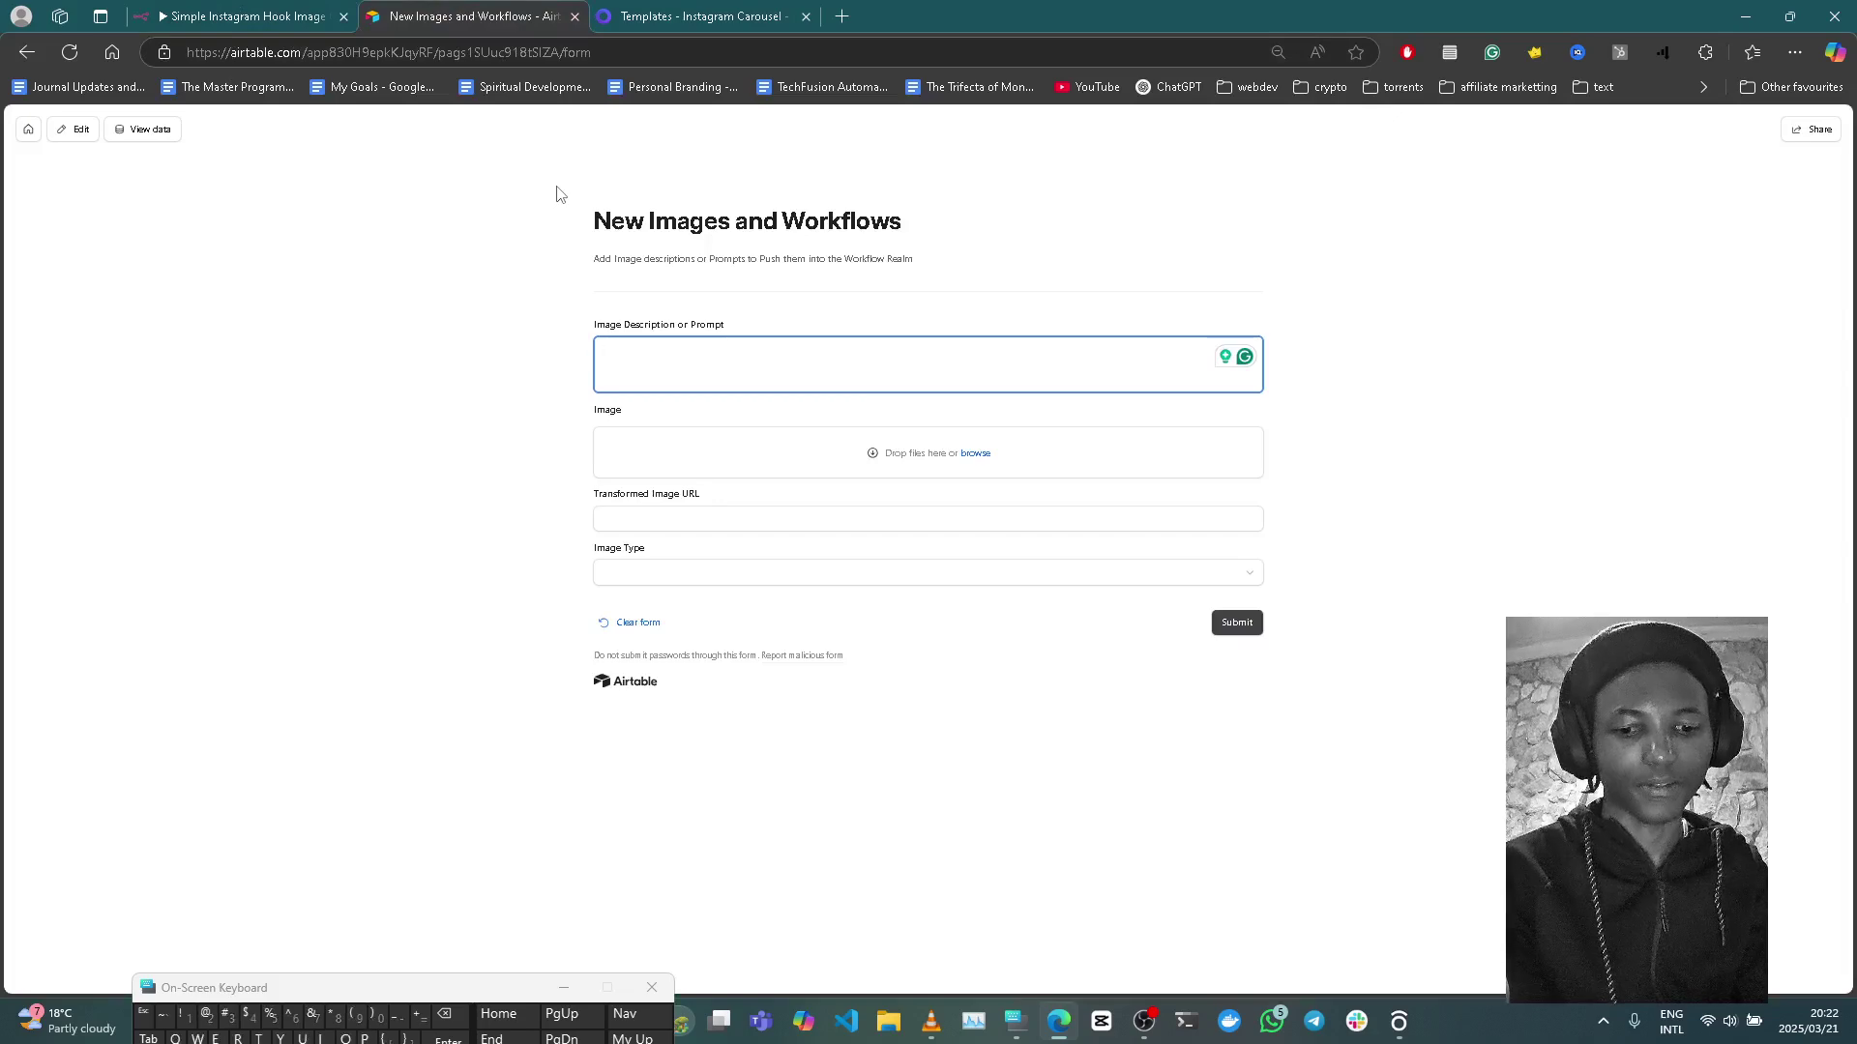
type("An n8n workflow that helps me")
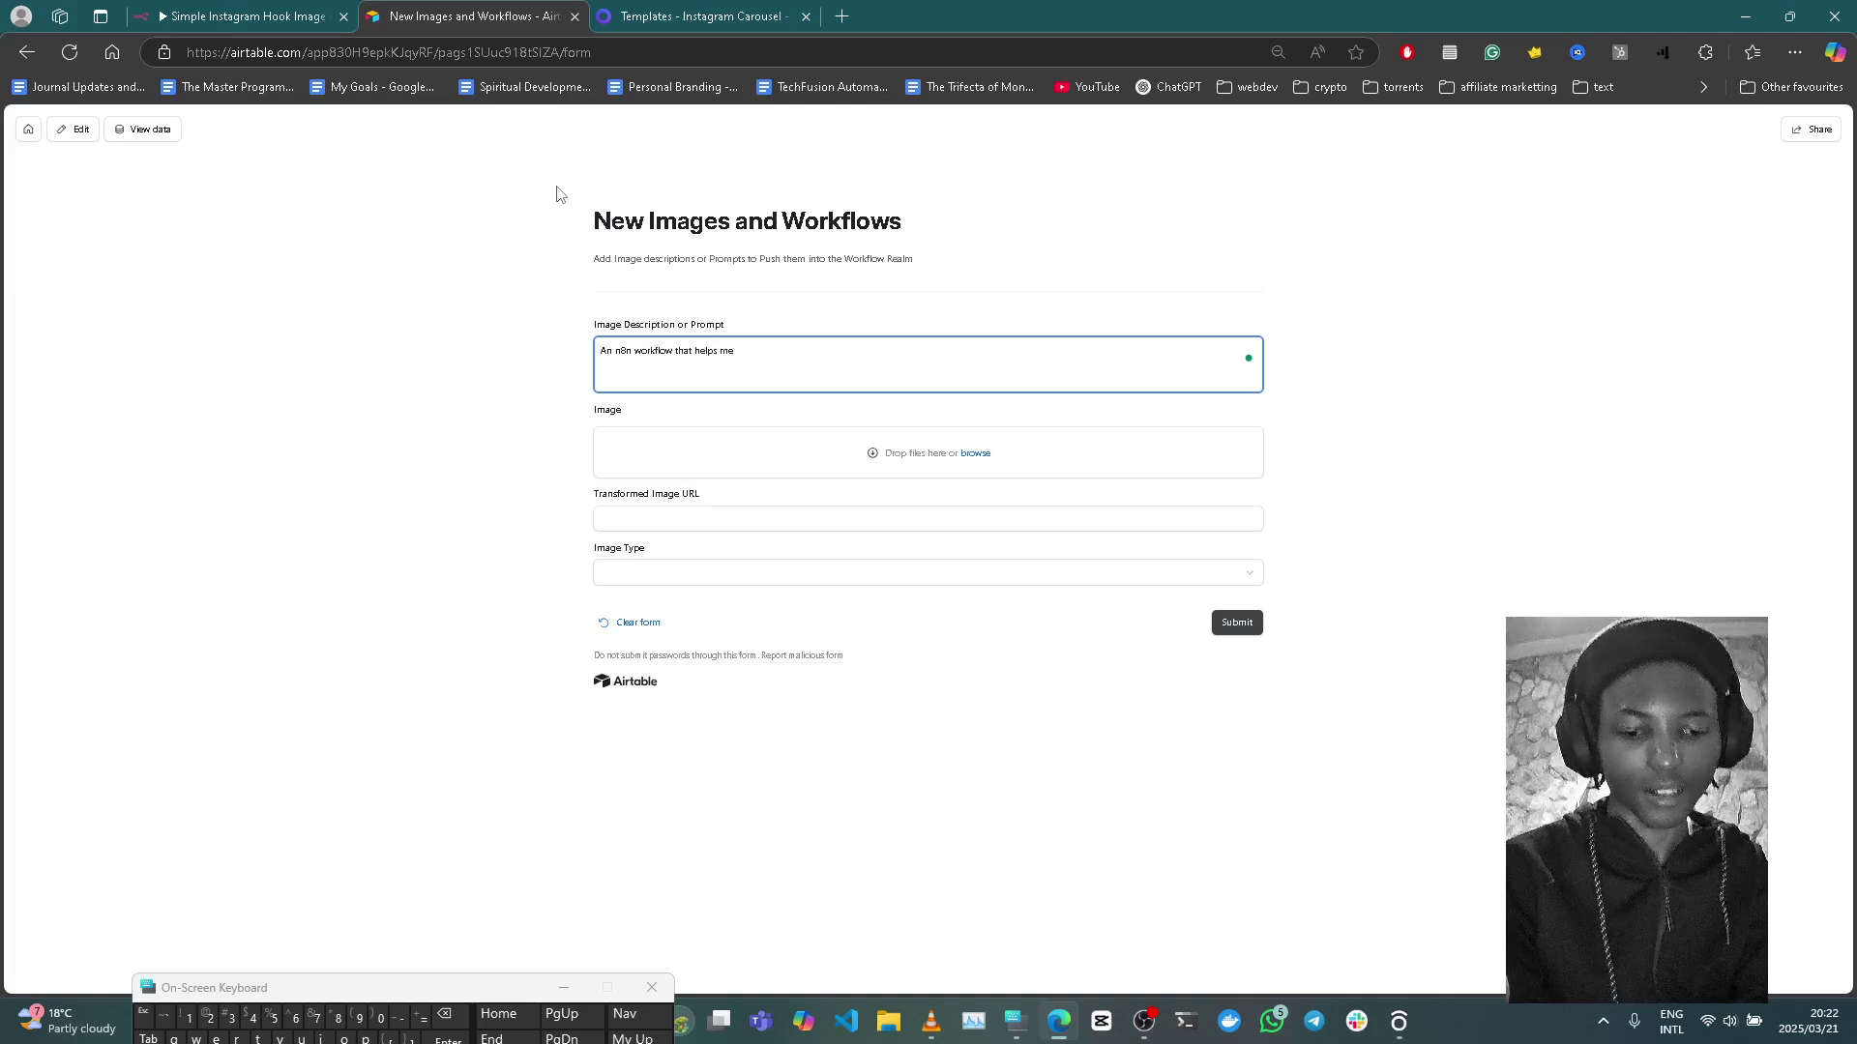
type("promote")
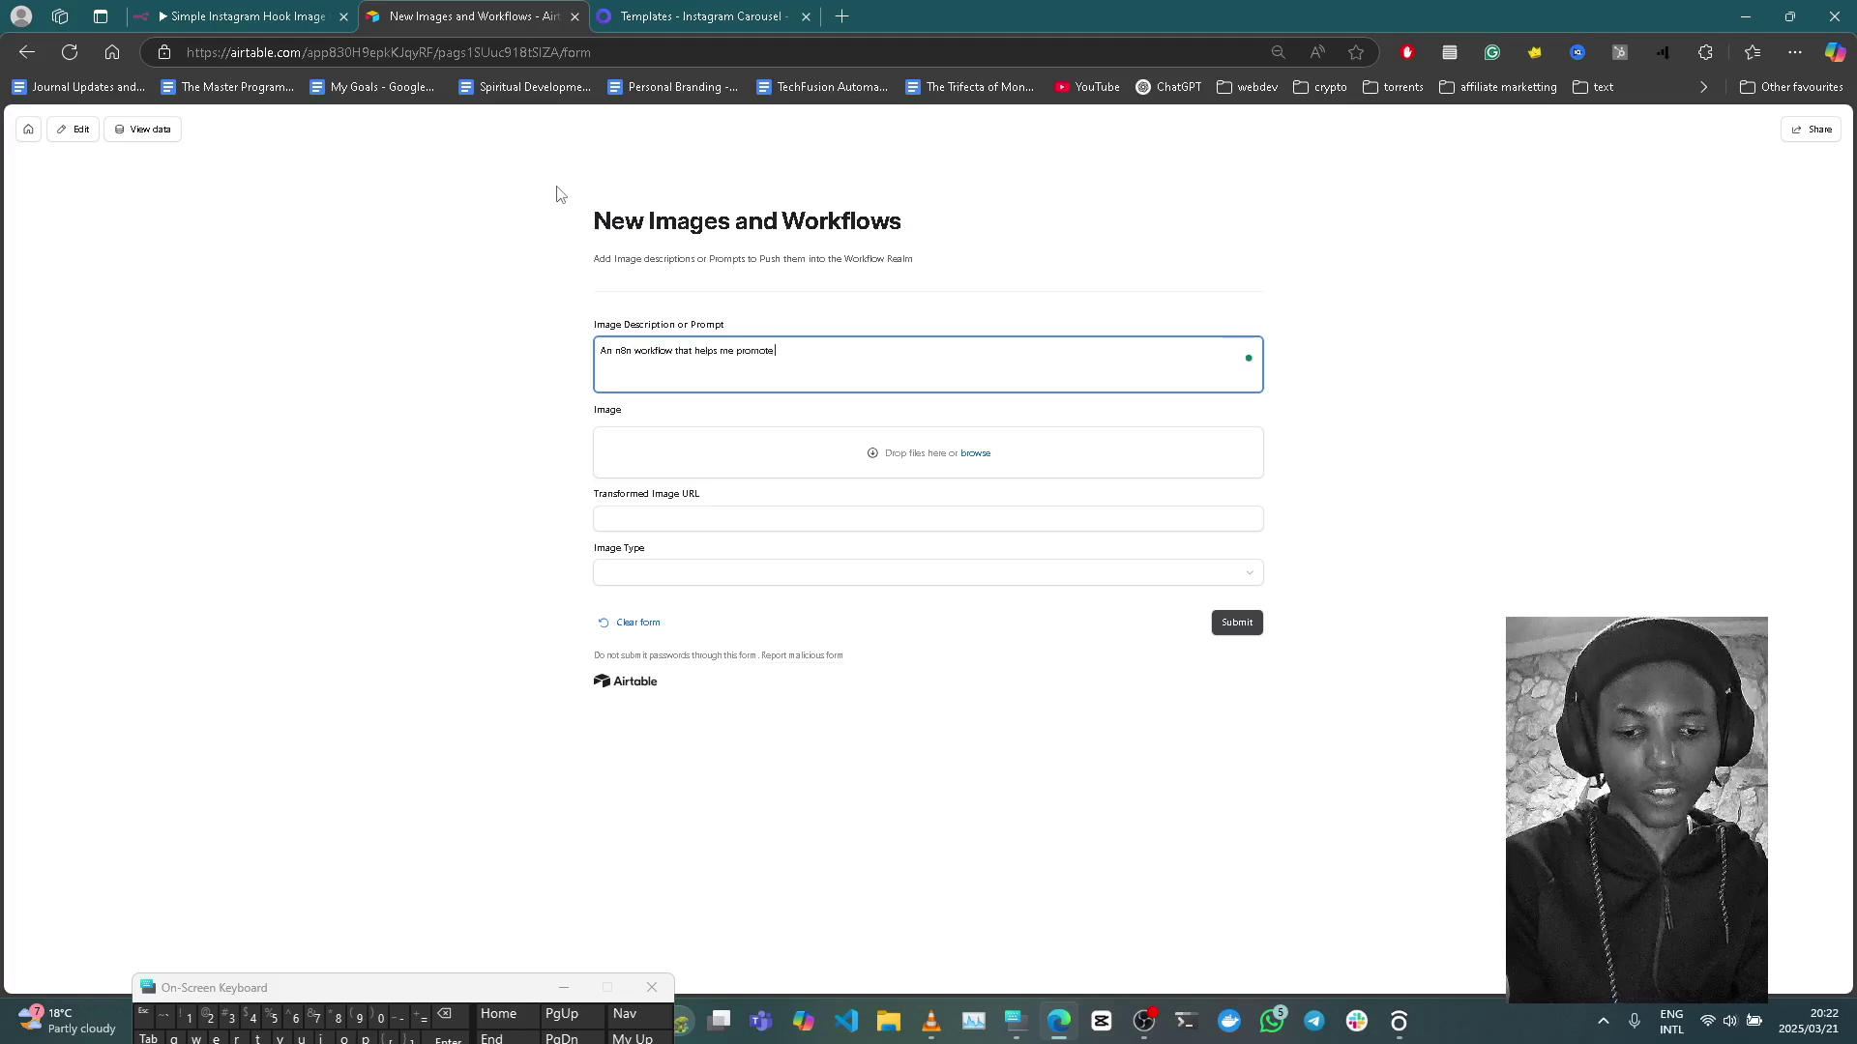
type(" templates on ")
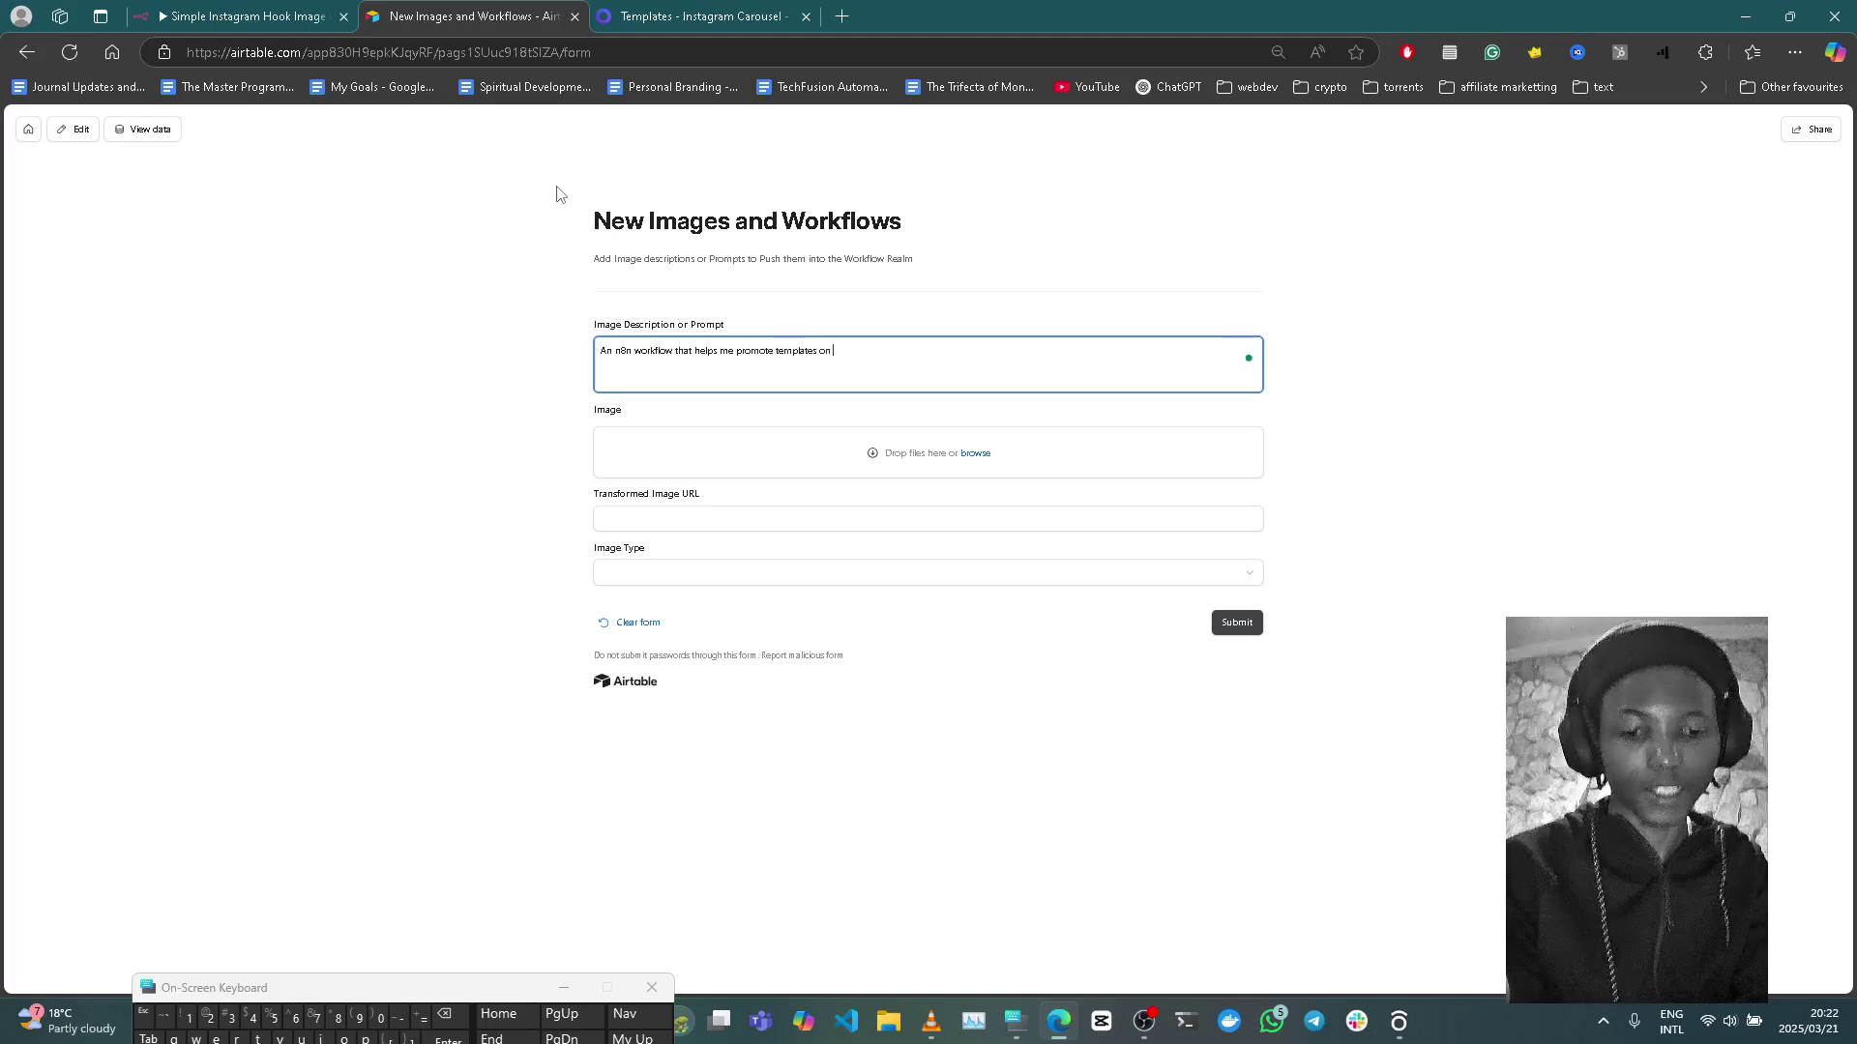
type("In")
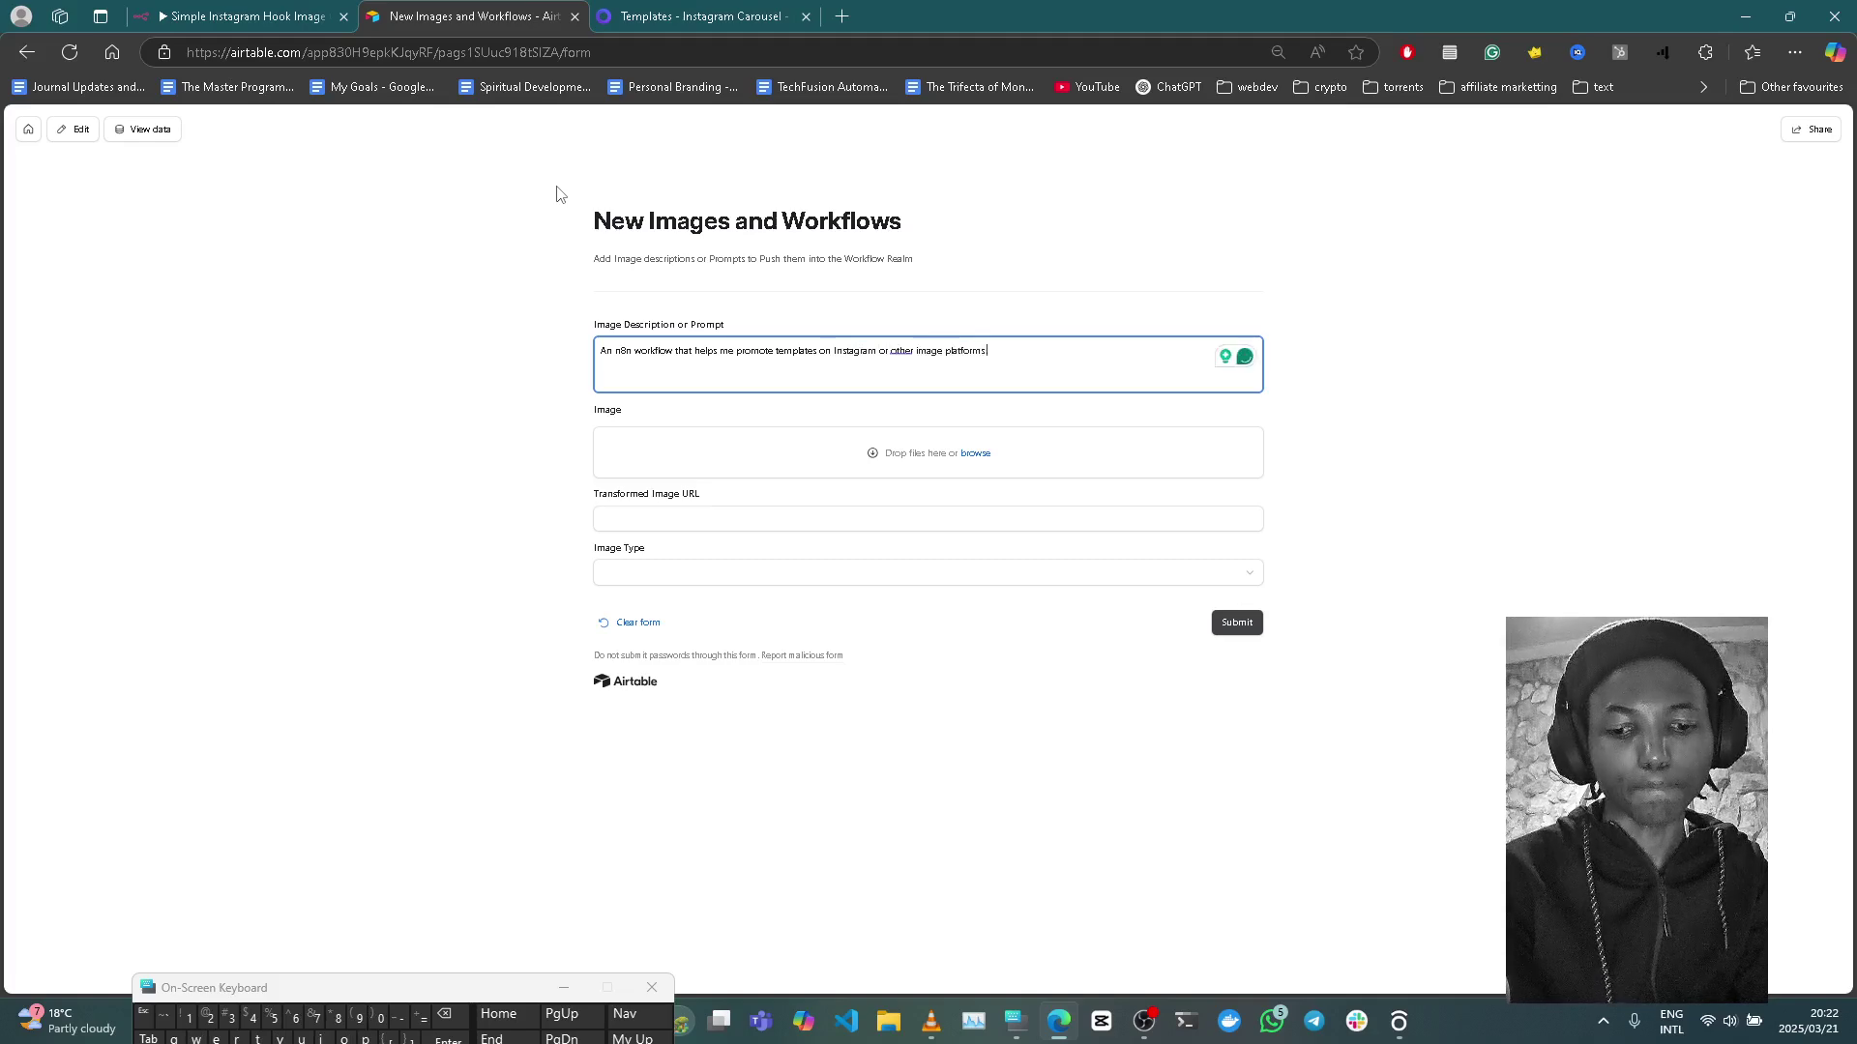
type("to show people")
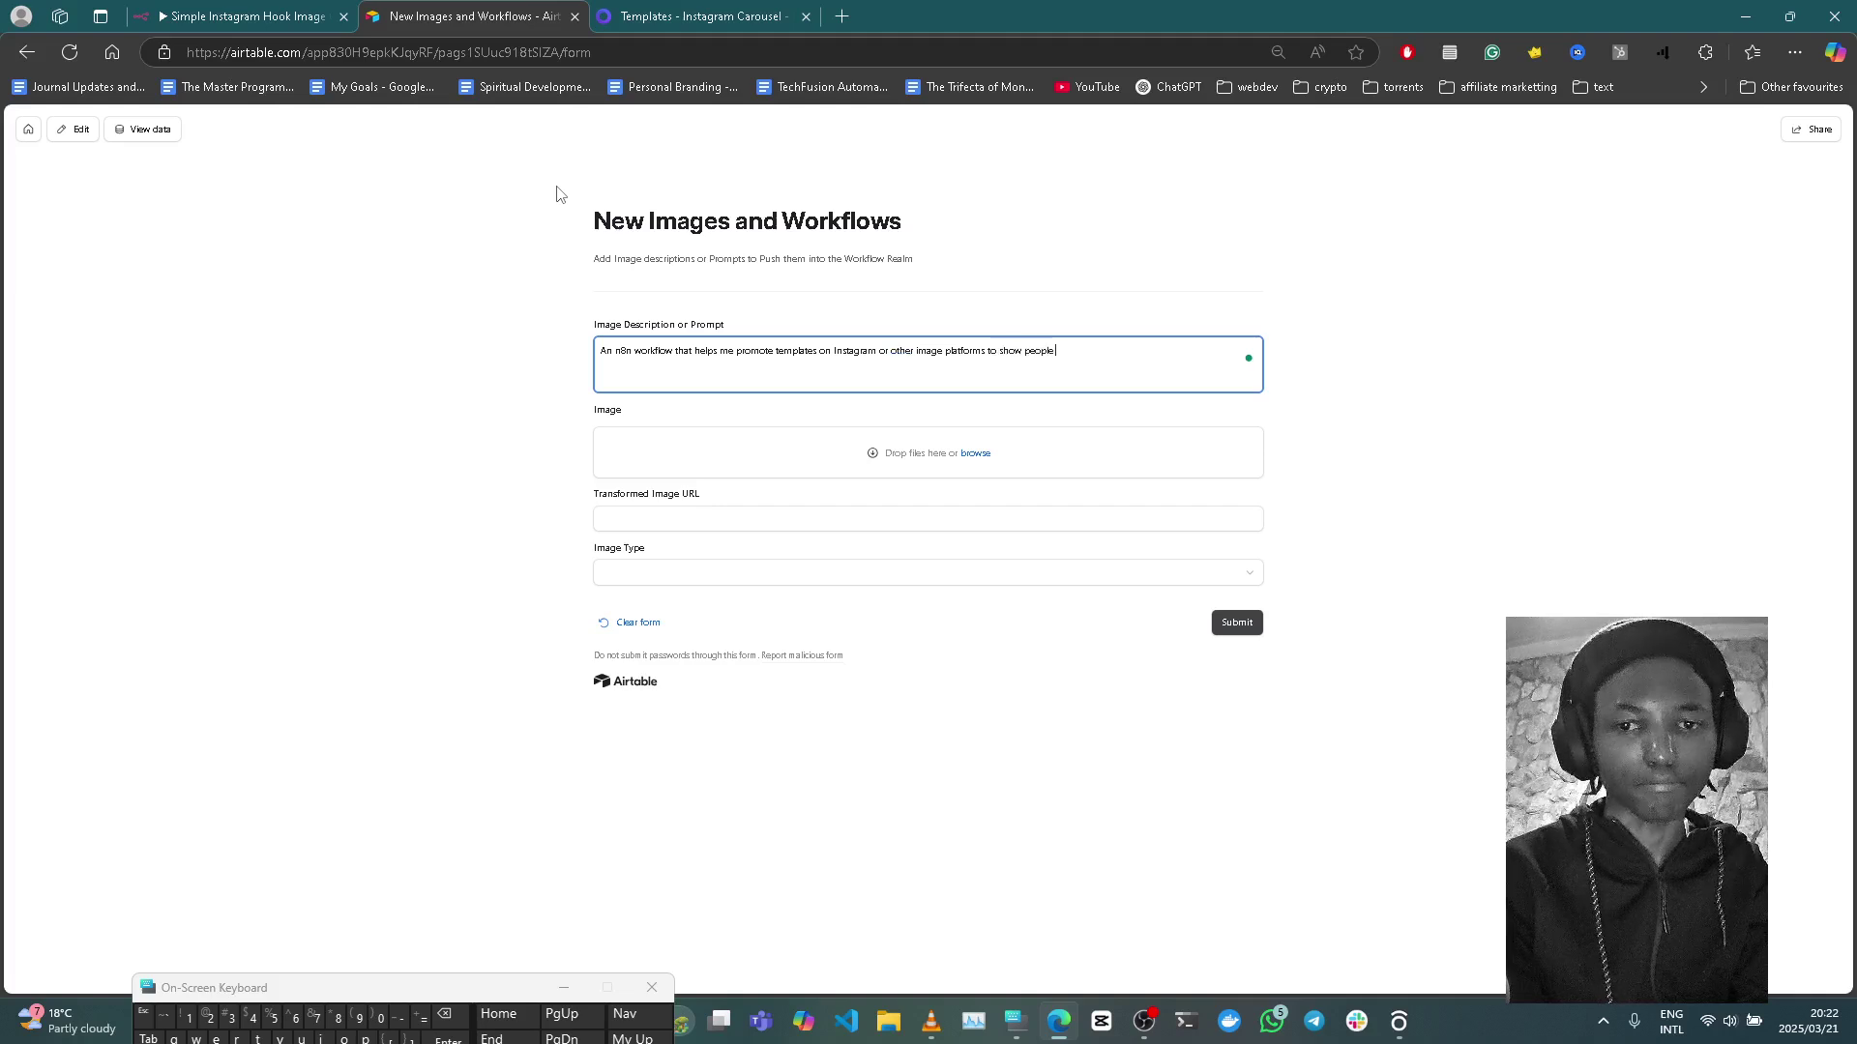
type(" what I")
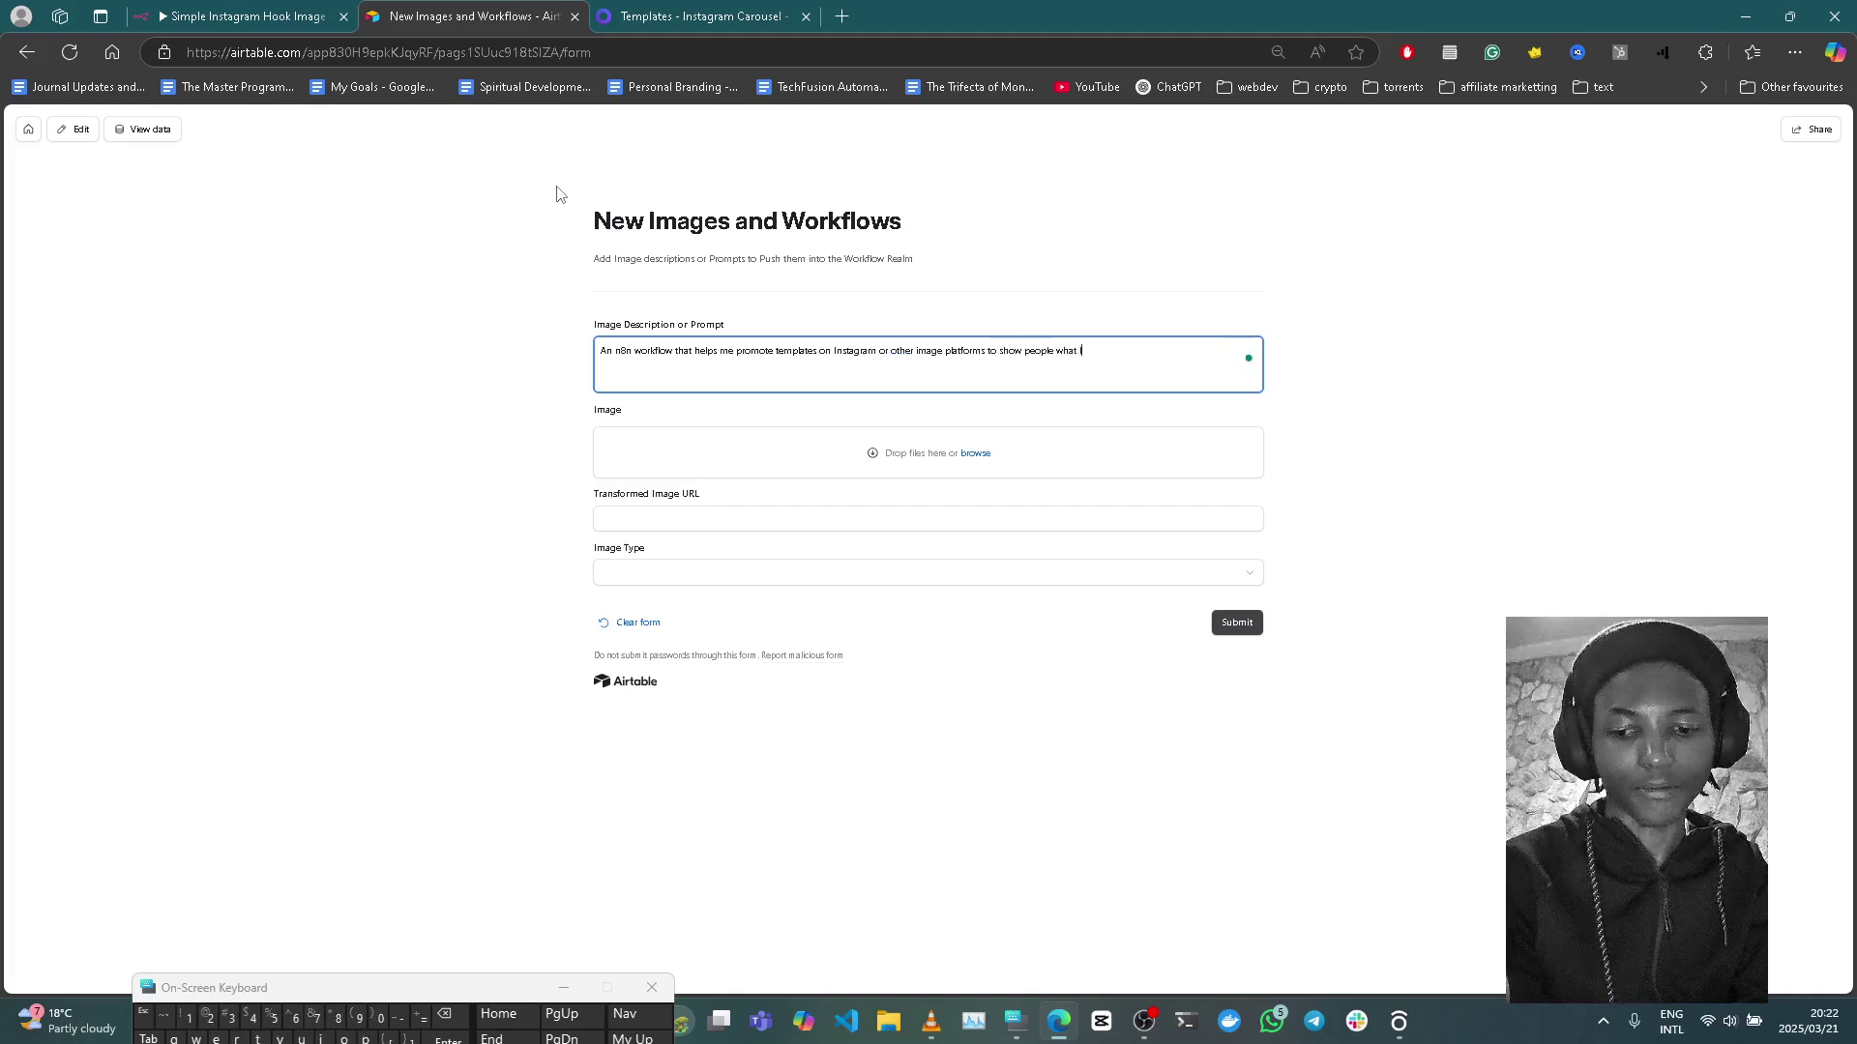
type("'ve built in a cool way")
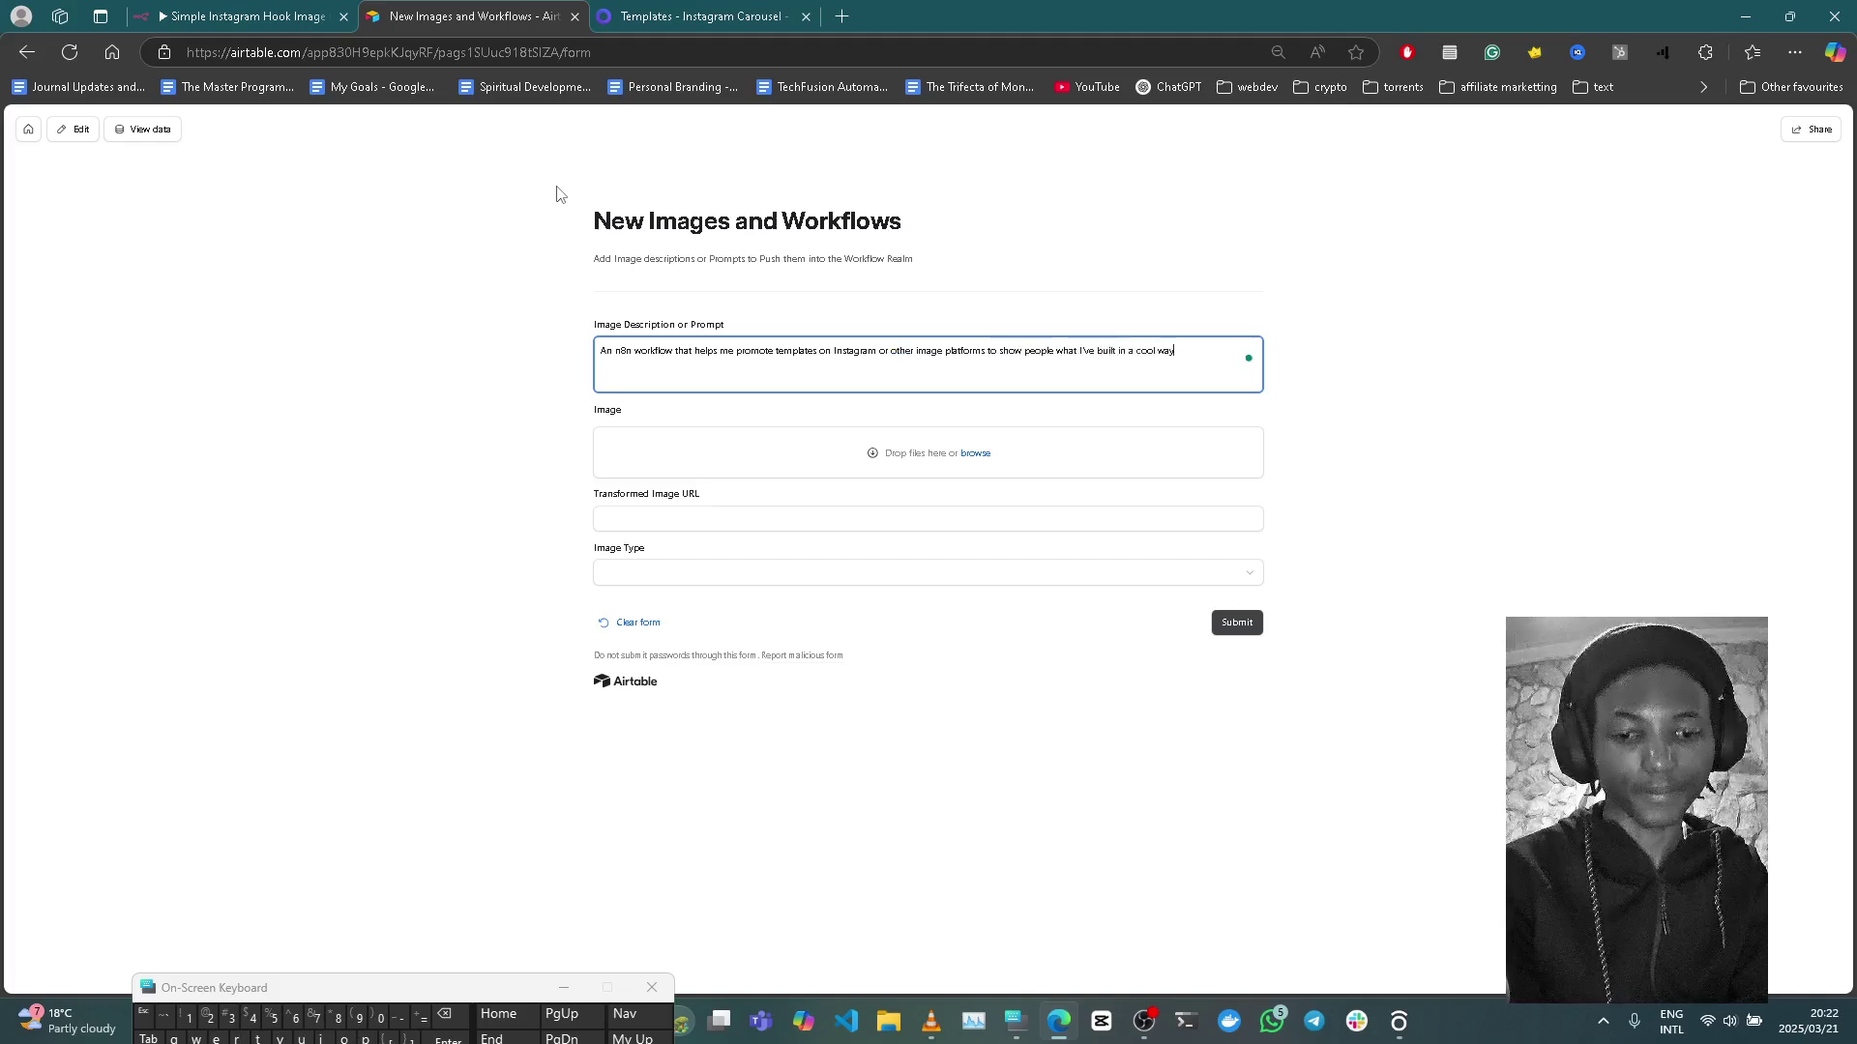
type(".")
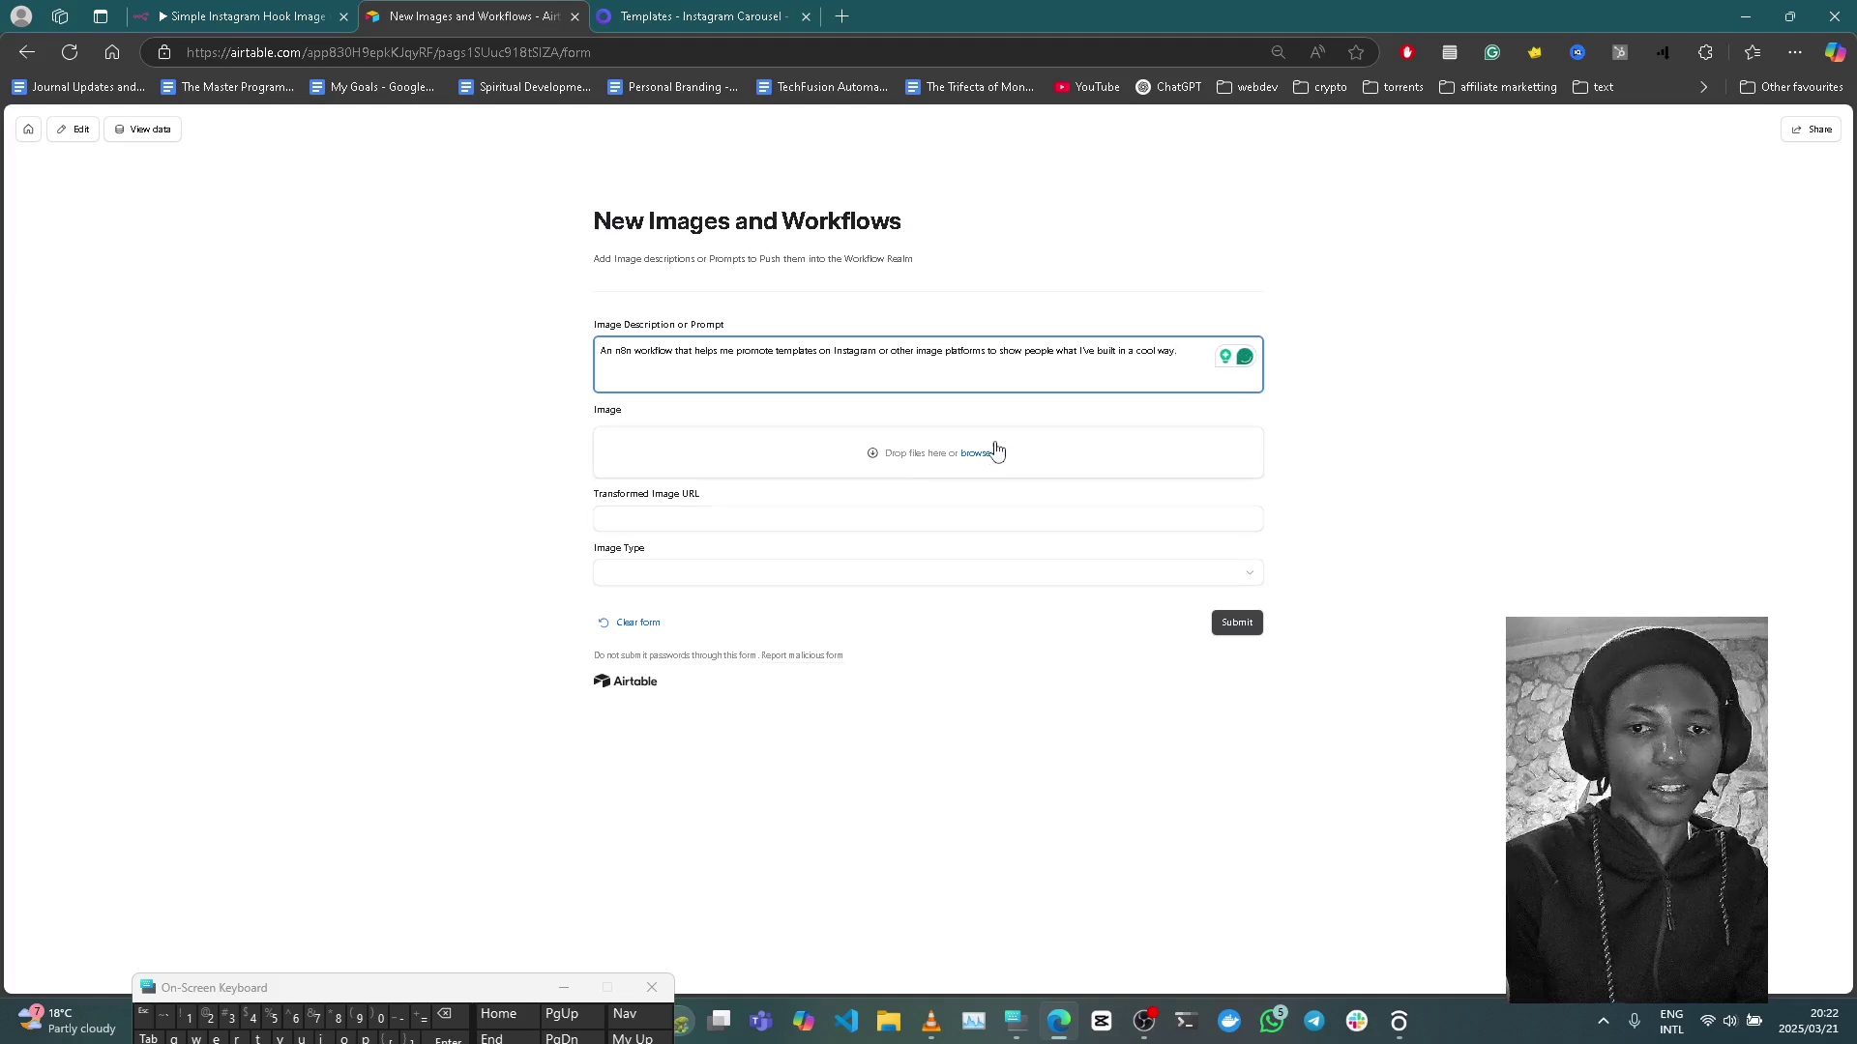
Step: Upload the local file Screenshot 2025-03-21 202204.png from the Screenshots folder as the form's image
left_click(987, 452)
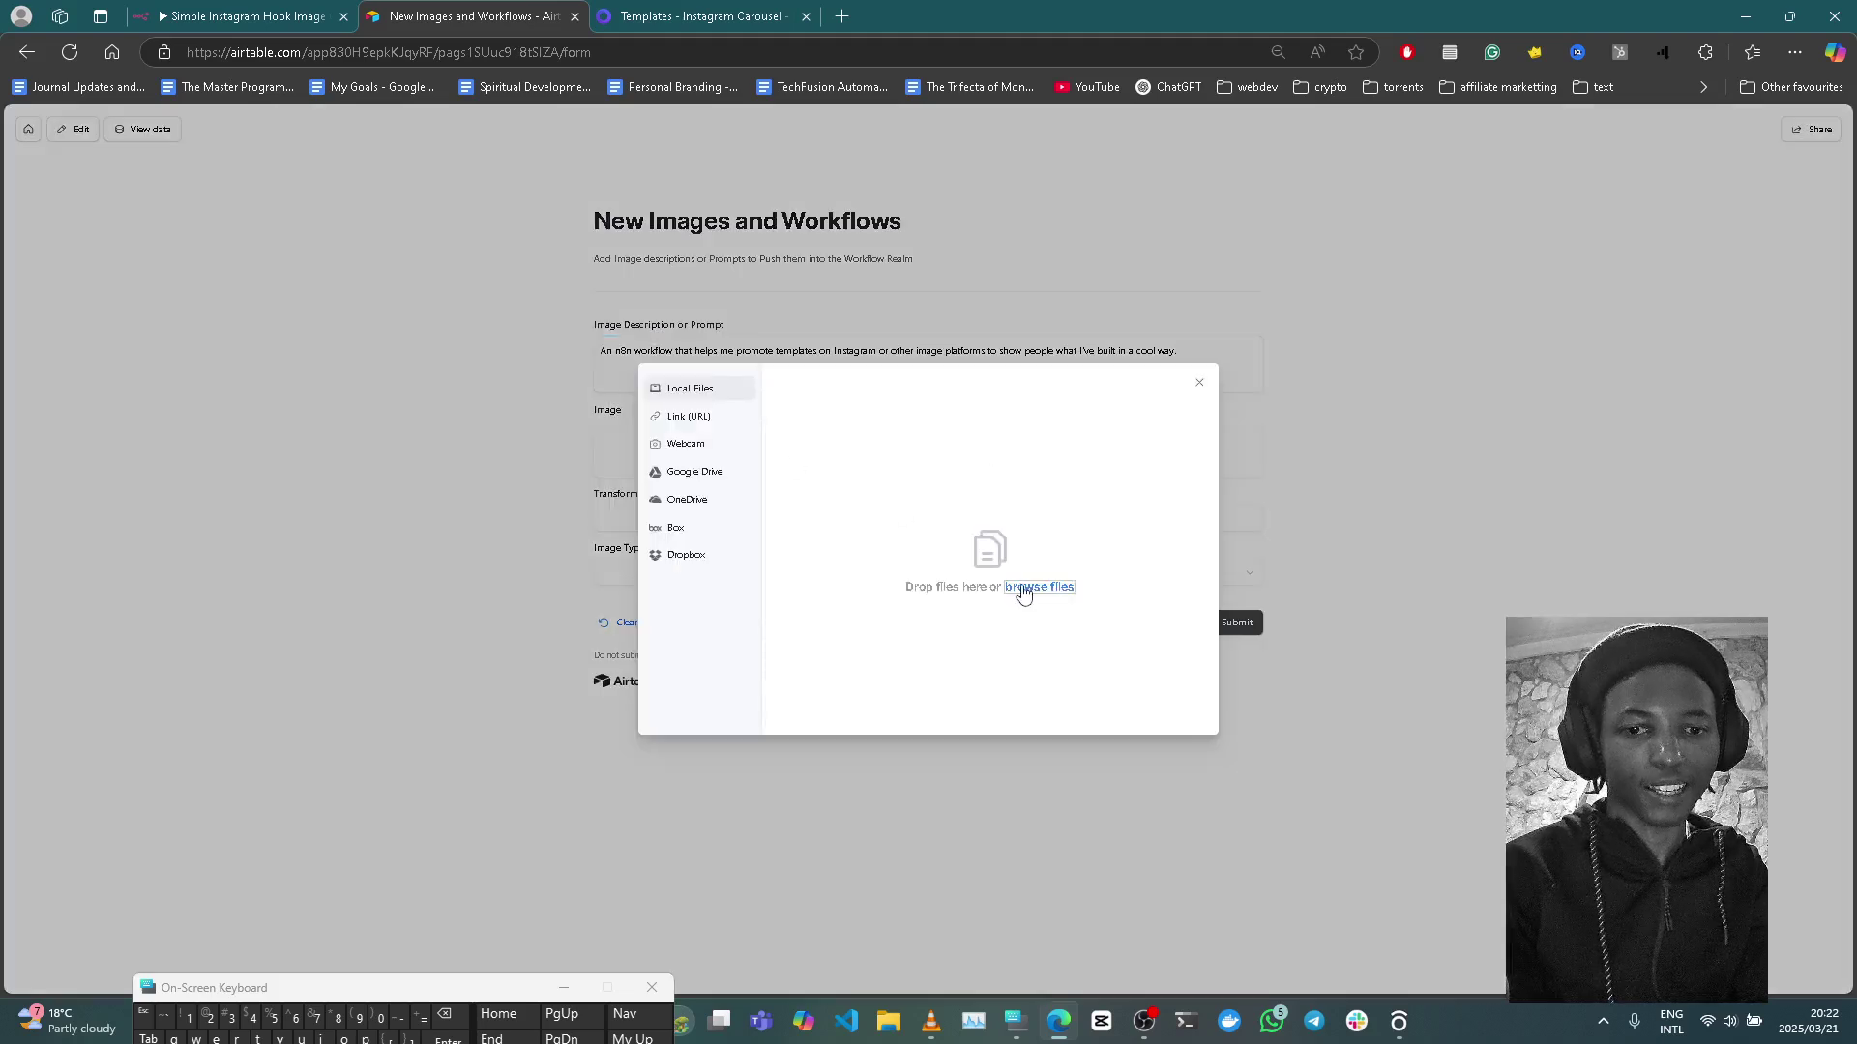
left_click(1025, 588)
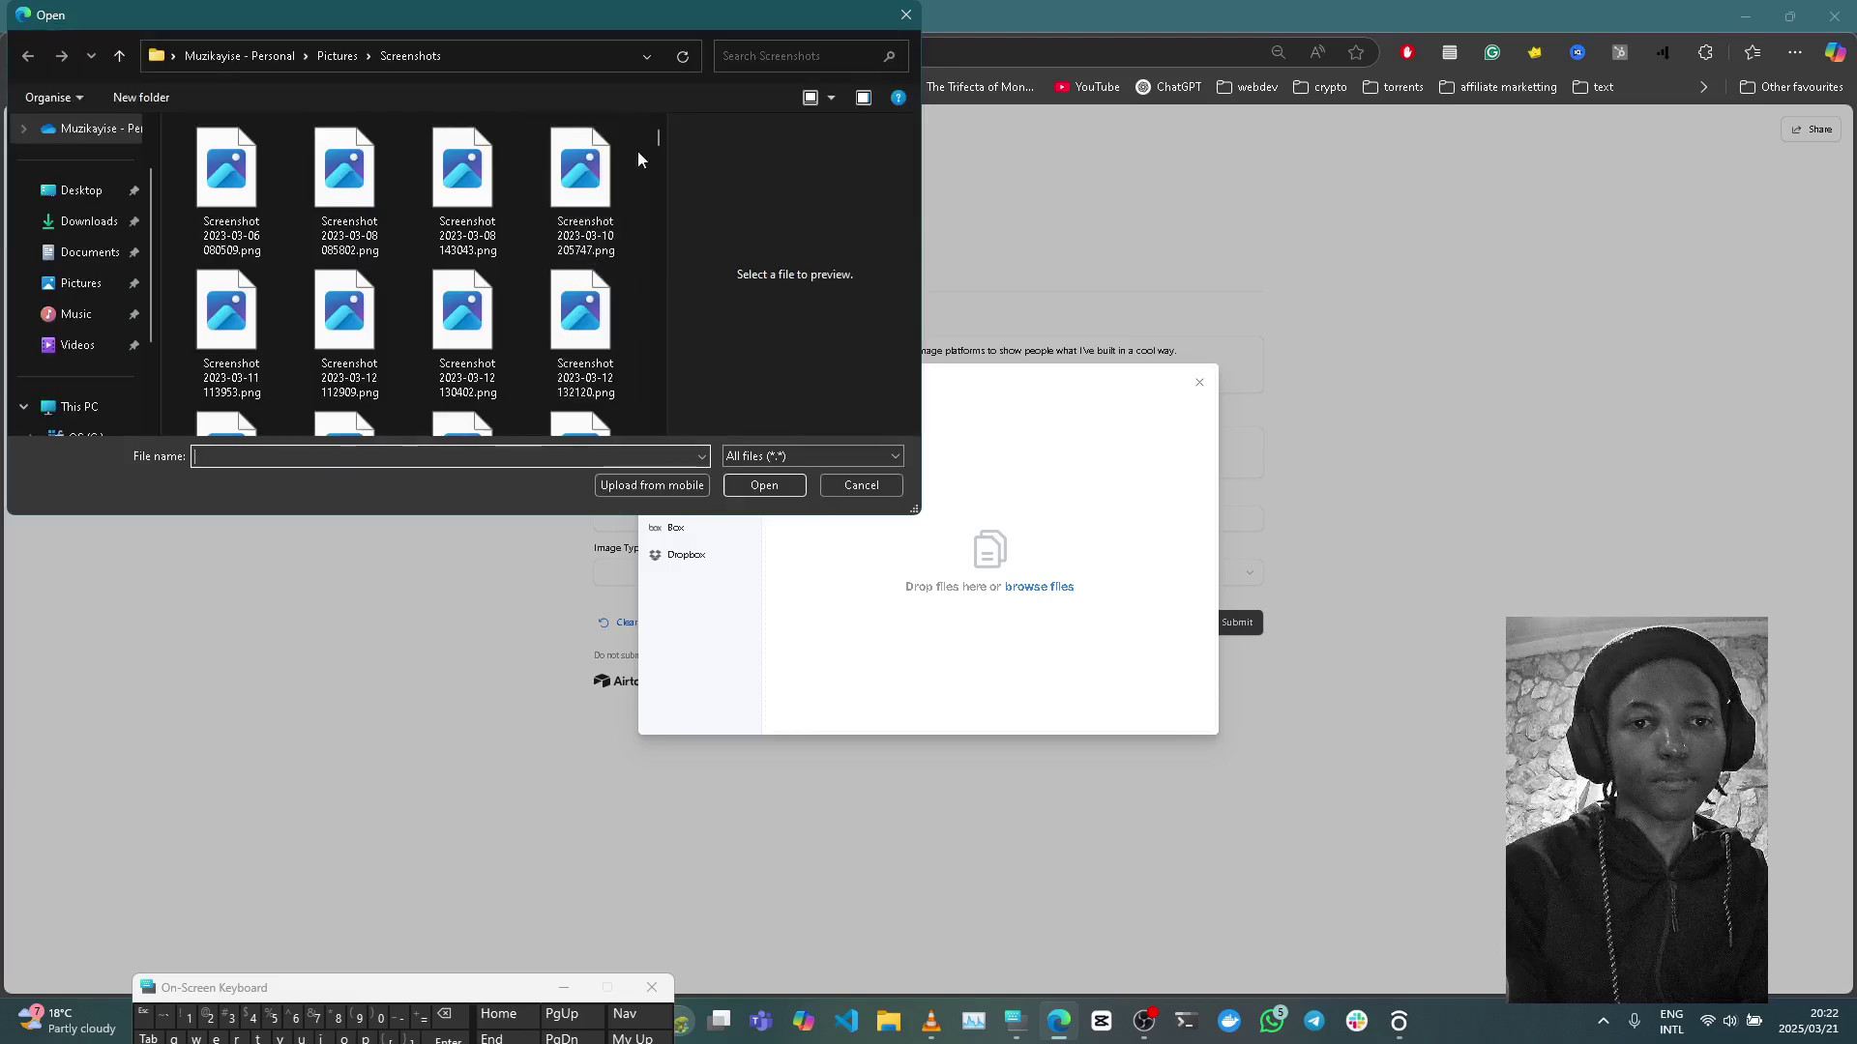
left_click_drag(655, 139, 666, 444)
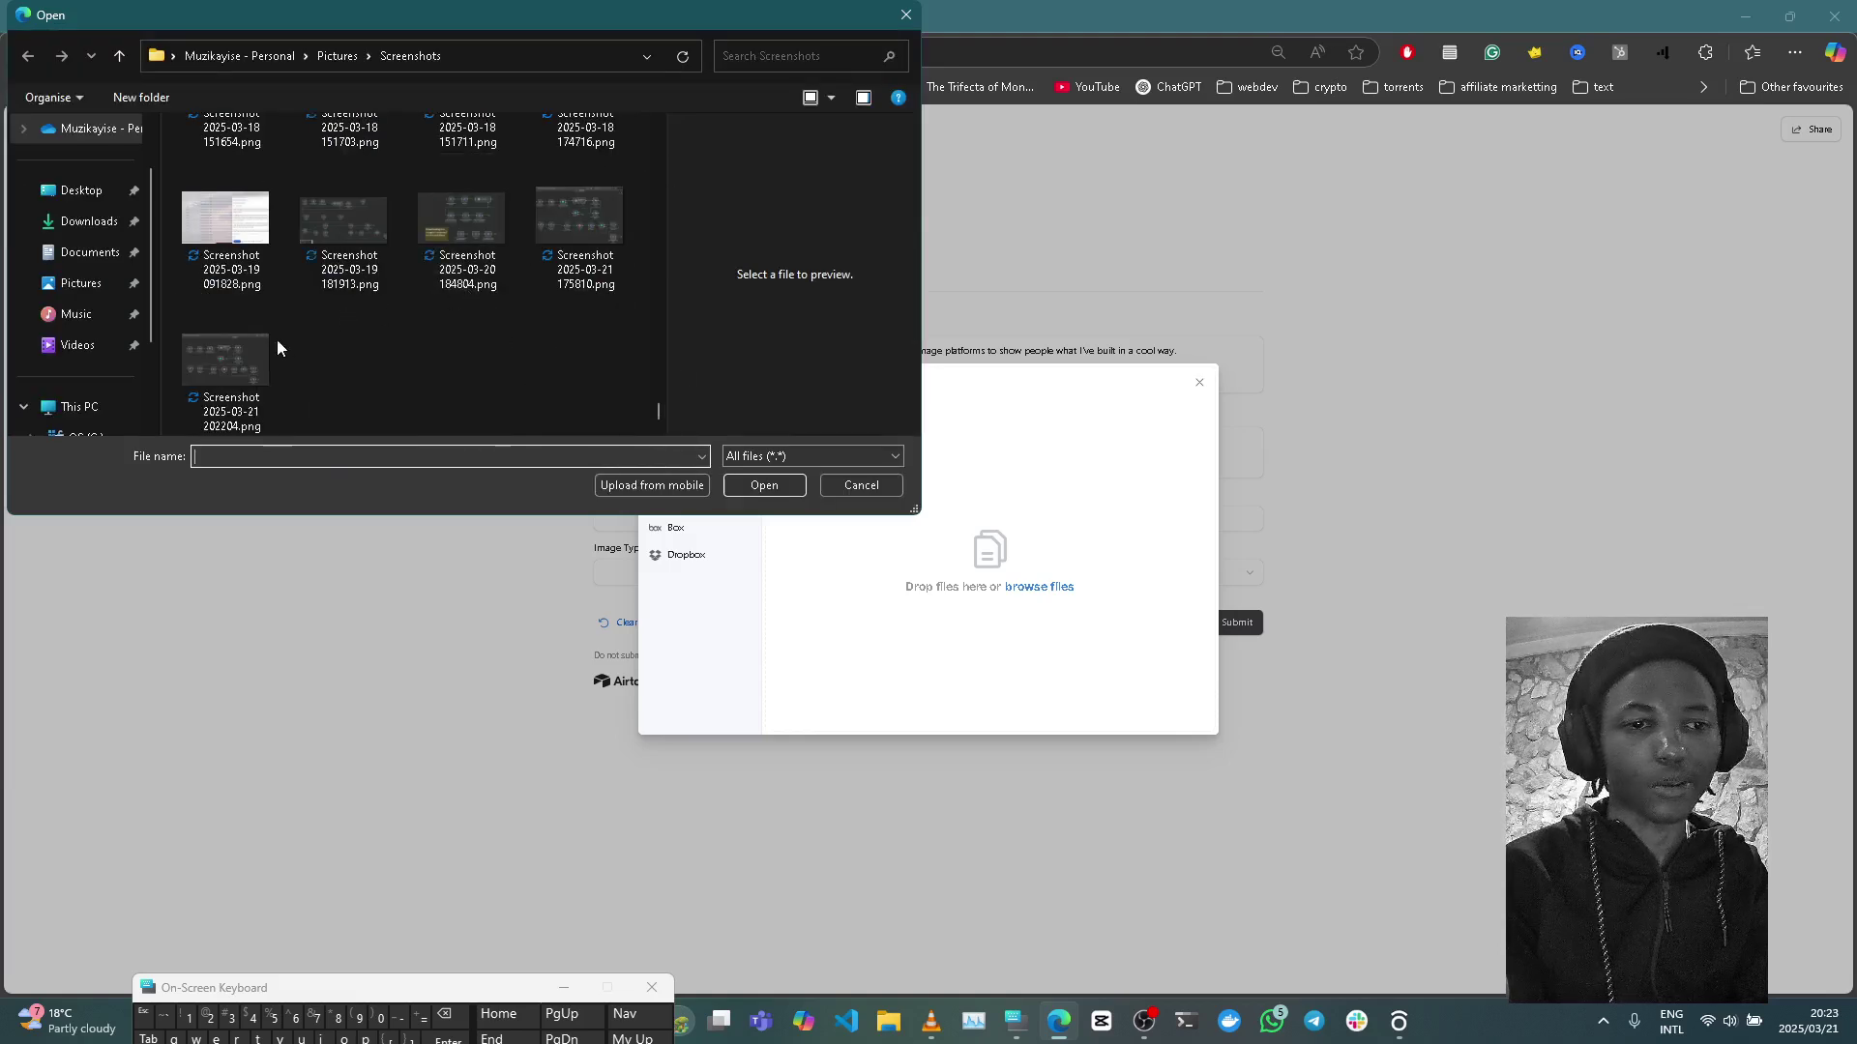
left_click(240, 357)
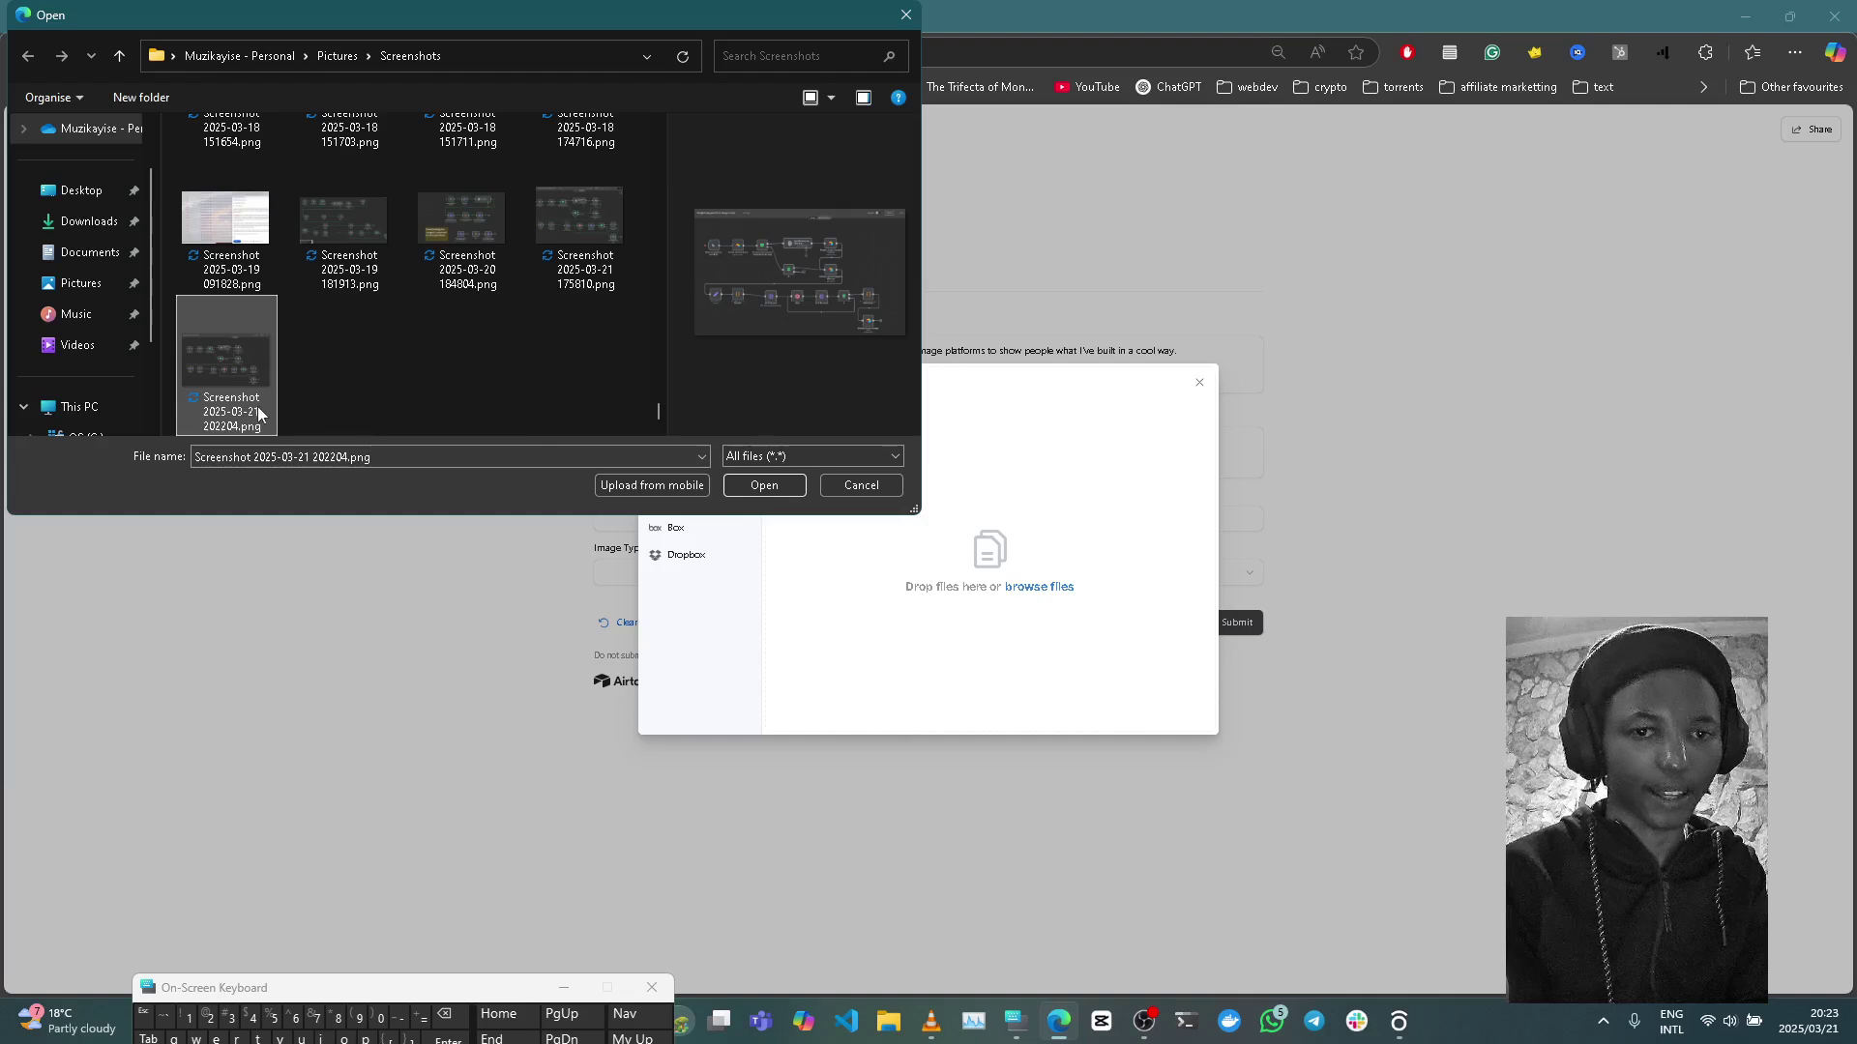
left_click(770, 489)
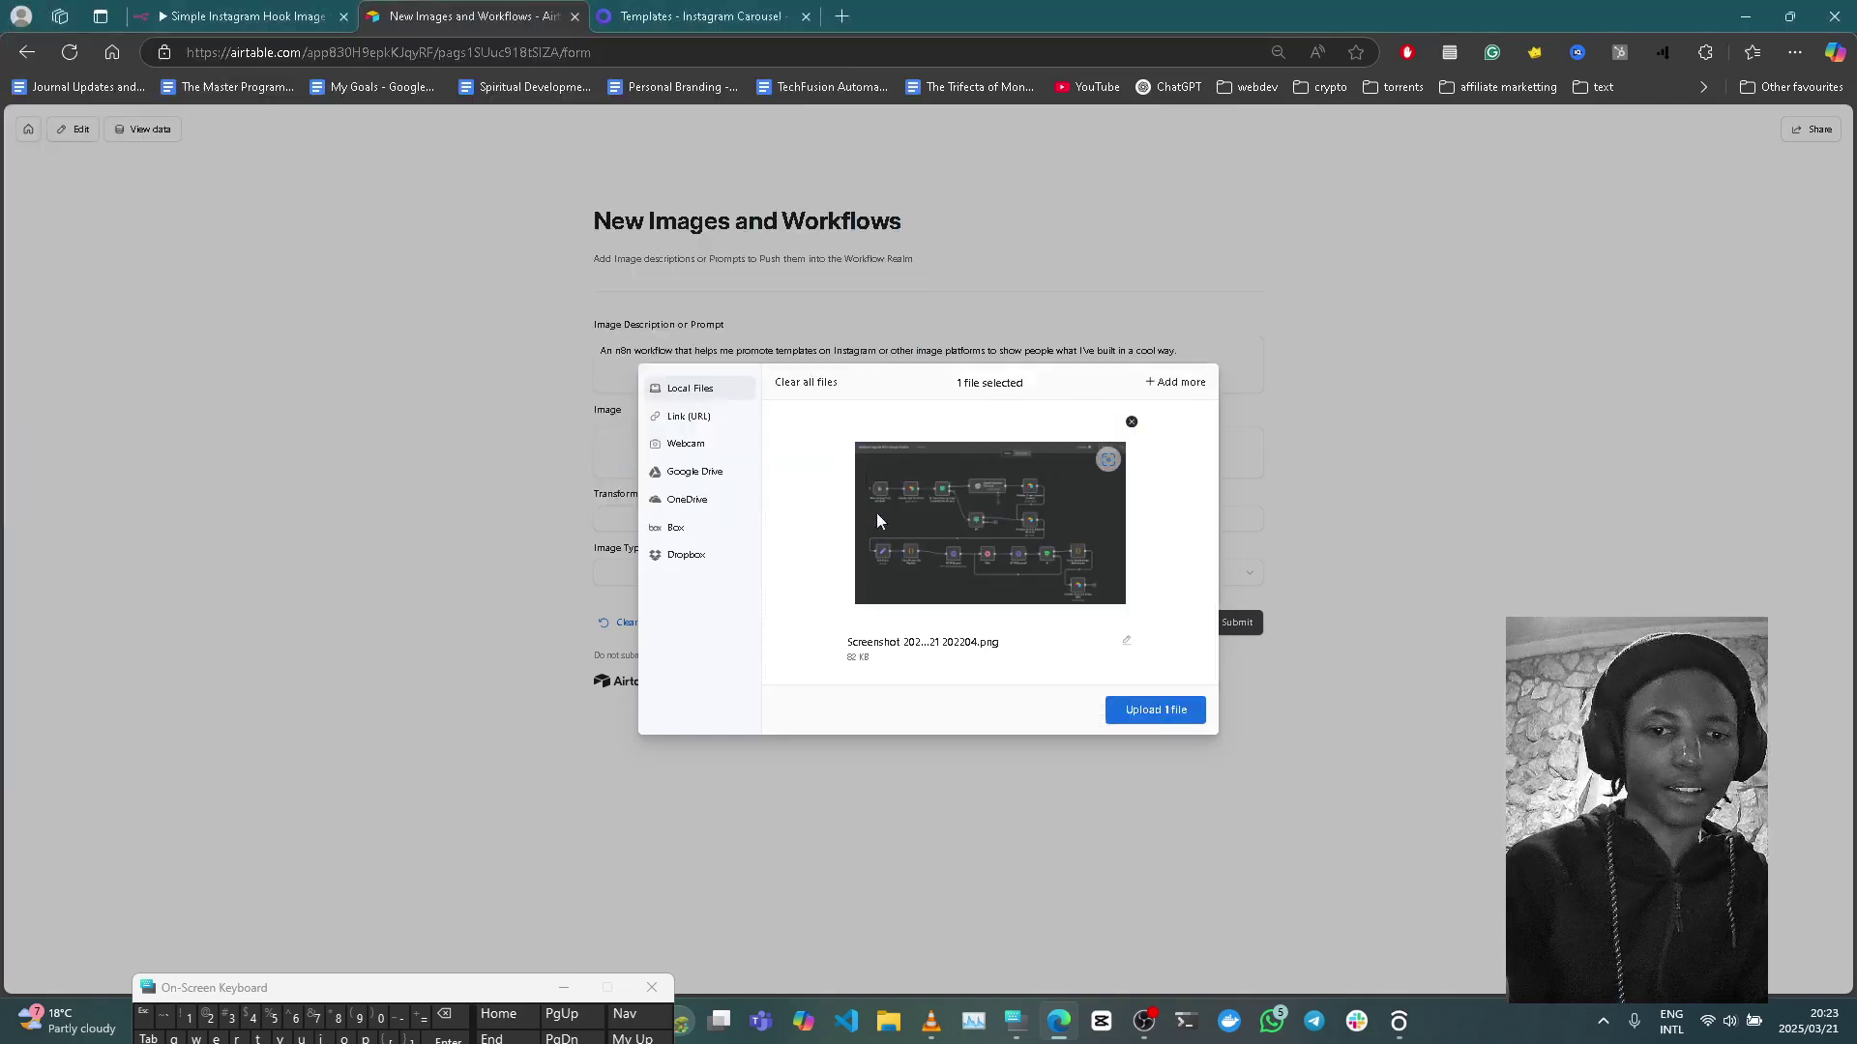
left_click(1175, 713)
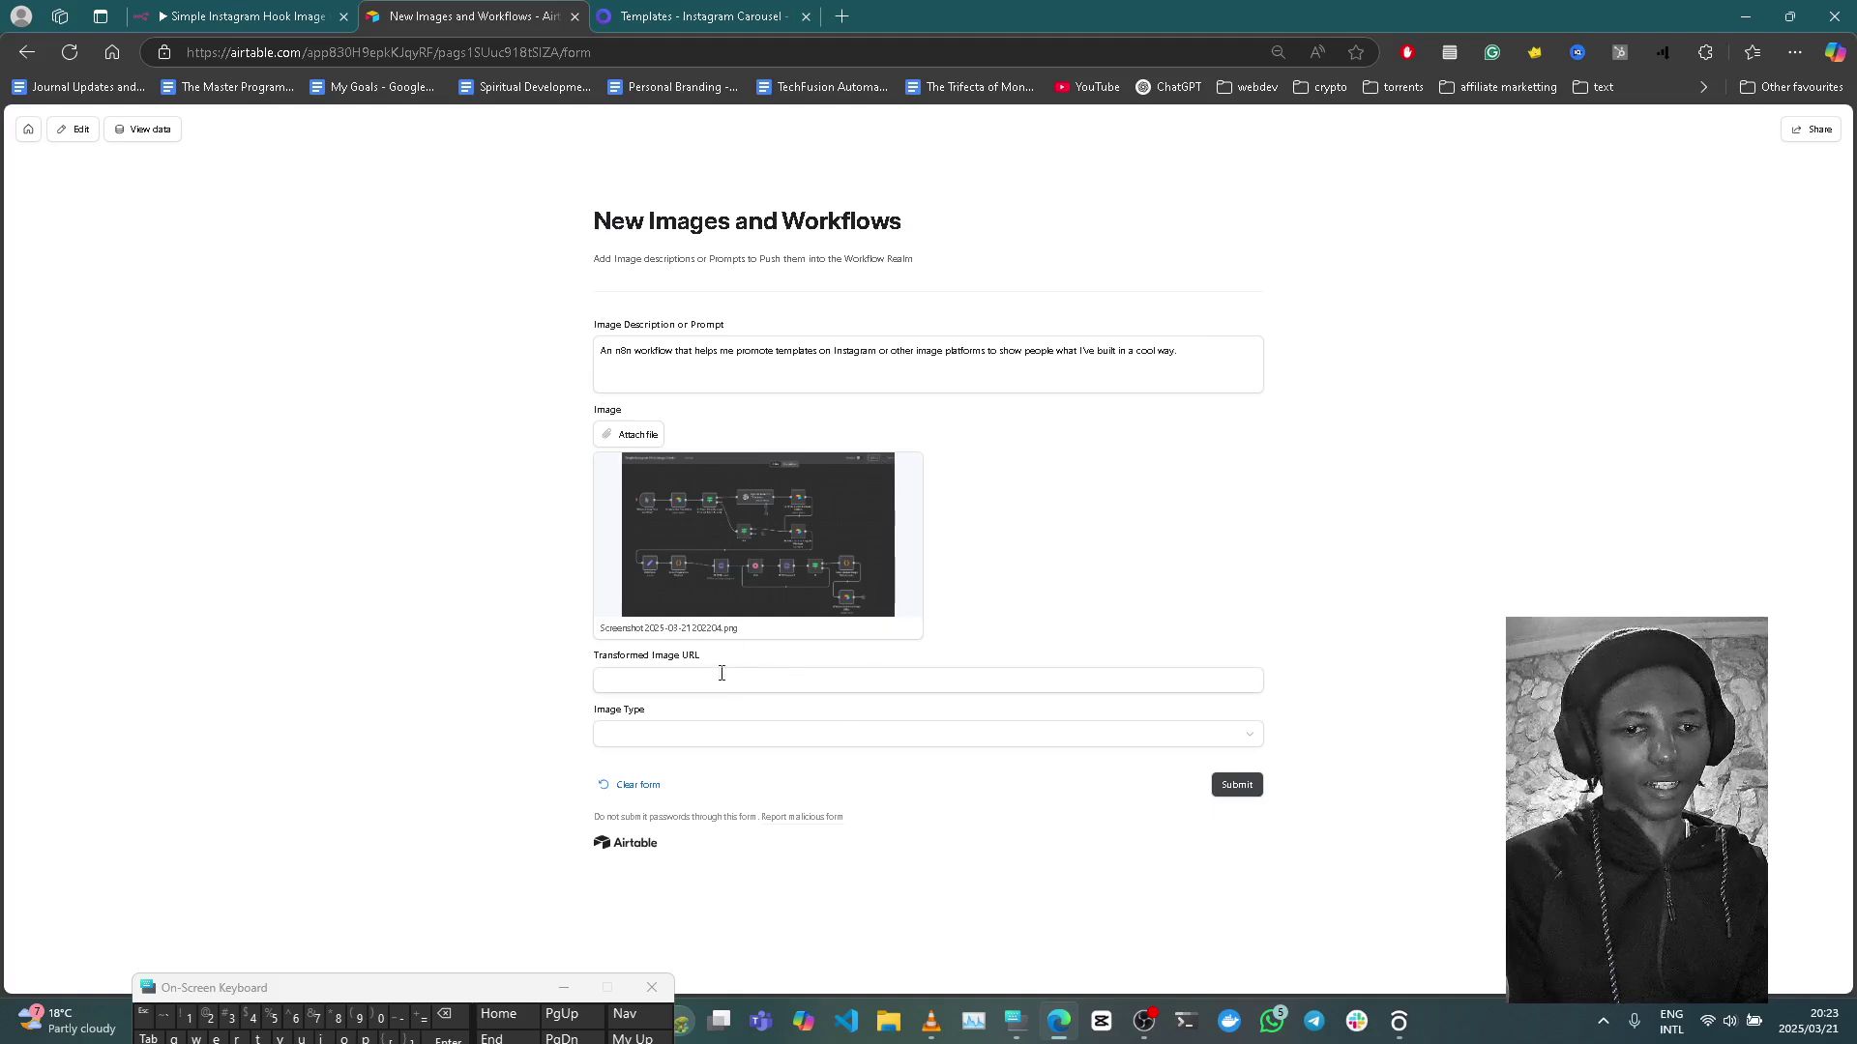
Step: Set the image type to Screenshot and submit the New Images and Workflows form
left_click(802, 745)
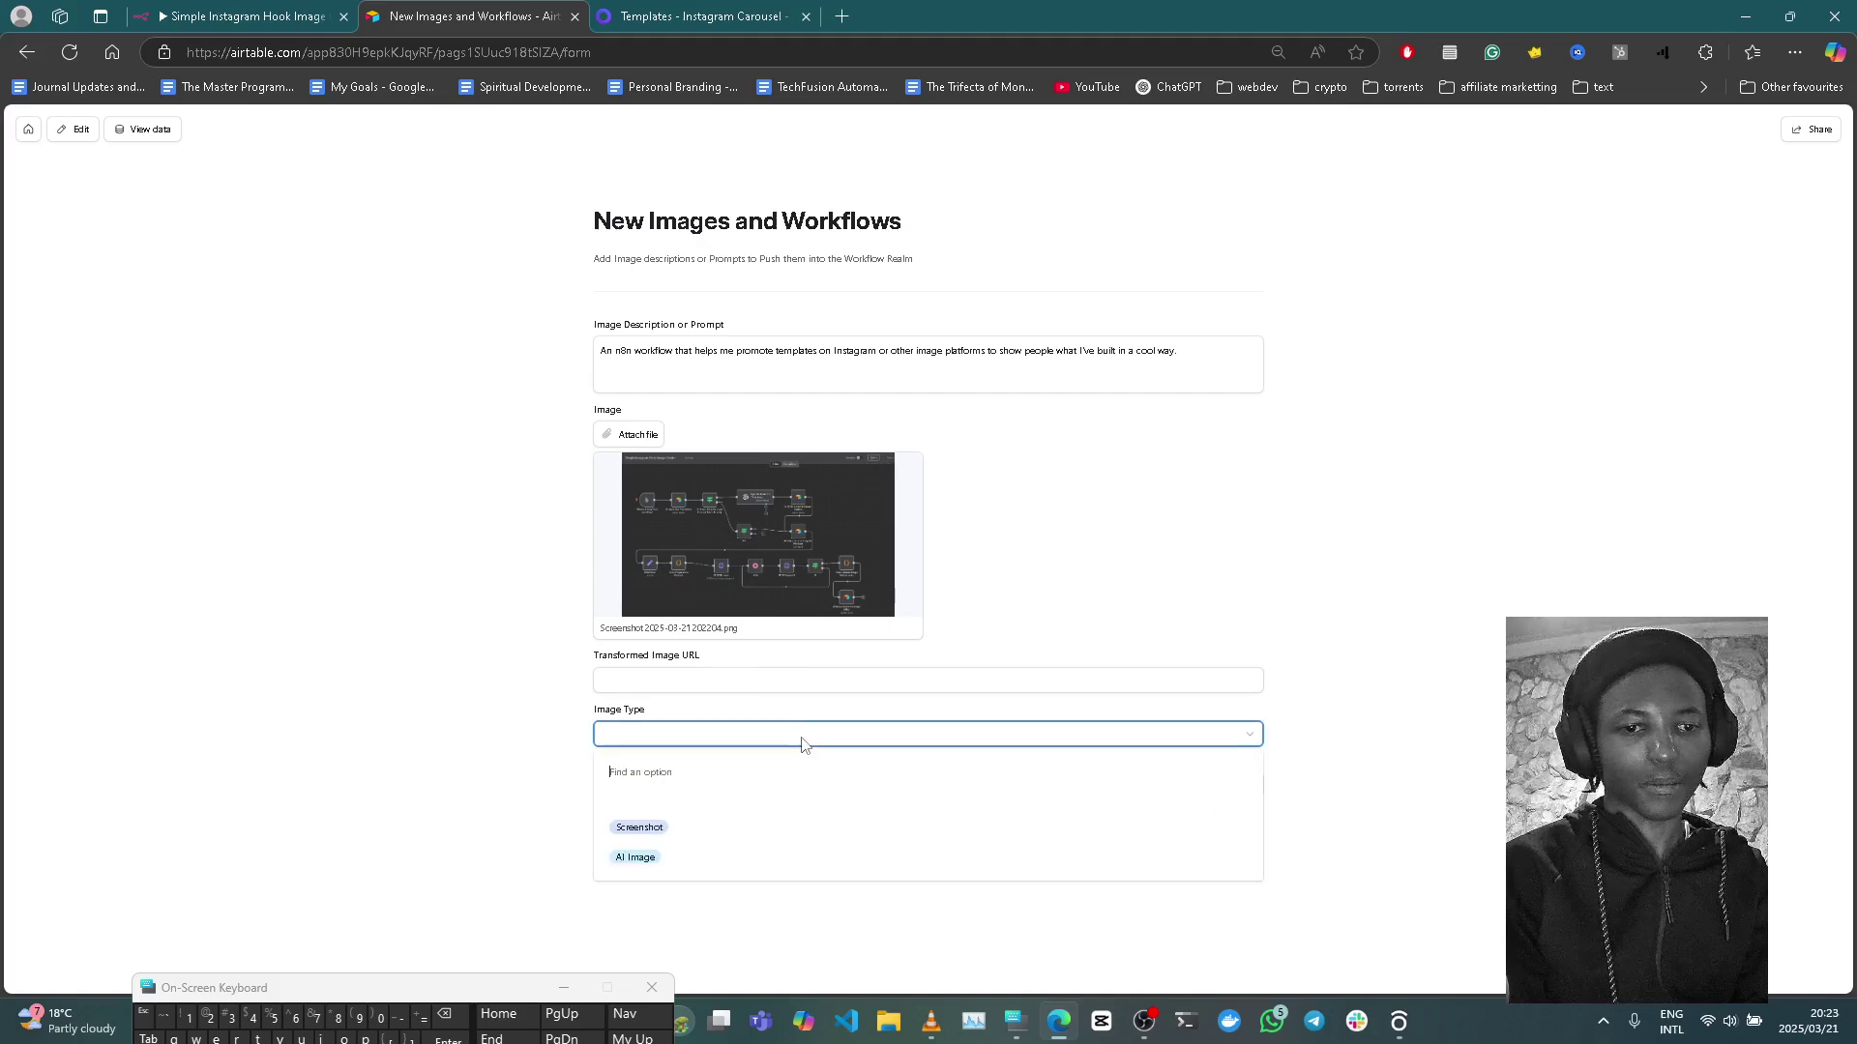
left_click(688, 825)
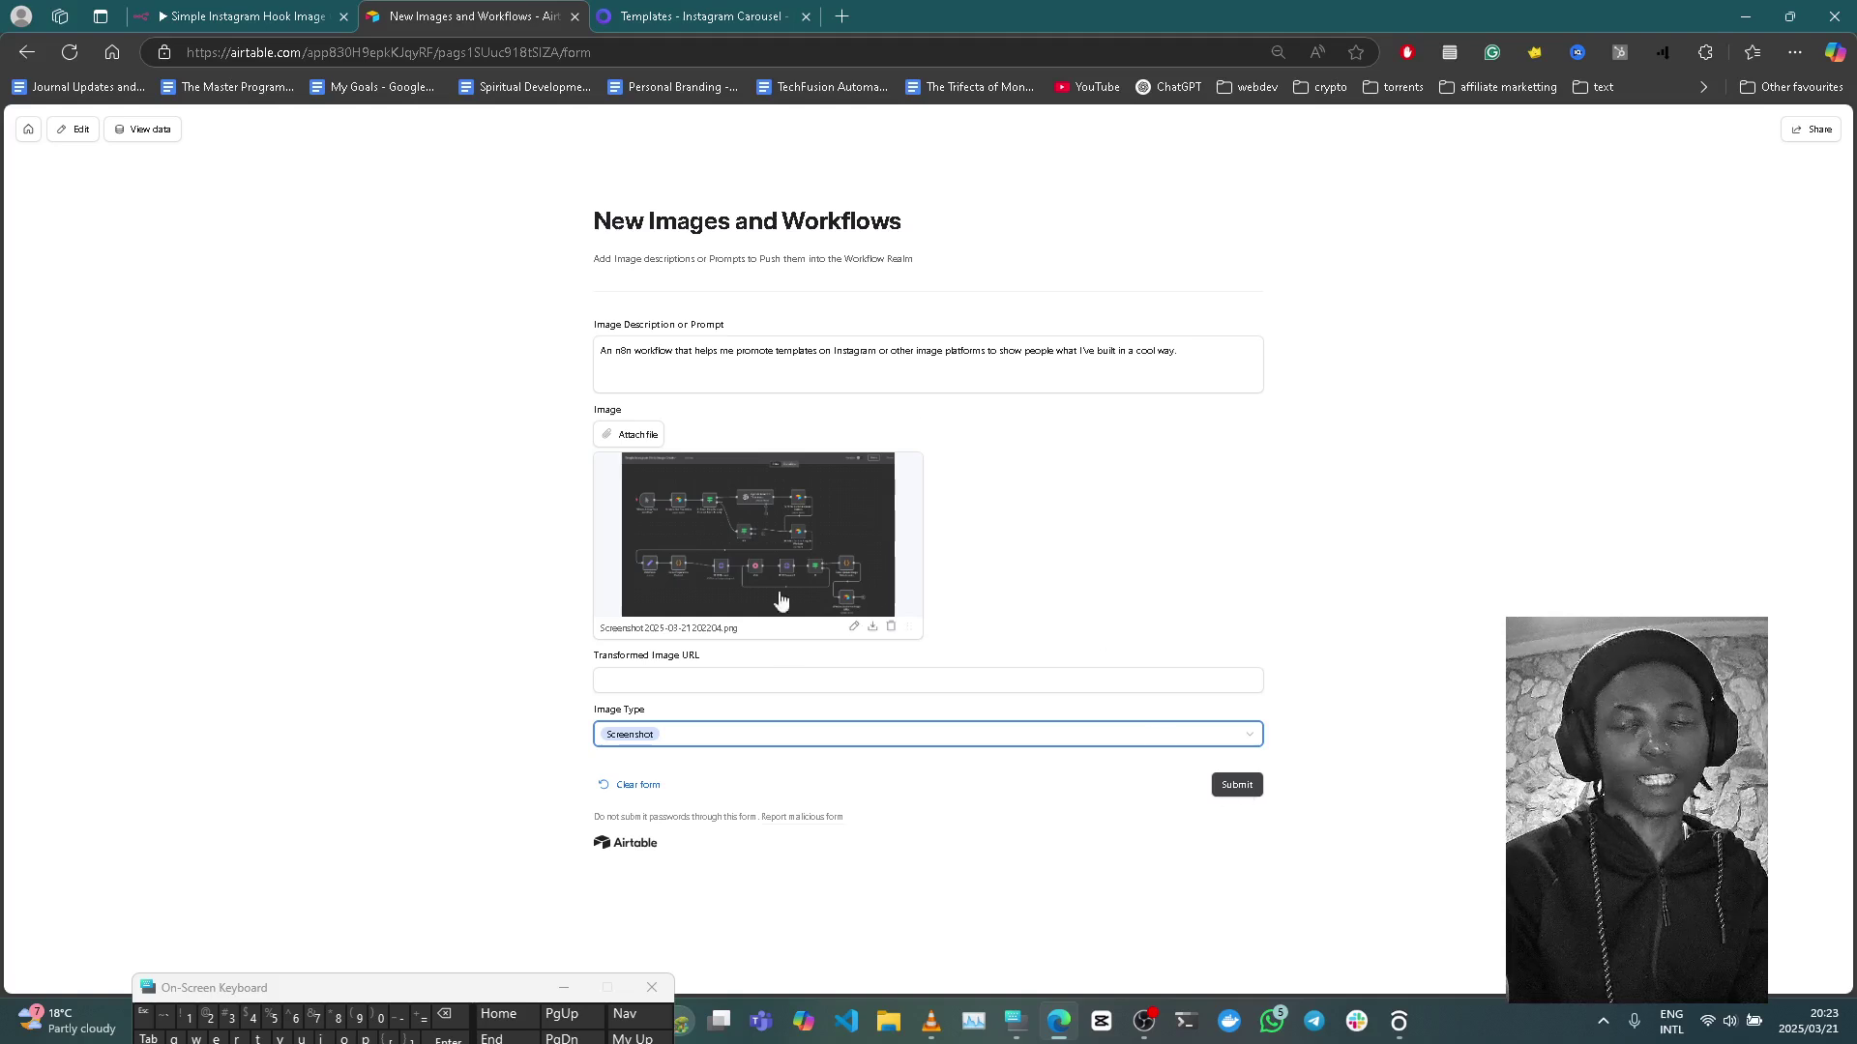
left_click(1230, 788)
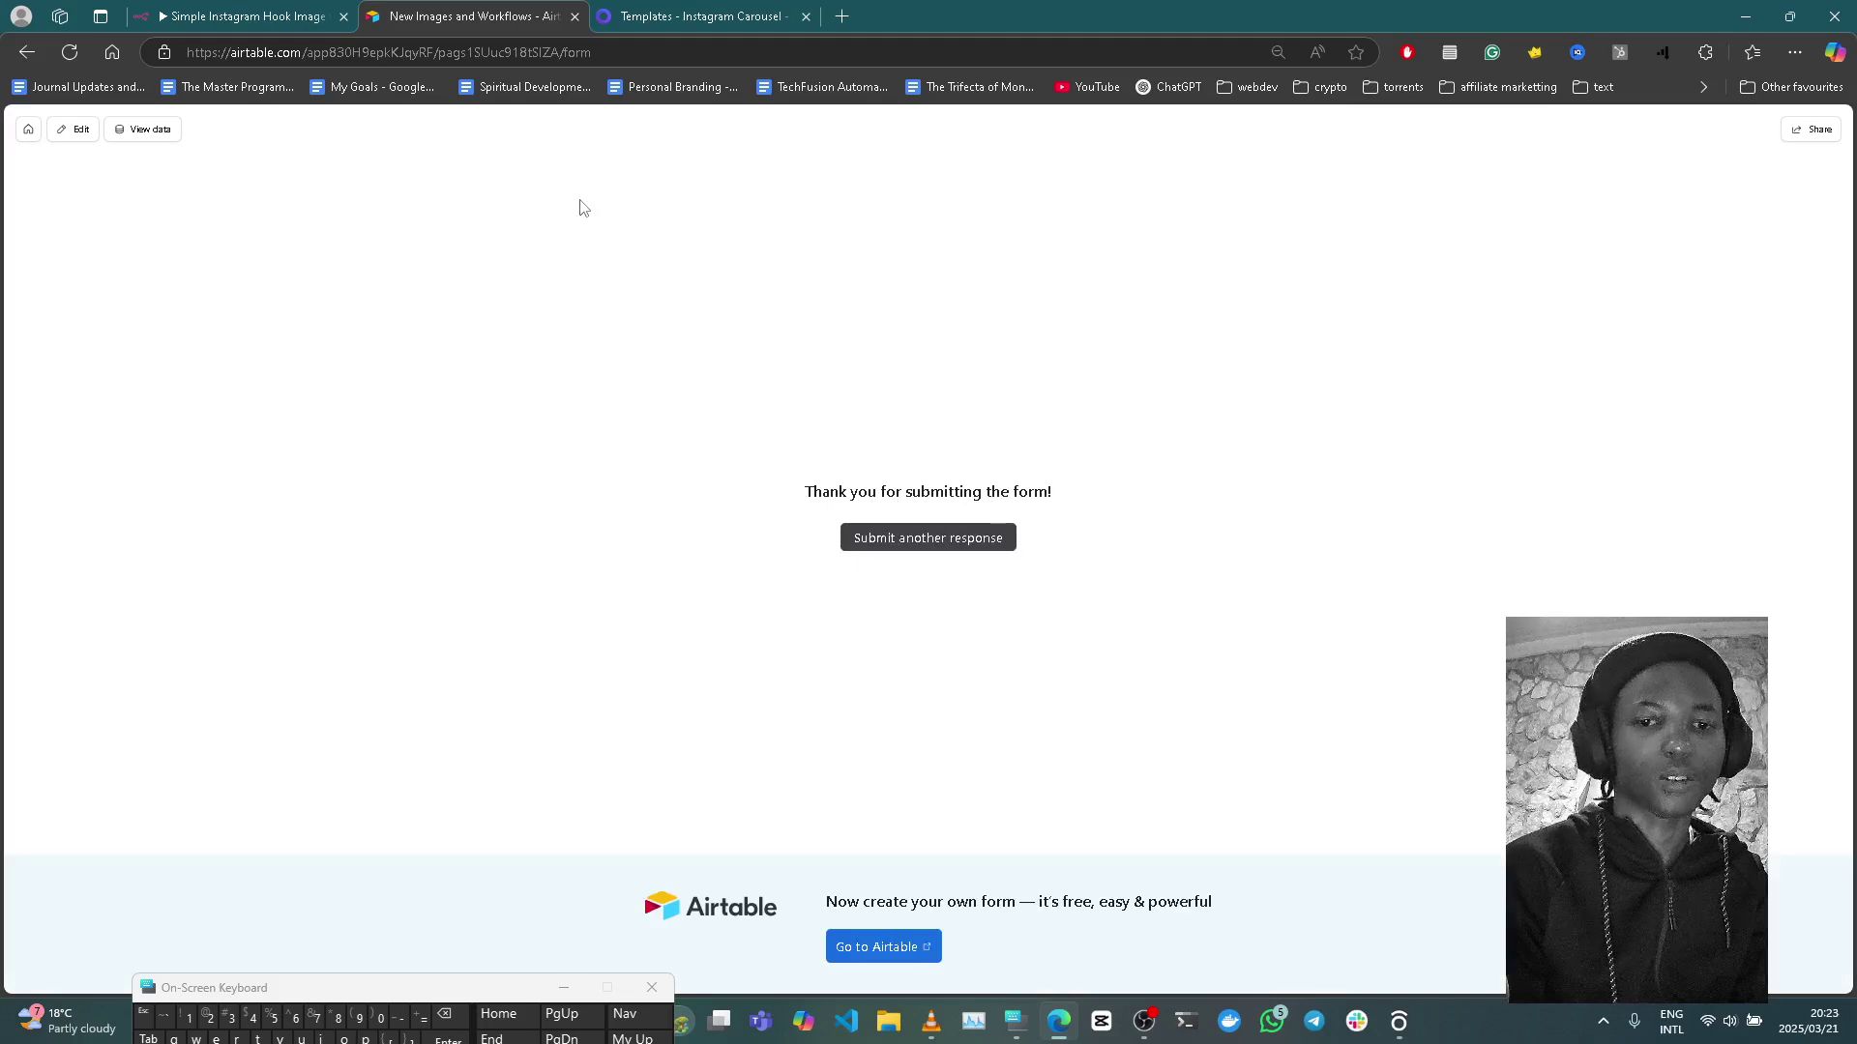
Step: Switch to Placid and look through the Instagram Carousel project's templates, including Template Demo
left_click(663, 10)
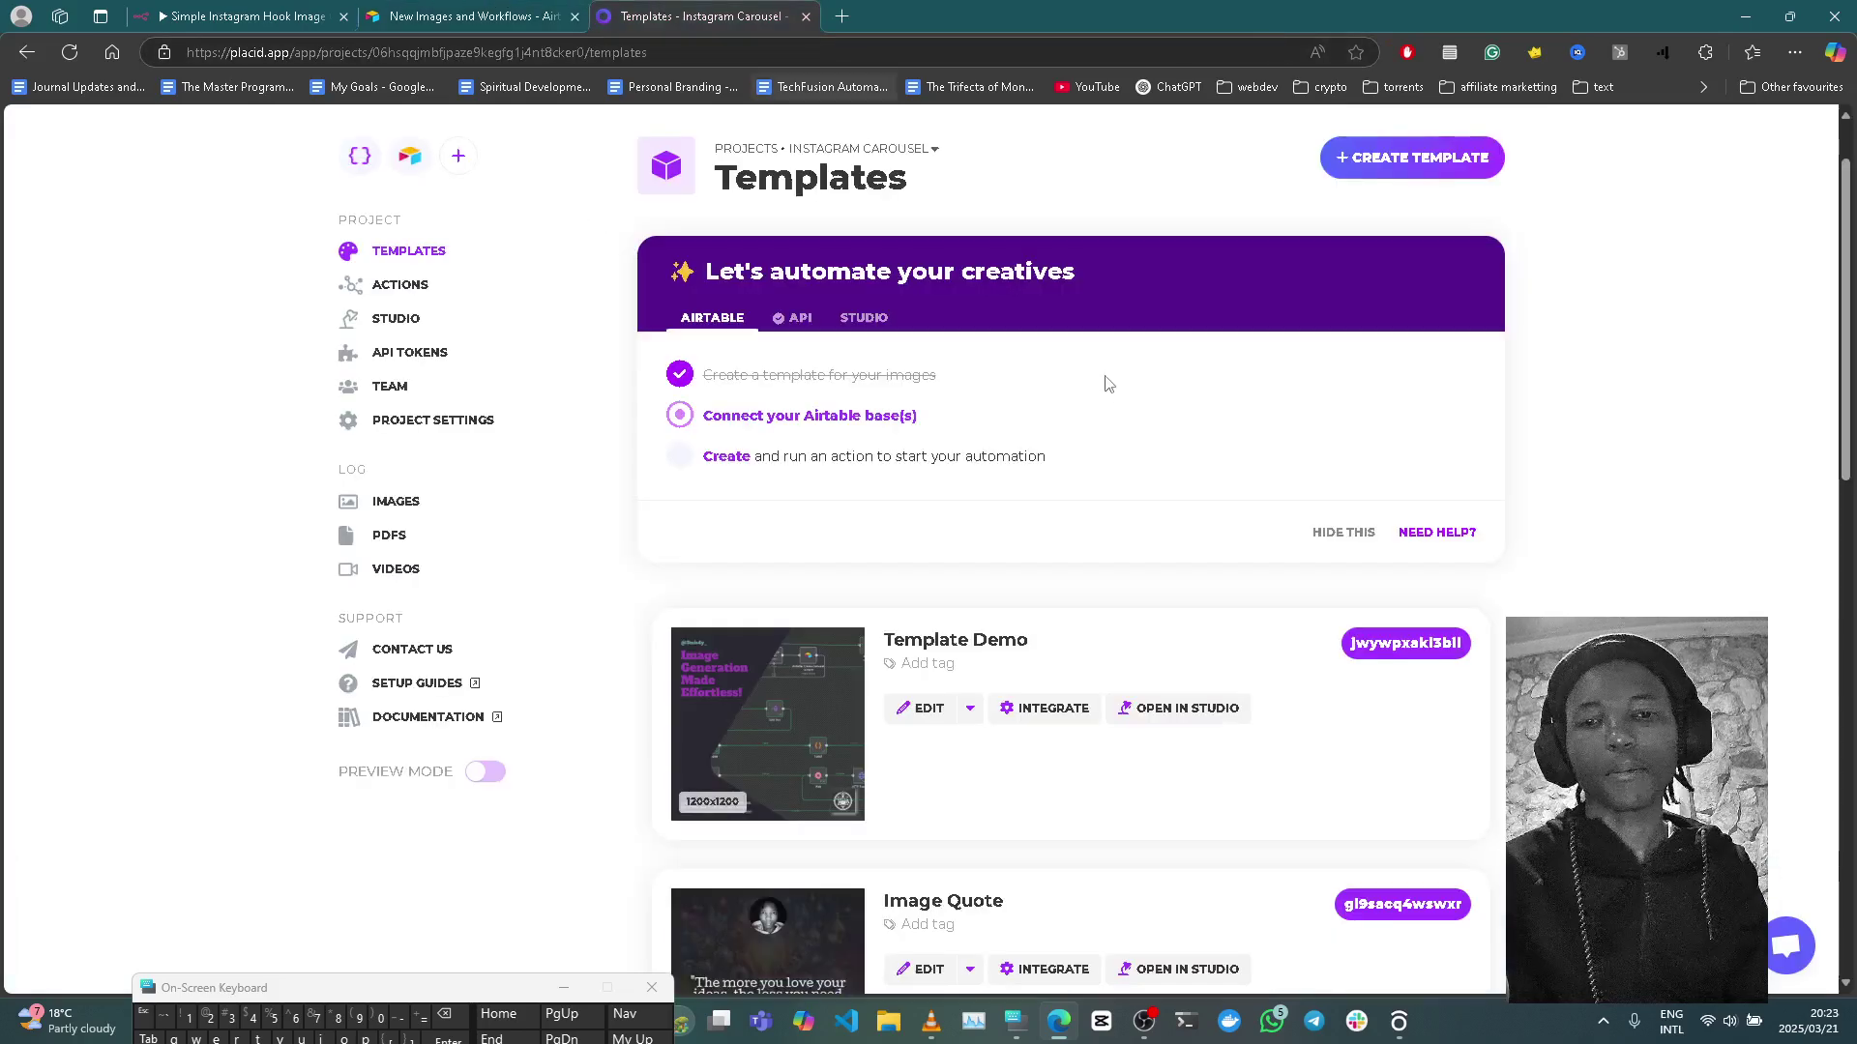
scroll(1264, 630, "down", 2)
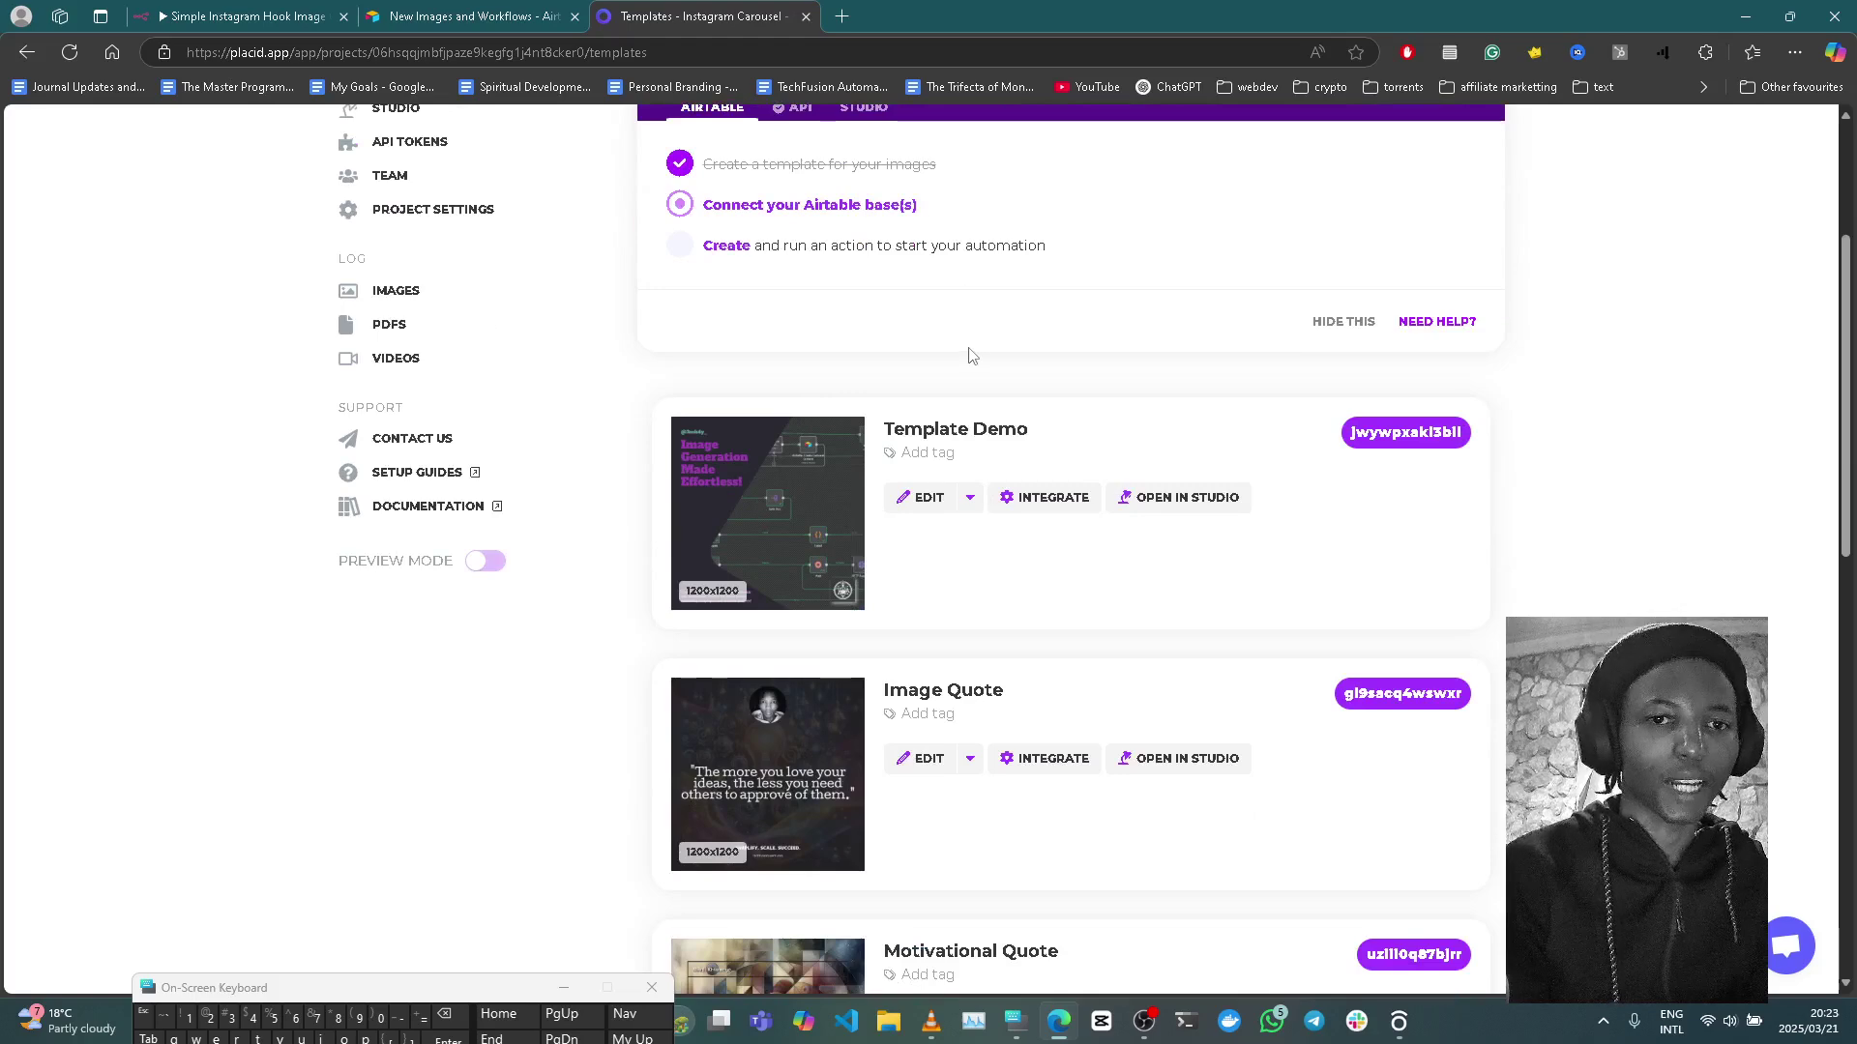
scroll(966, 359, "up", 3)
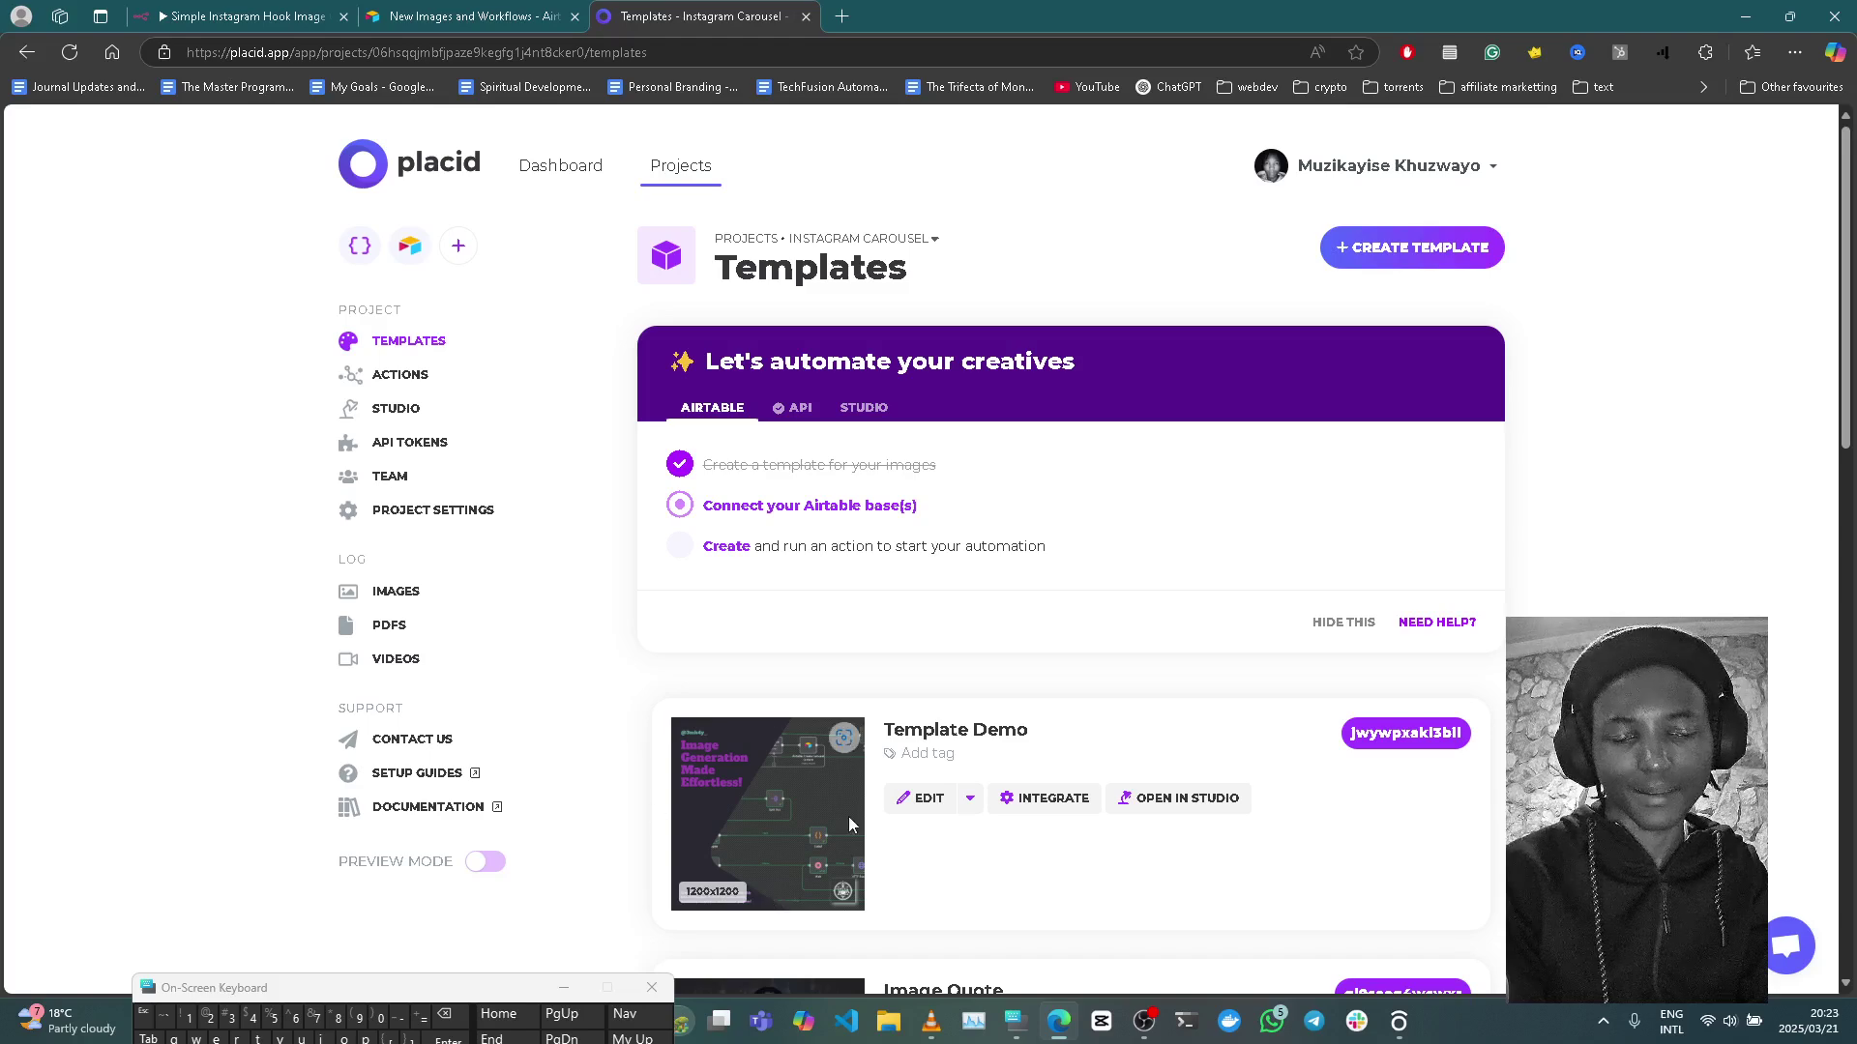
scroll(849, 816, "down", 5)
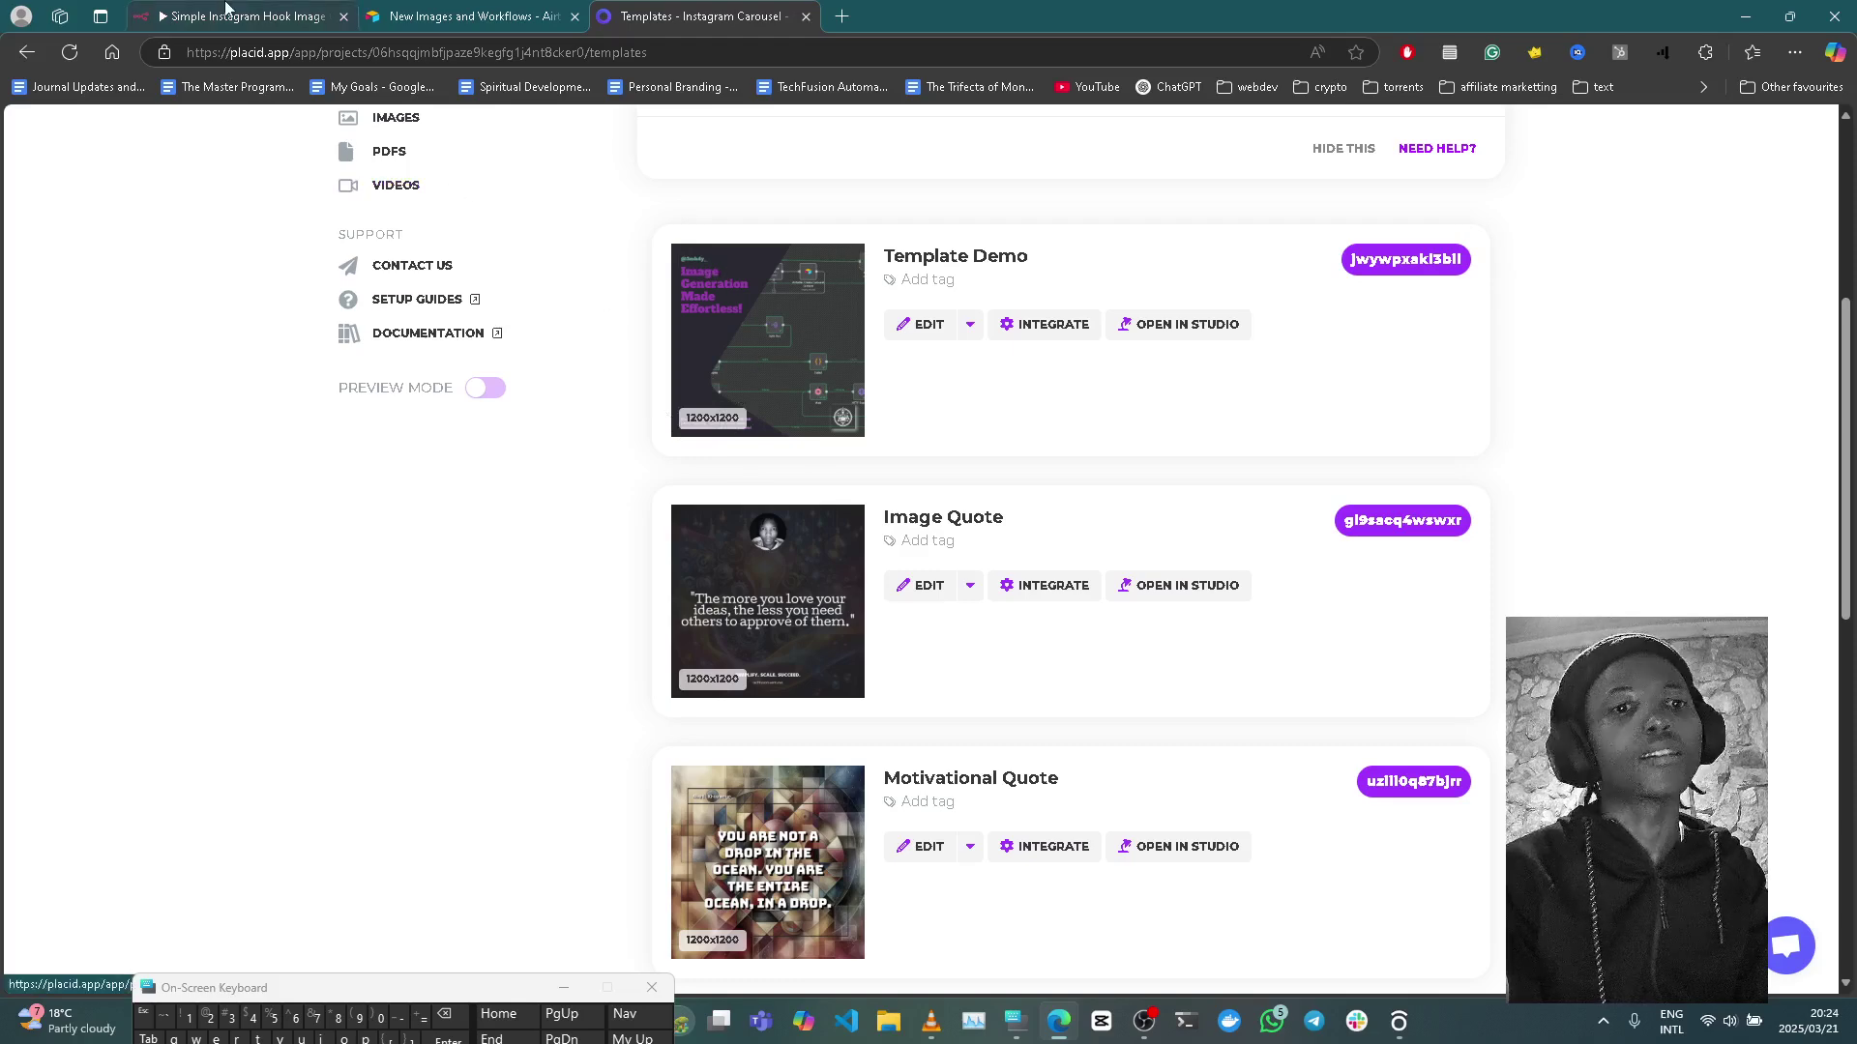
Step: Switch to n8n and run a test of the Simple Instagram Hook Image Creator workflow
left_click(225, 14)
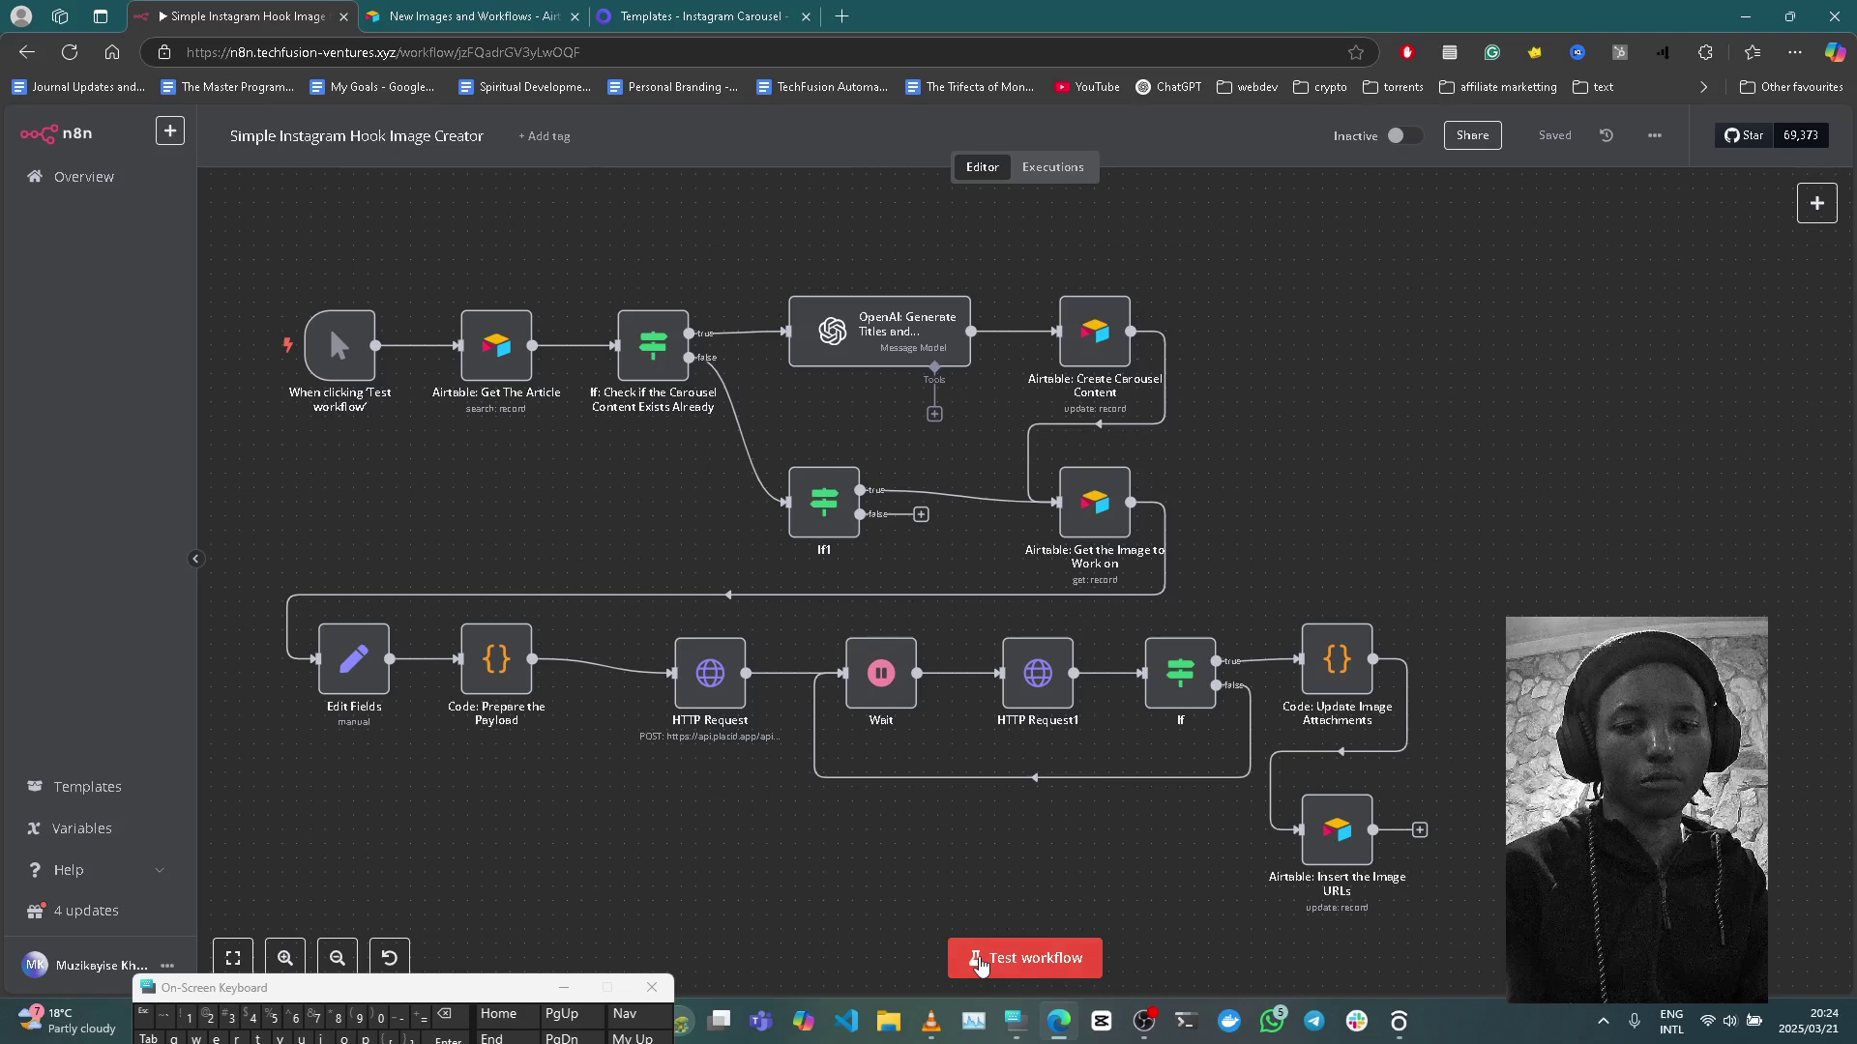
left_click(980, 958)
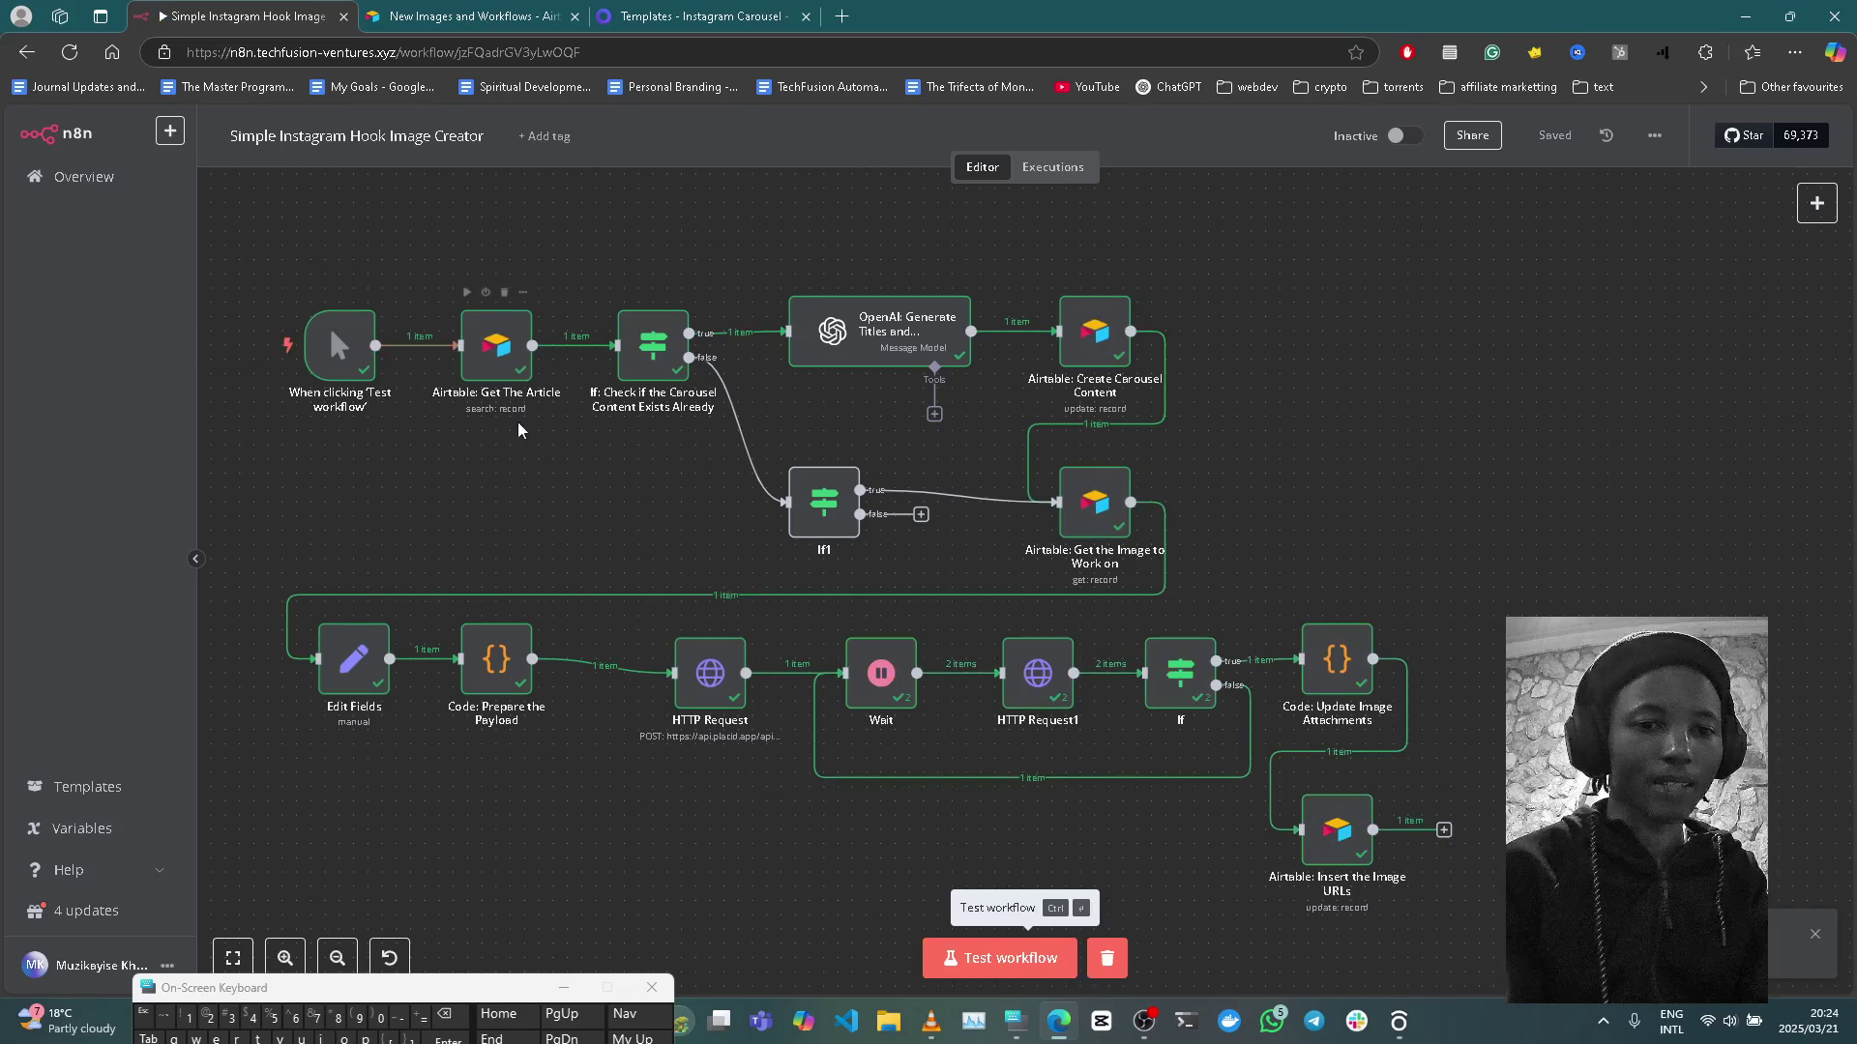
Step: In Airtable's Images, Screenshots and Memes table, view the original screenshot and the generated image attached to record IMG058
left_click(431, 10)
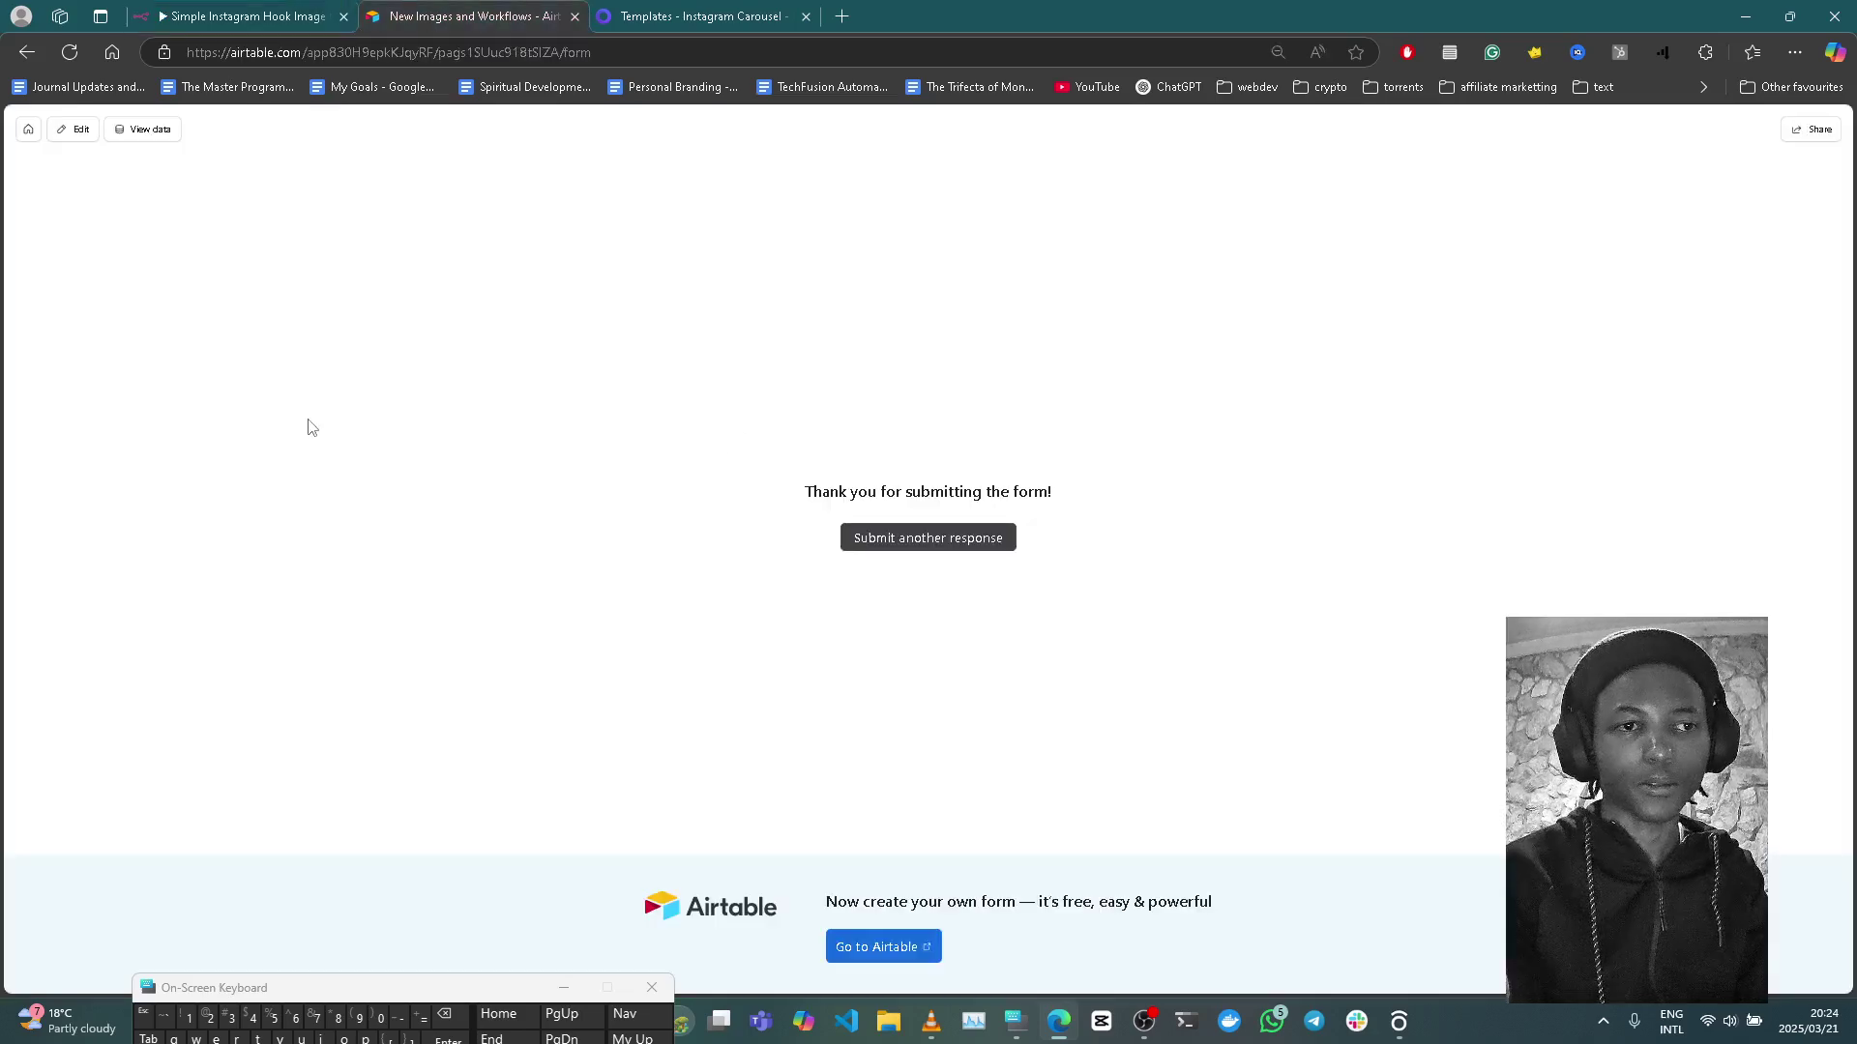
left_click(140, 129)
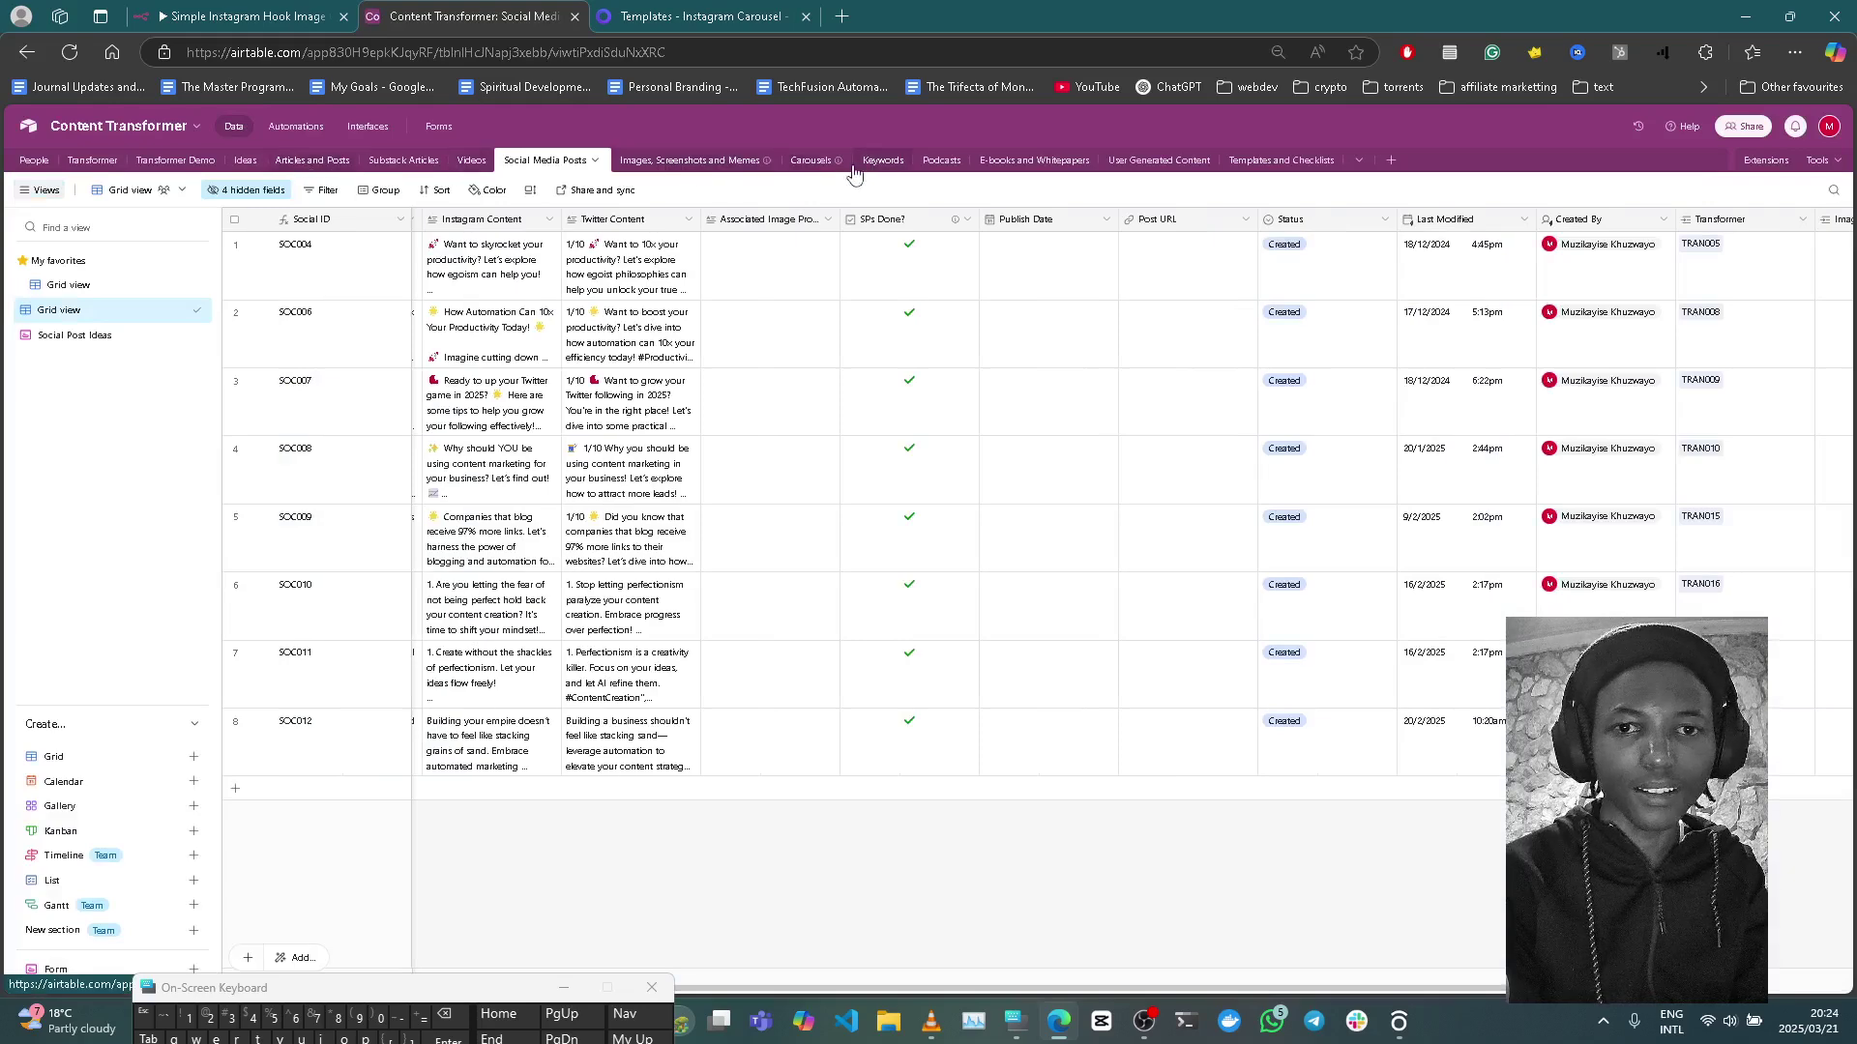
left_click(688, 167)
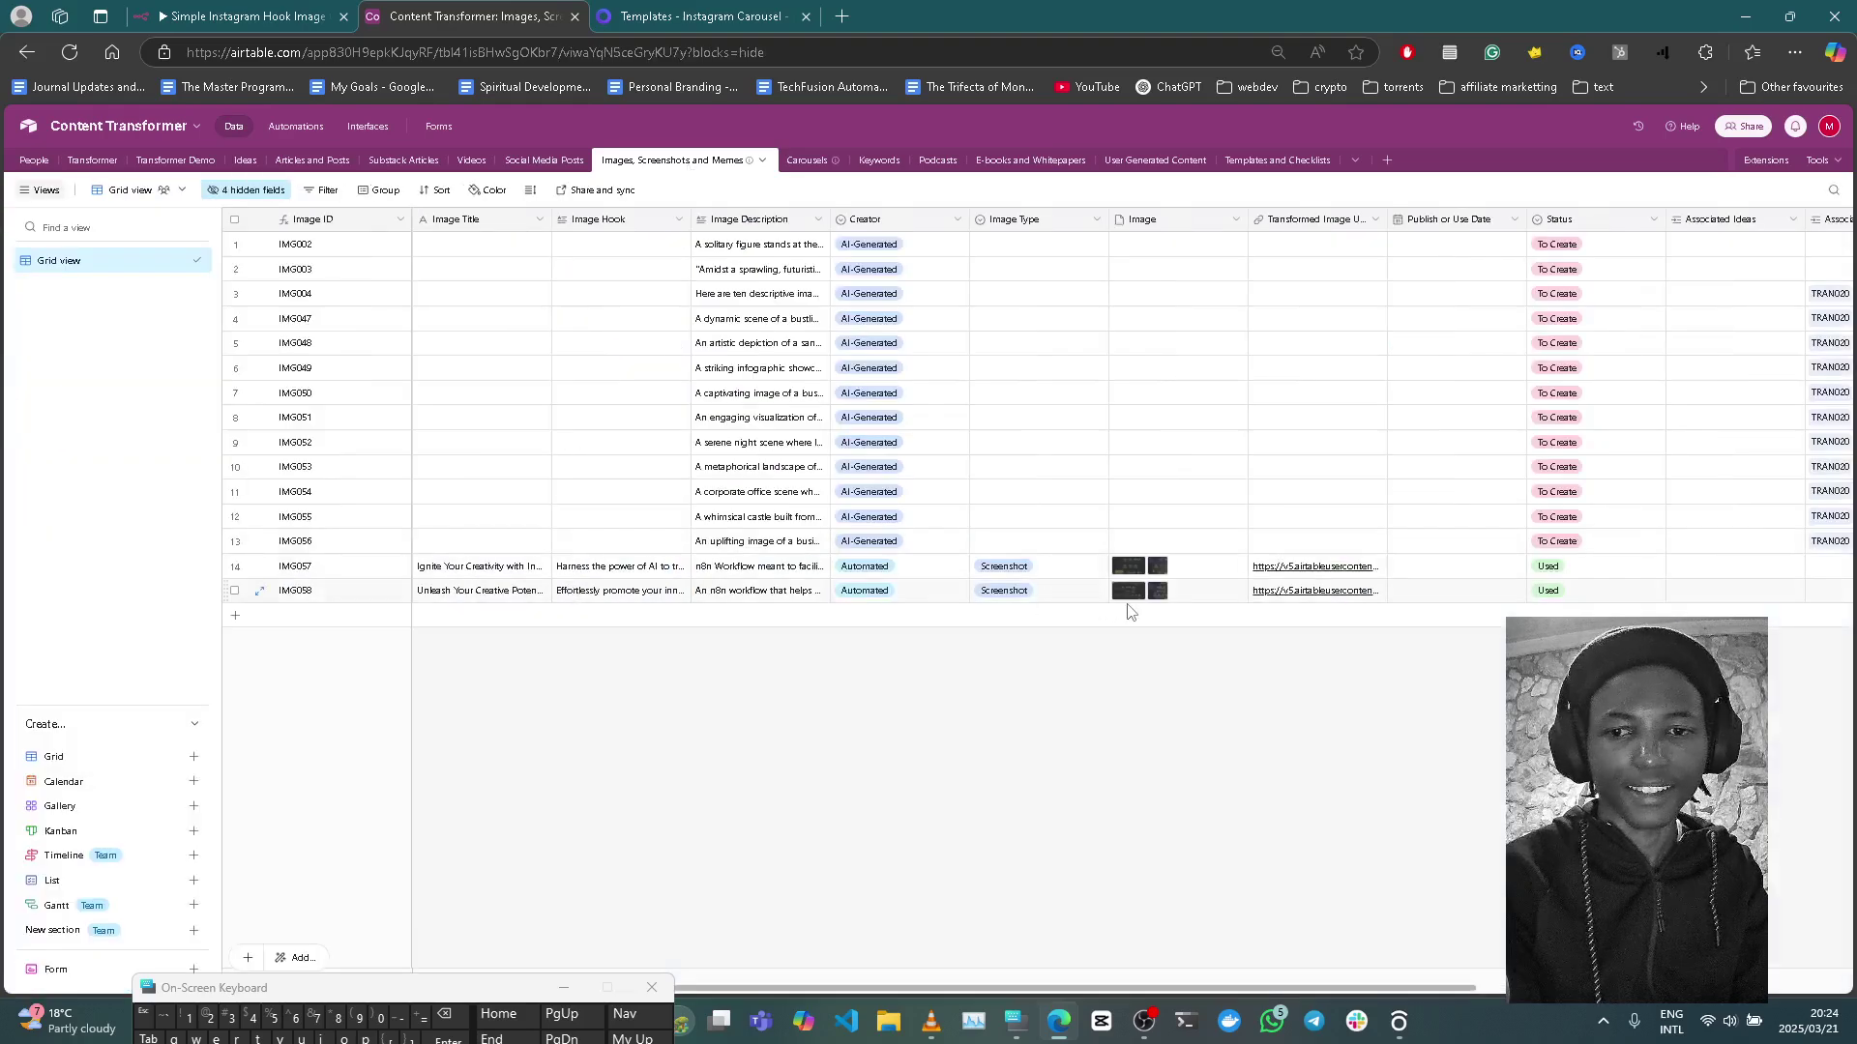
left_click(1135, 604)
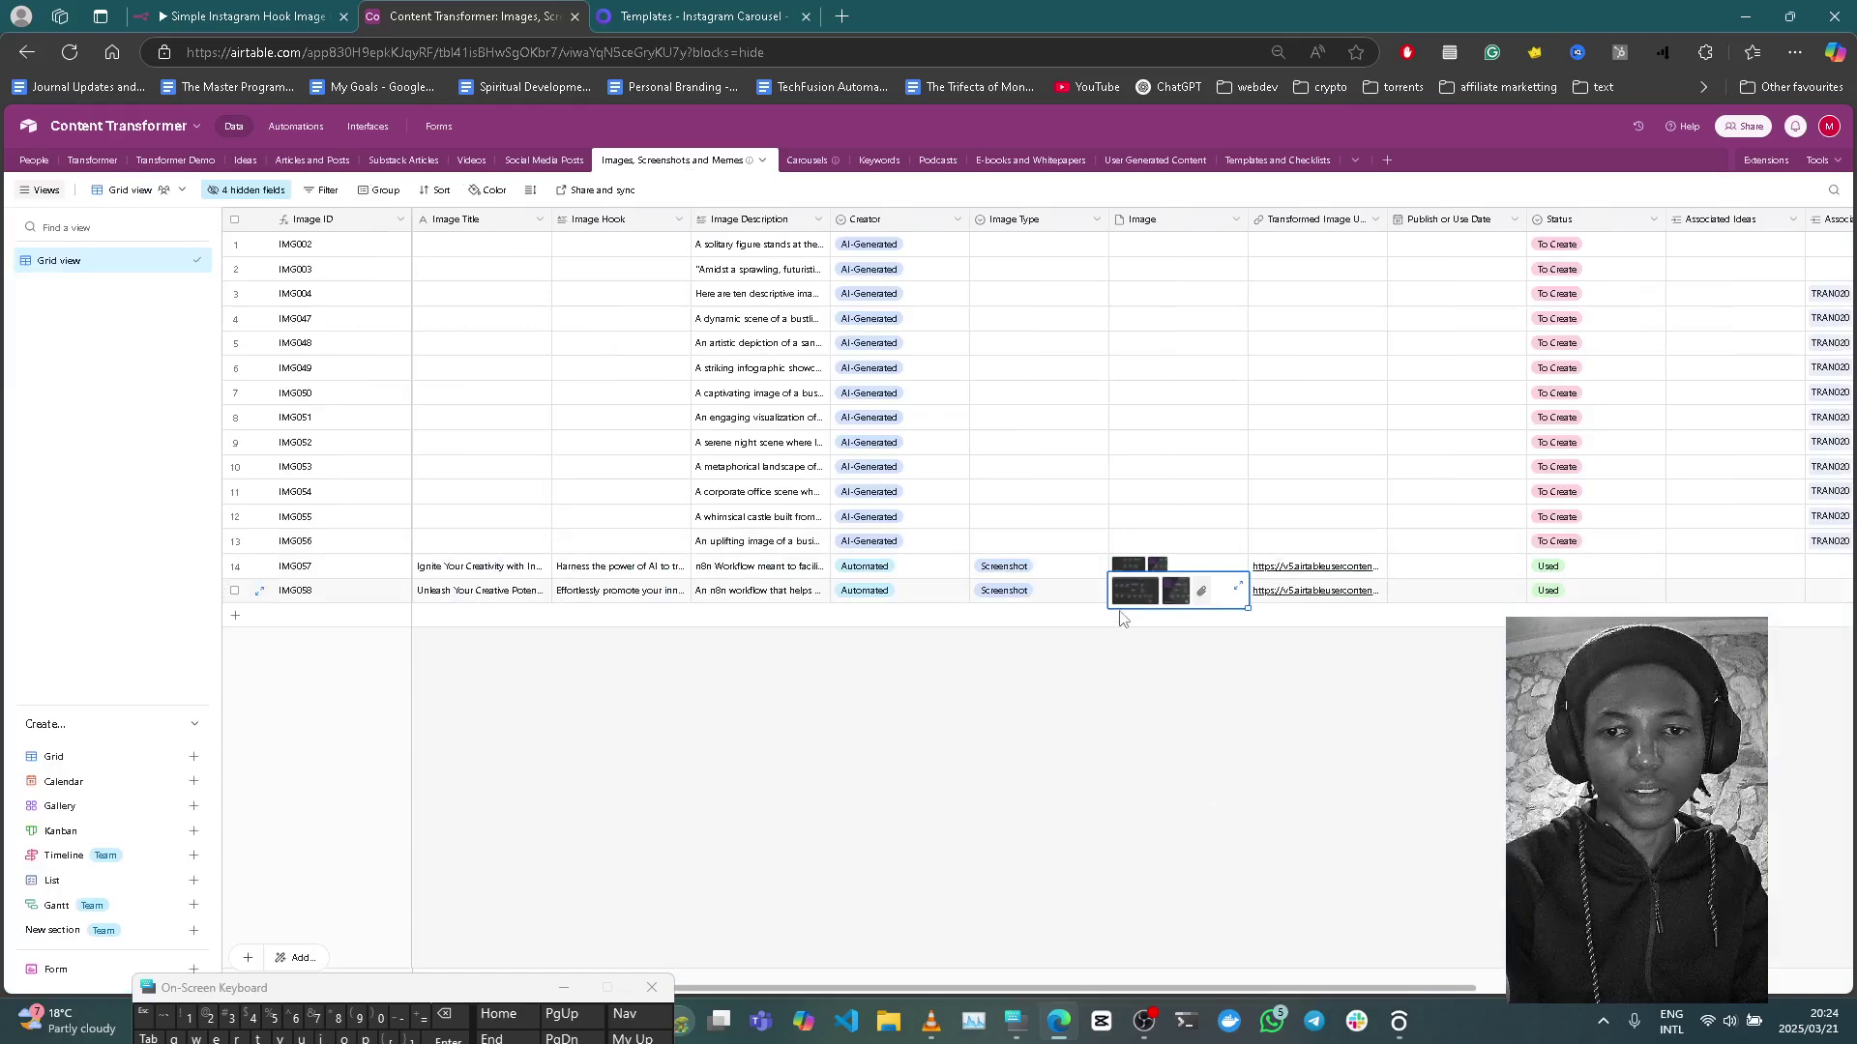
left_click(1132, 594)
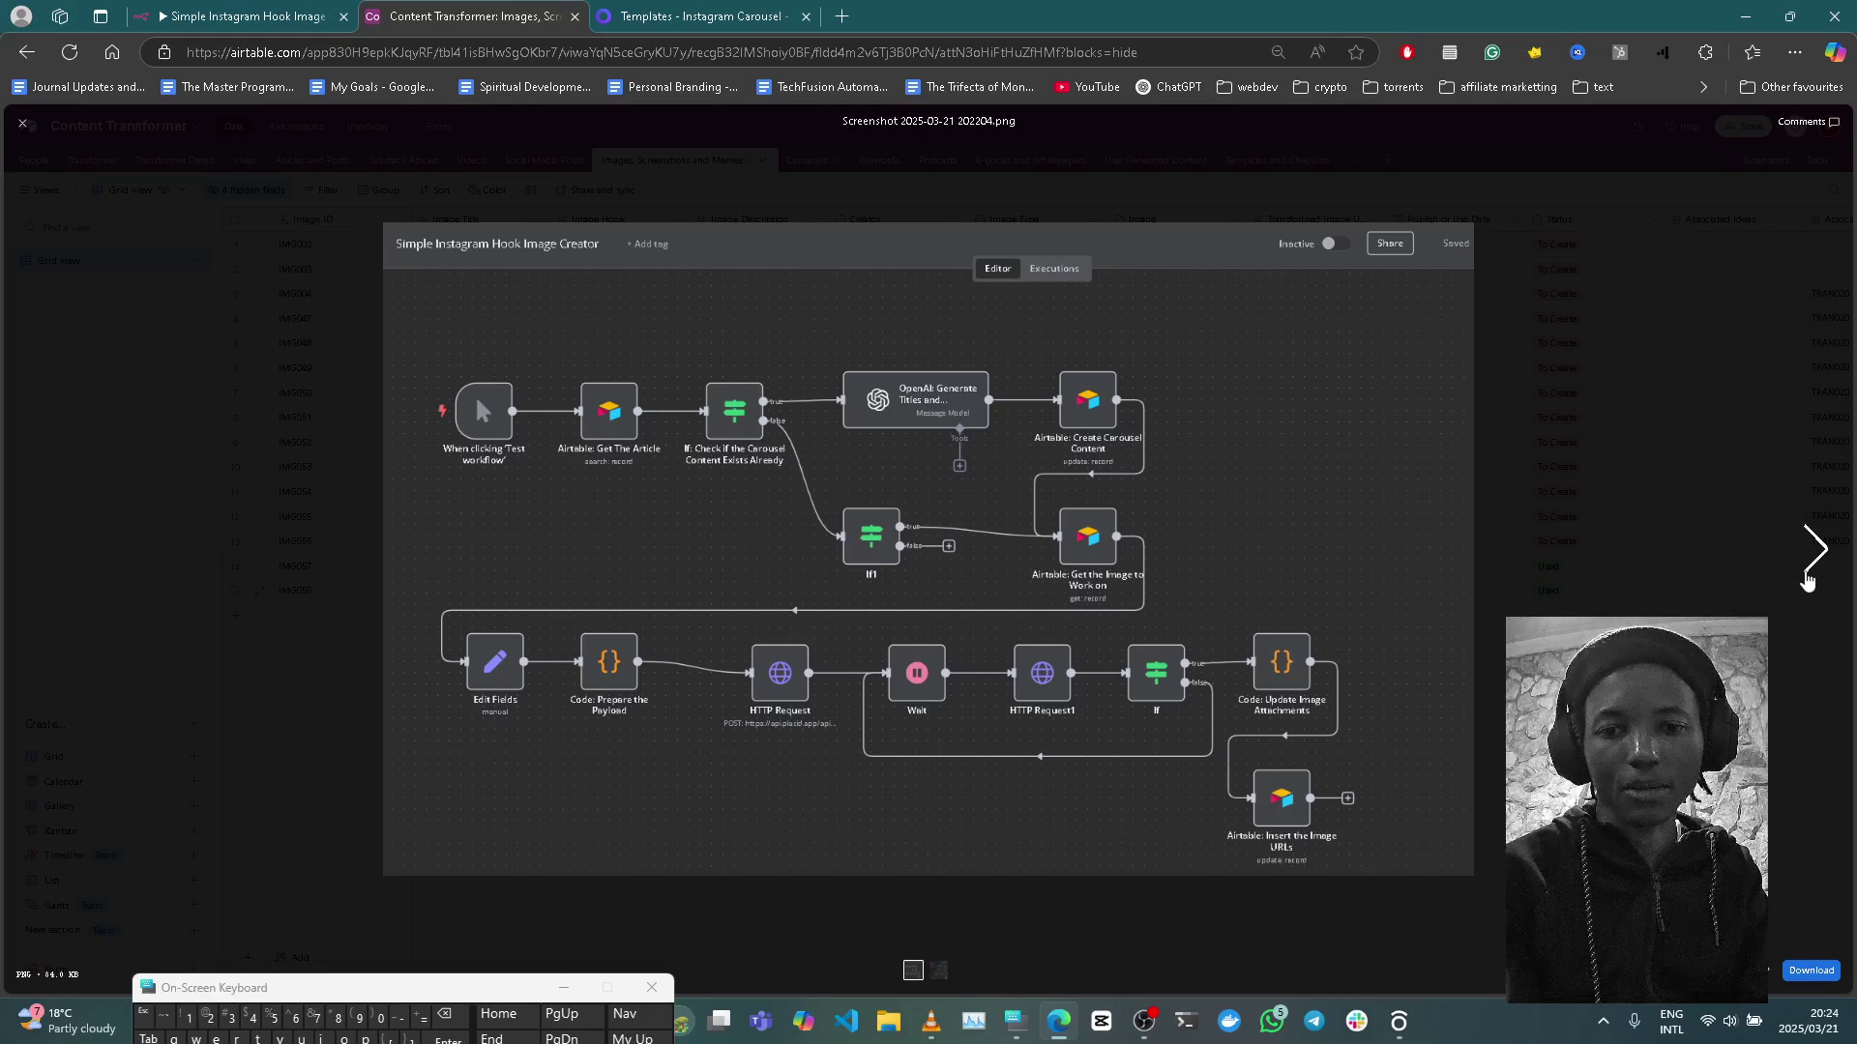
left_click(1806, 572)
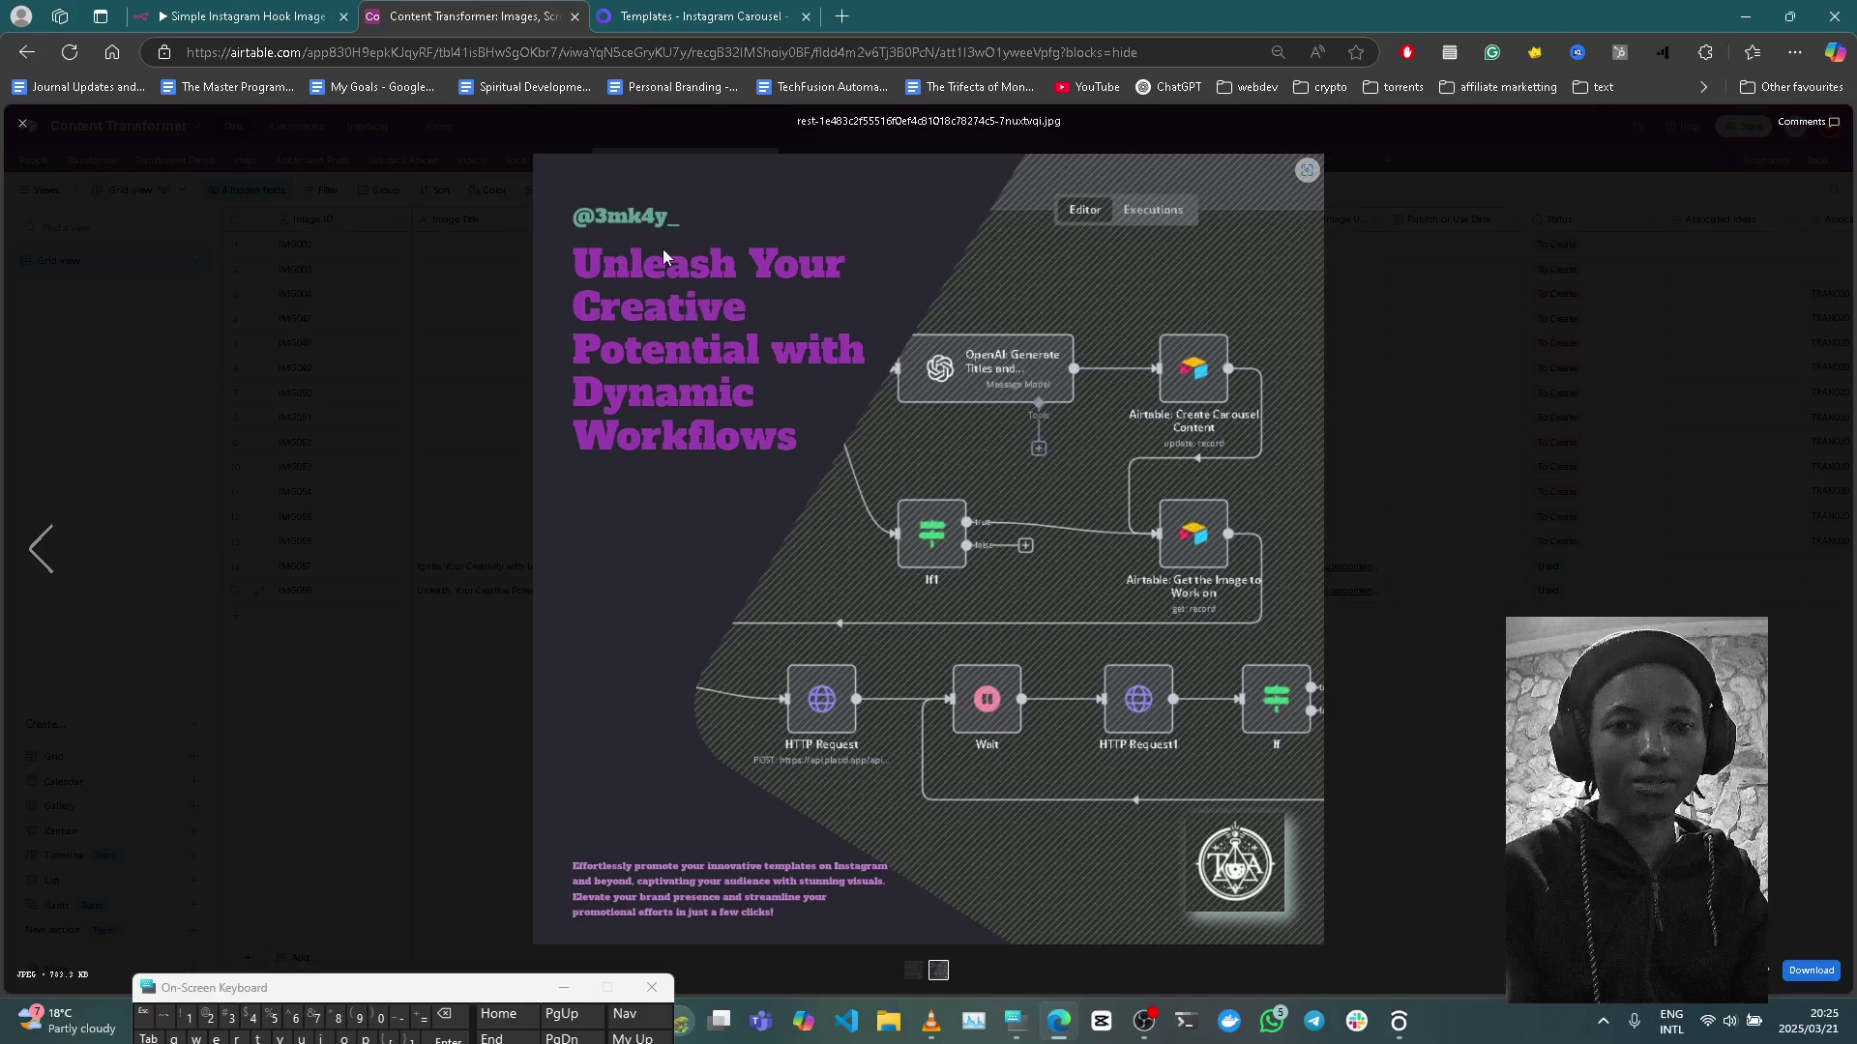
Step: Compare Placid's Template Demo with the generated image and the original screenshot attached to the Airtable record
left_click(651, 12)
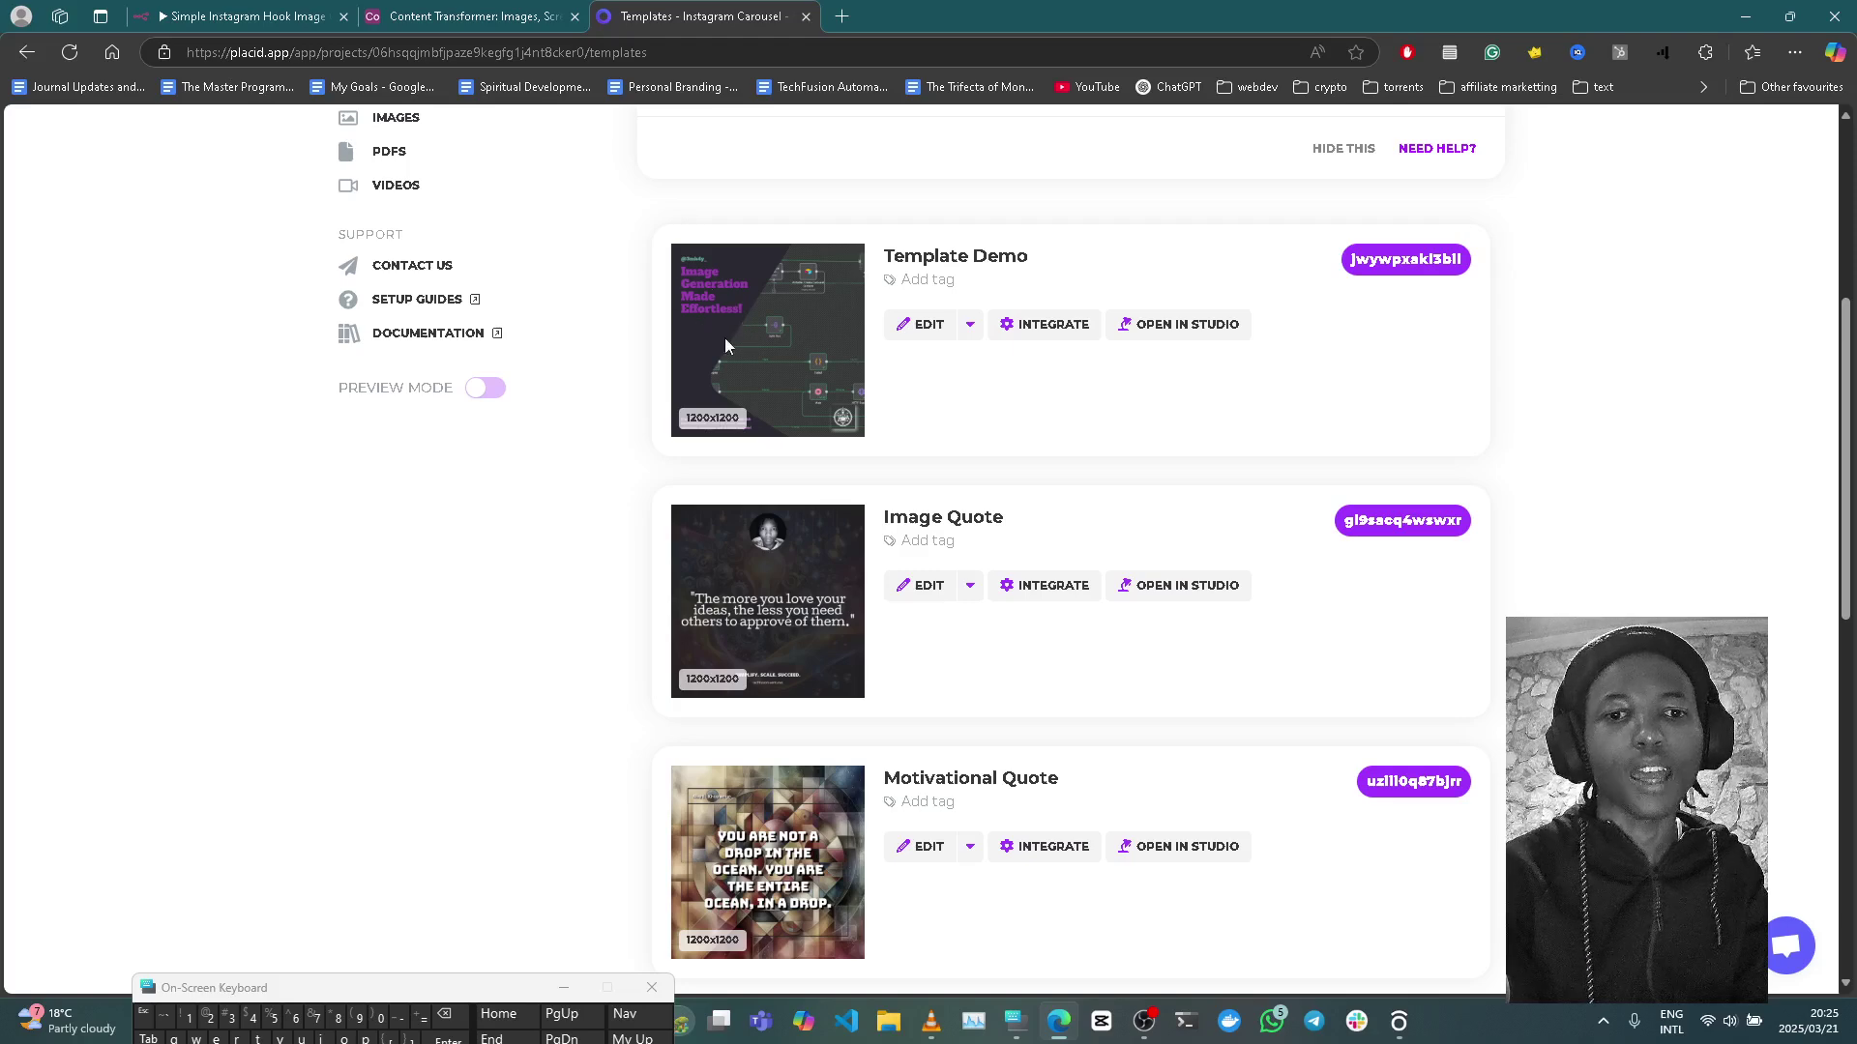
left_click(214, 13)
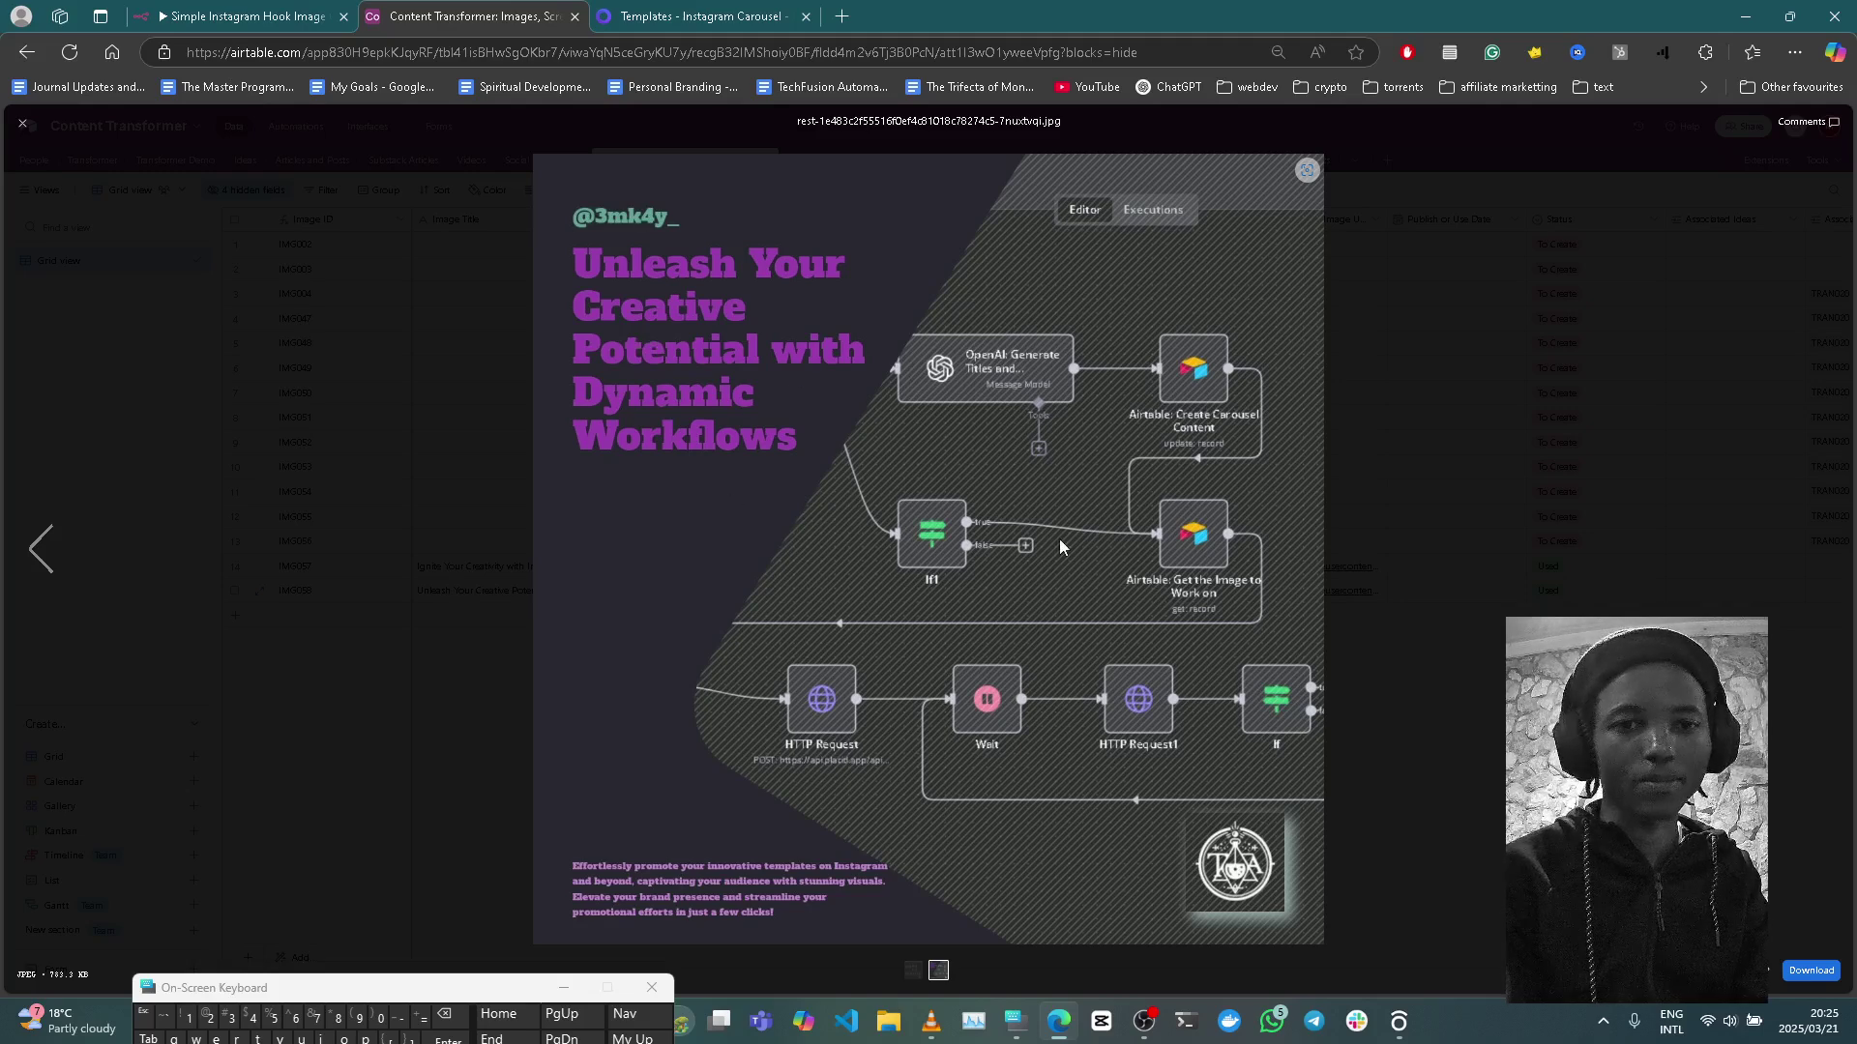
left_click(42, 576)
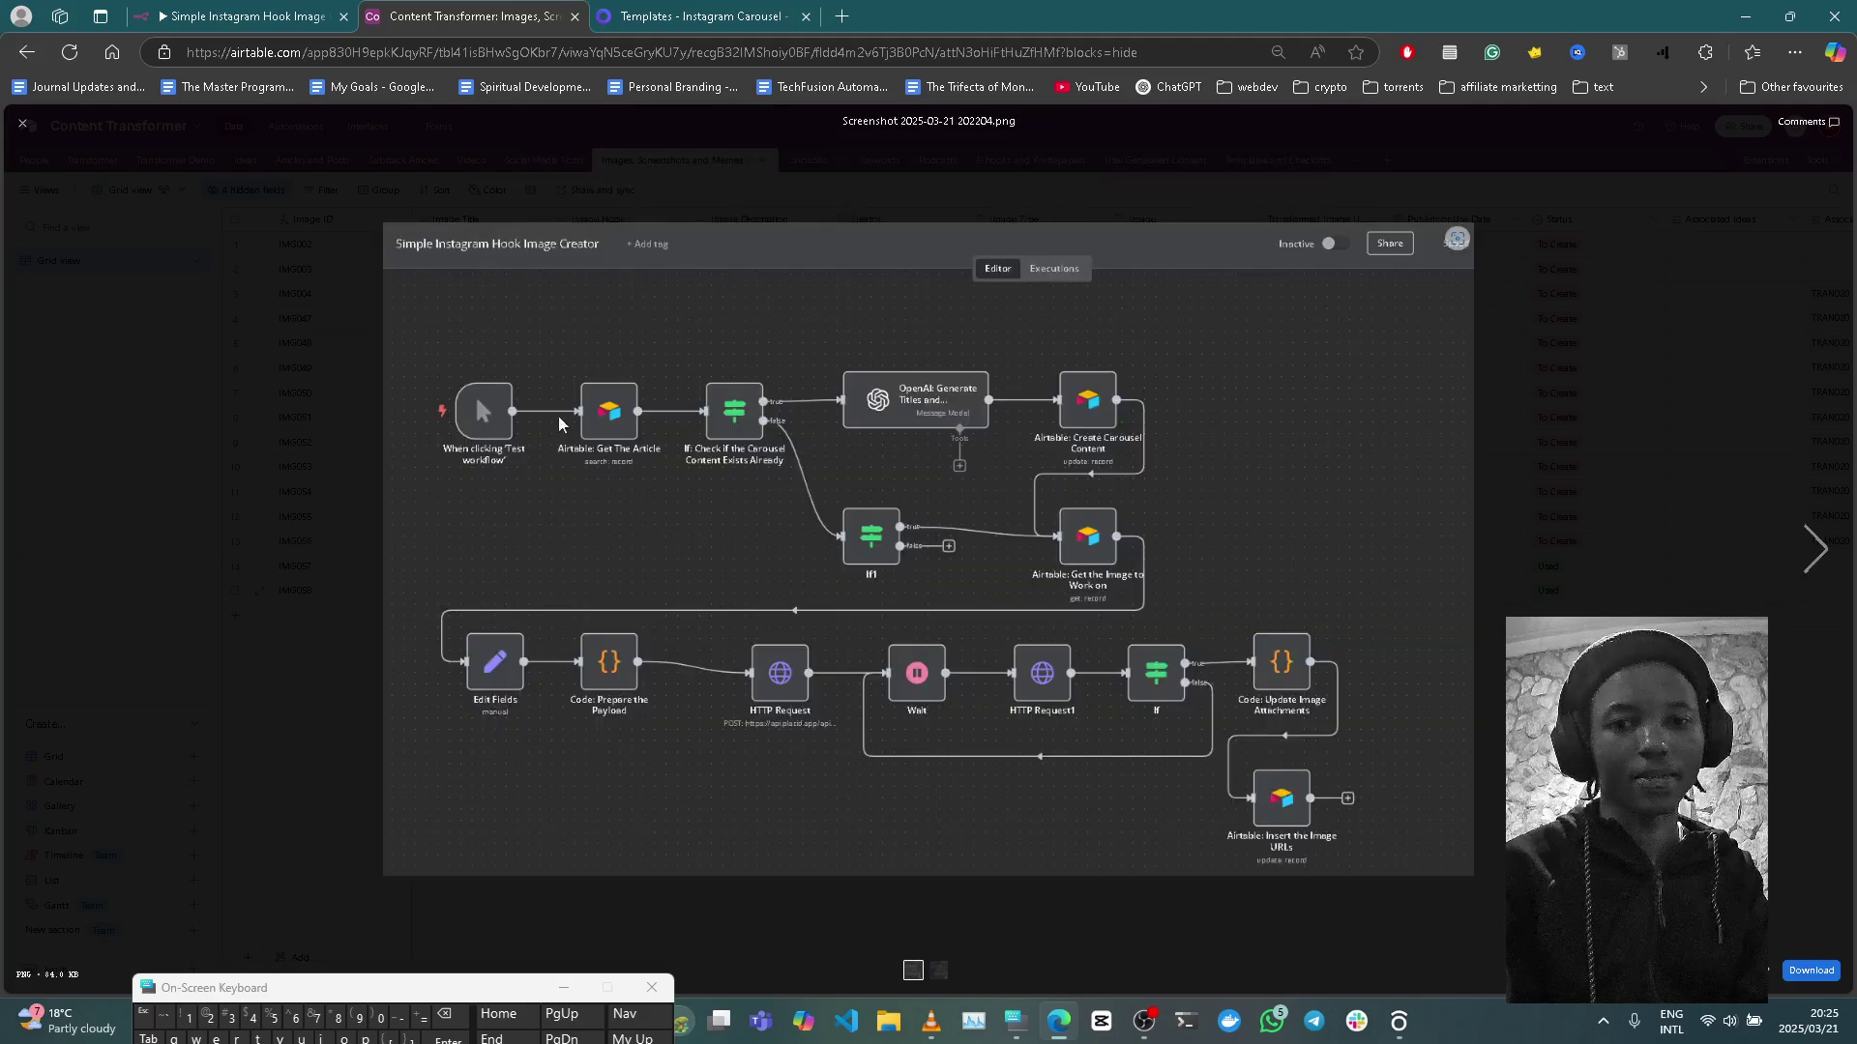
left_click(1801, 565)
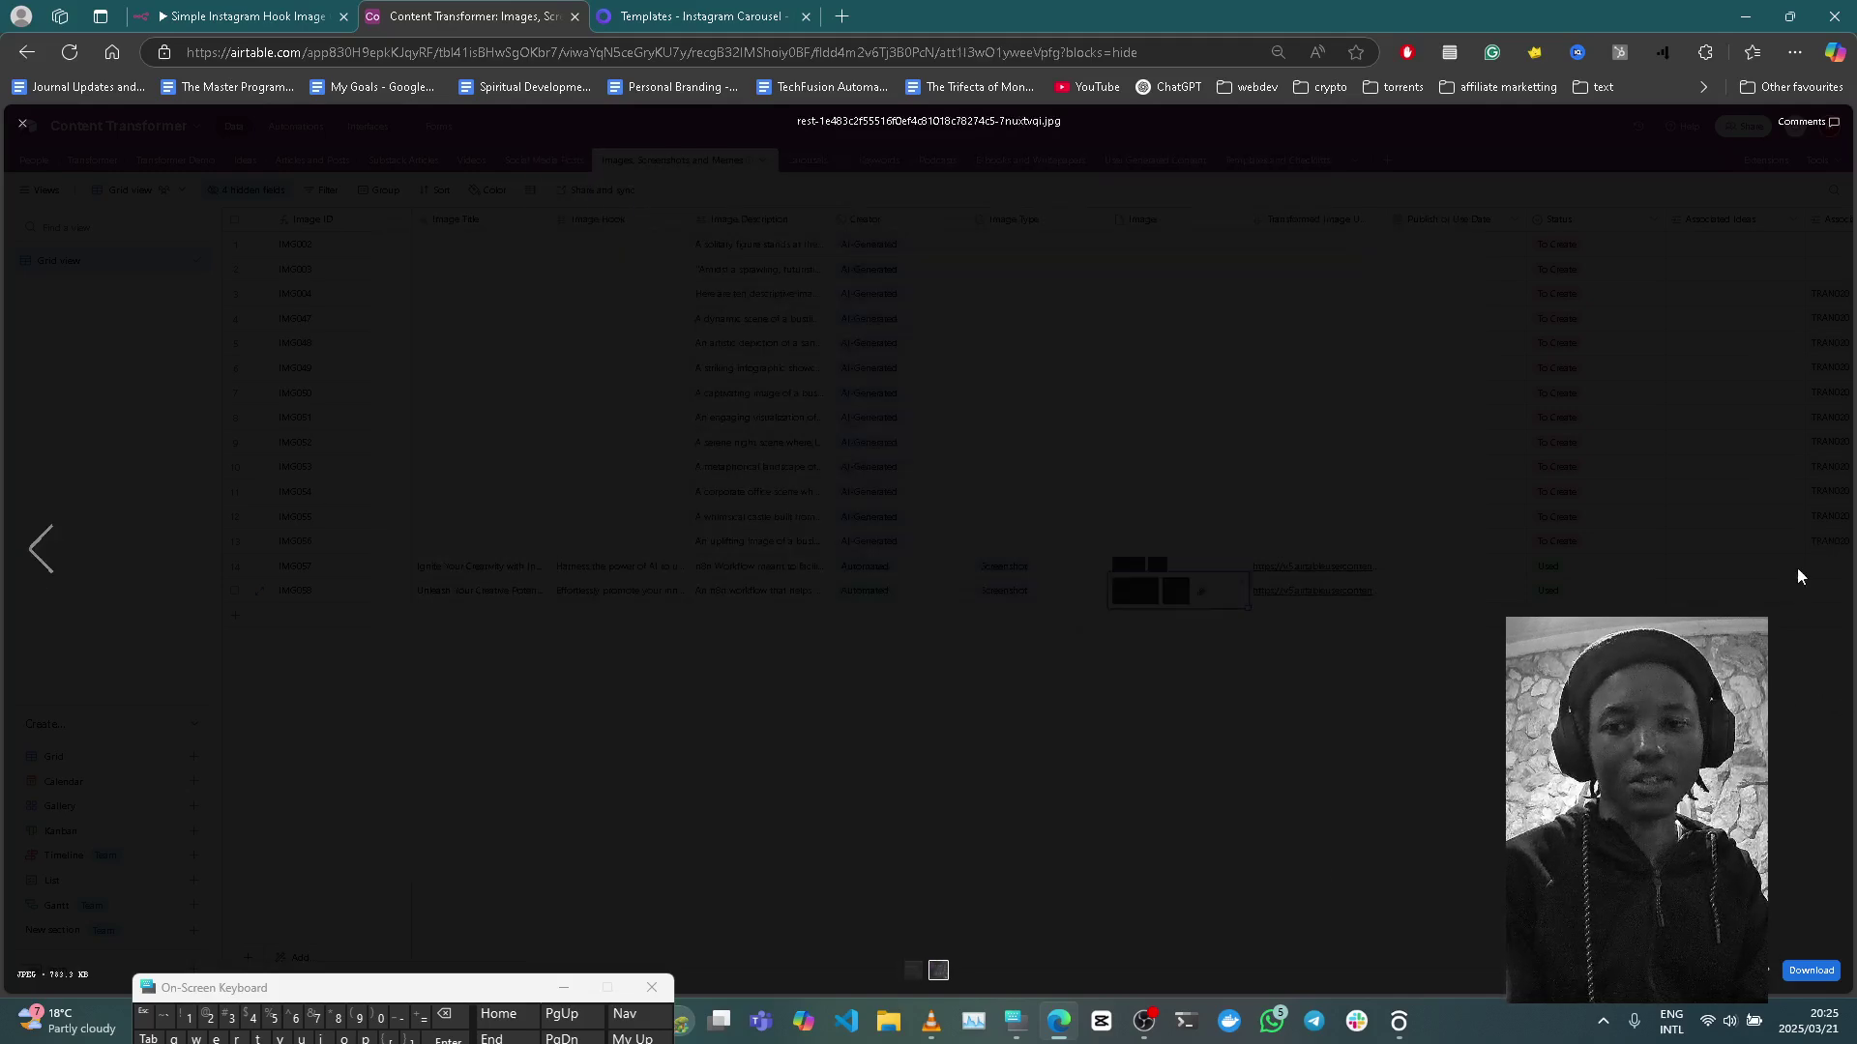
Step: Switch to n8n and rename the "Airtable: Get The Article" node to "Airtable: Get The Image Description"
left_click(290, 16)
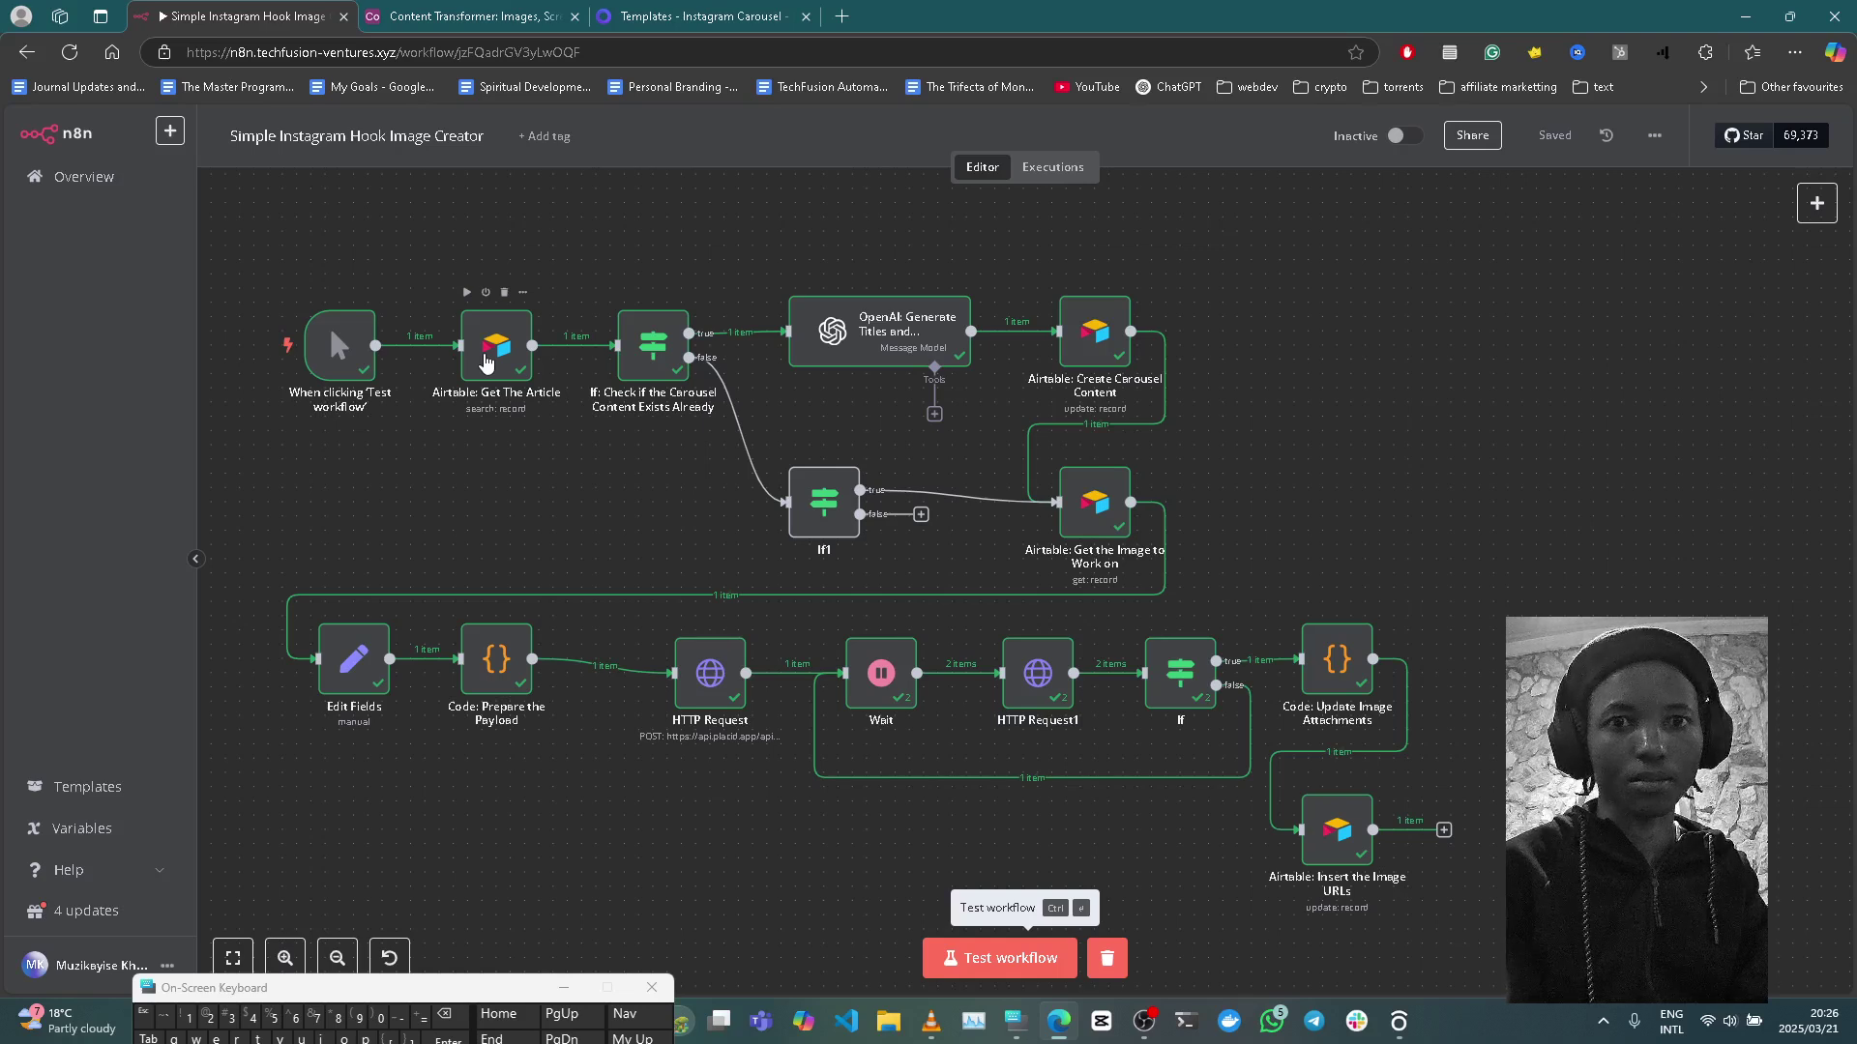
left_click(486, 362)
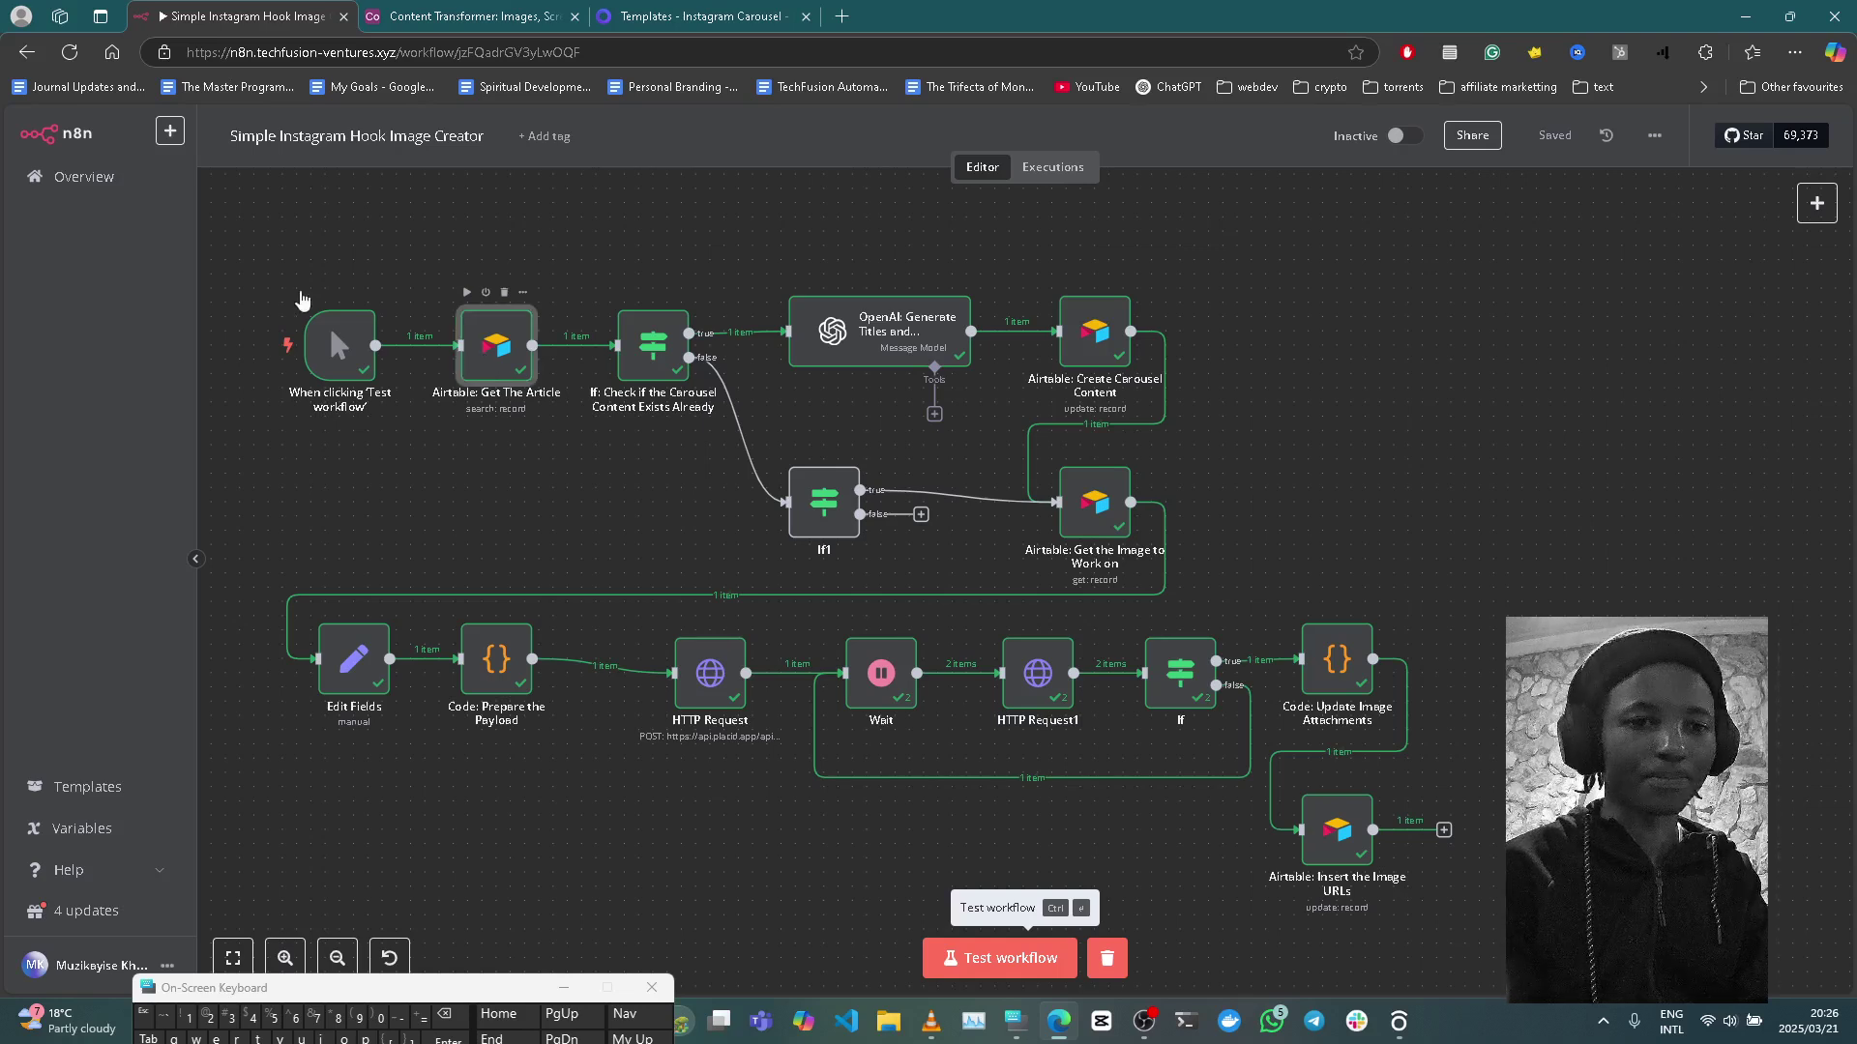
double_click(486, 363)
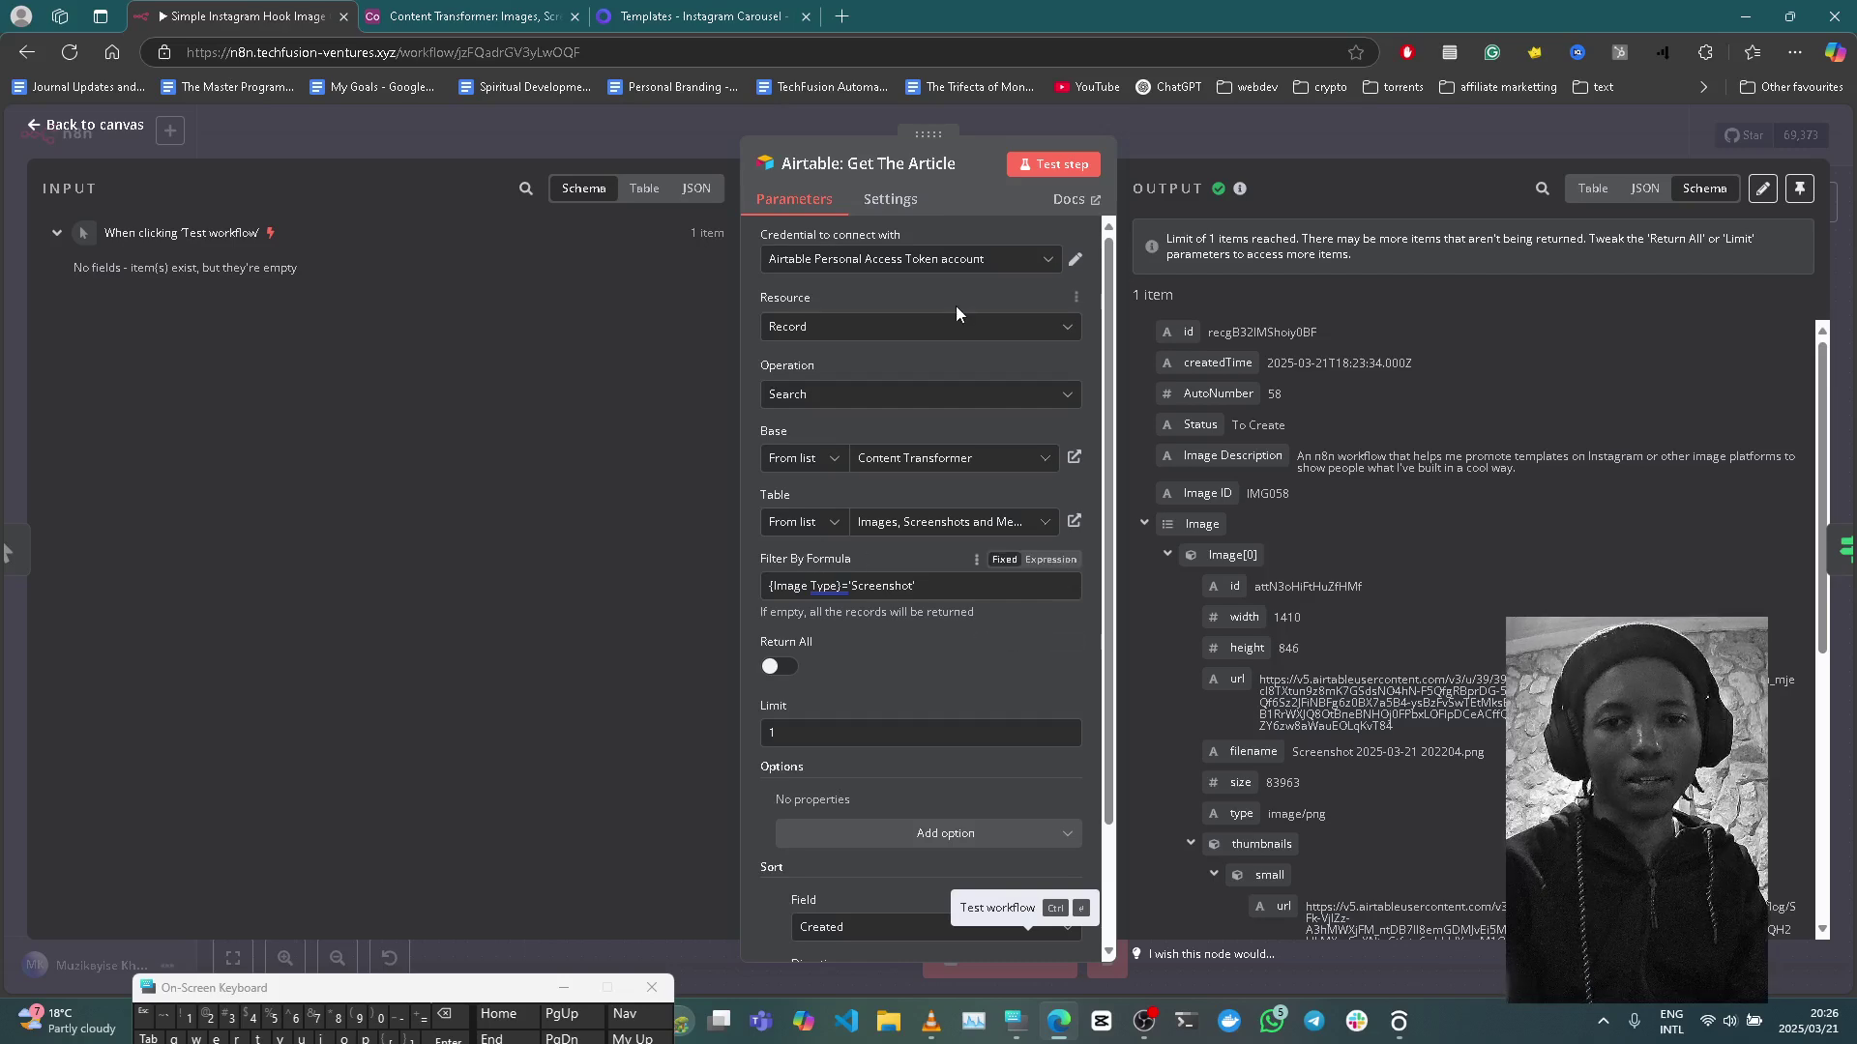
left_click(955, 171)
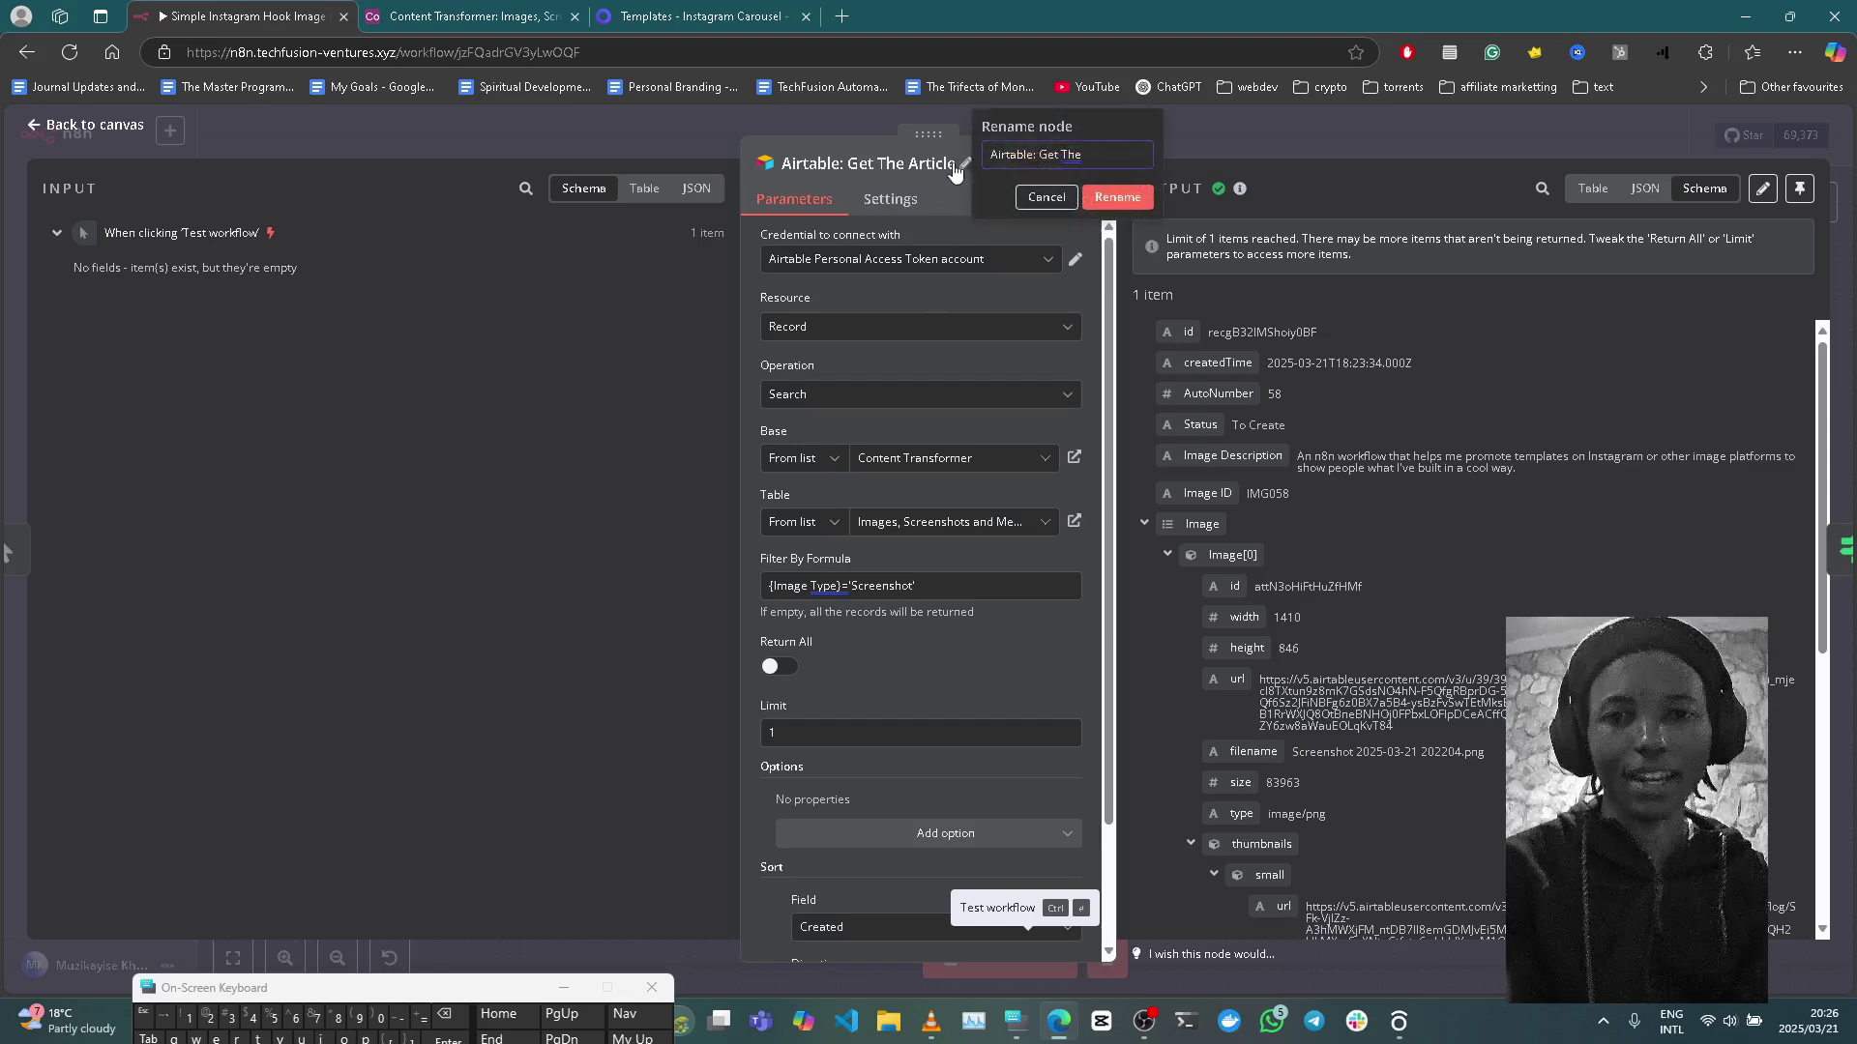
type("Image")
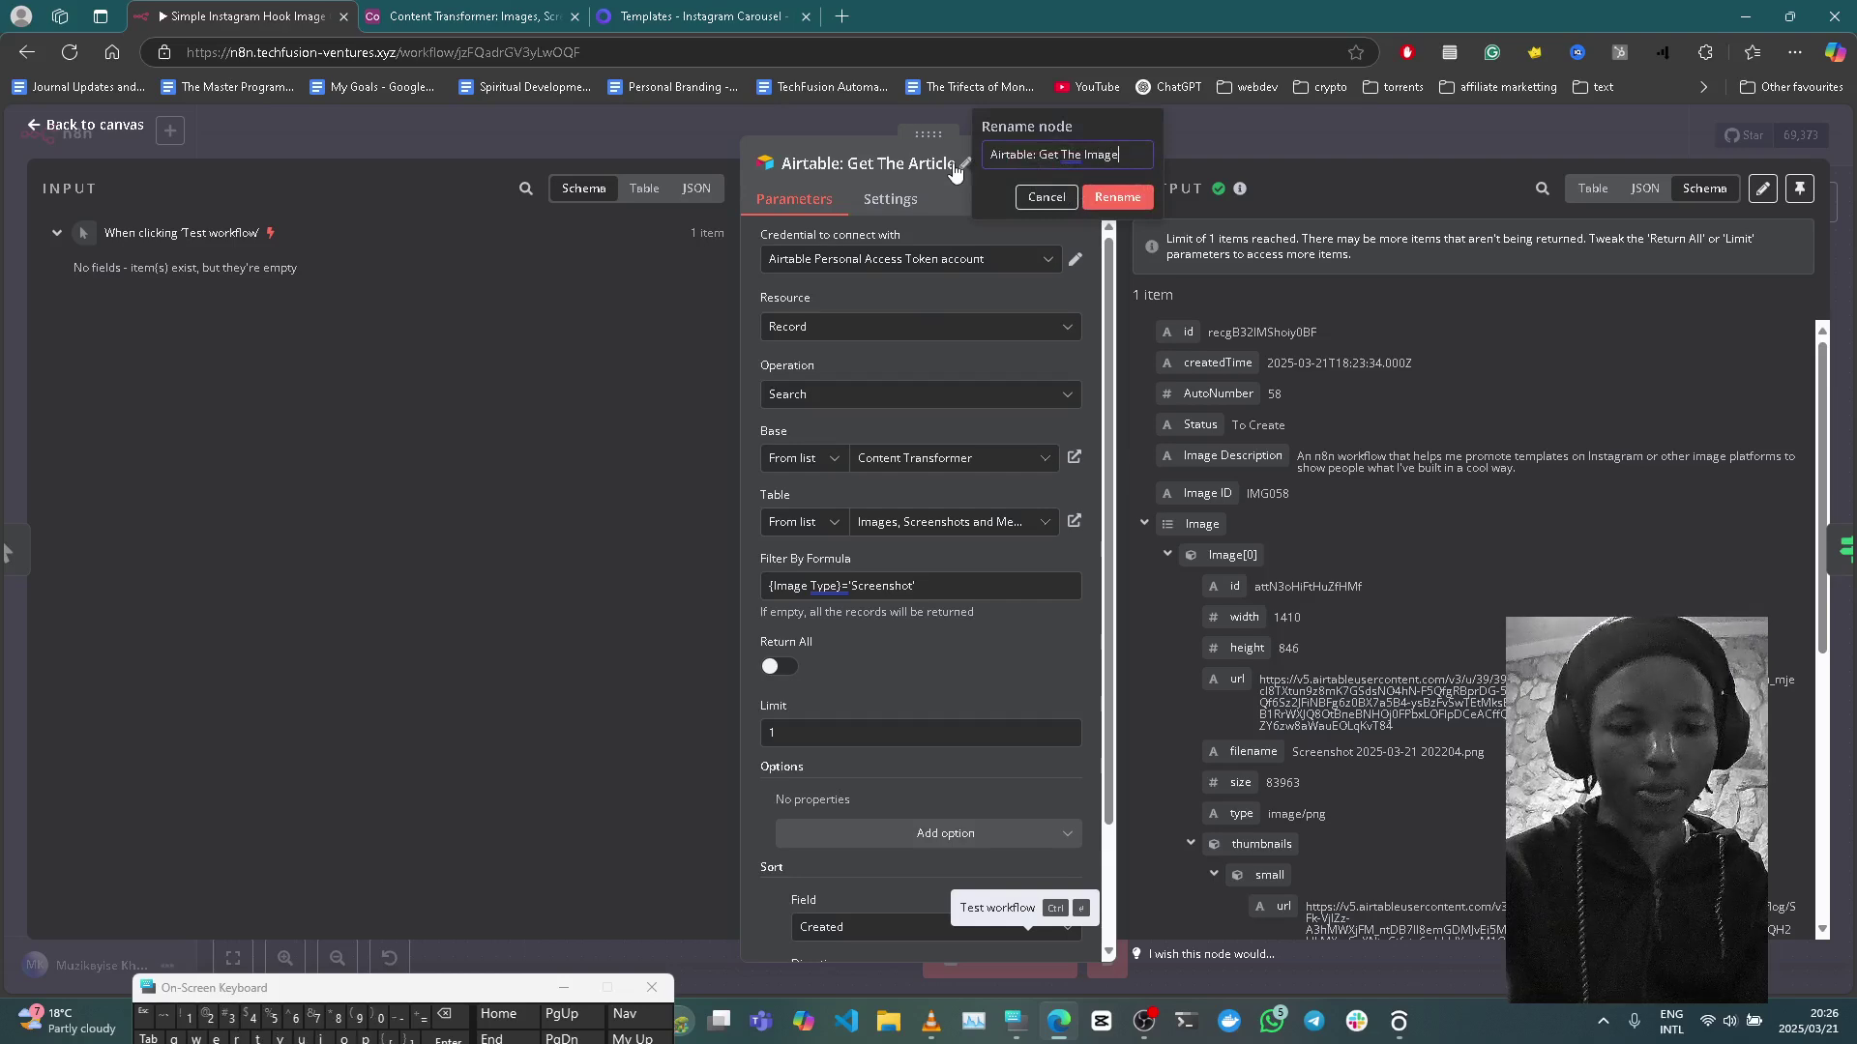
type(" Description")
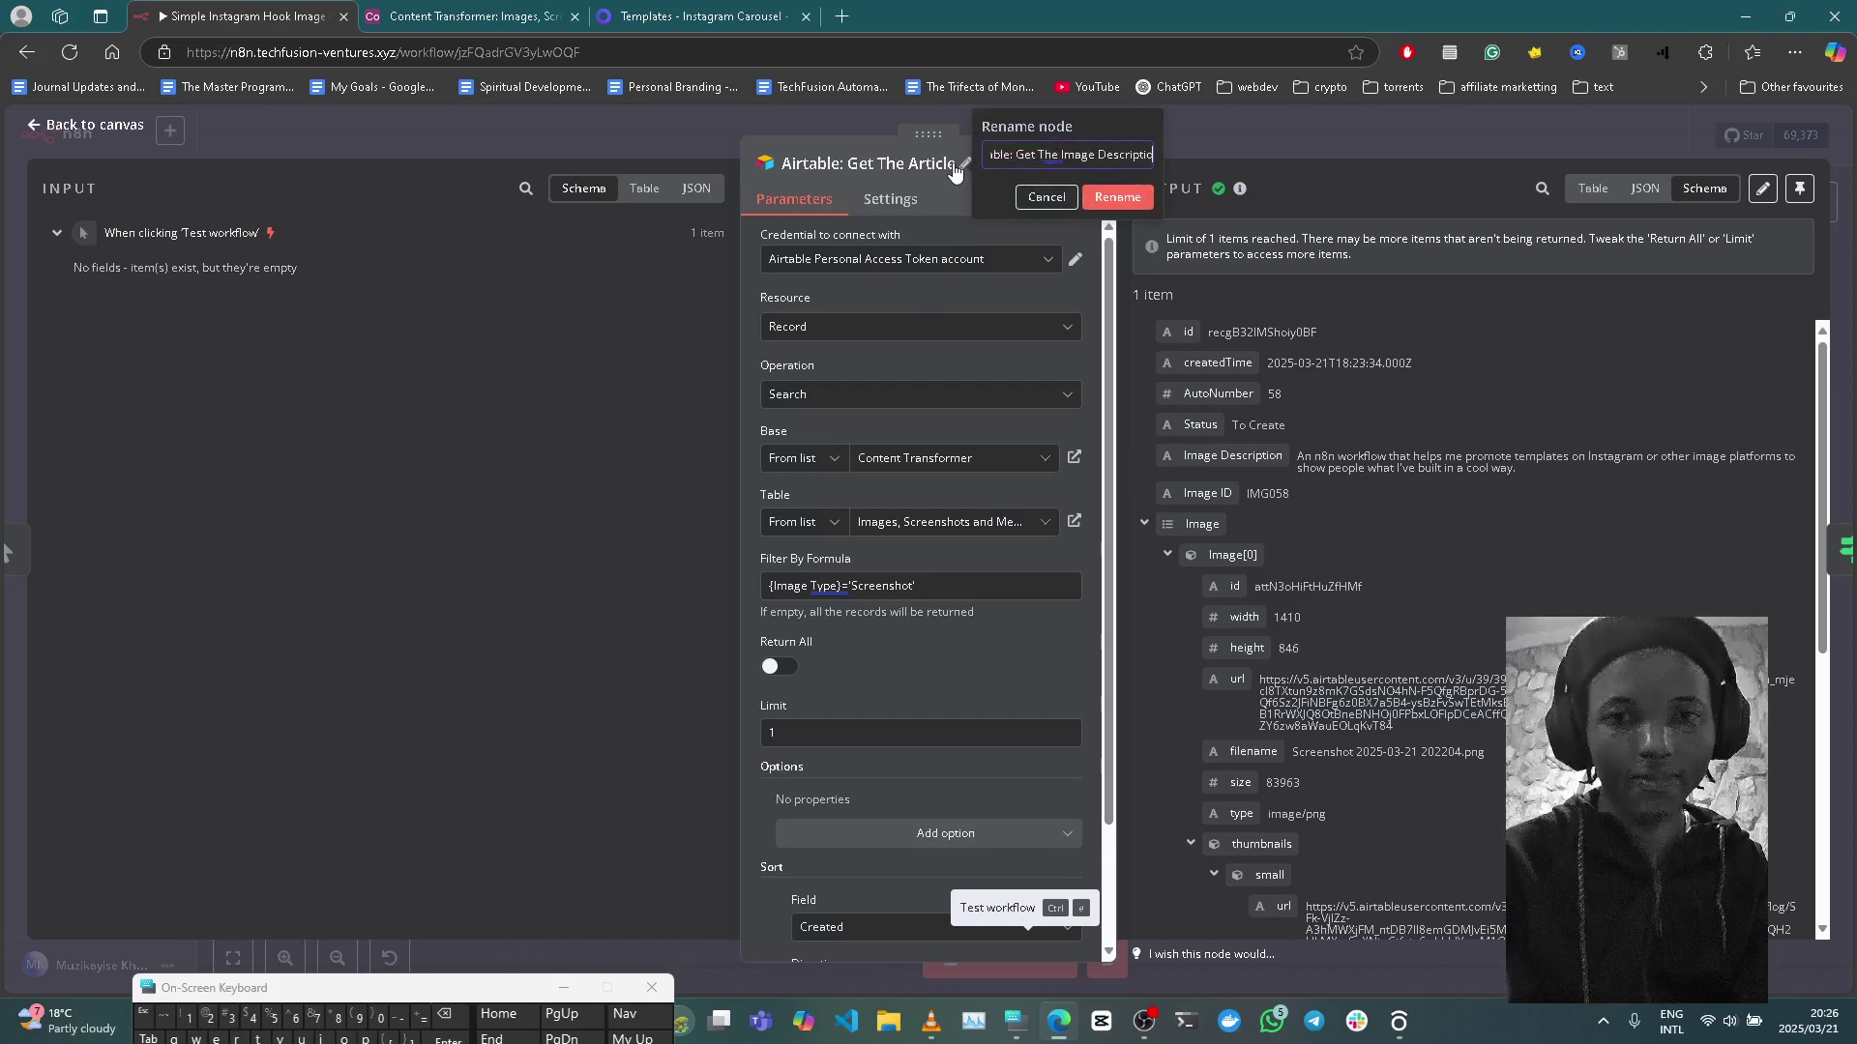
left_click(1100, 198)
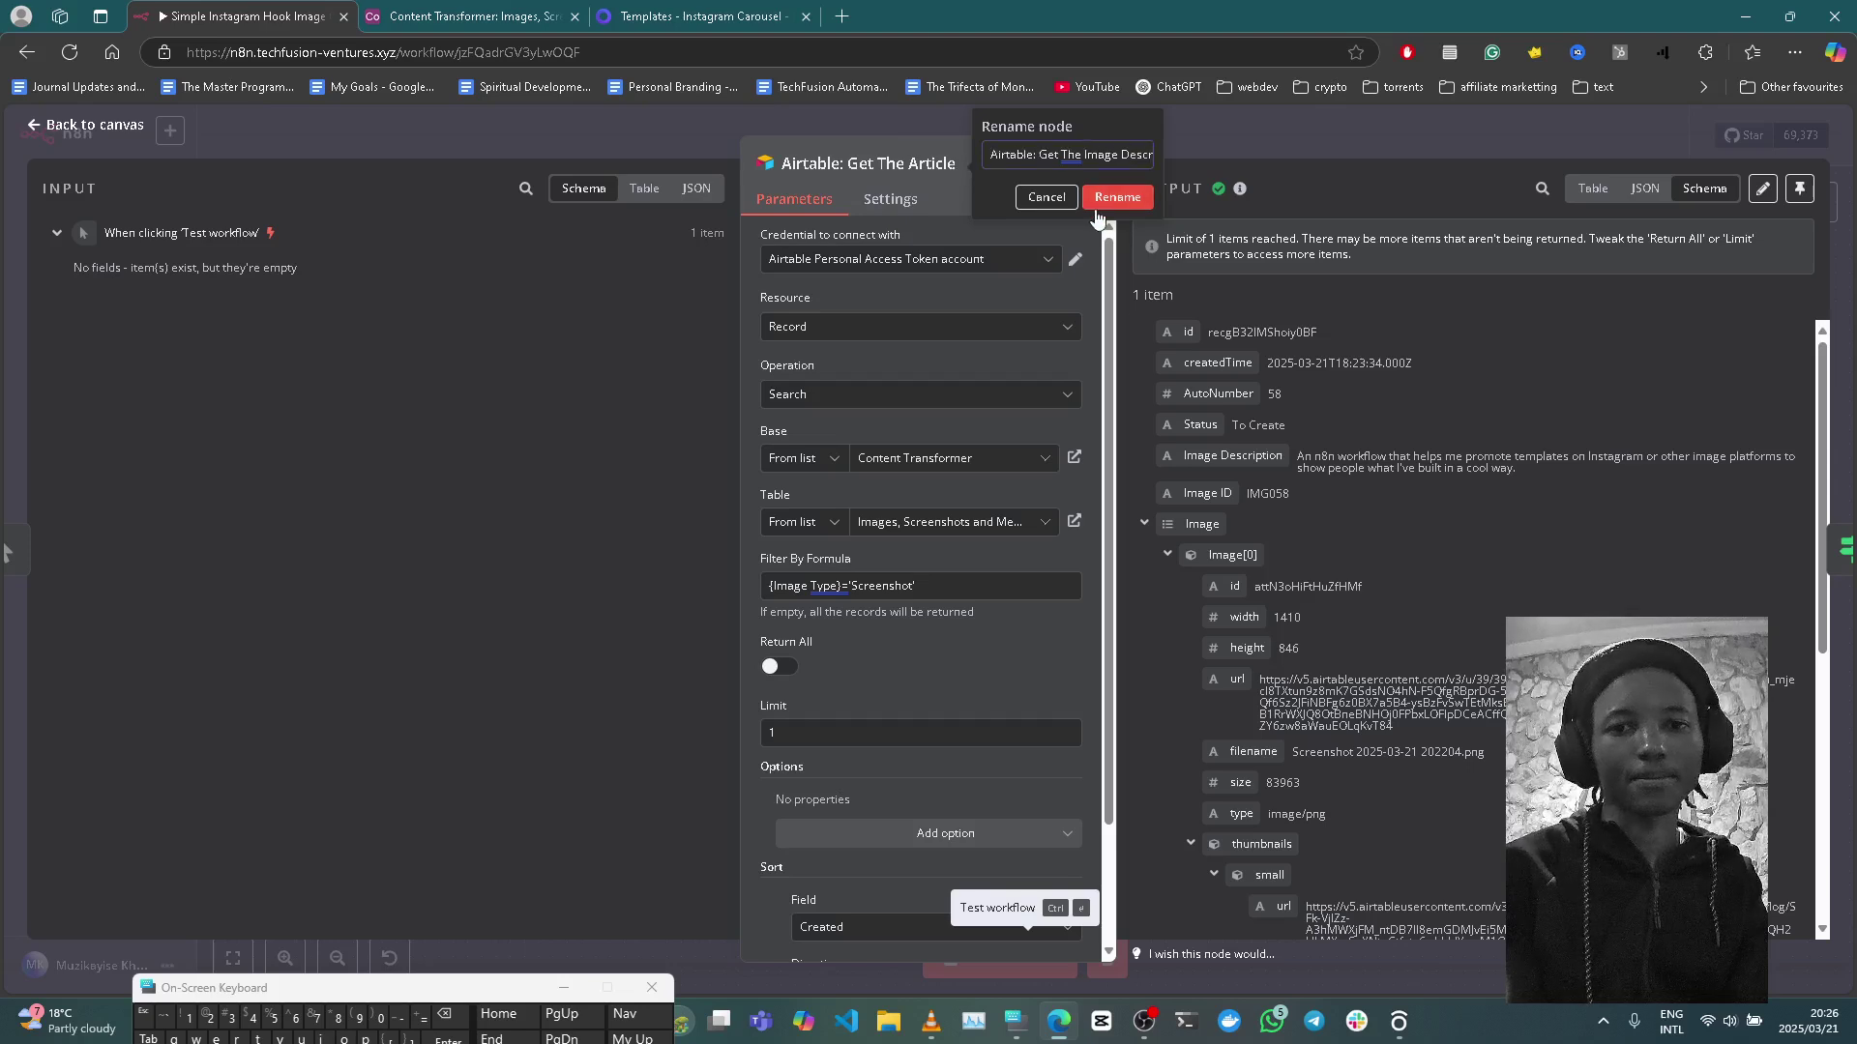
left_click(1110, 197)
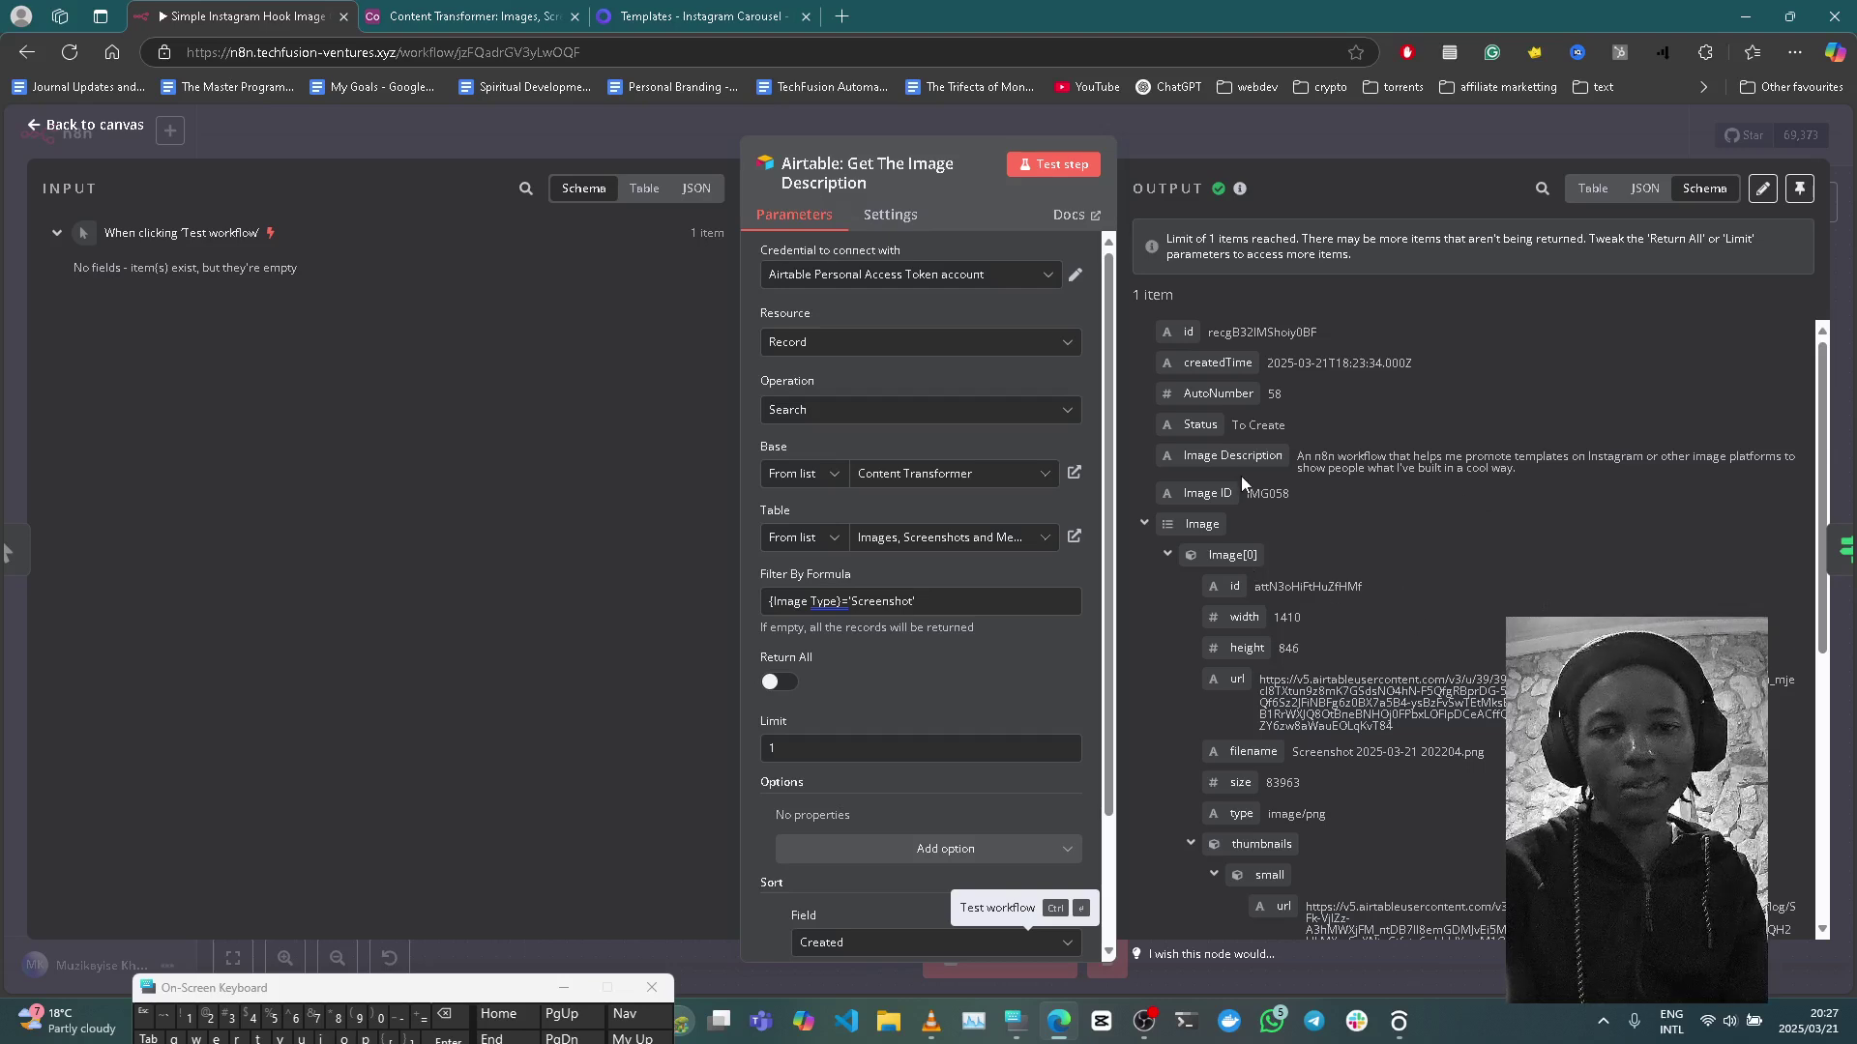
Step: Review the image node's output fields, filter and sort settings, checking Placid's templates in between, and return to the workflow canvas
scroll(1242, 480, "down", 1)
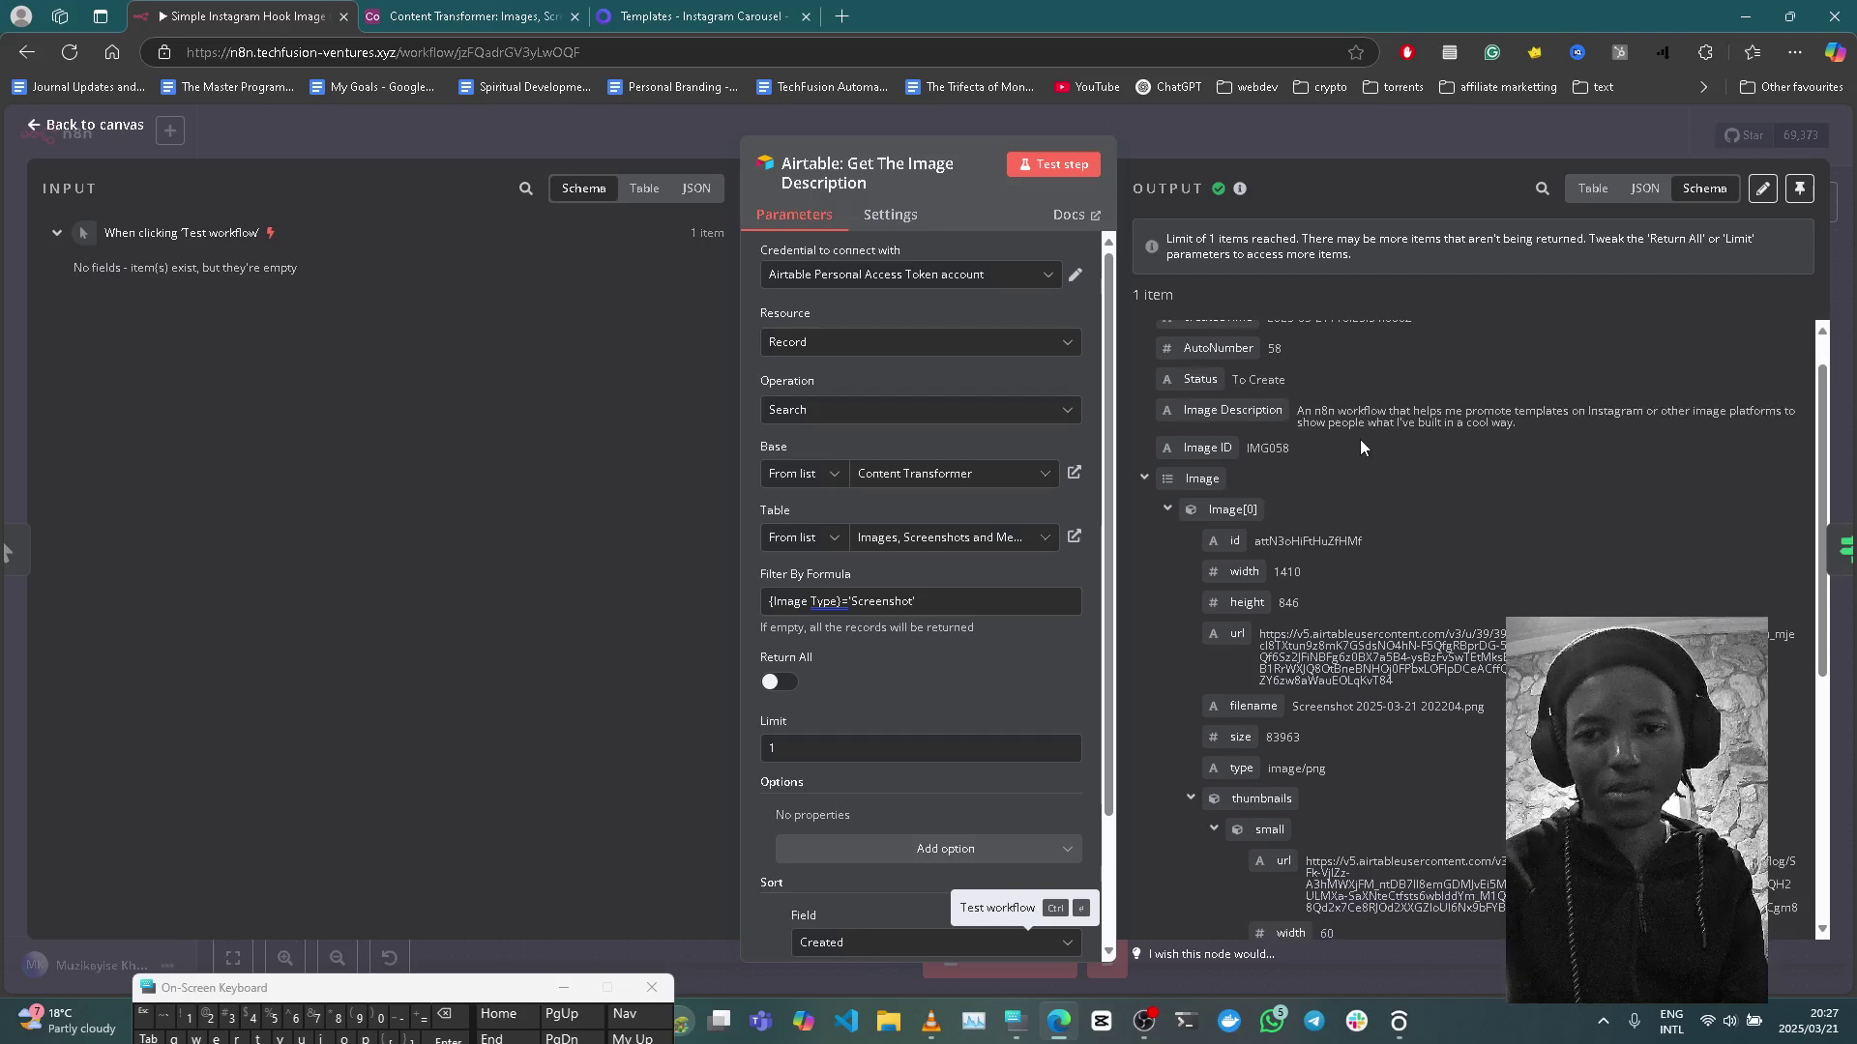
scroll(1359, 446, "down", 1)
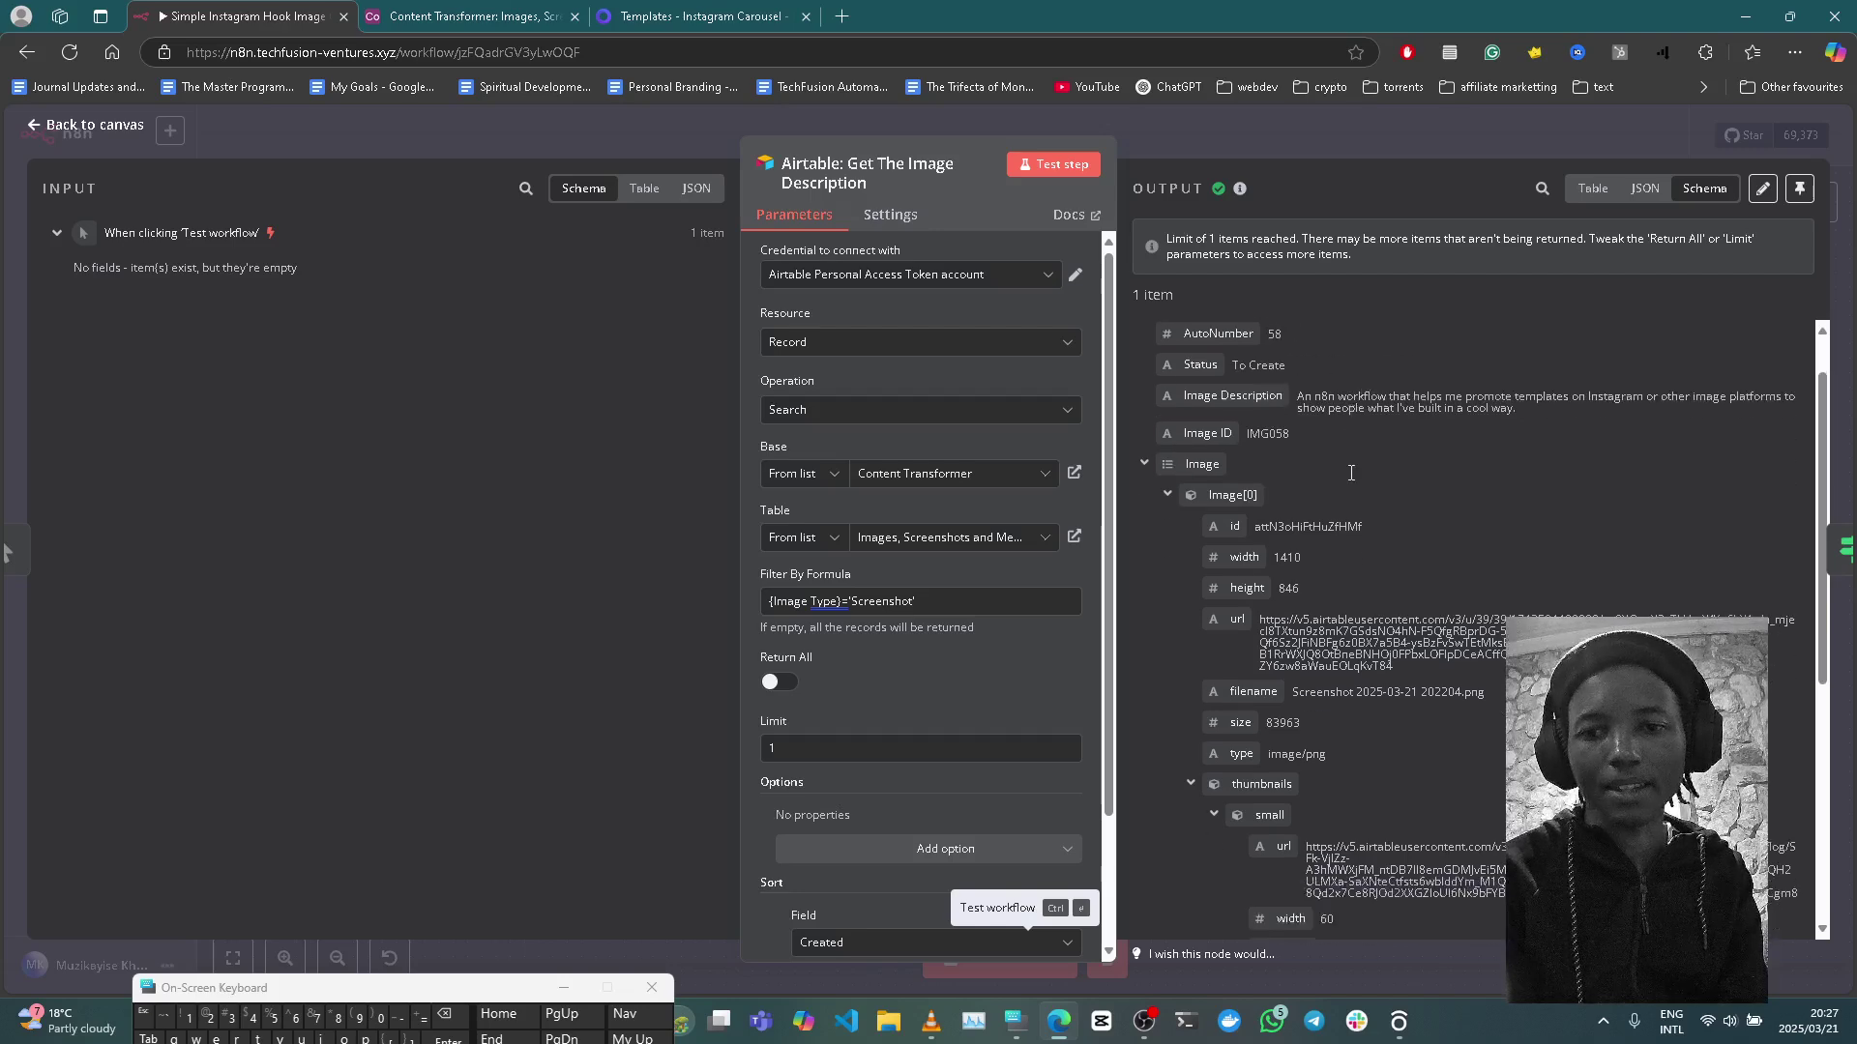
scroll(1351, 471, "down", 3)
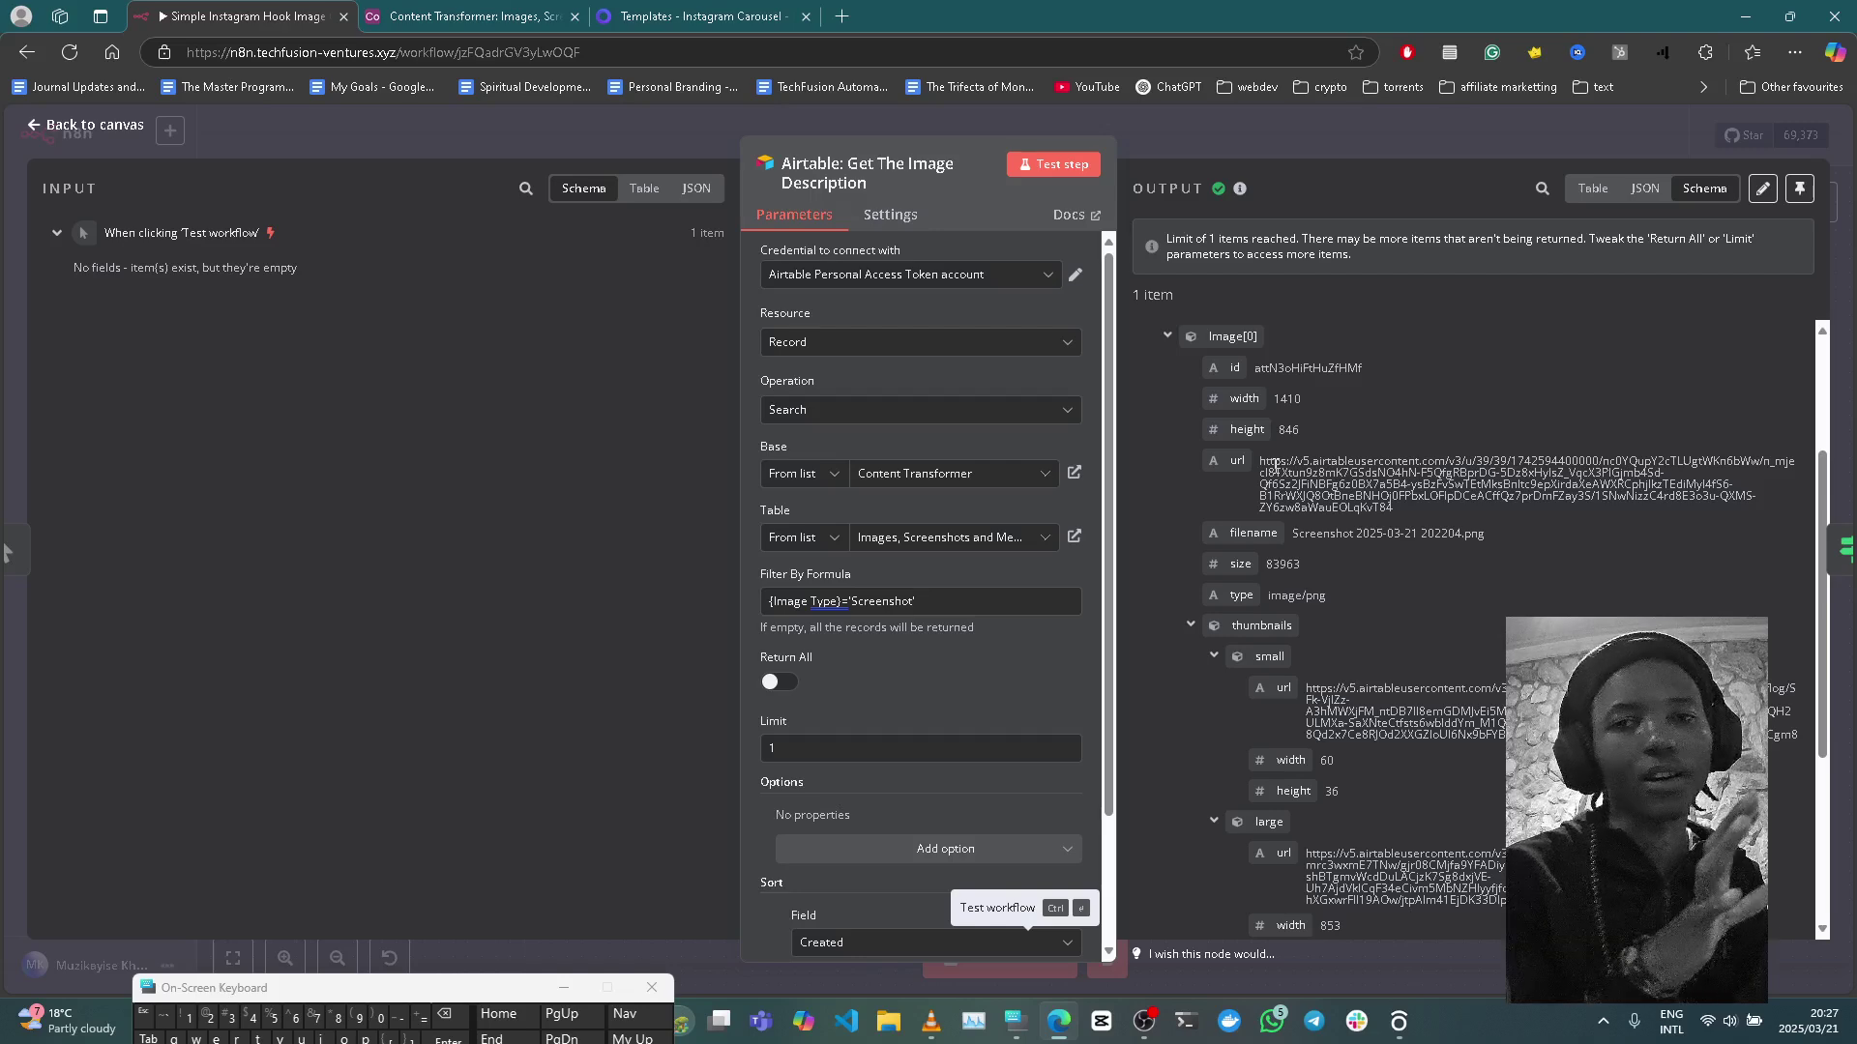
left_click(627, 8)
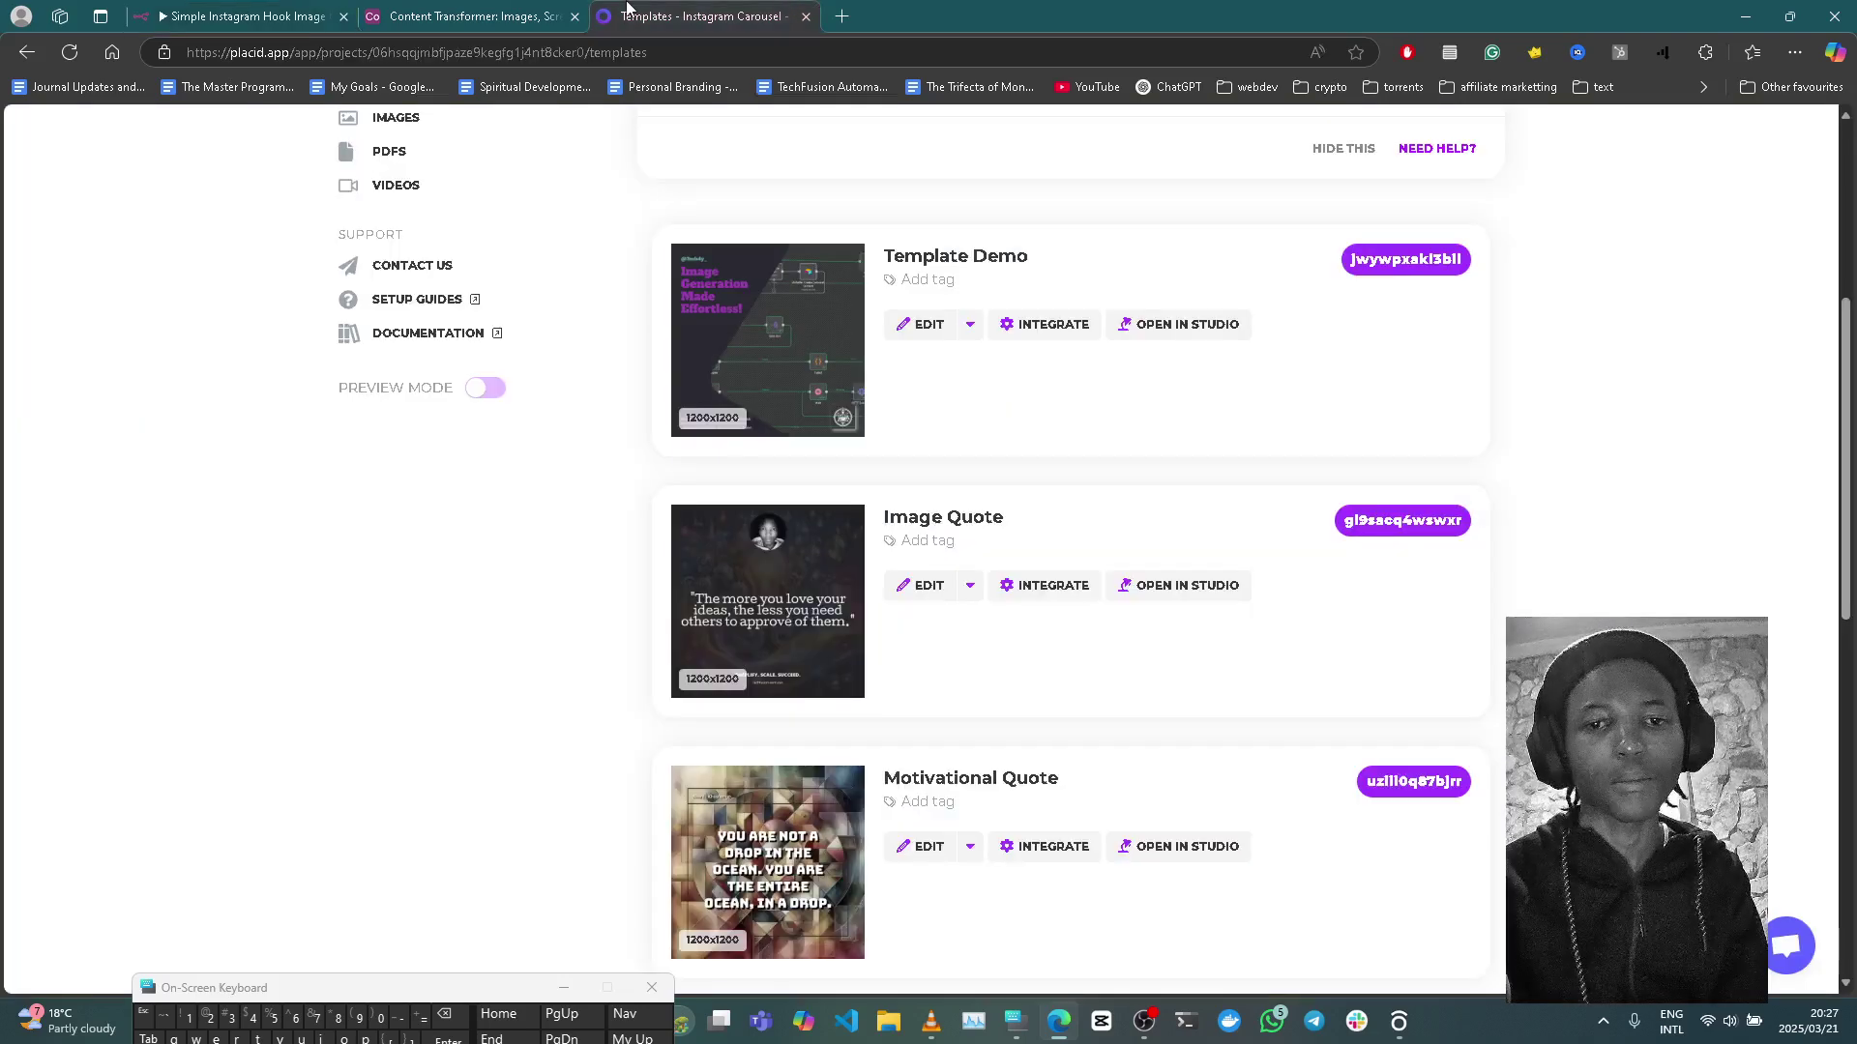
left_click(246, 16)
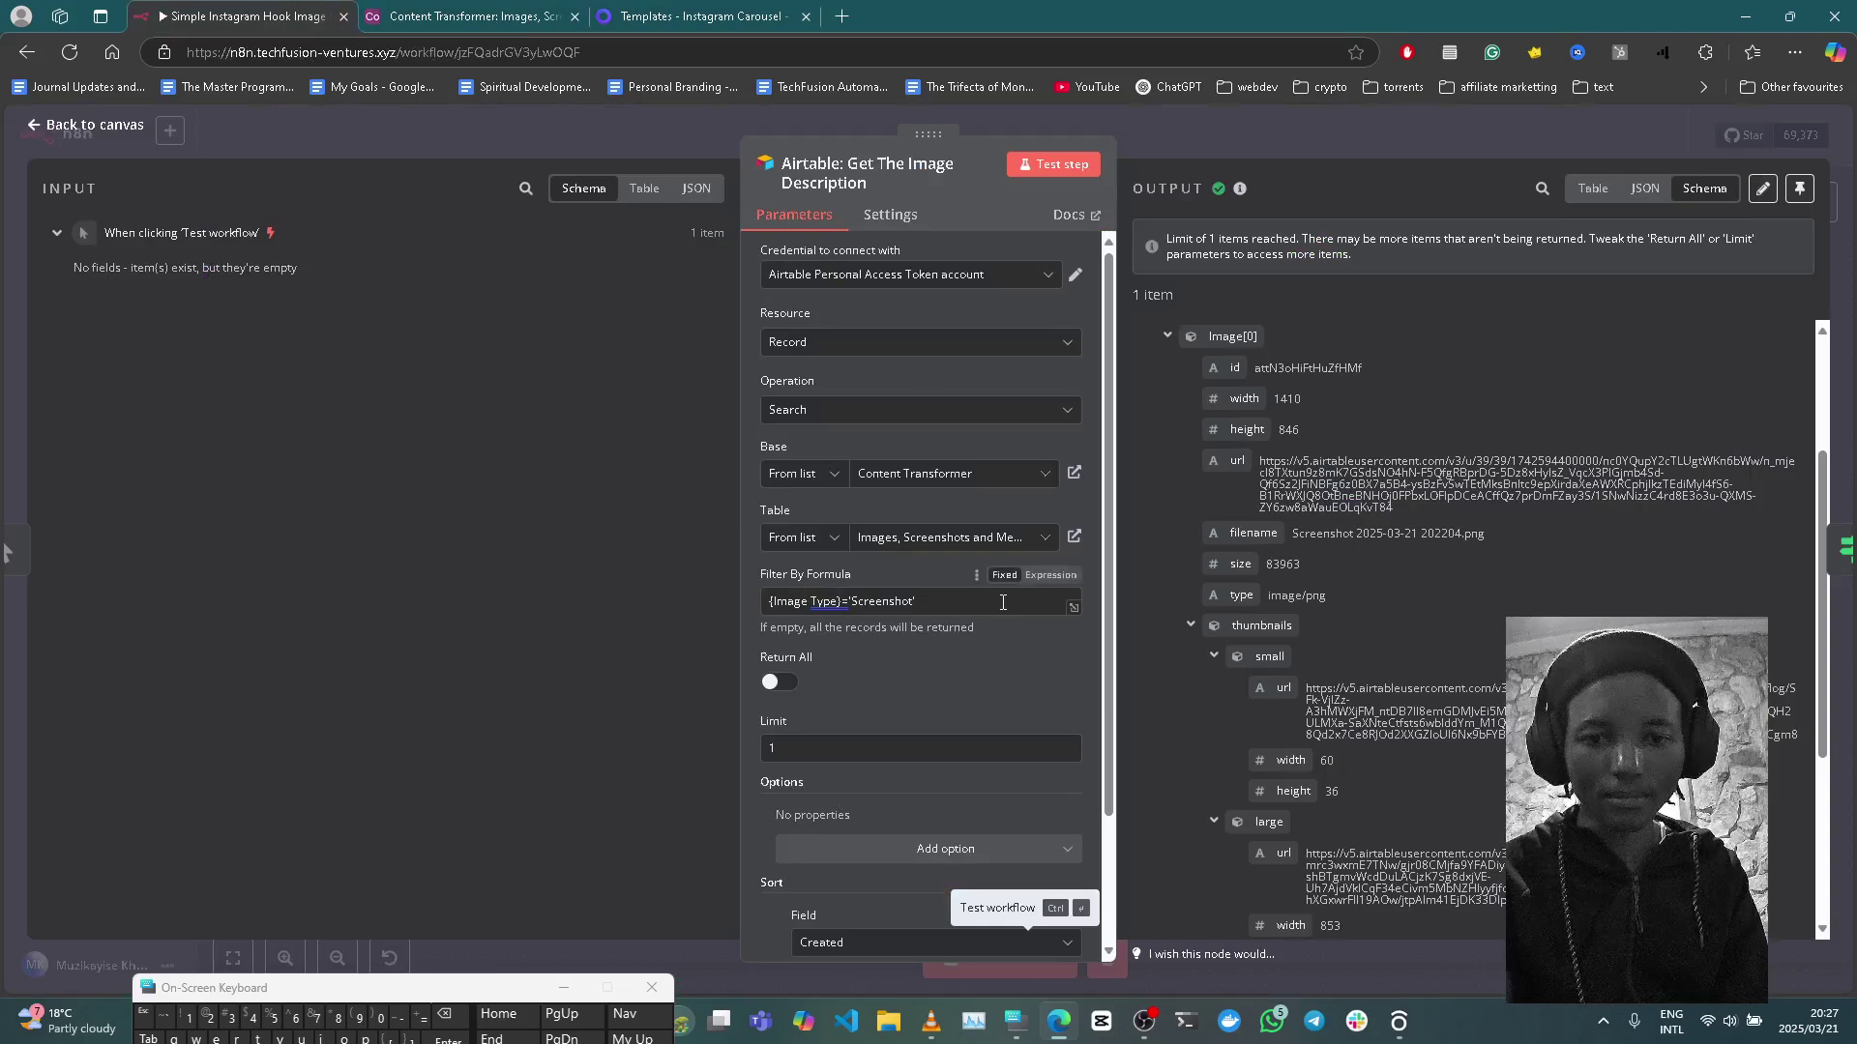
scroll(810, 527, "down", 3)
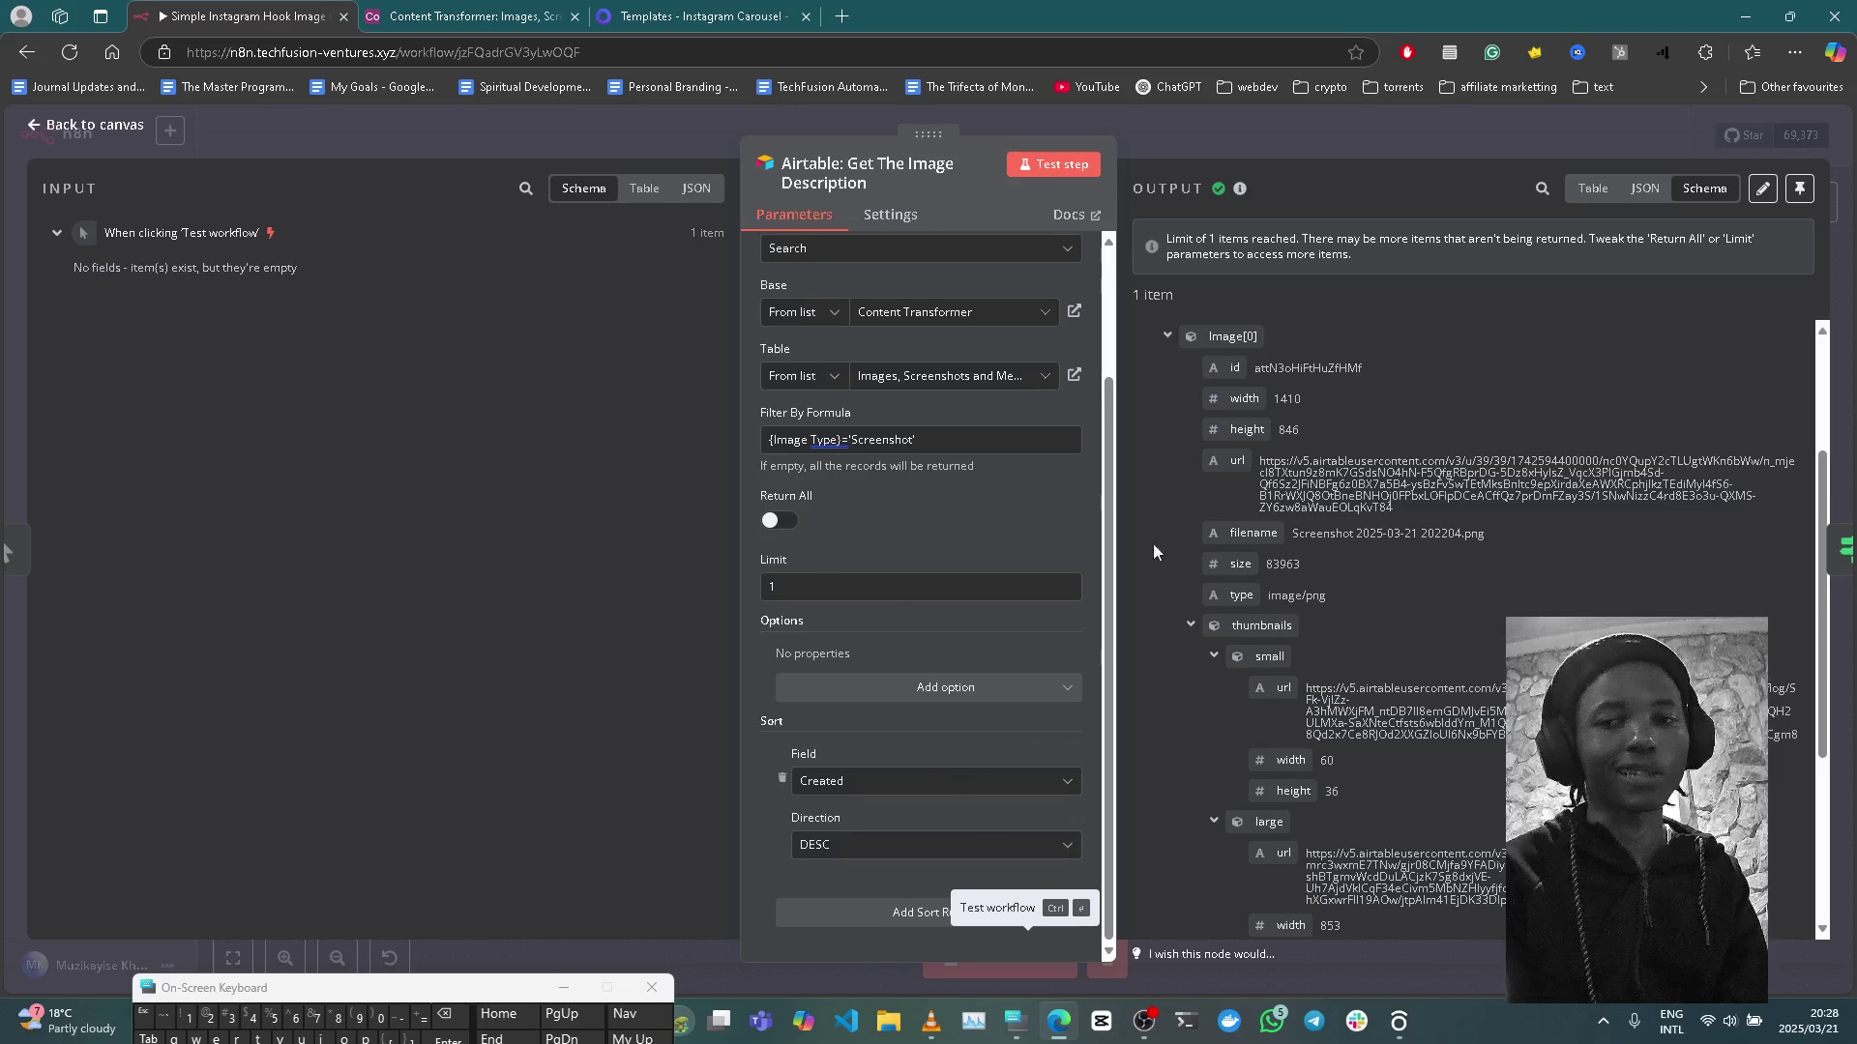
left_click(1211, 138)
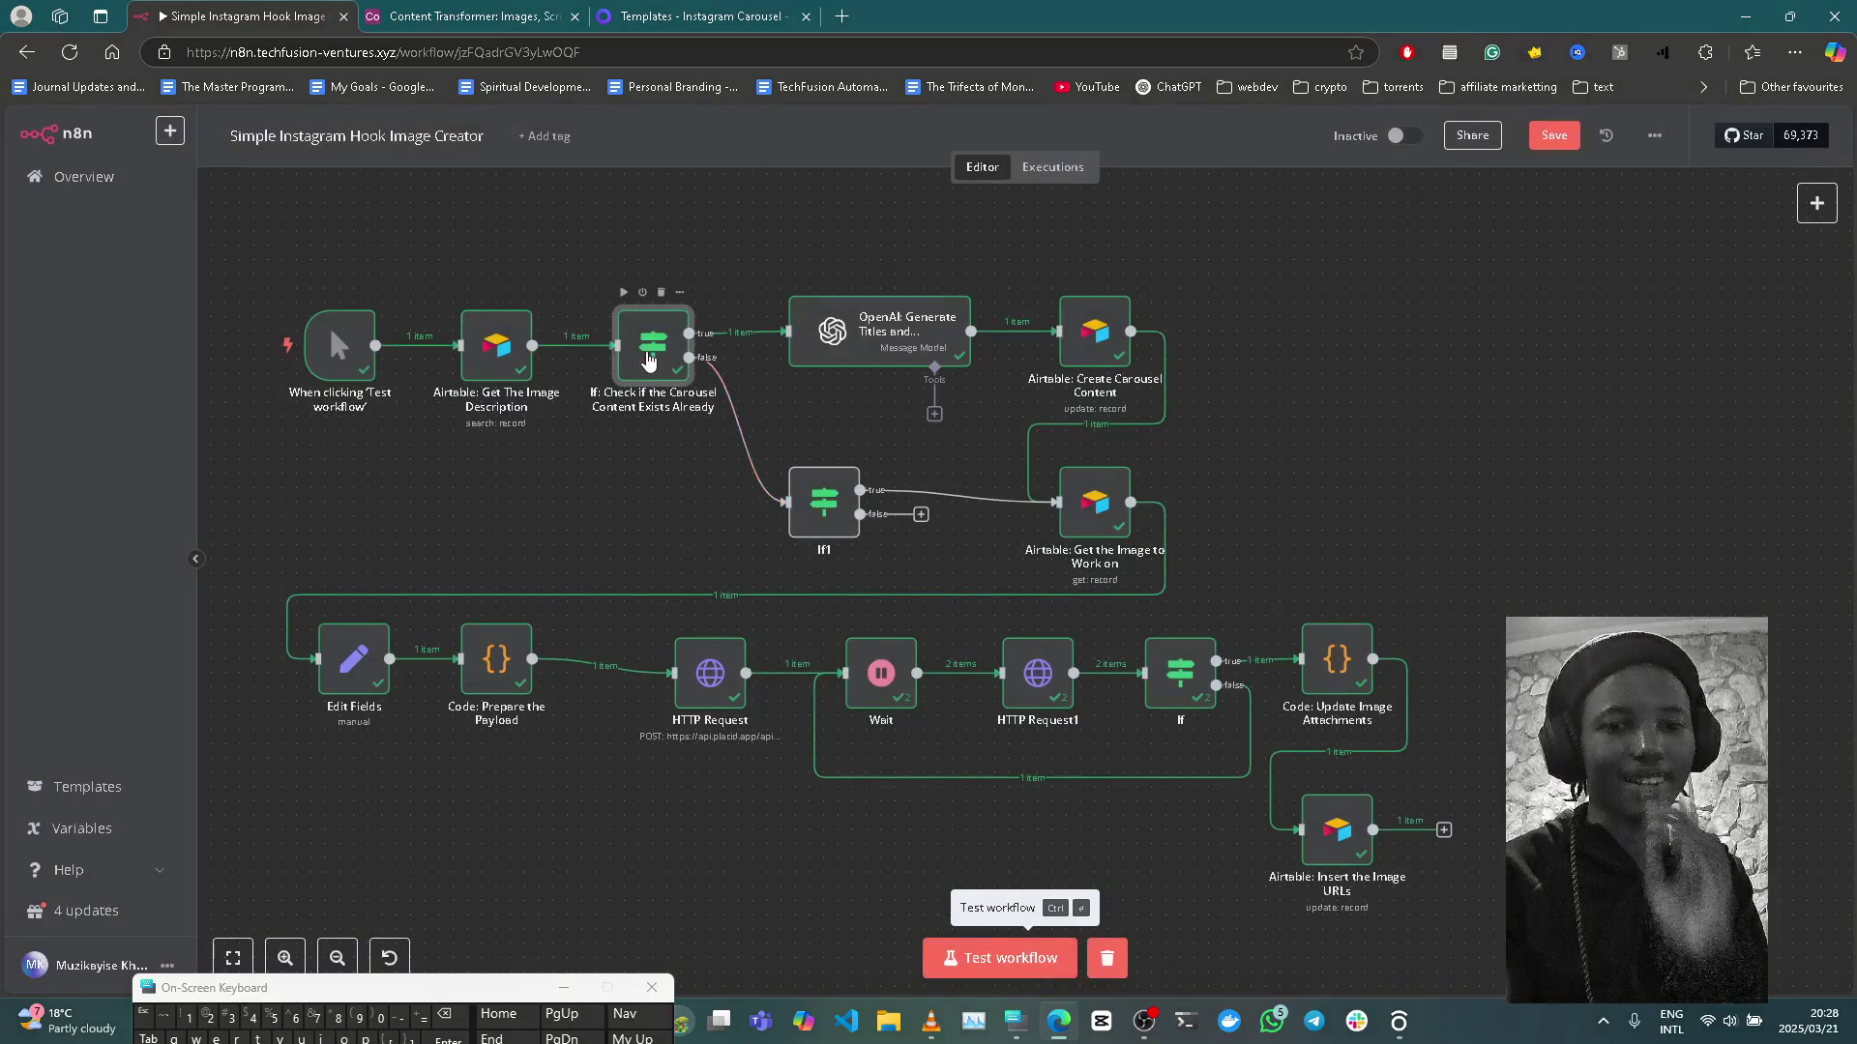
Step: Inspect the carousel content If node's Status condition against the Status column in Airtable's images table, and return to the n8n canvas
double_click(648, 360)
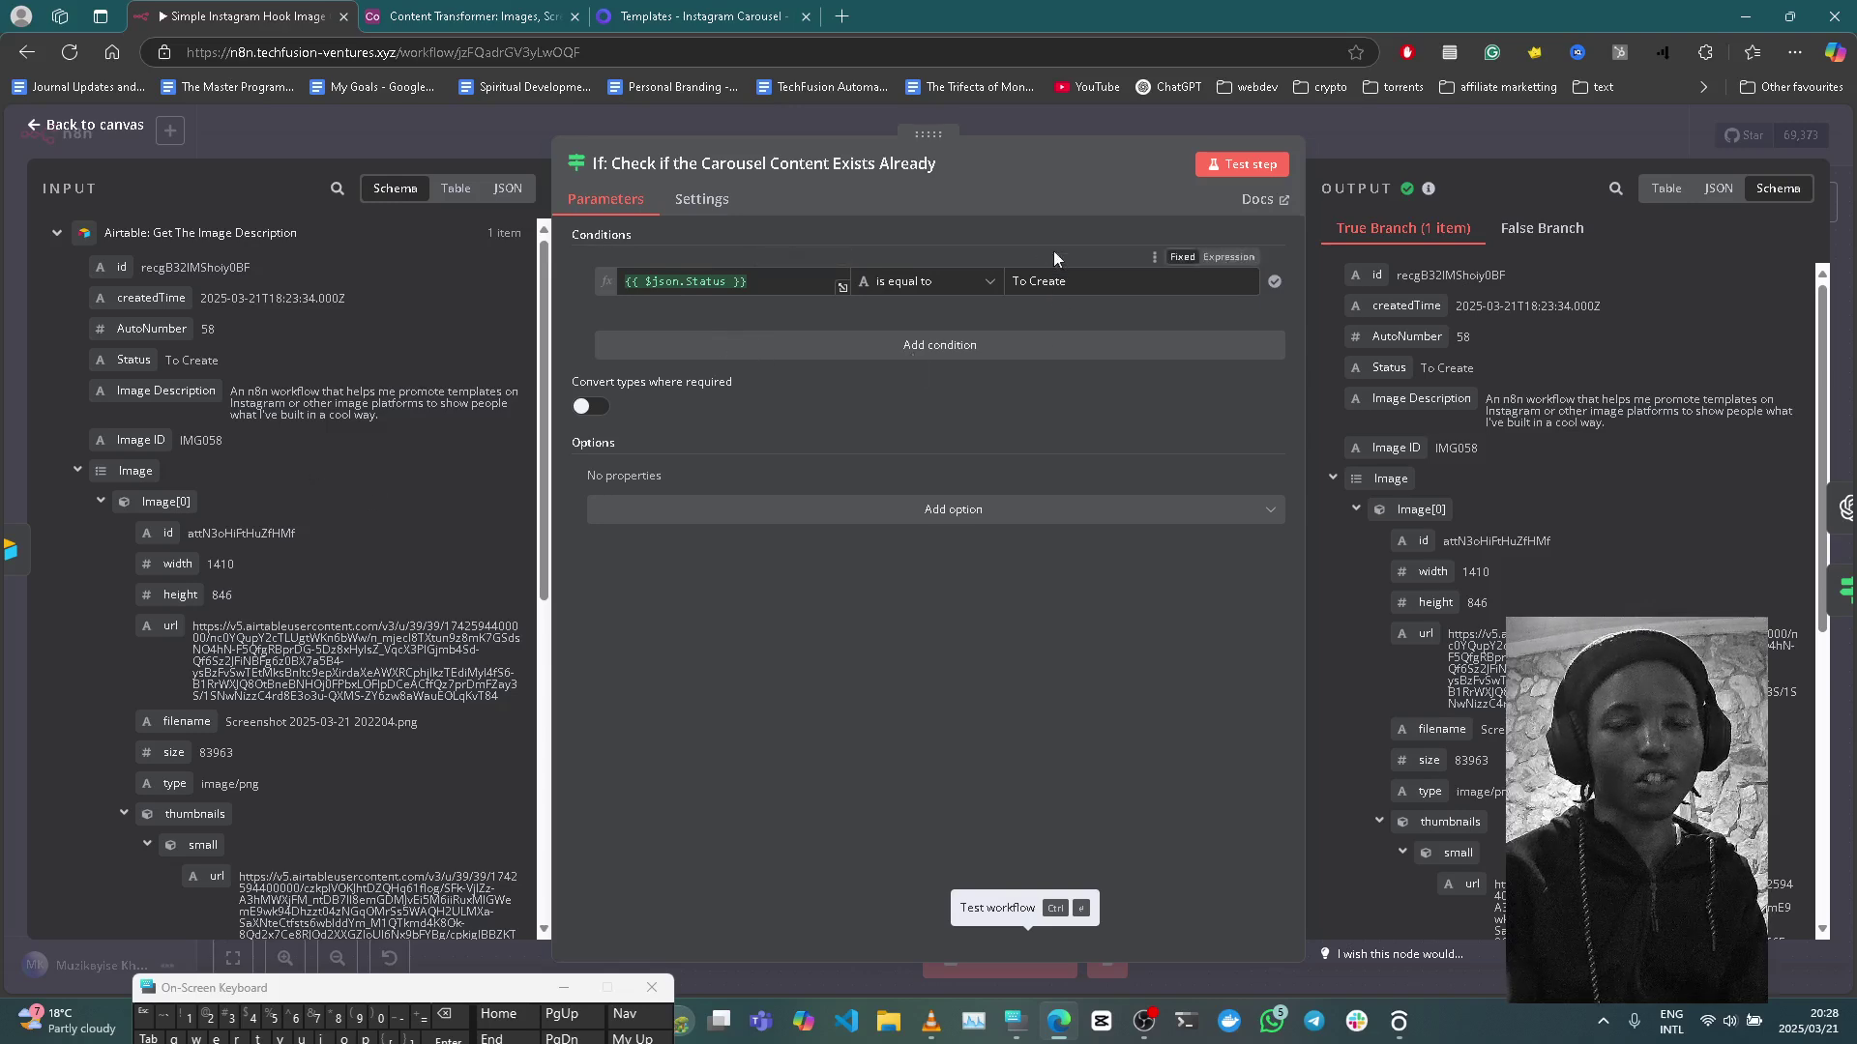
left_click(503, 14)
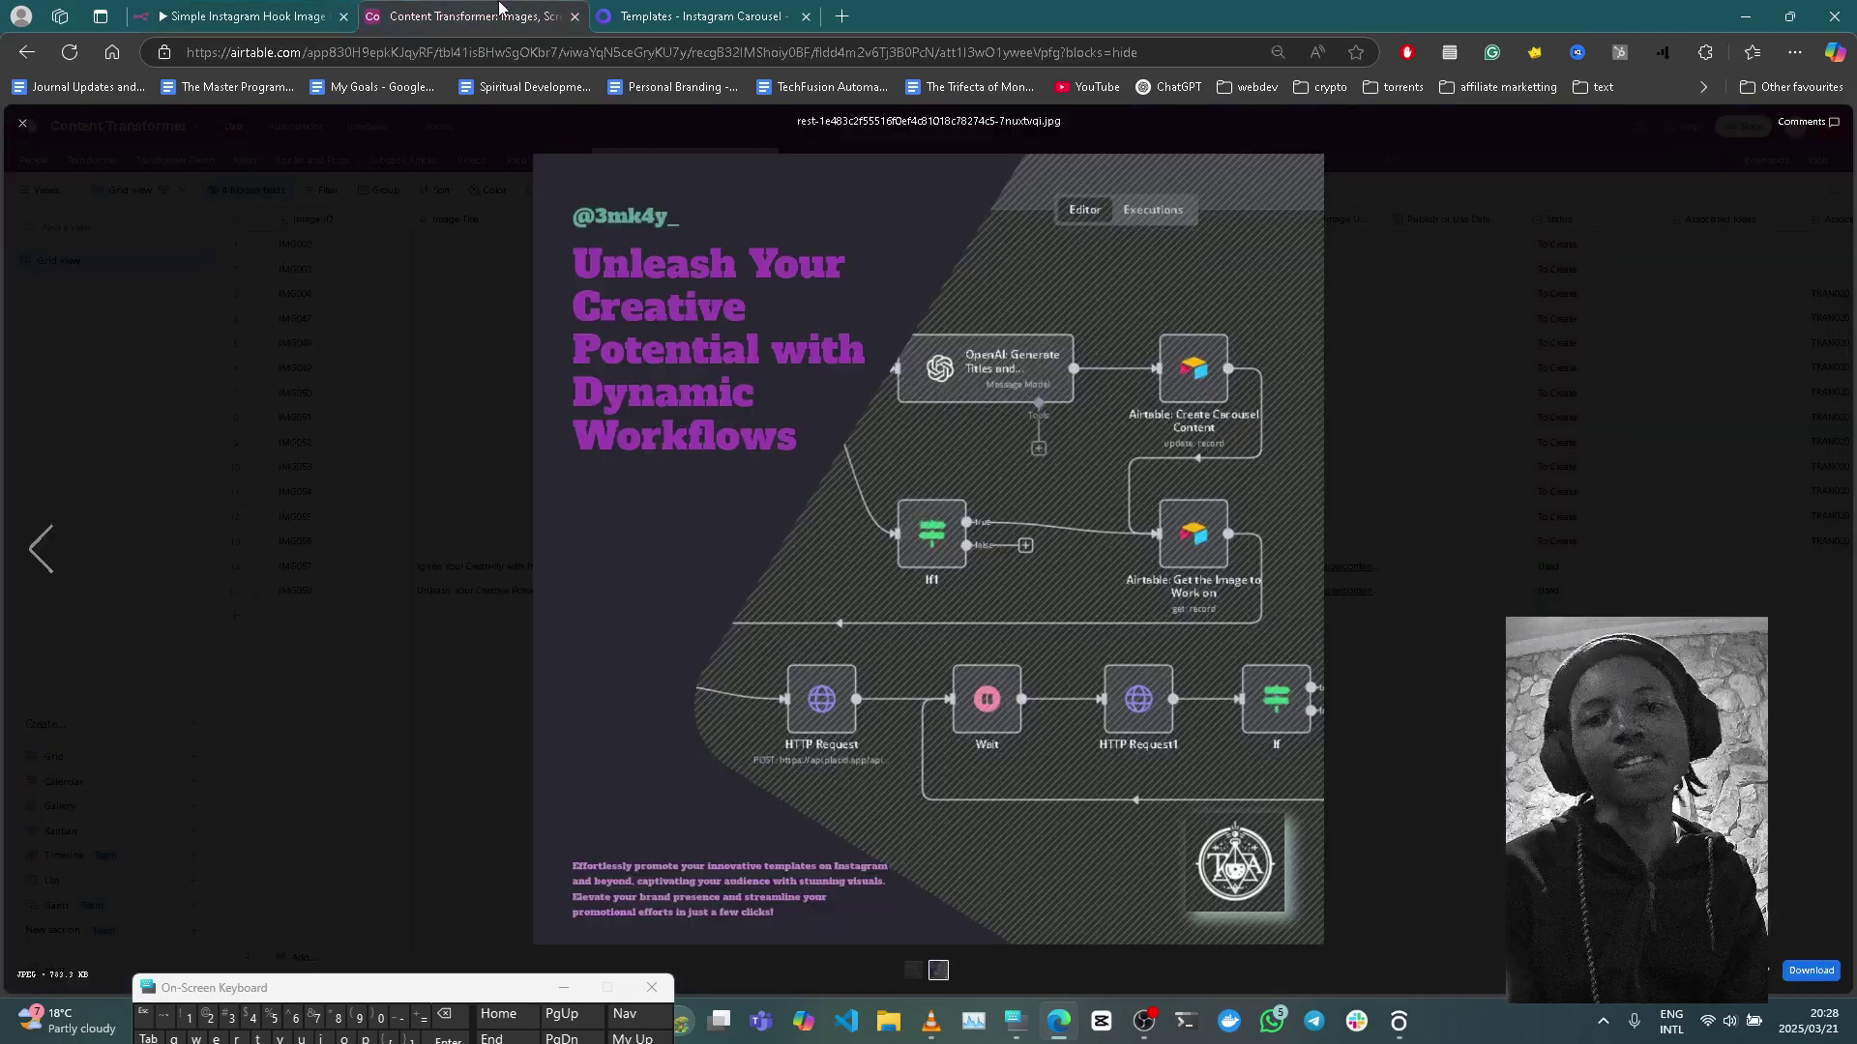
left_click(1620, 393)
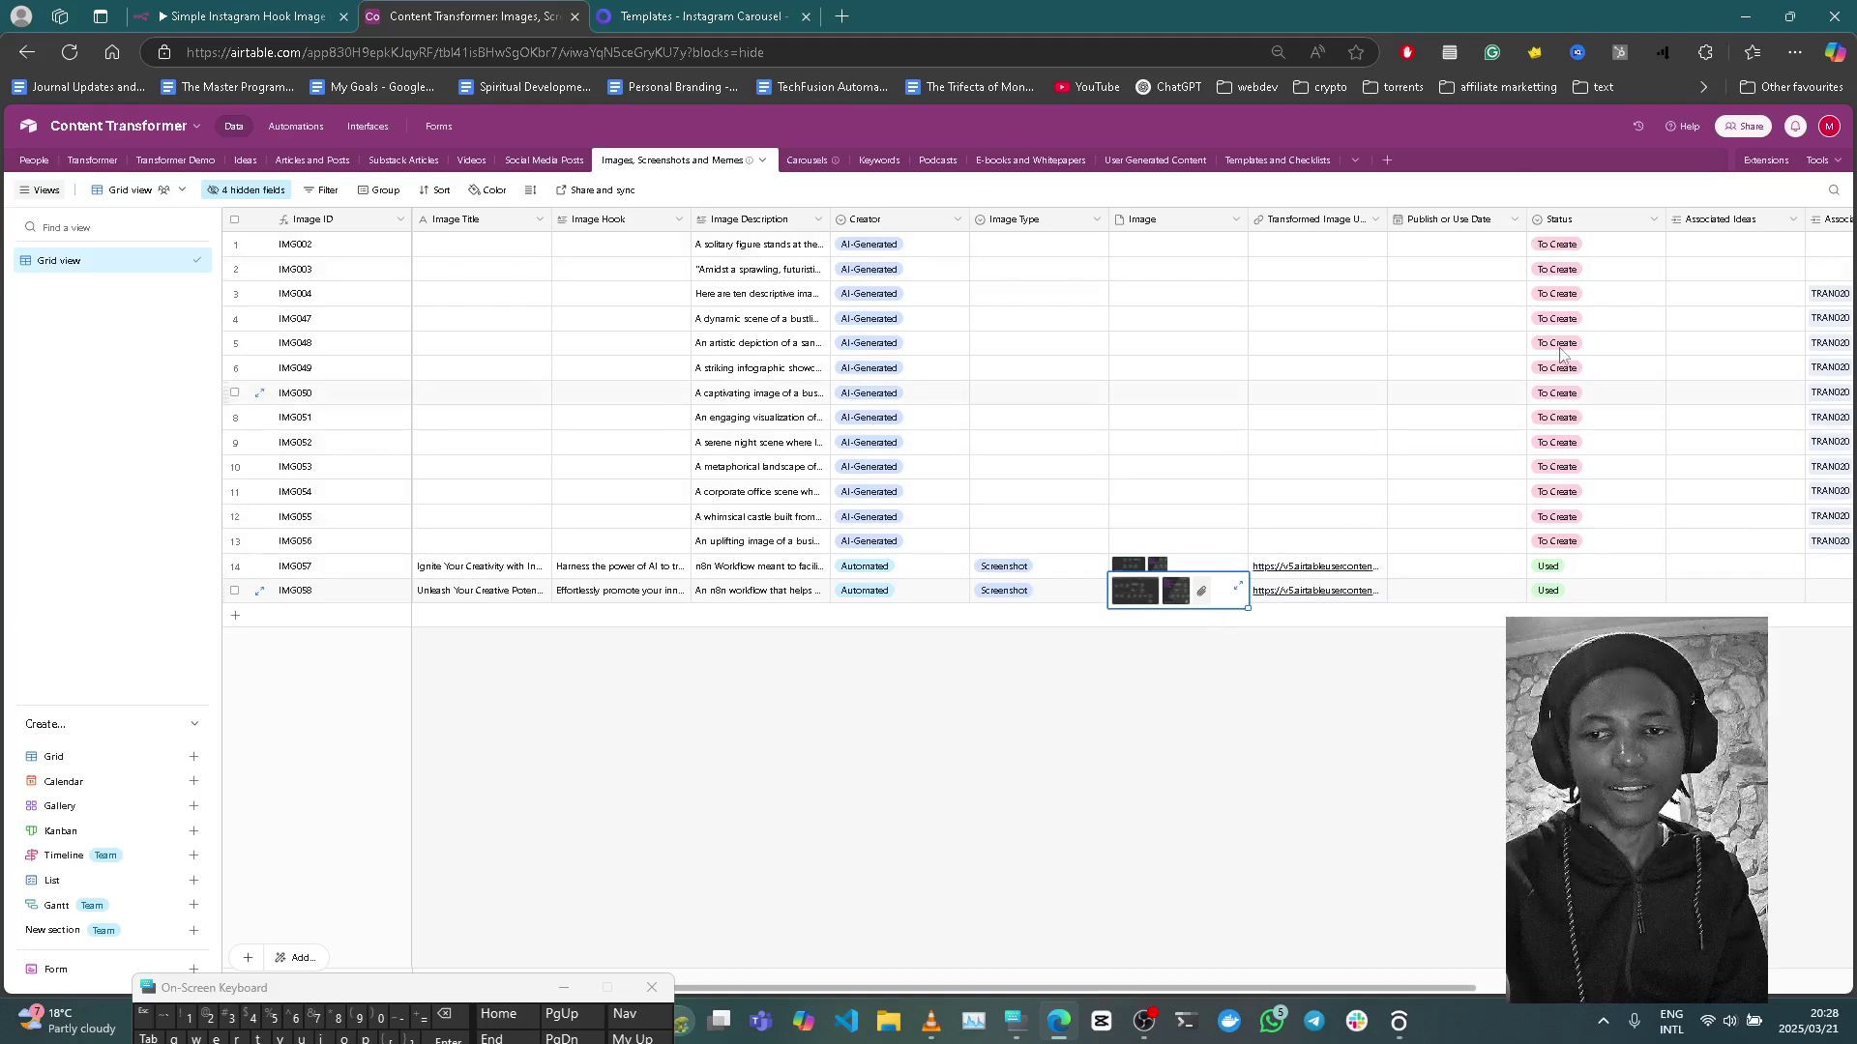
scroll(1587, 406, "right", 5)
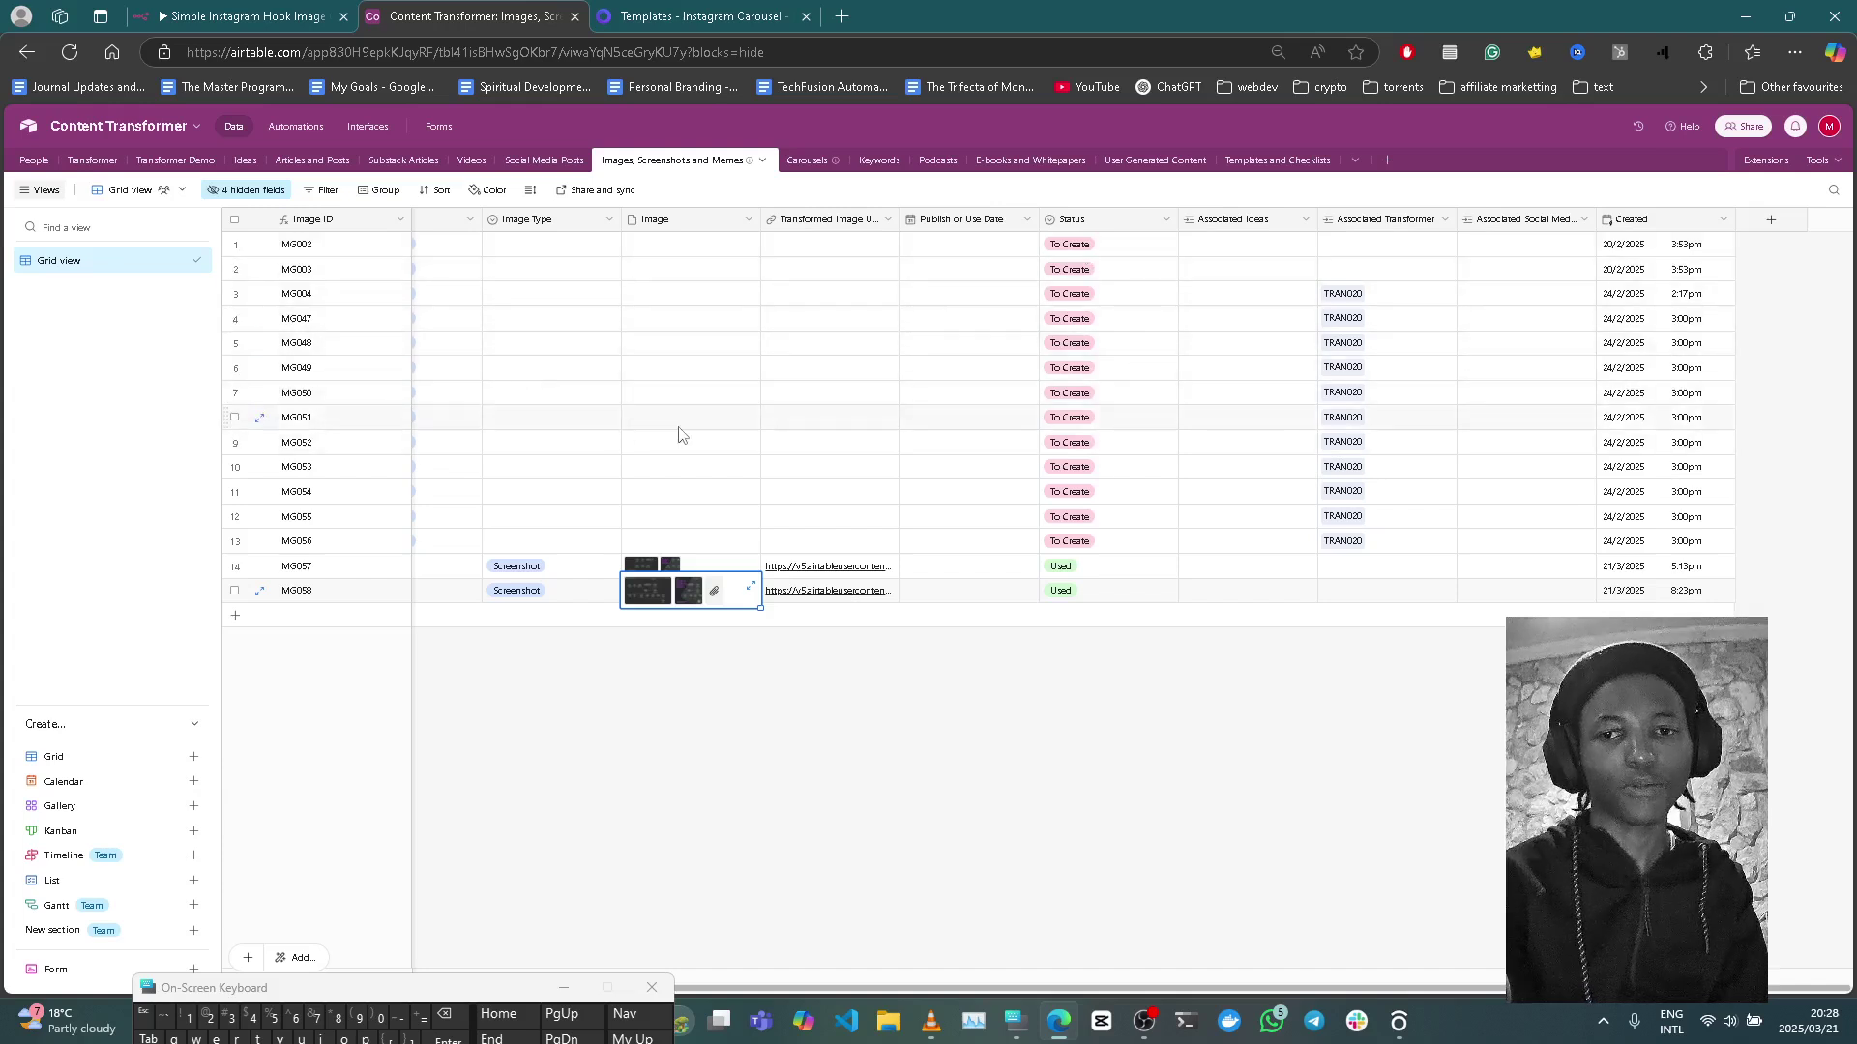
scroll(690, 393, "left", 5)
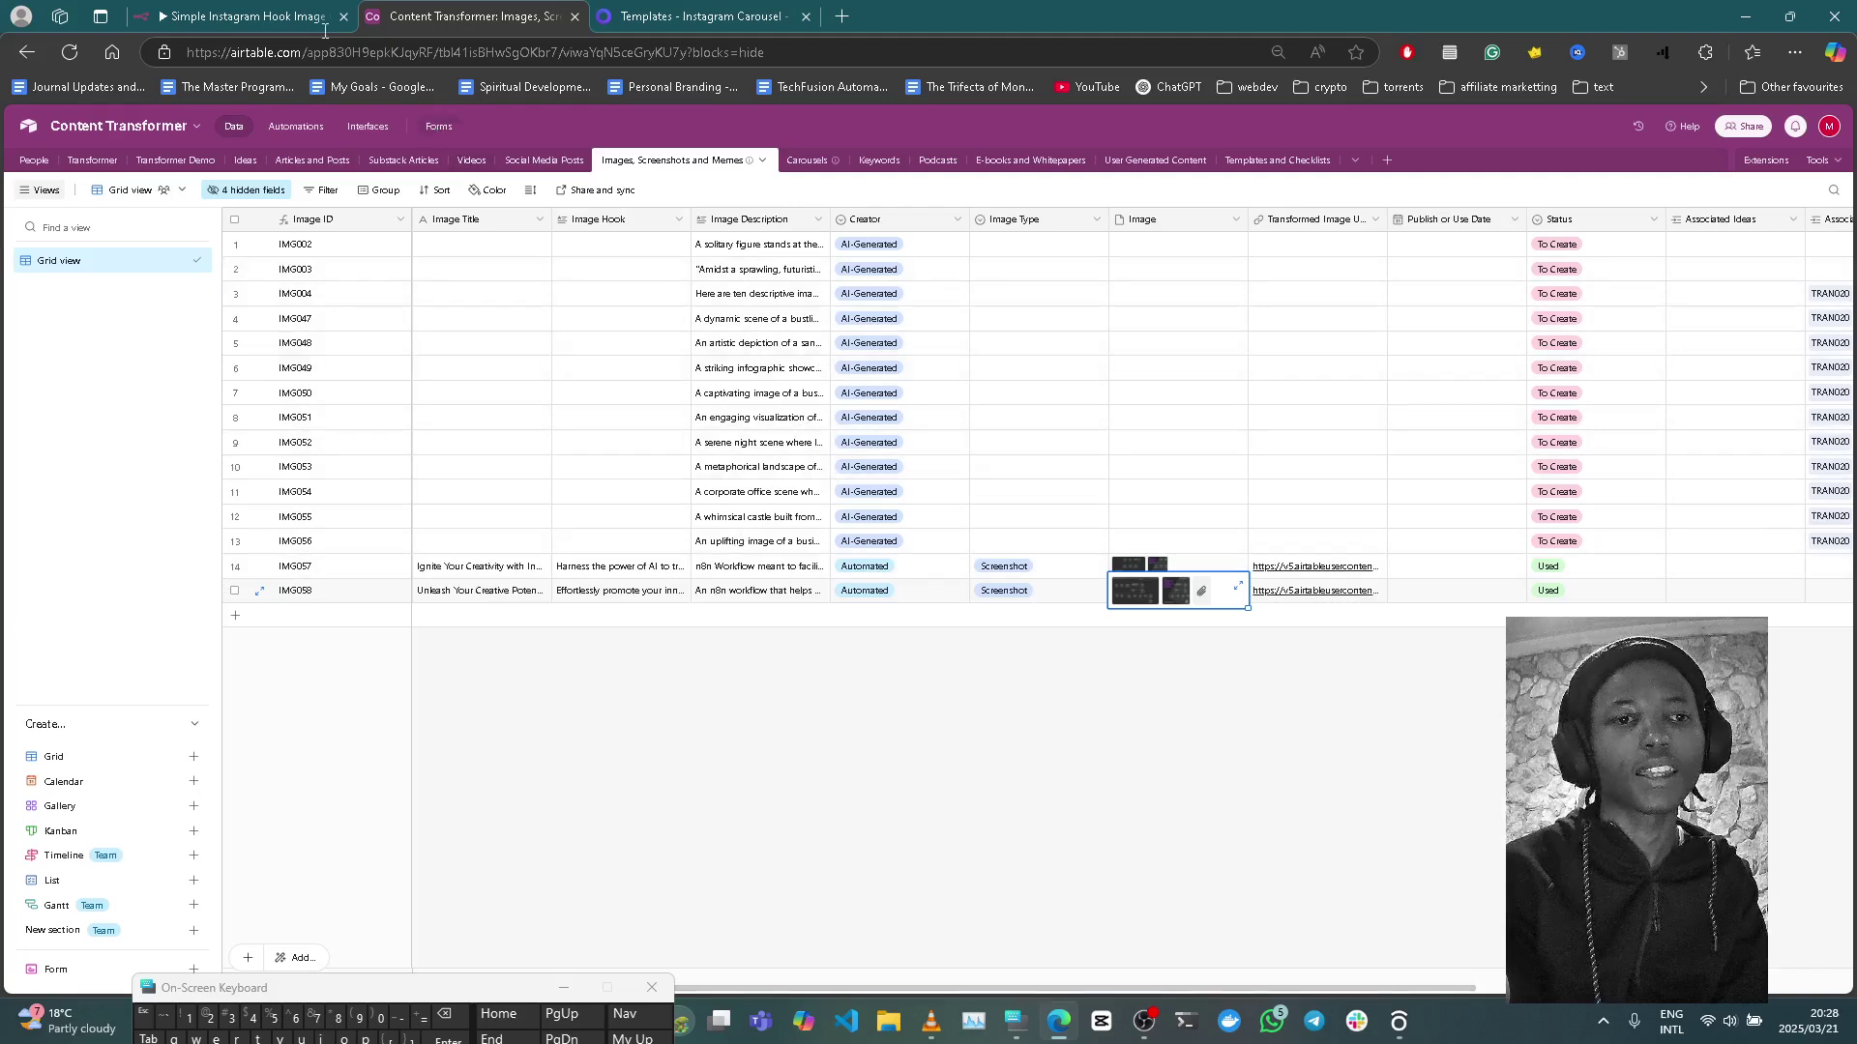
left_click(249, 8)
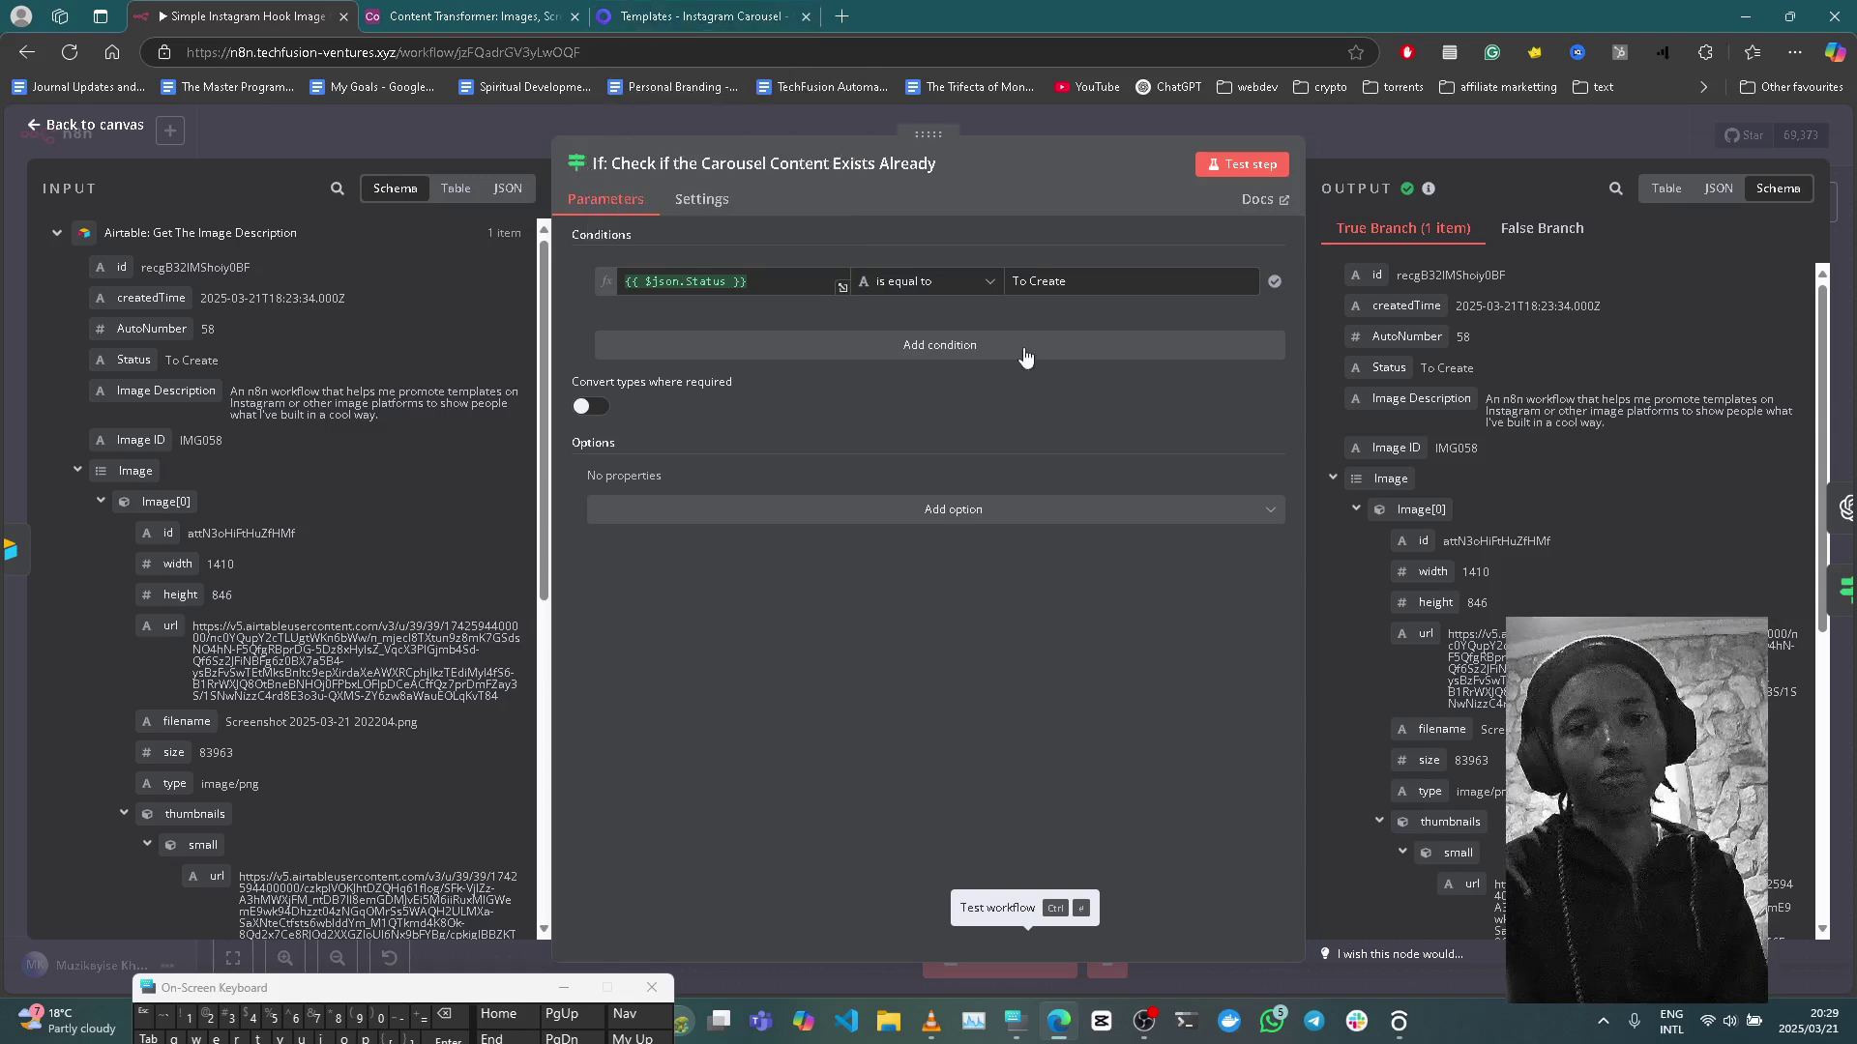
key("Escape")
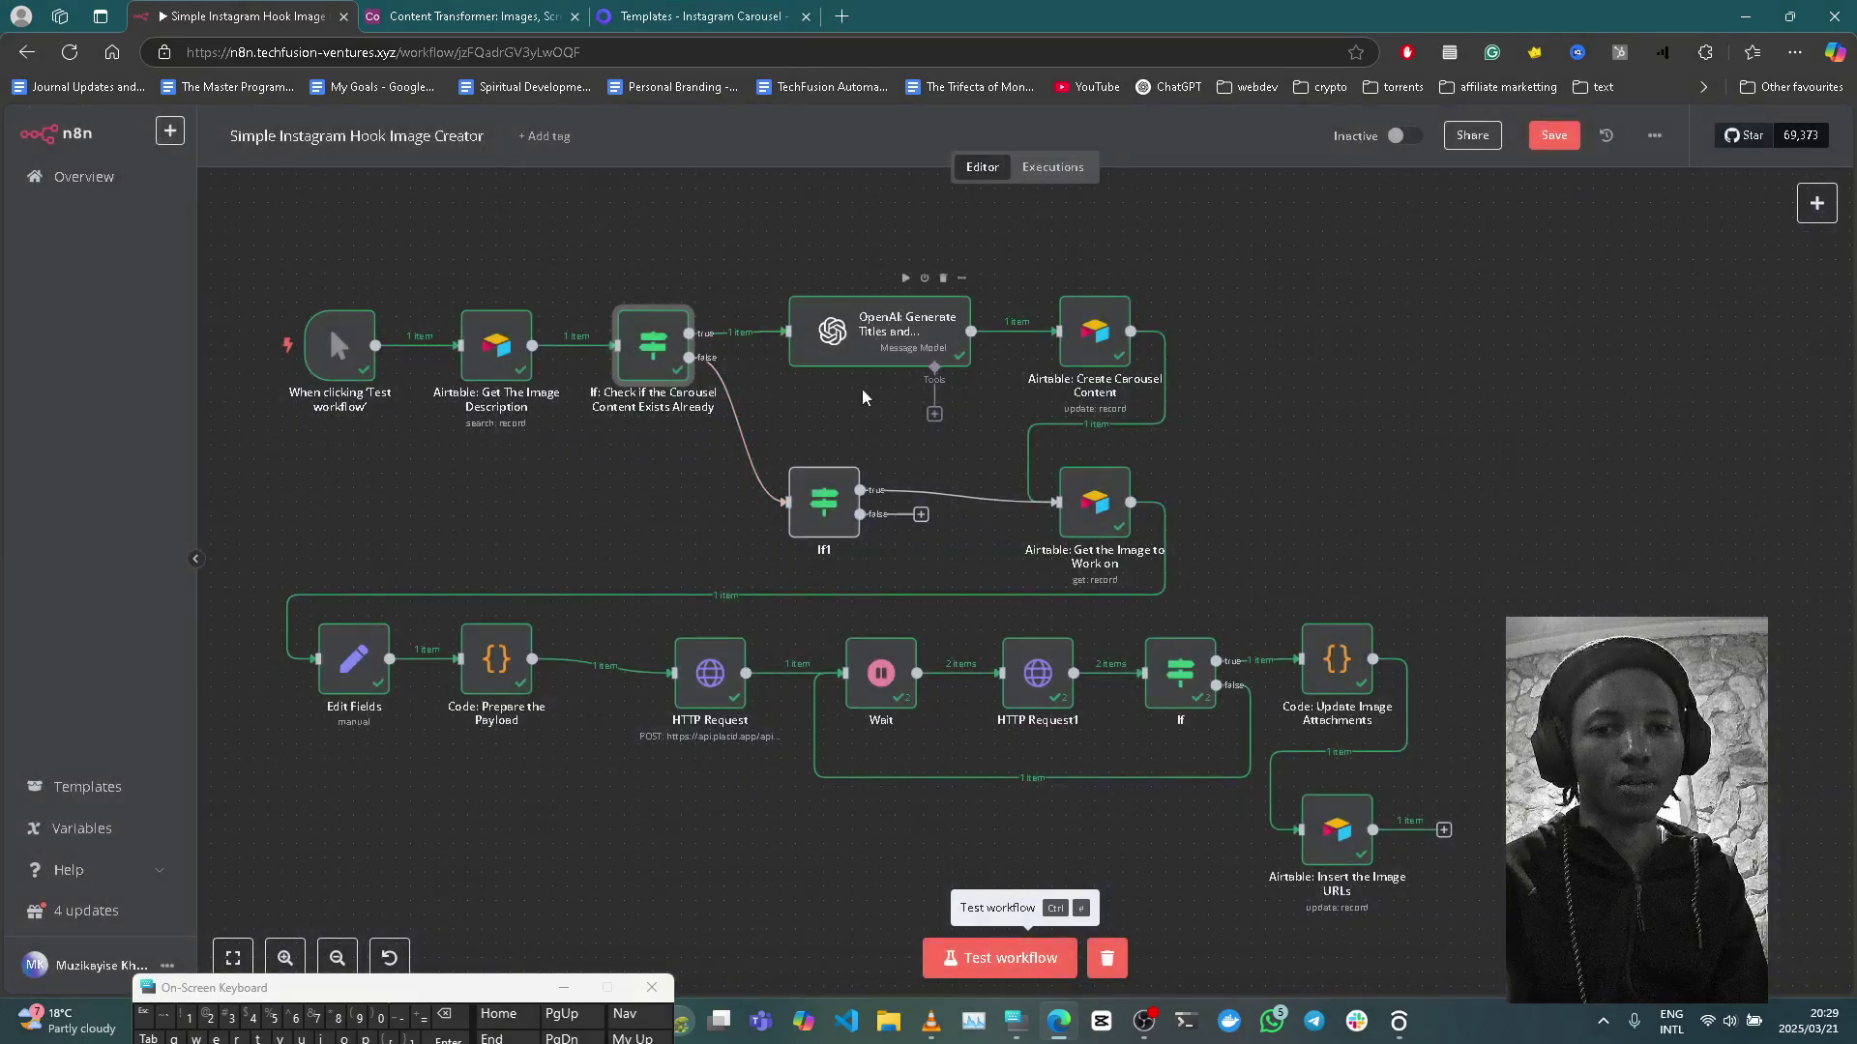
Step: Open the OpenAI node for titles and description hooks and read its output and full System message prompt
mouse_move(833, 517)
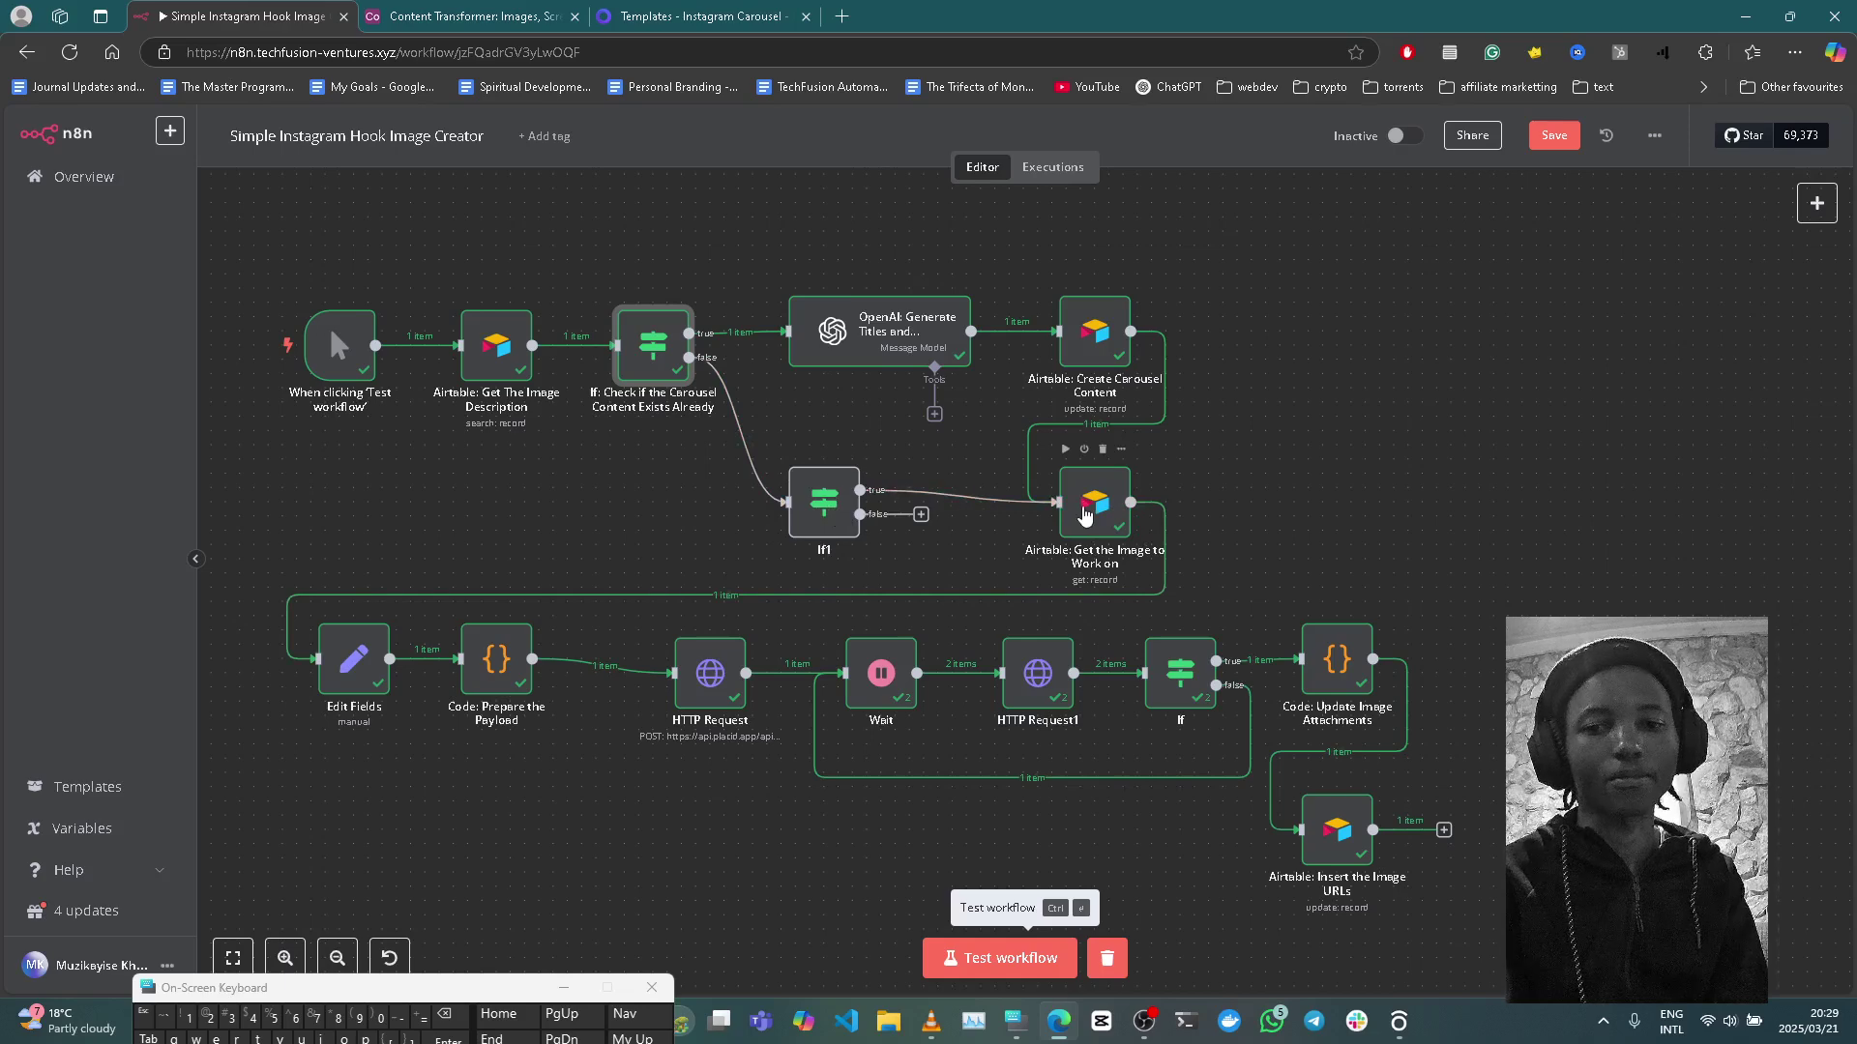
mouse_move(1073, 433)
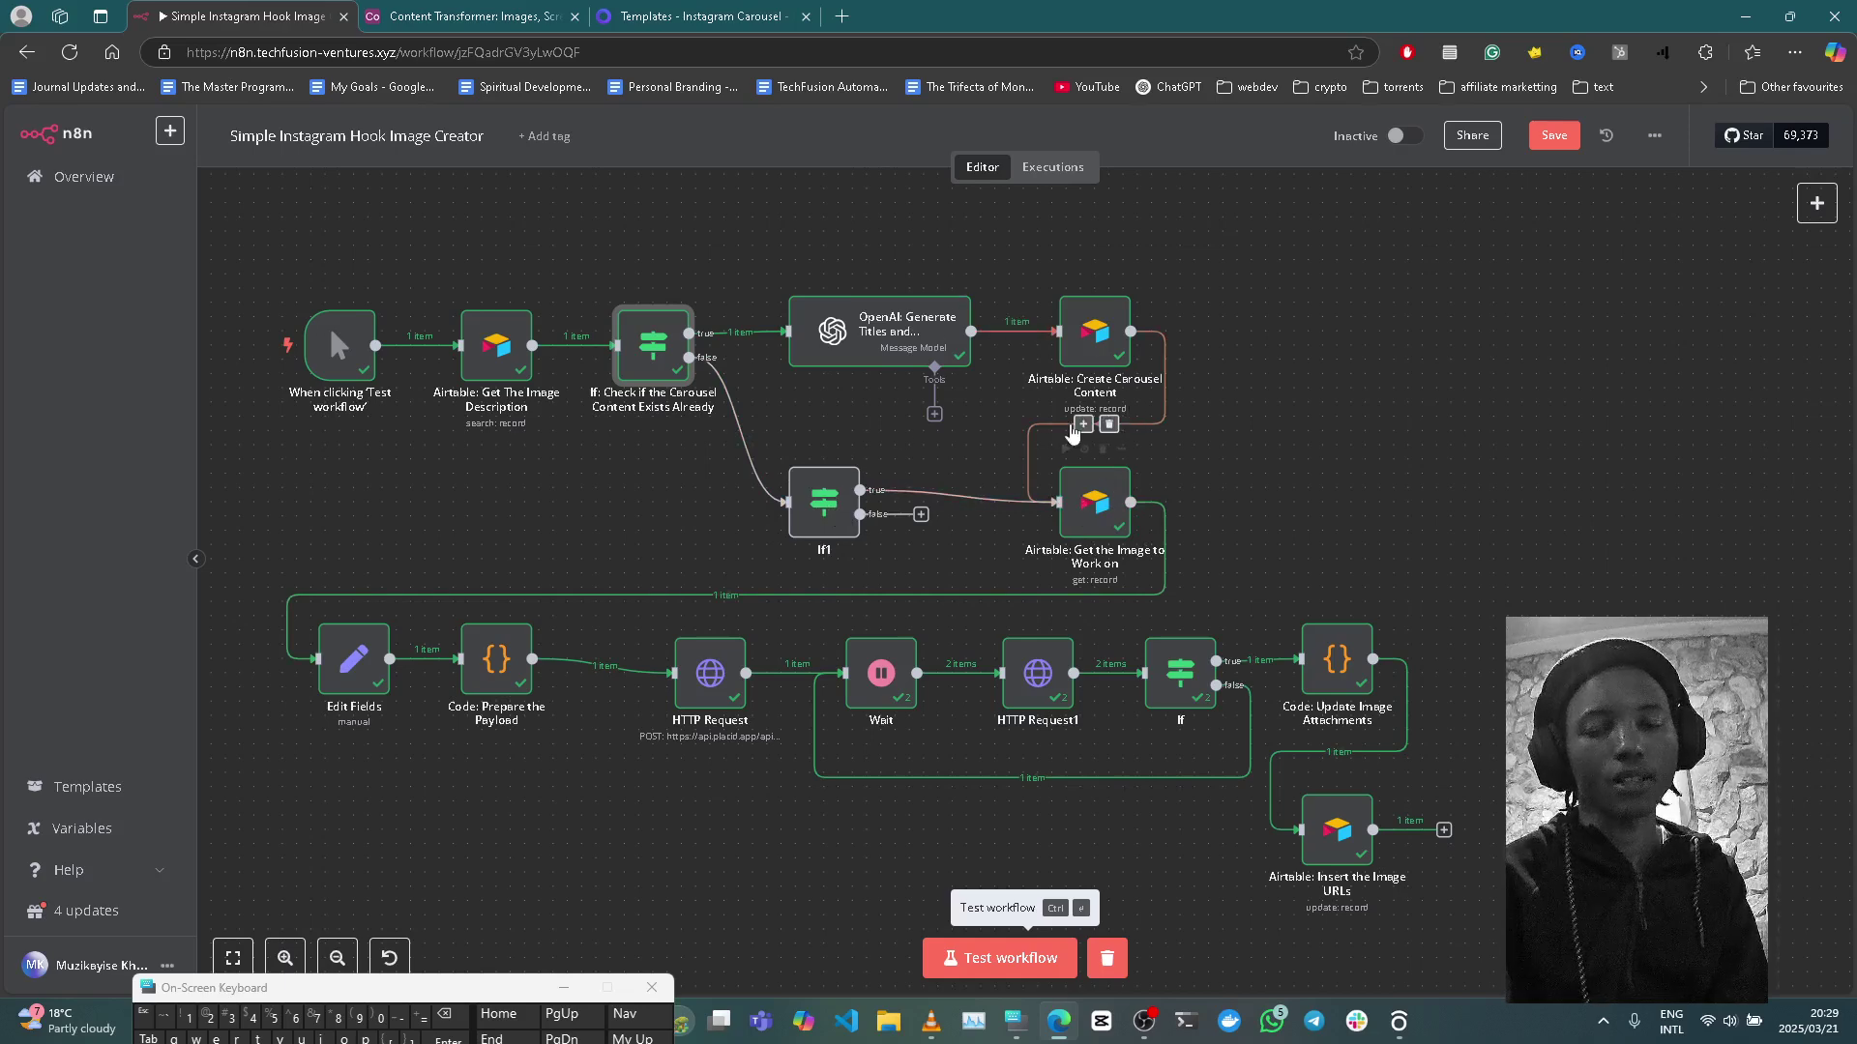
left_click(899, 354)
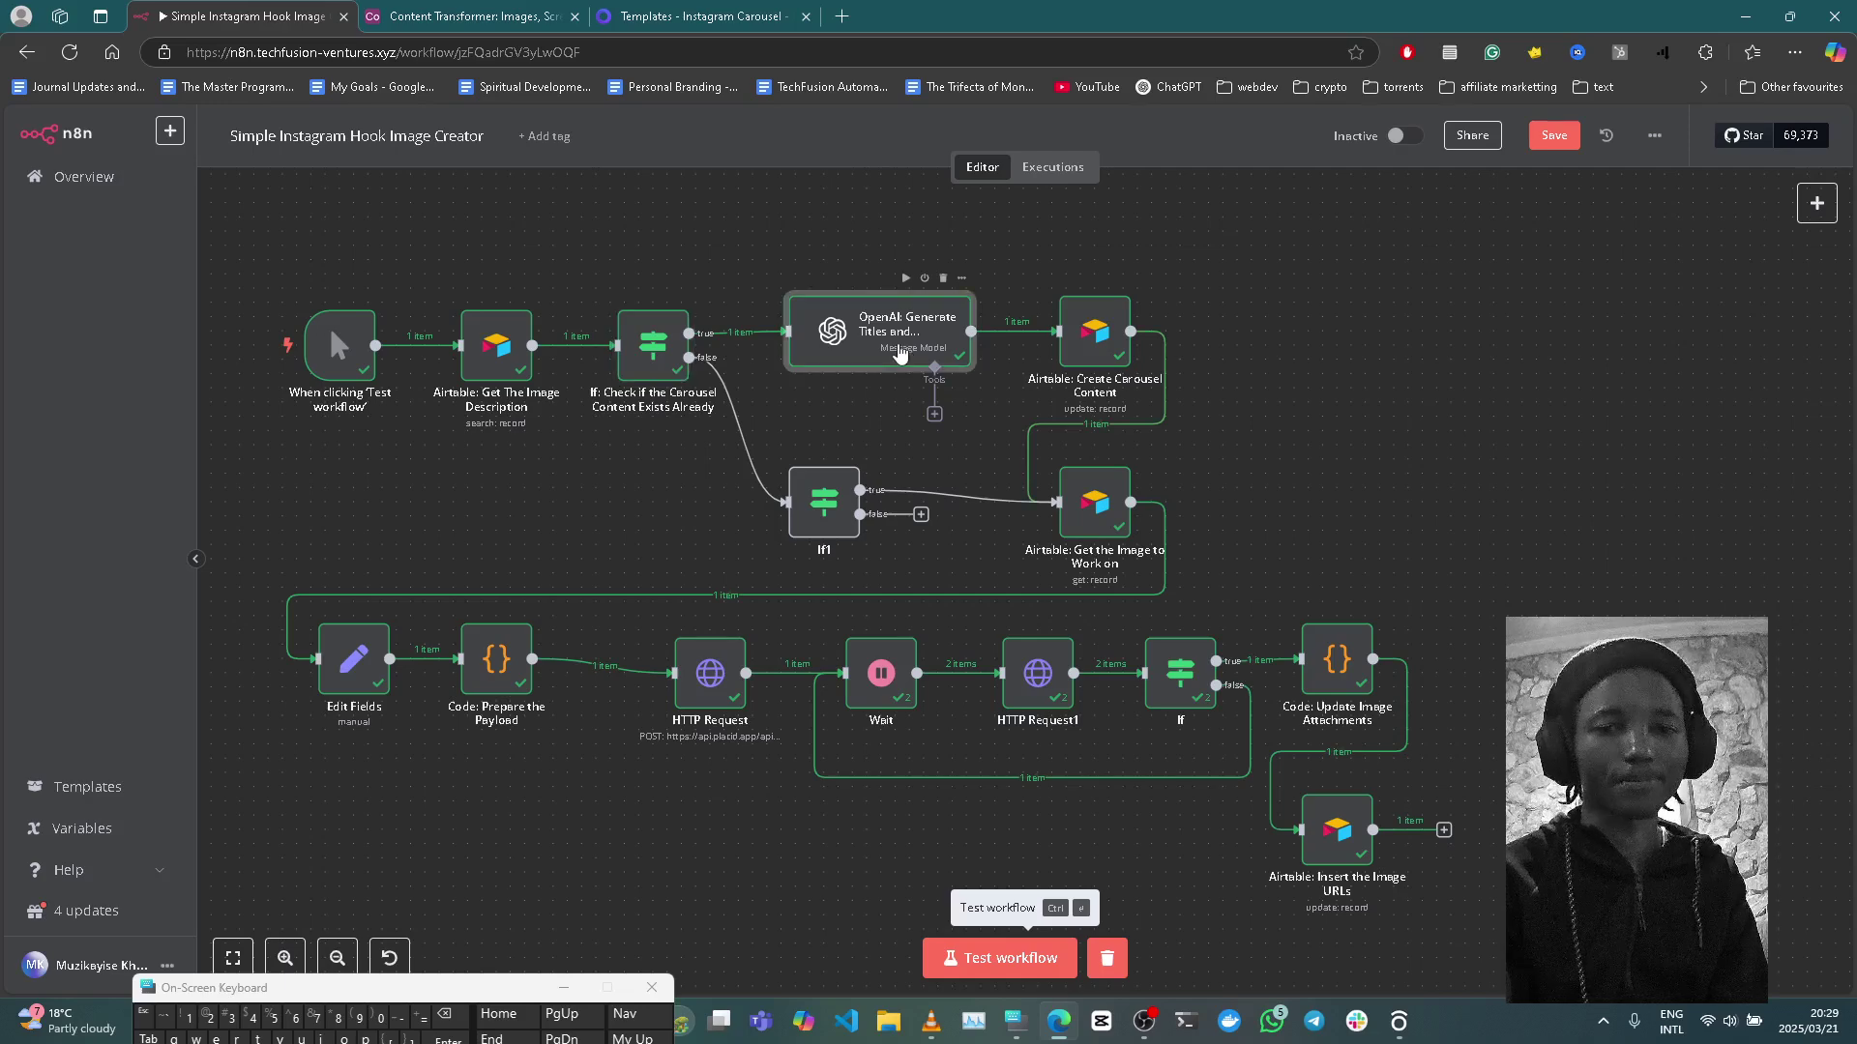
double_click(899, 354)
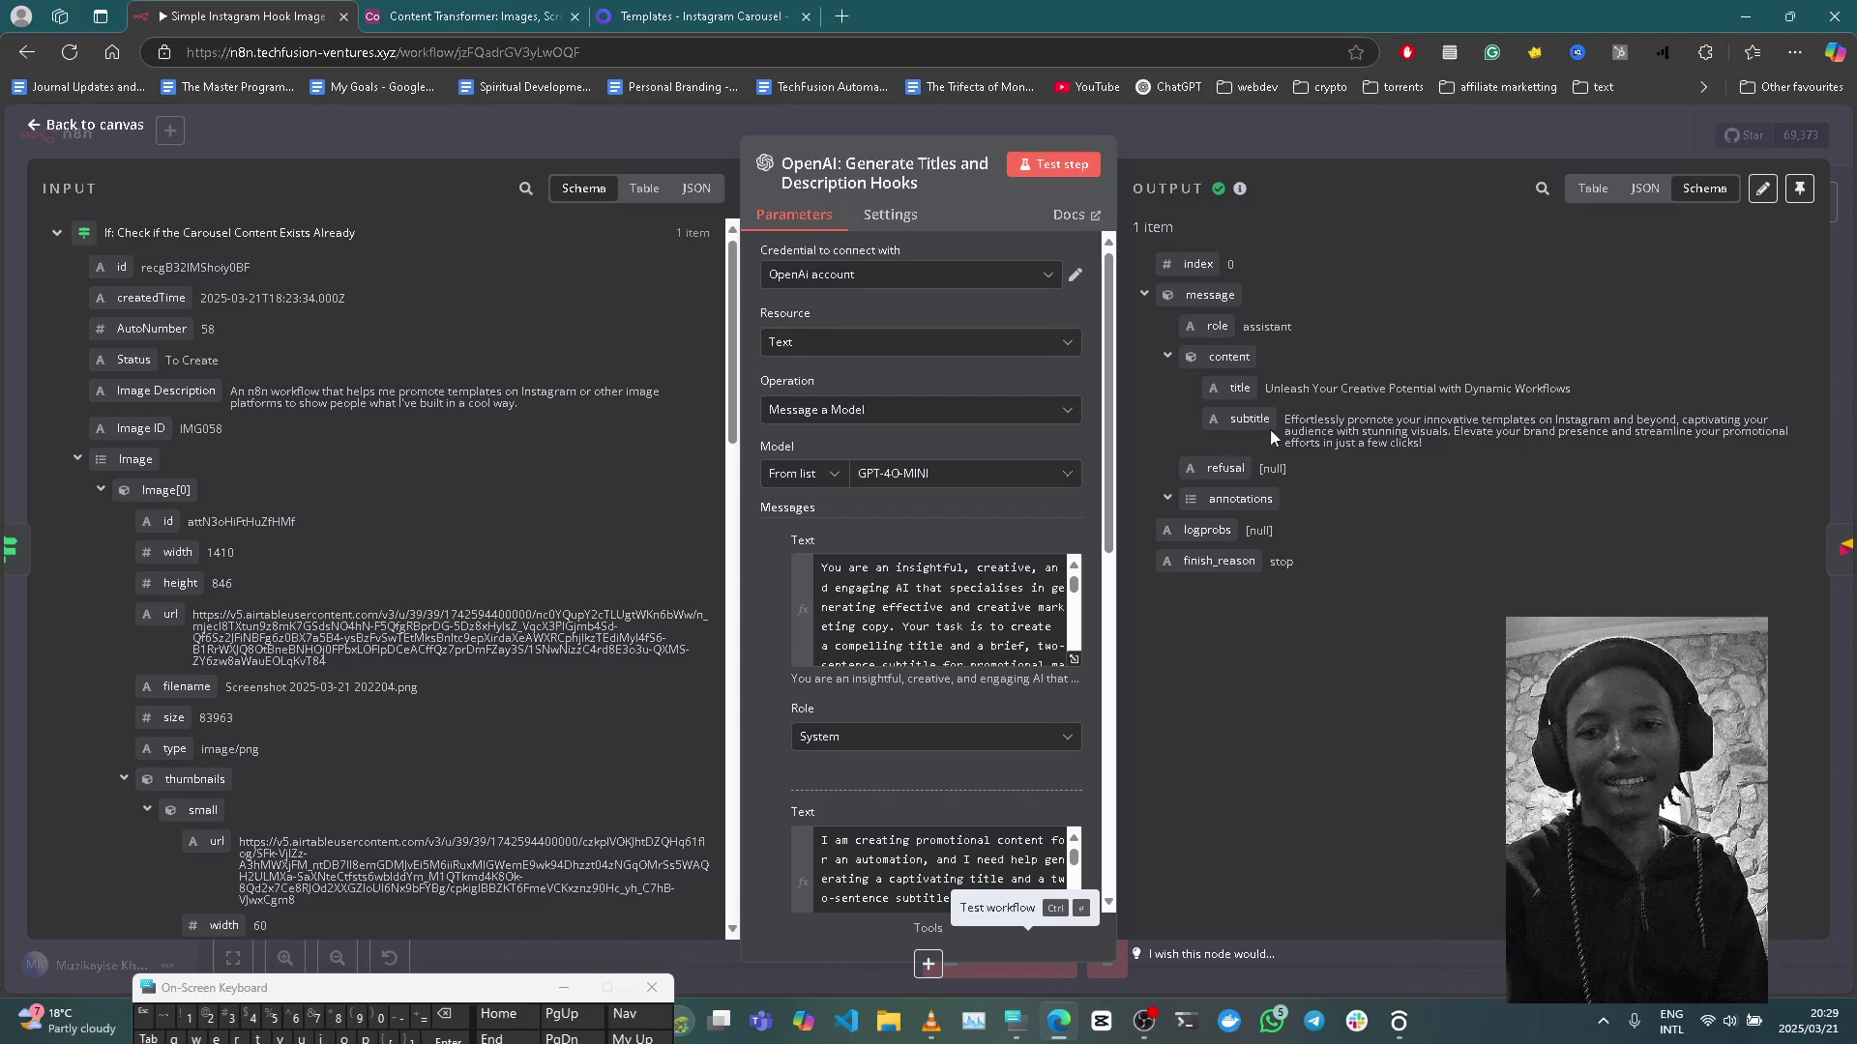
left_click(1073, 660)
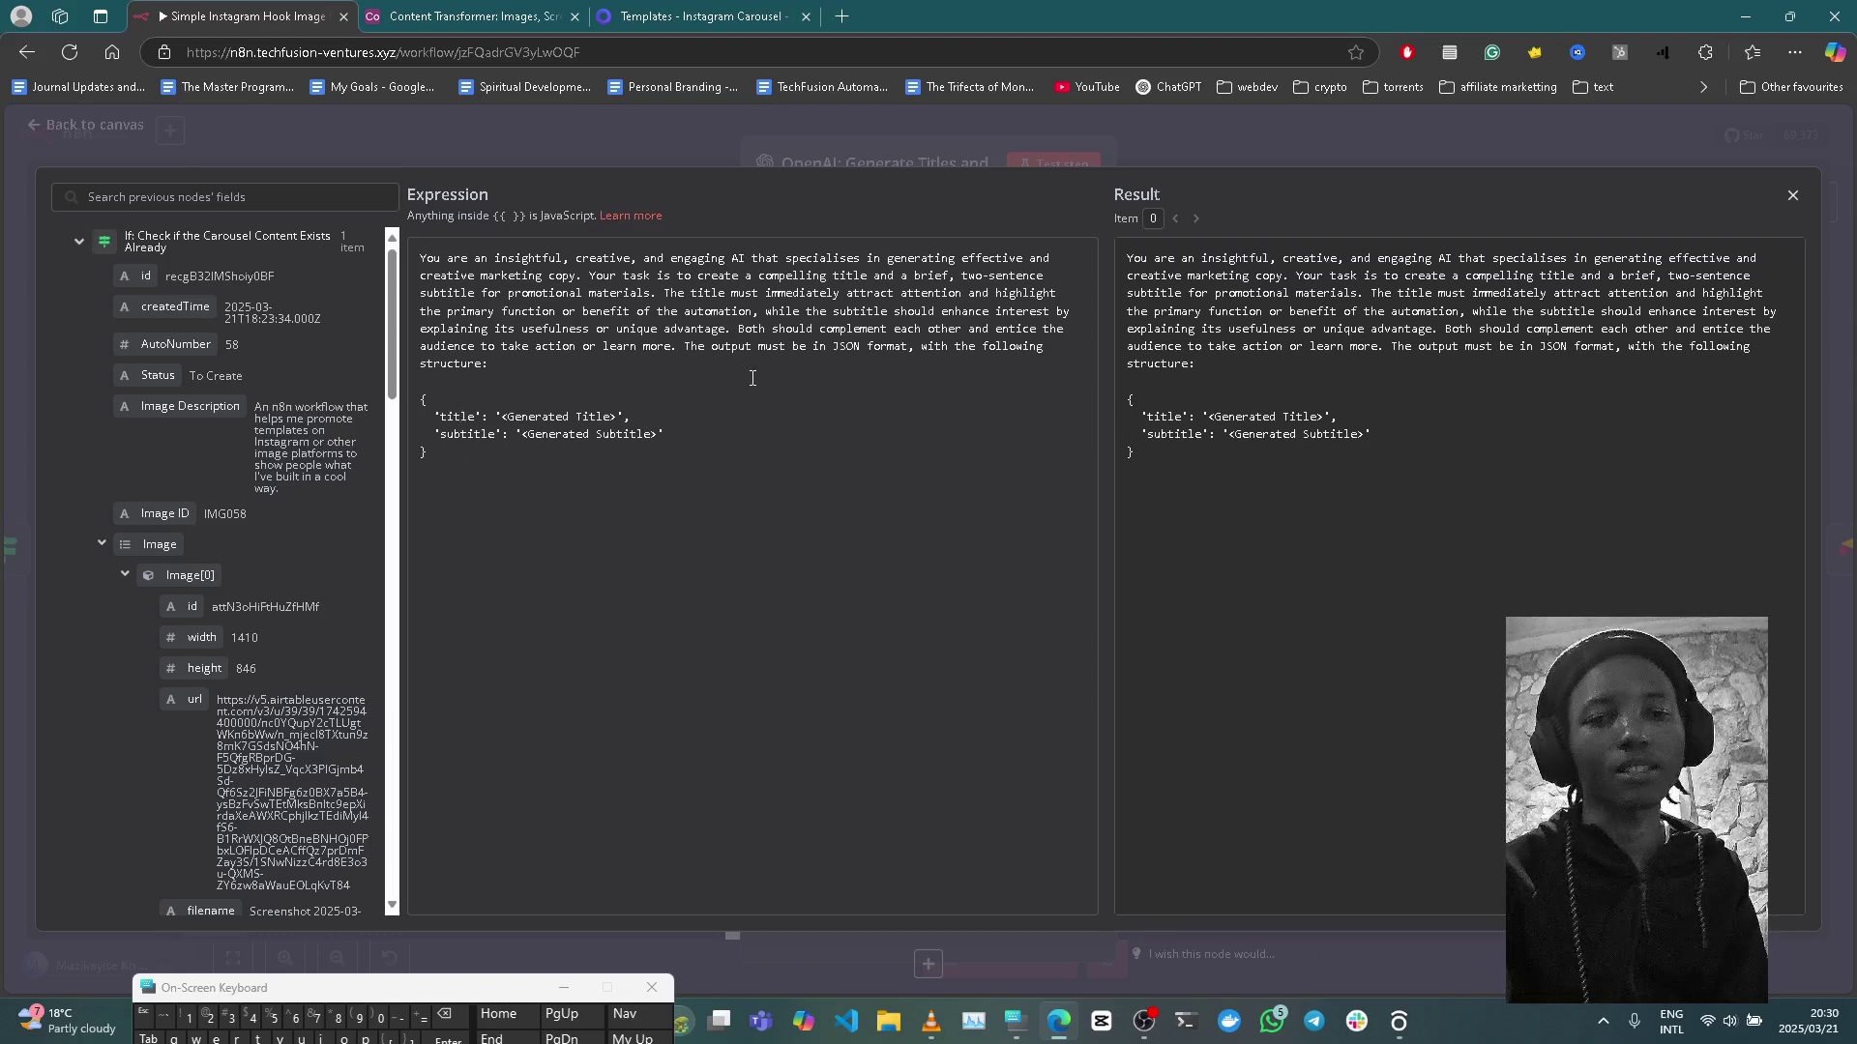
left_click(1216, 147)
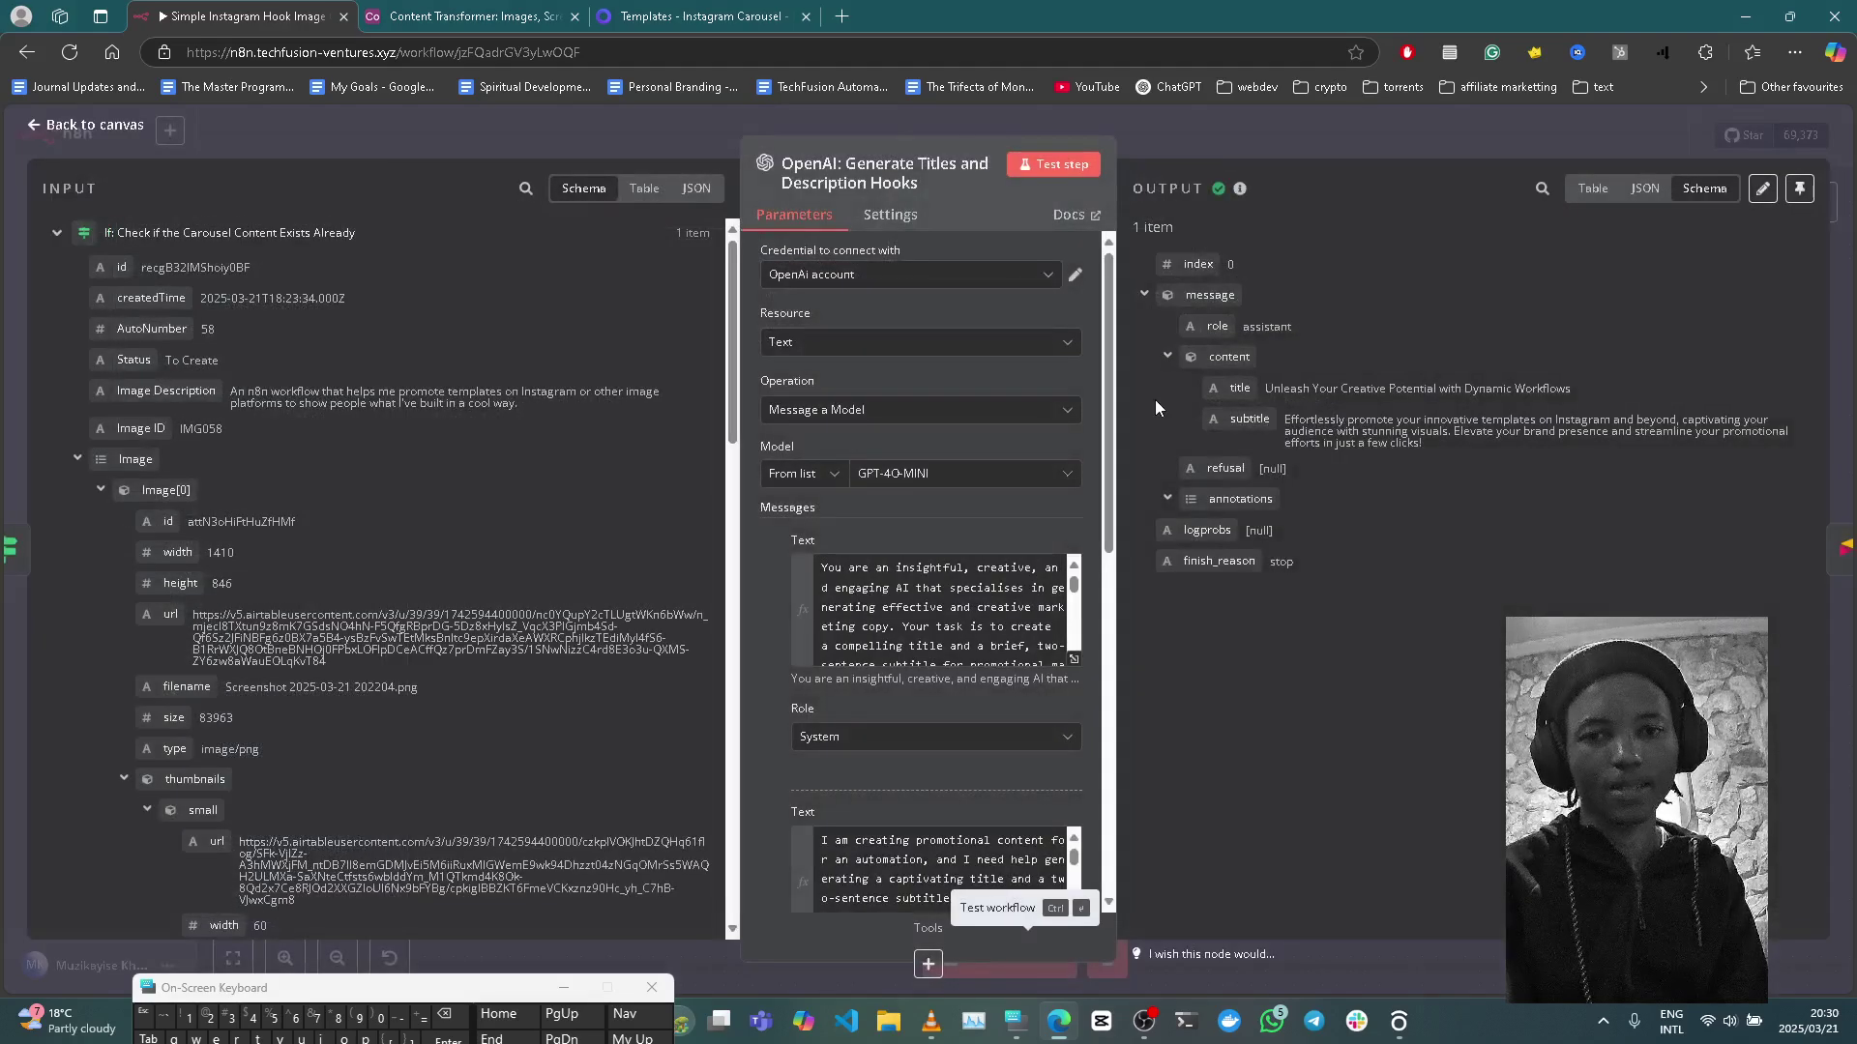
Step: Expand the OpenAI node's User message prompt and read its instructions and Image Description expression
scroll(1025, 607, "down", 1)
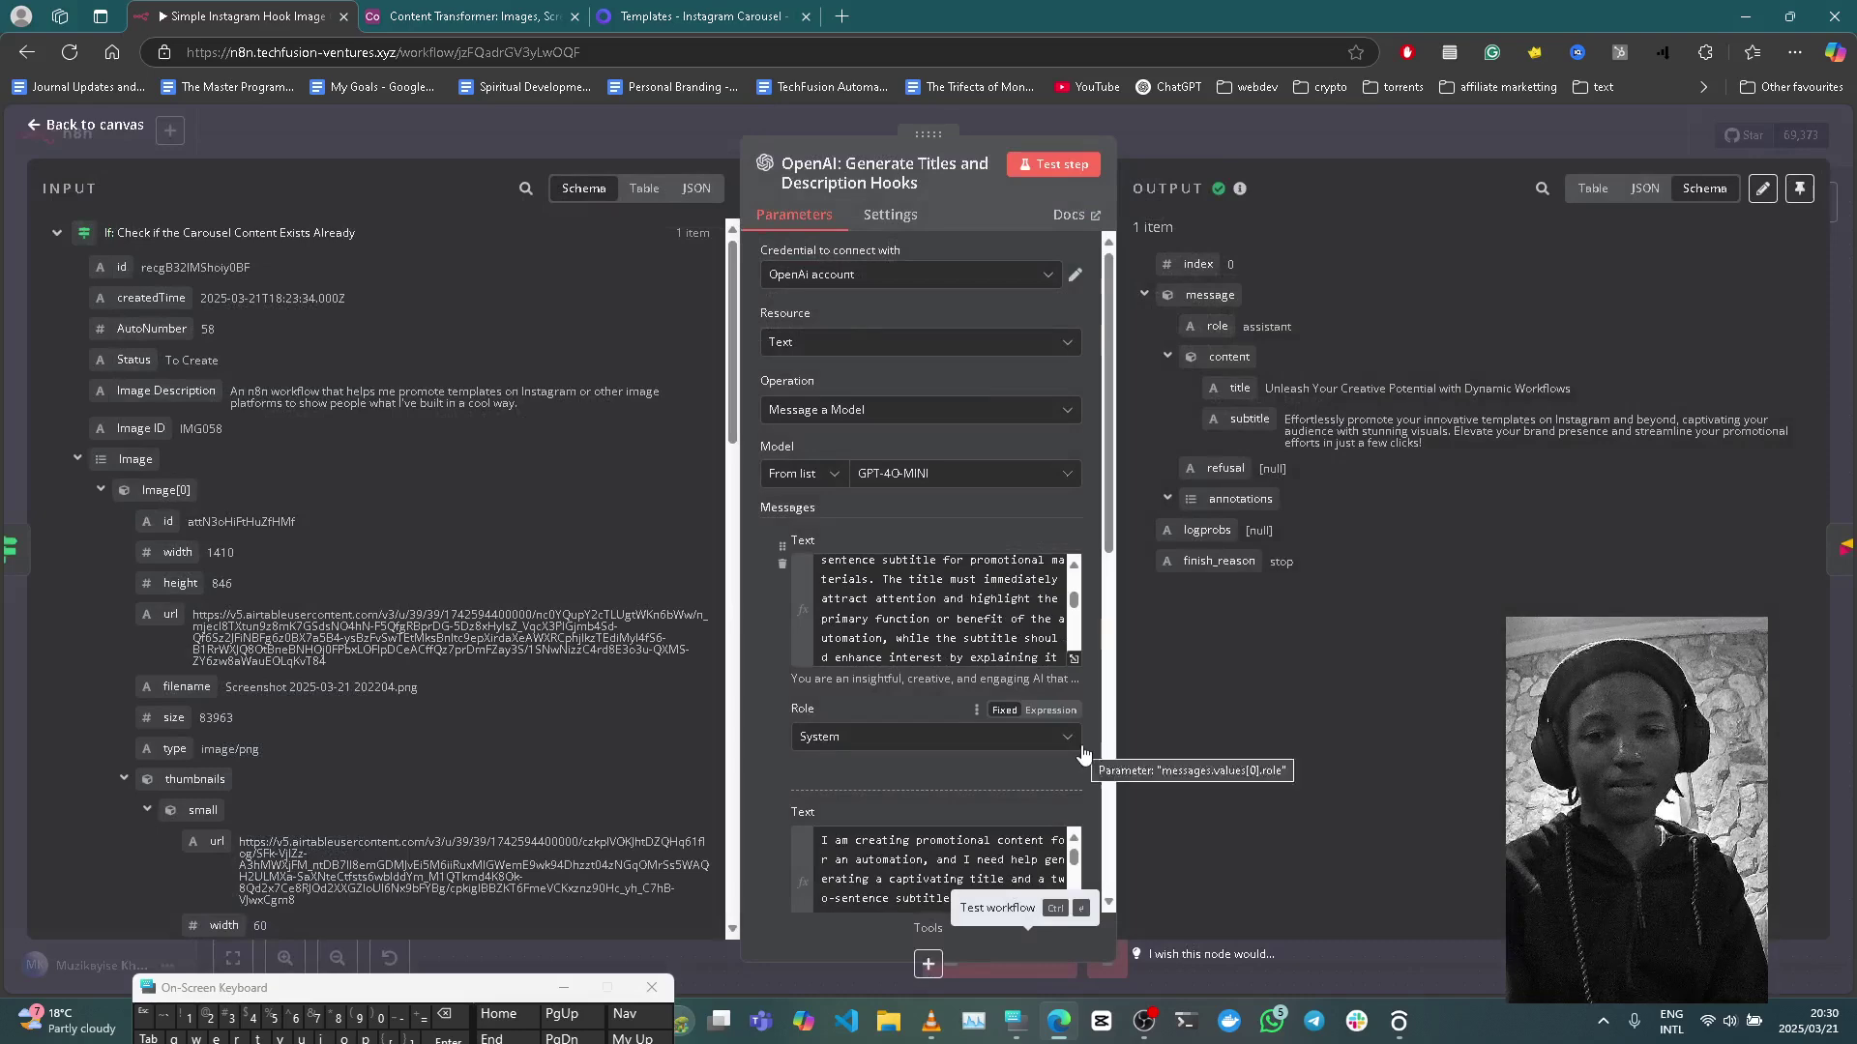
scroll(1081, 745, "down", 5)
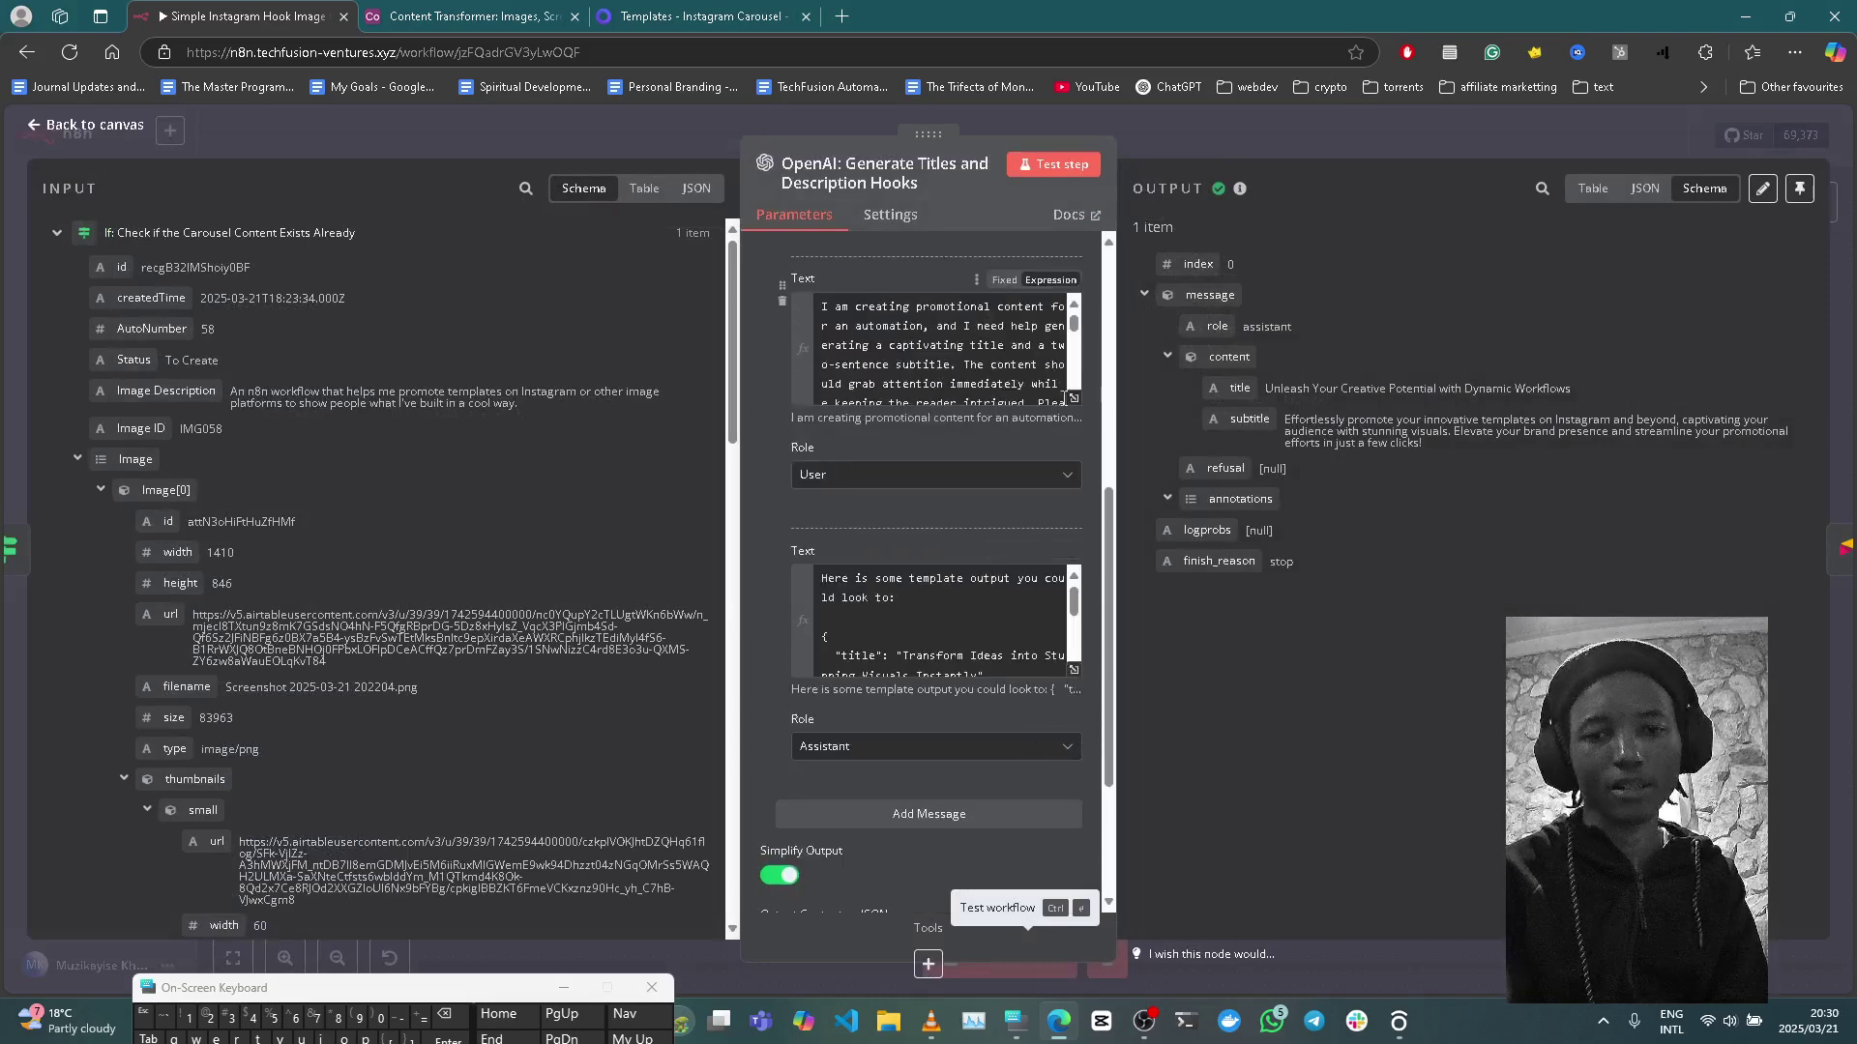
left_click(1074, 399)
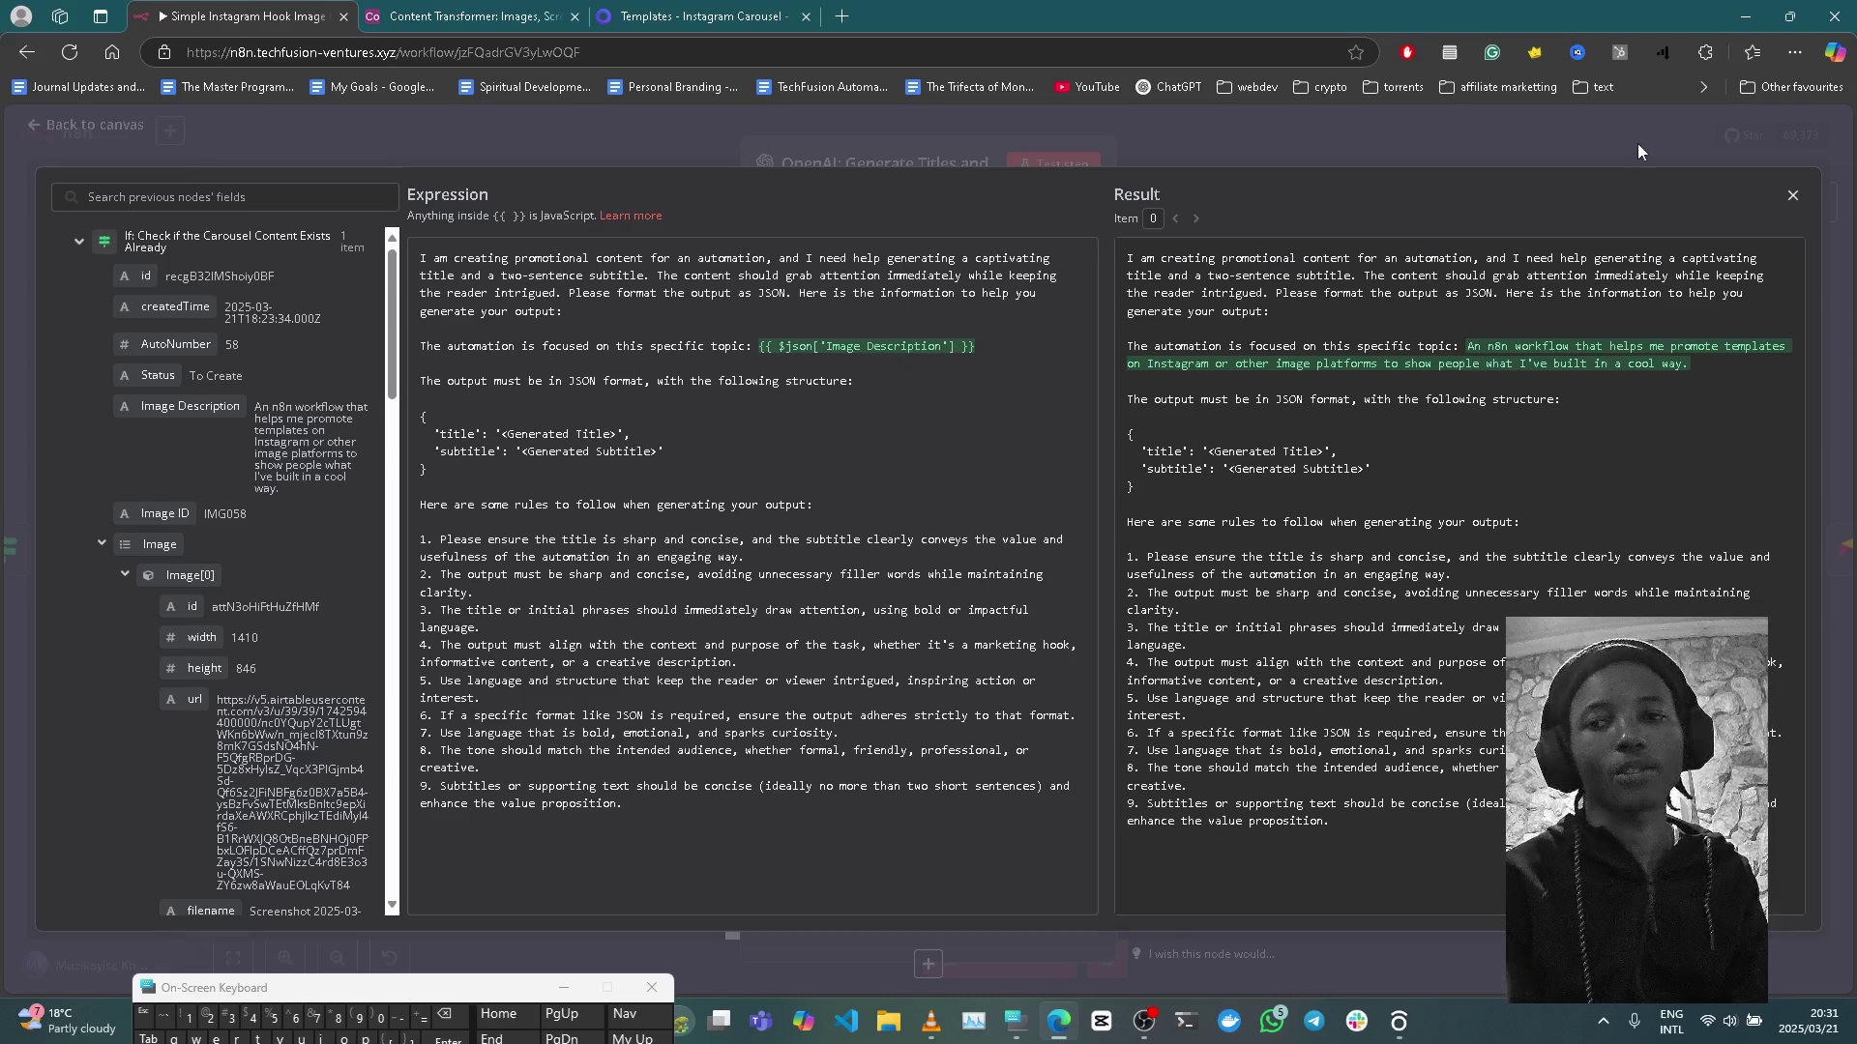
Step: Review the Copilot conversation's generated system prompt, example assistant output and rules for the model, and close Copilot
left_click(1836, 52)
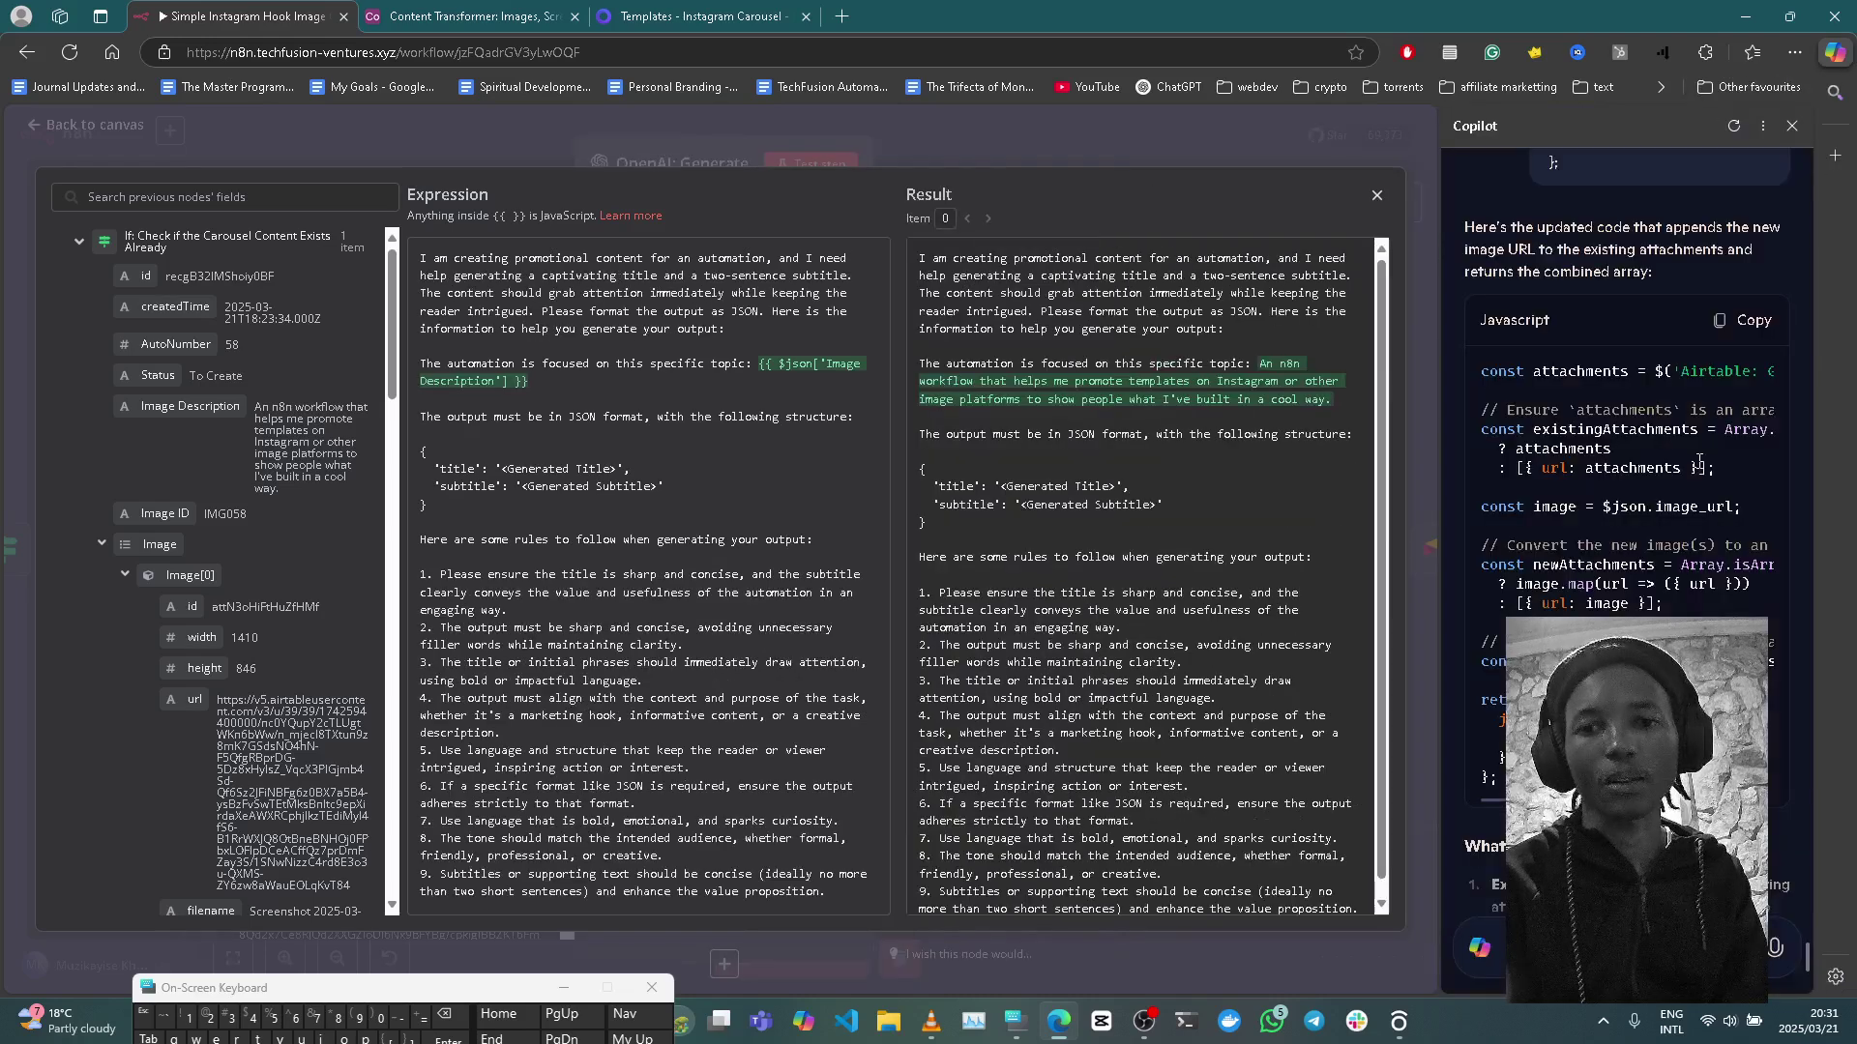
scroll(1706, 596, "up", 10)
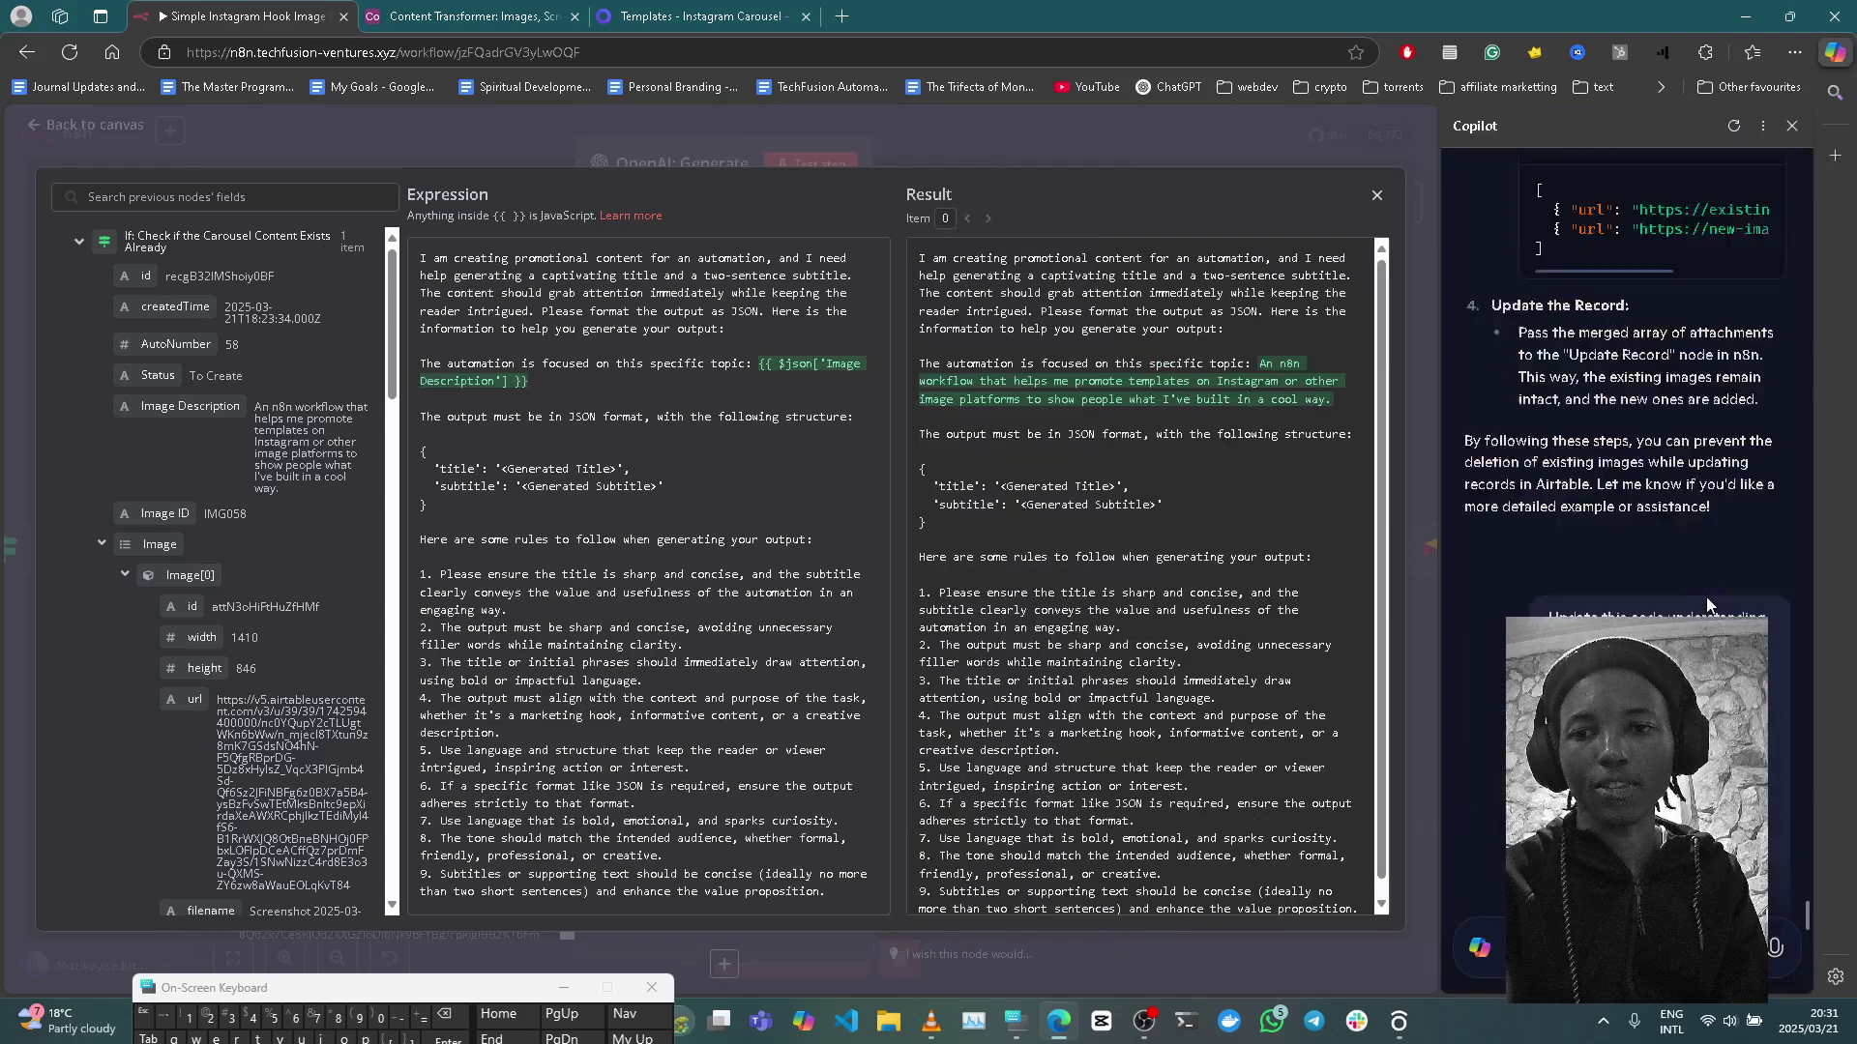
scroll(1706, 596, "down", 15)
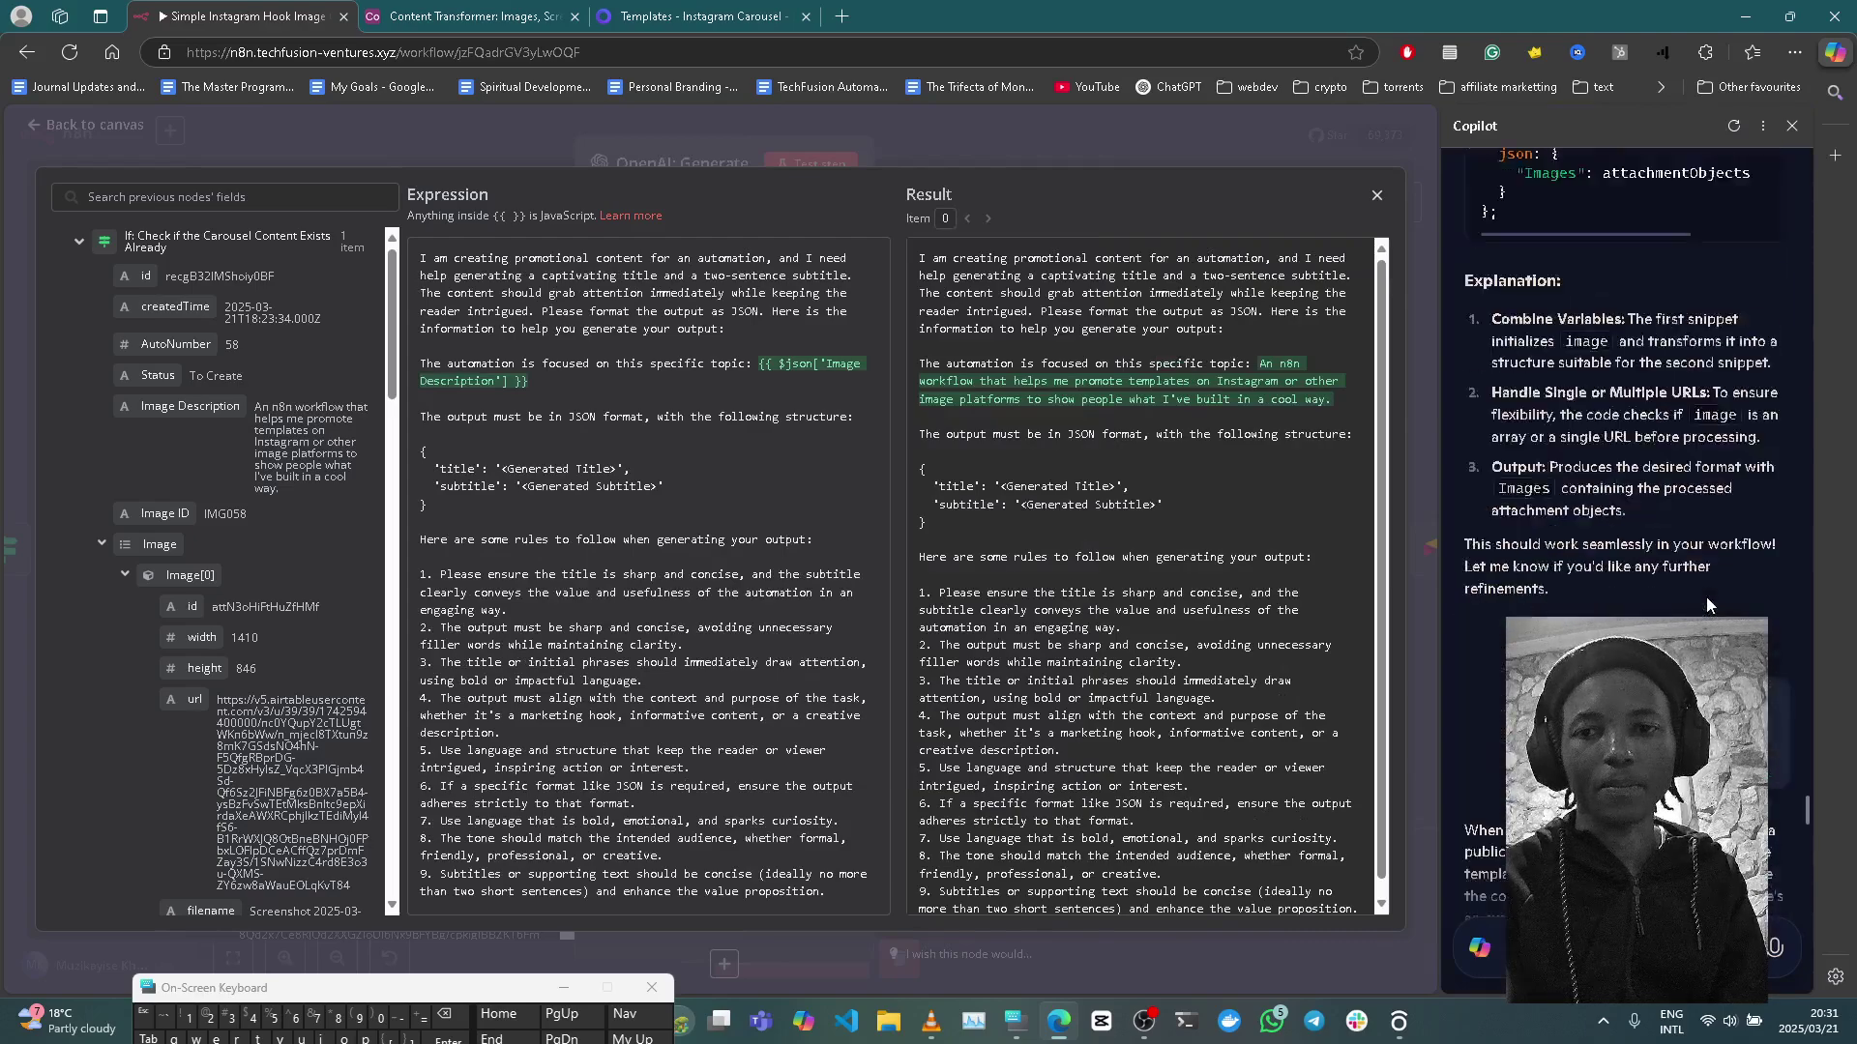
scroll(1706, 605, "up", 15)
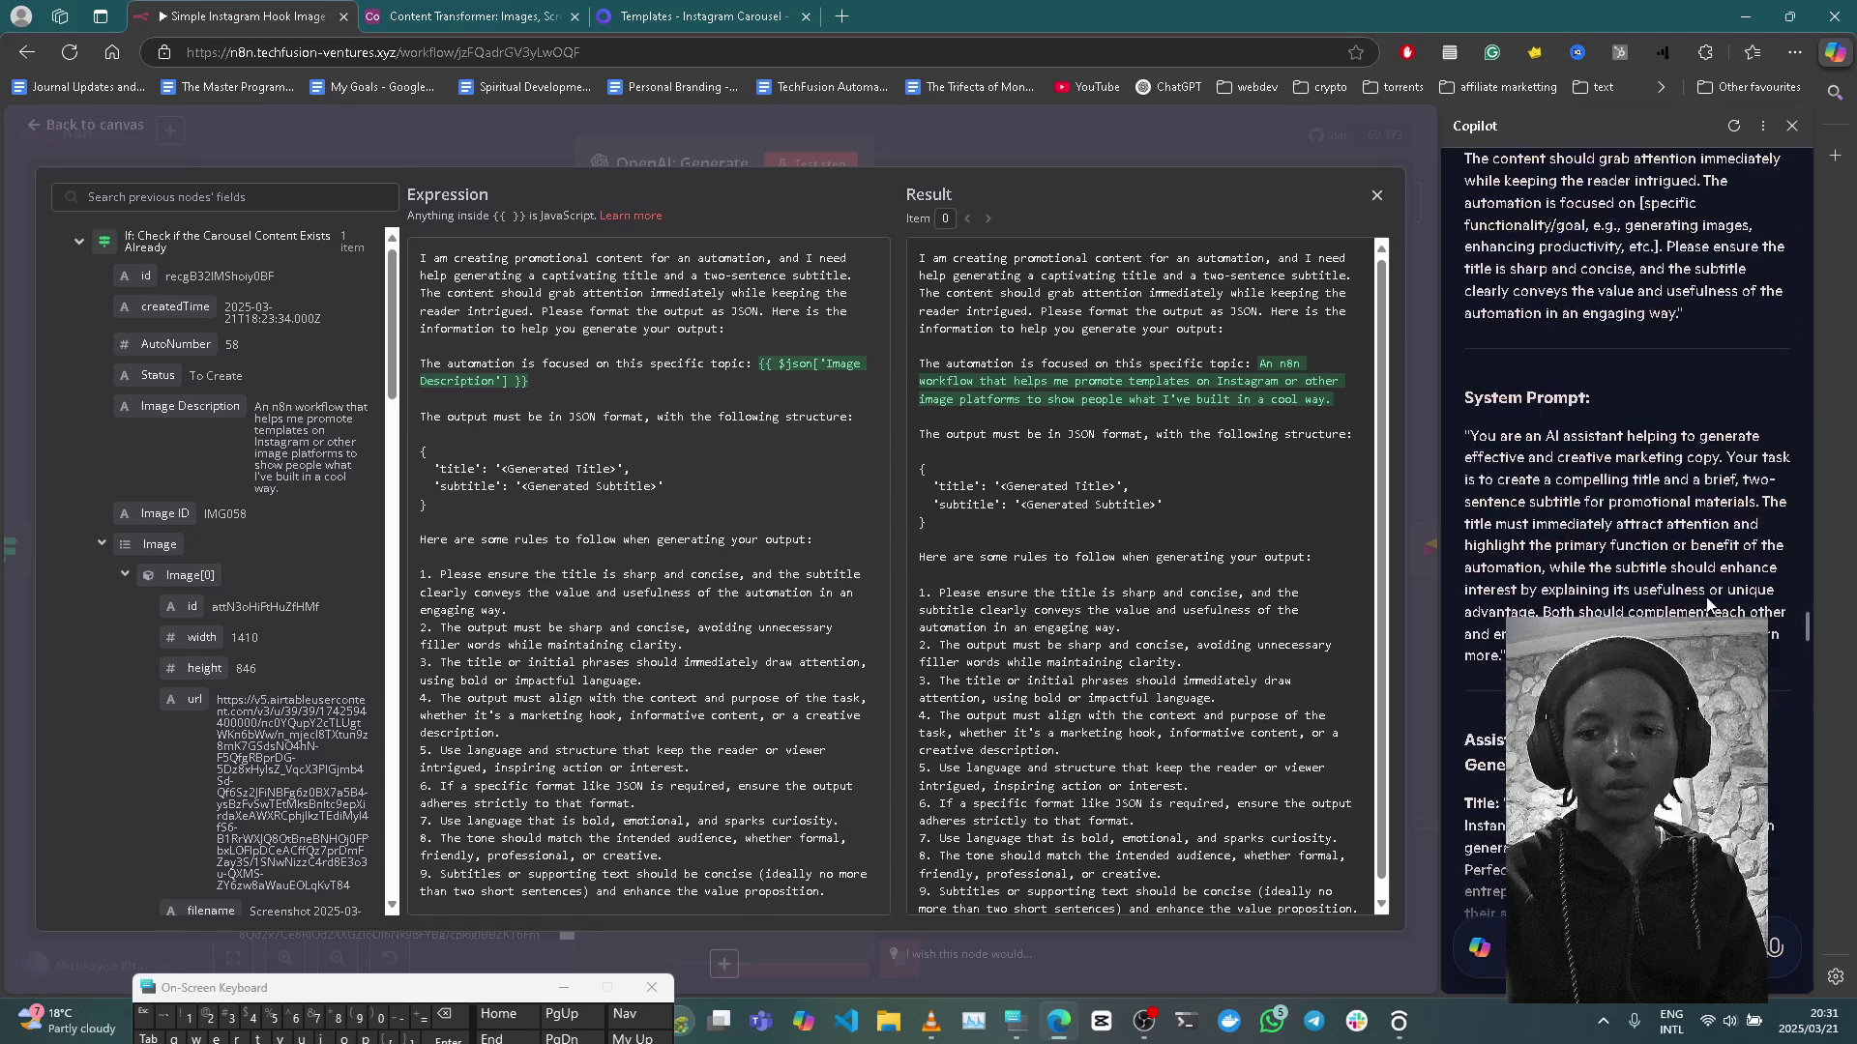
scroll(1706, 606, "down", 12)
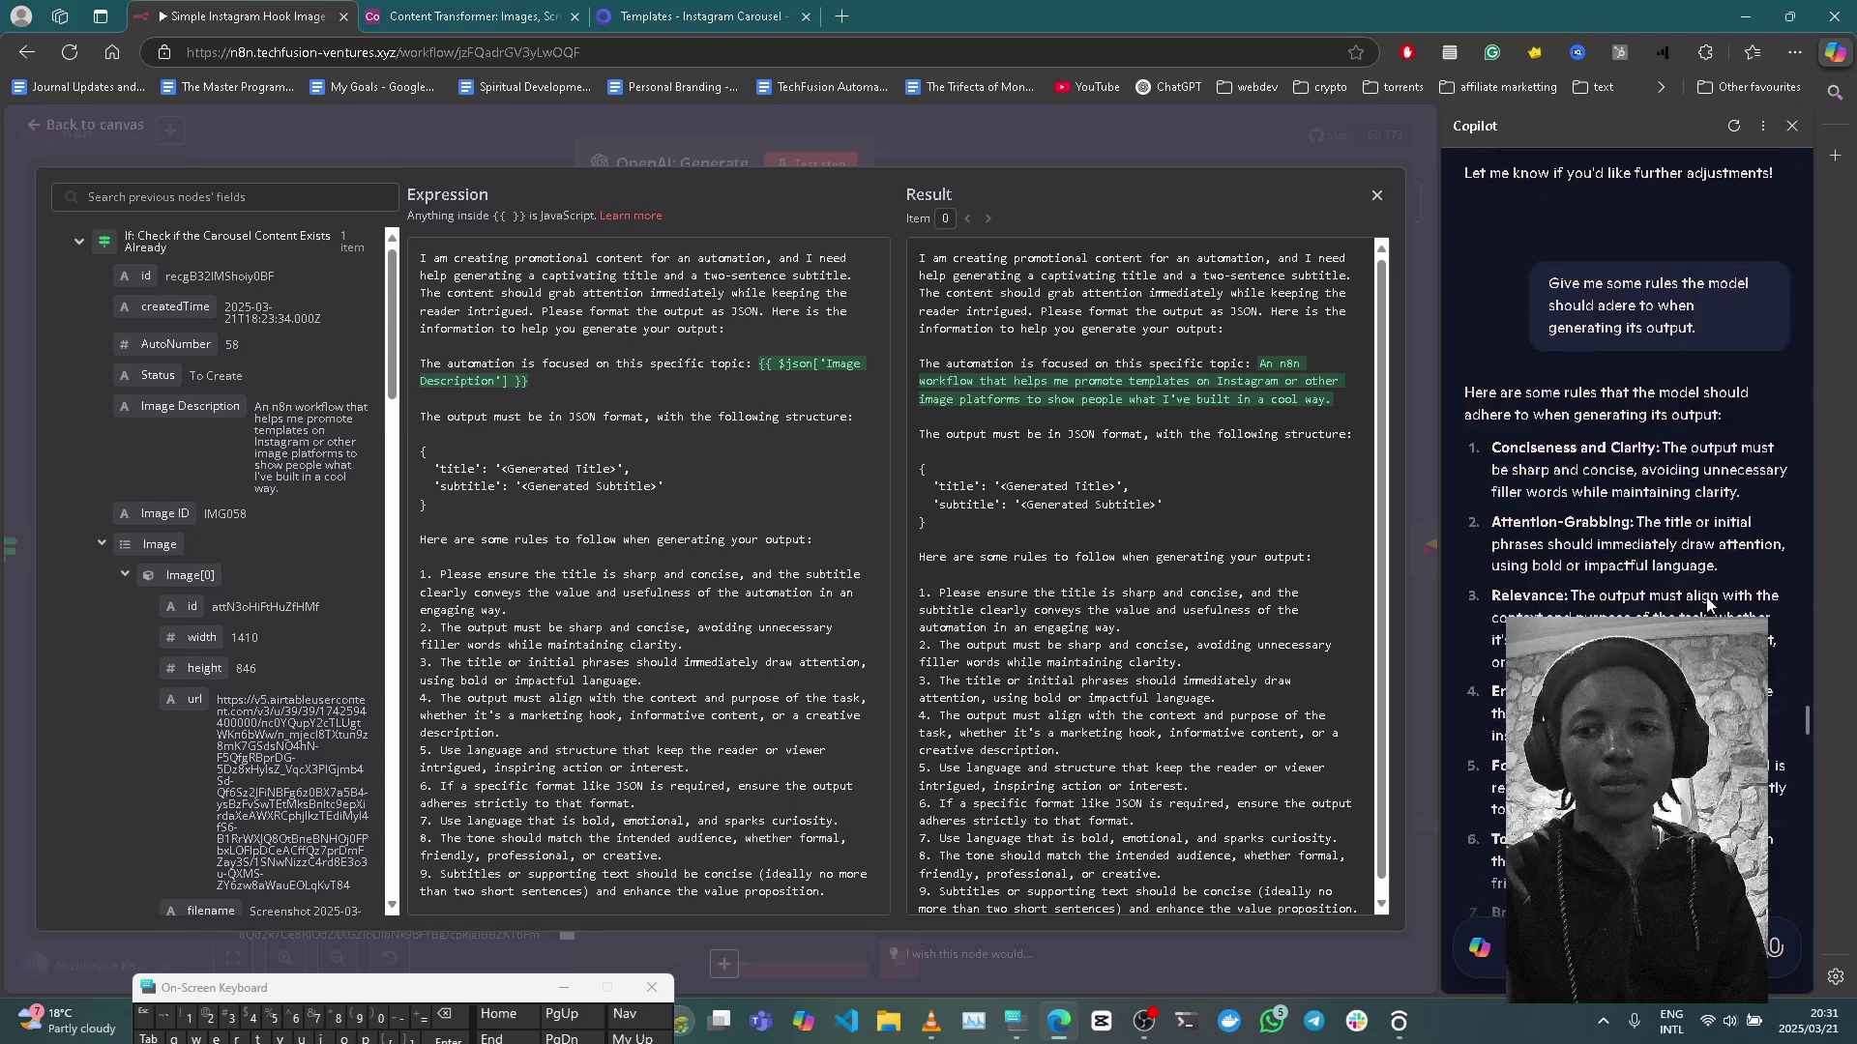
scroll(1706, 605, "up", 3)
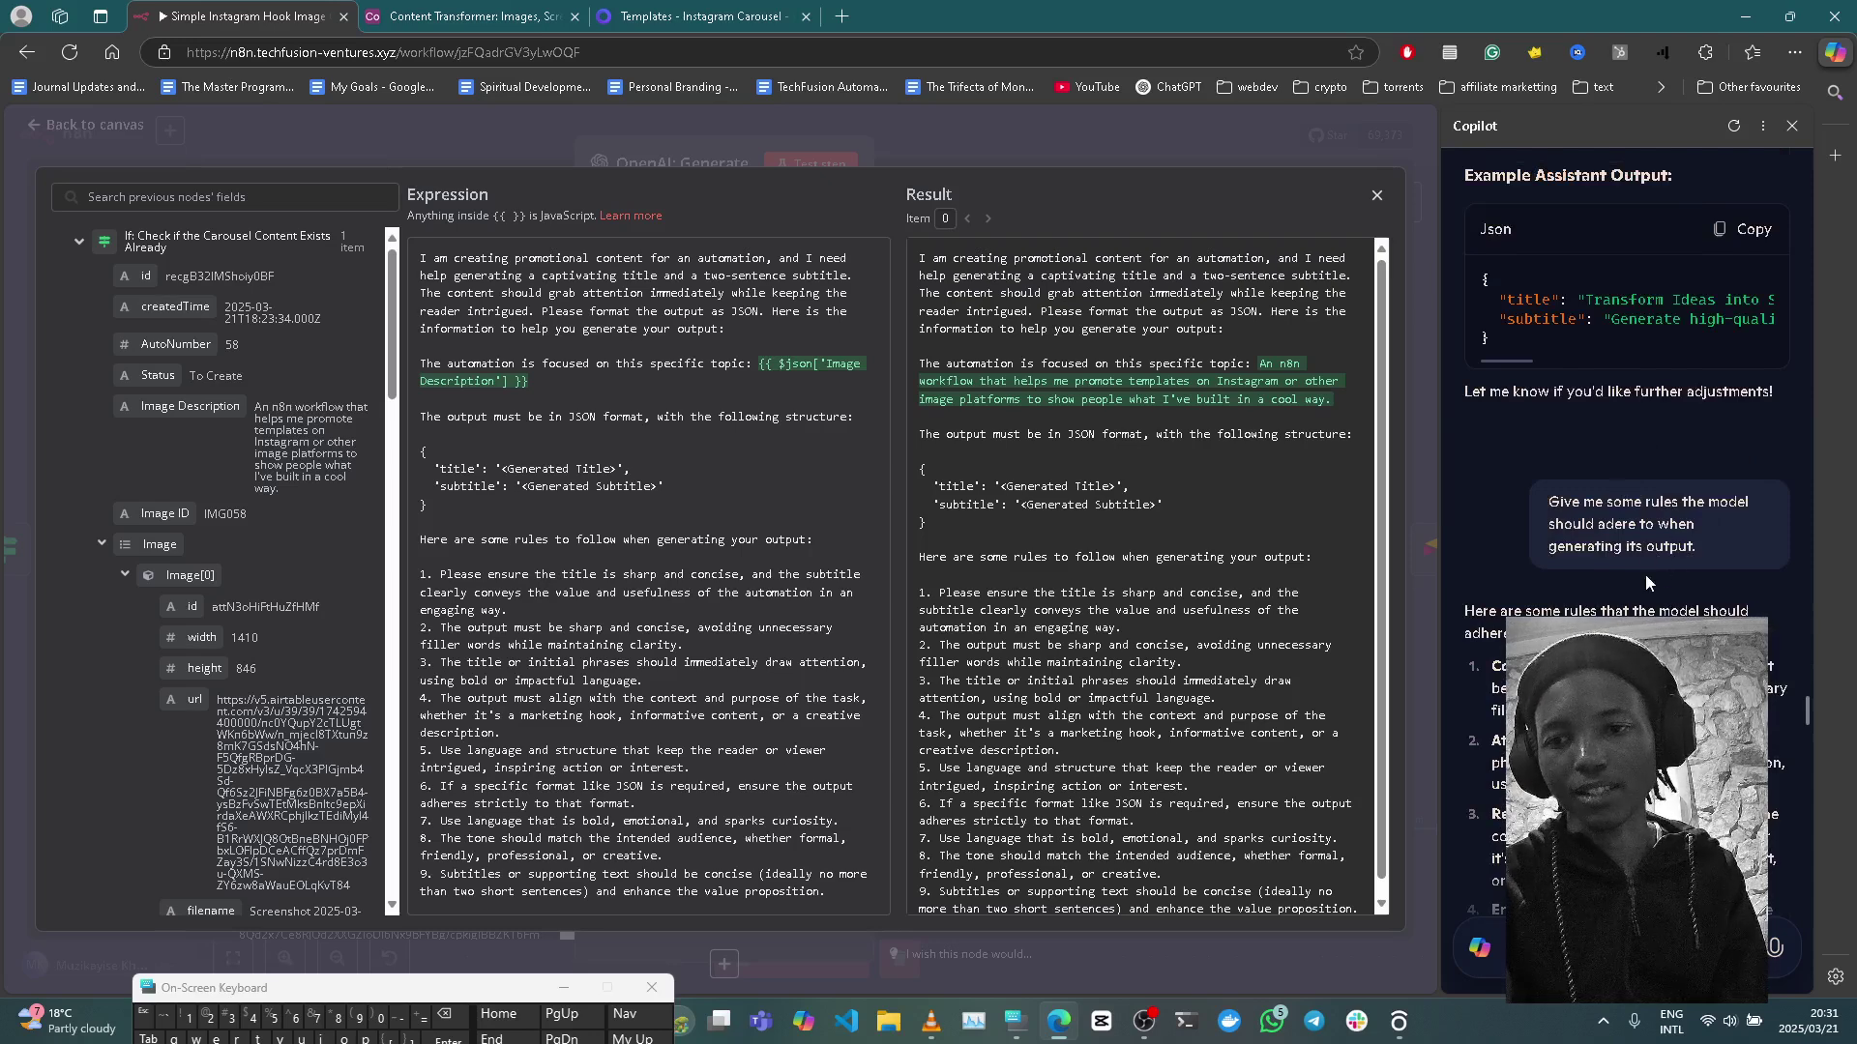
scroll(1635, 435, "down", 2)
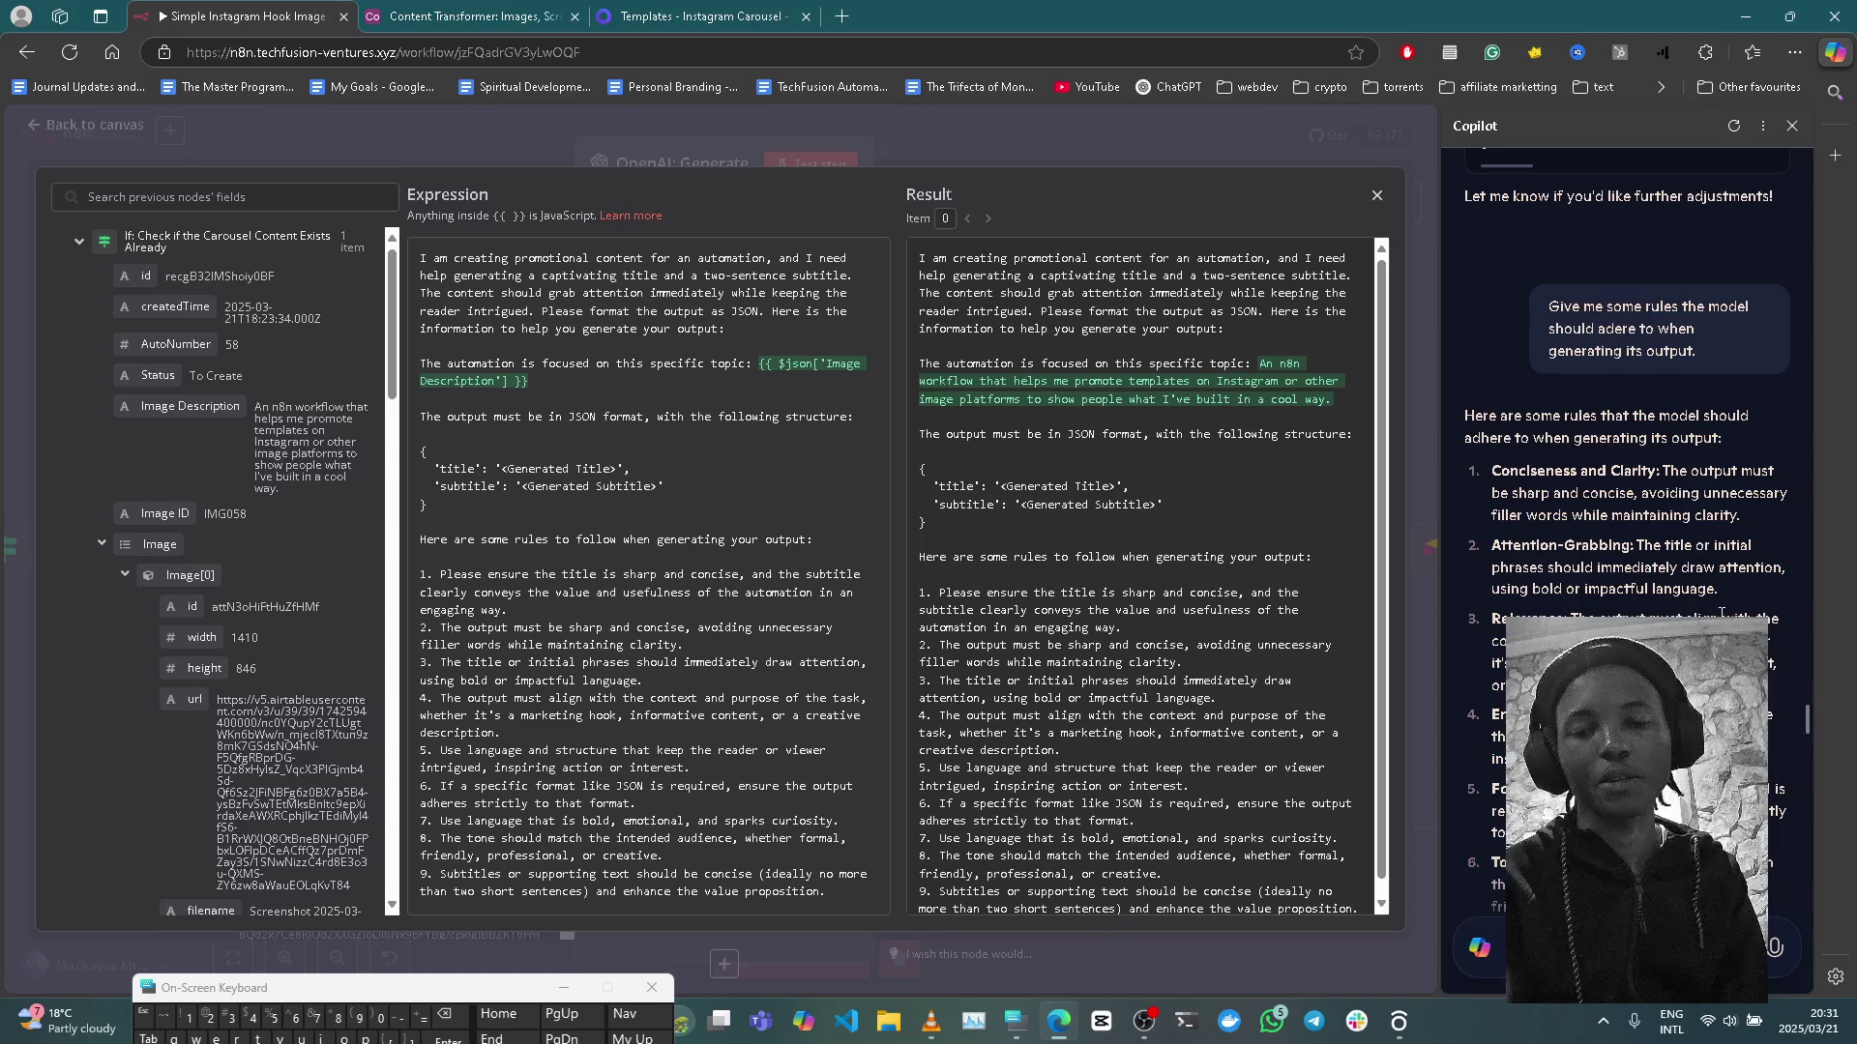
scroll(1593, 538, "up", 4)
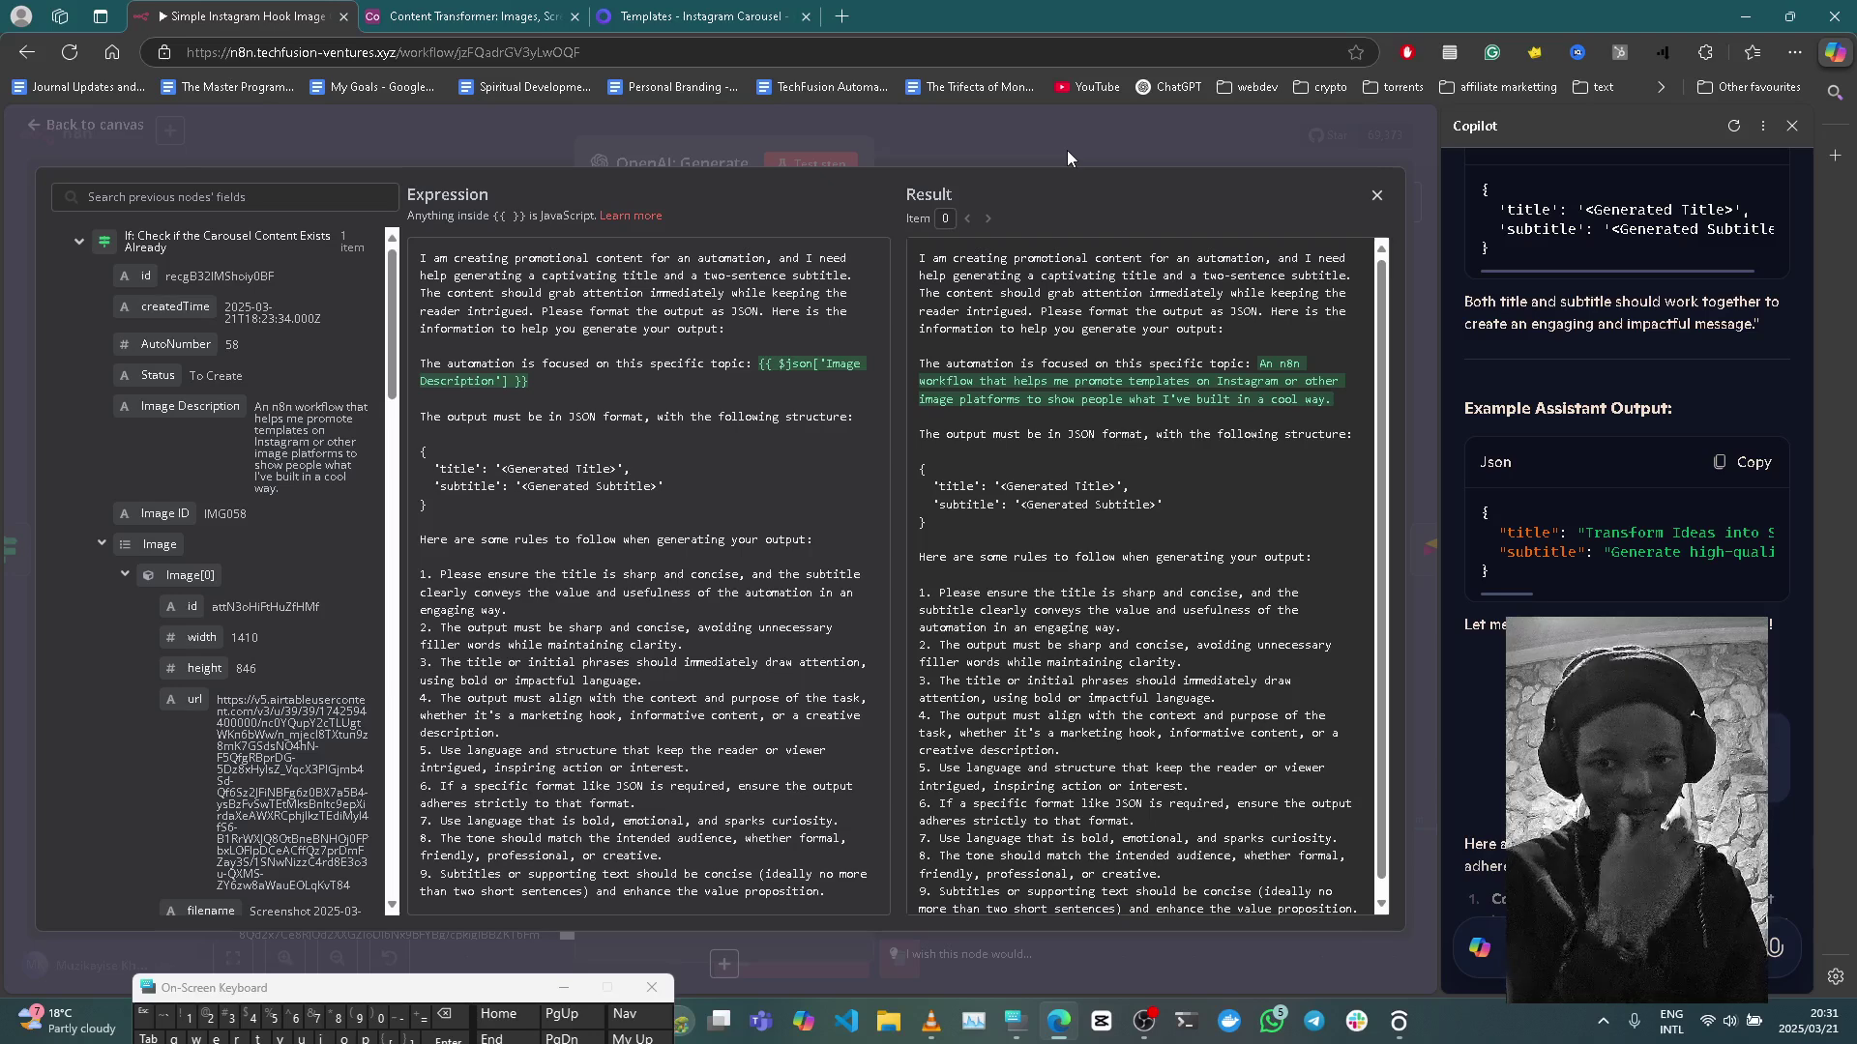
left_click(1792, 127)
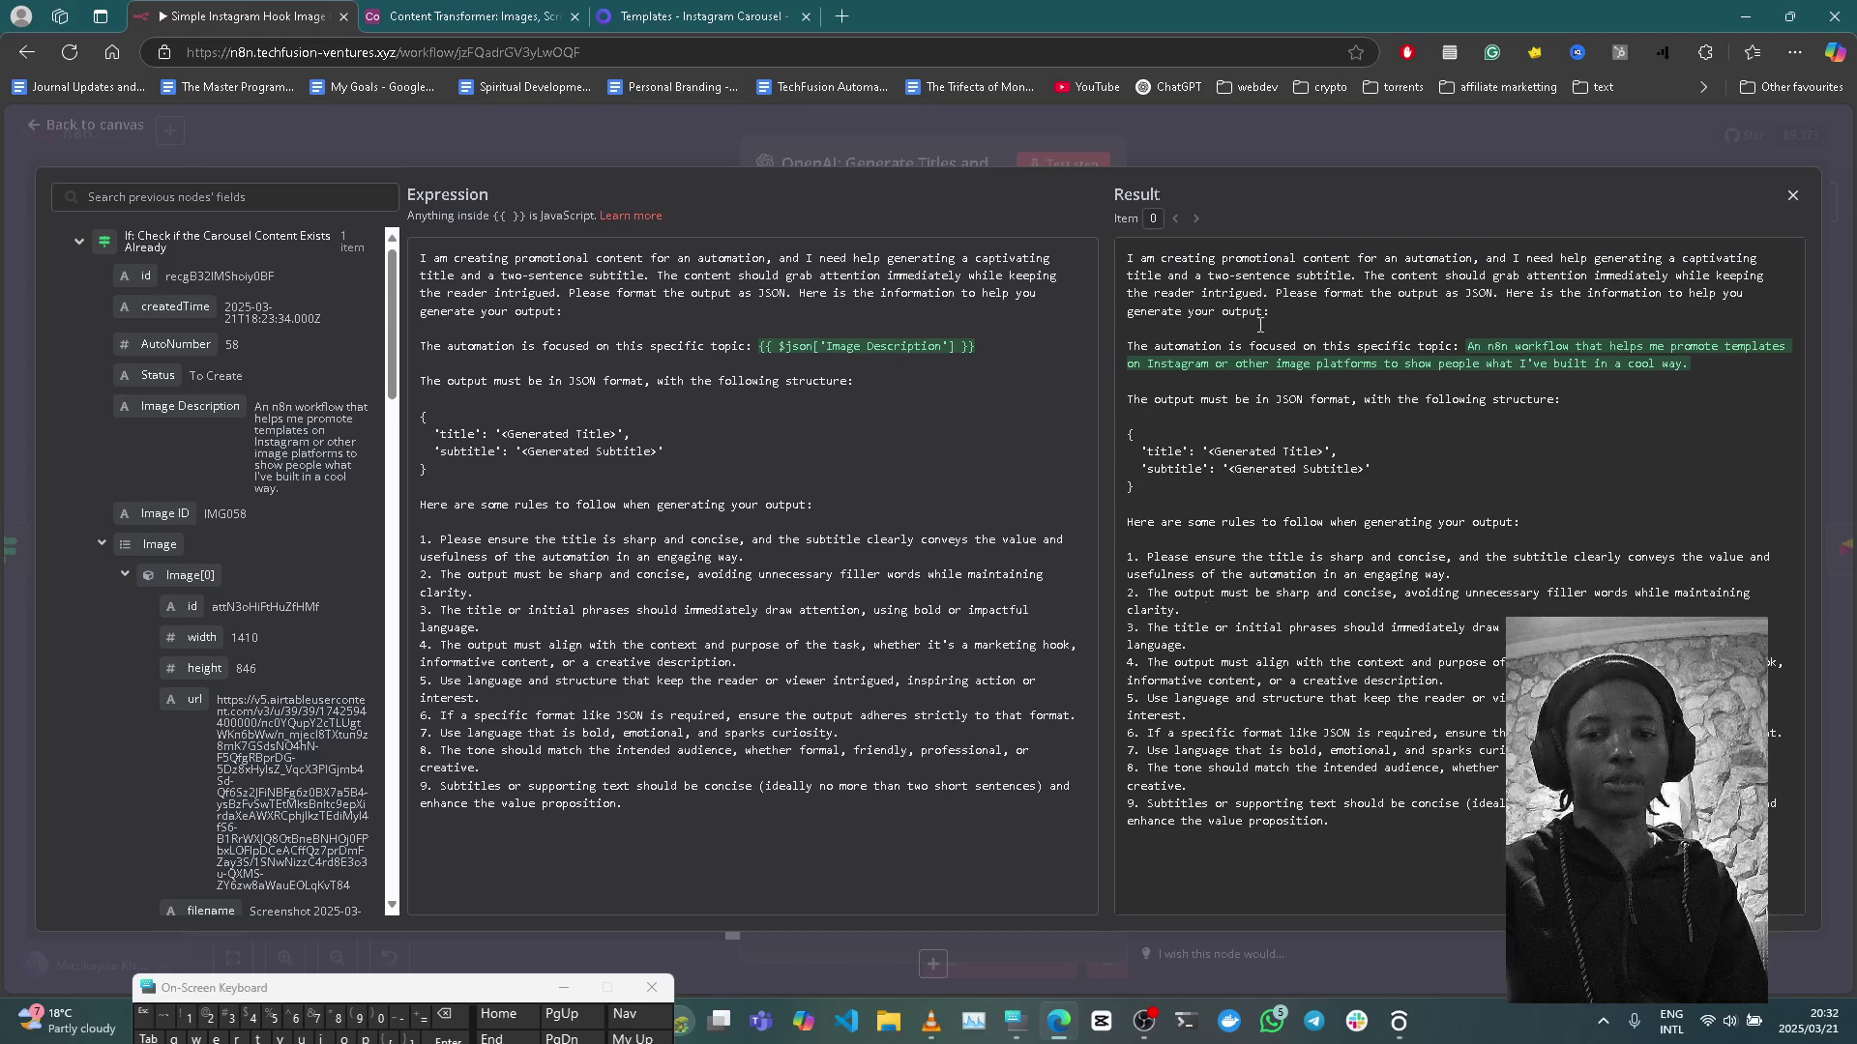
Step: Close the User prompt and read the OpenAI node's Assistant message with its template title and subtitle output
left_click(1163, 139)
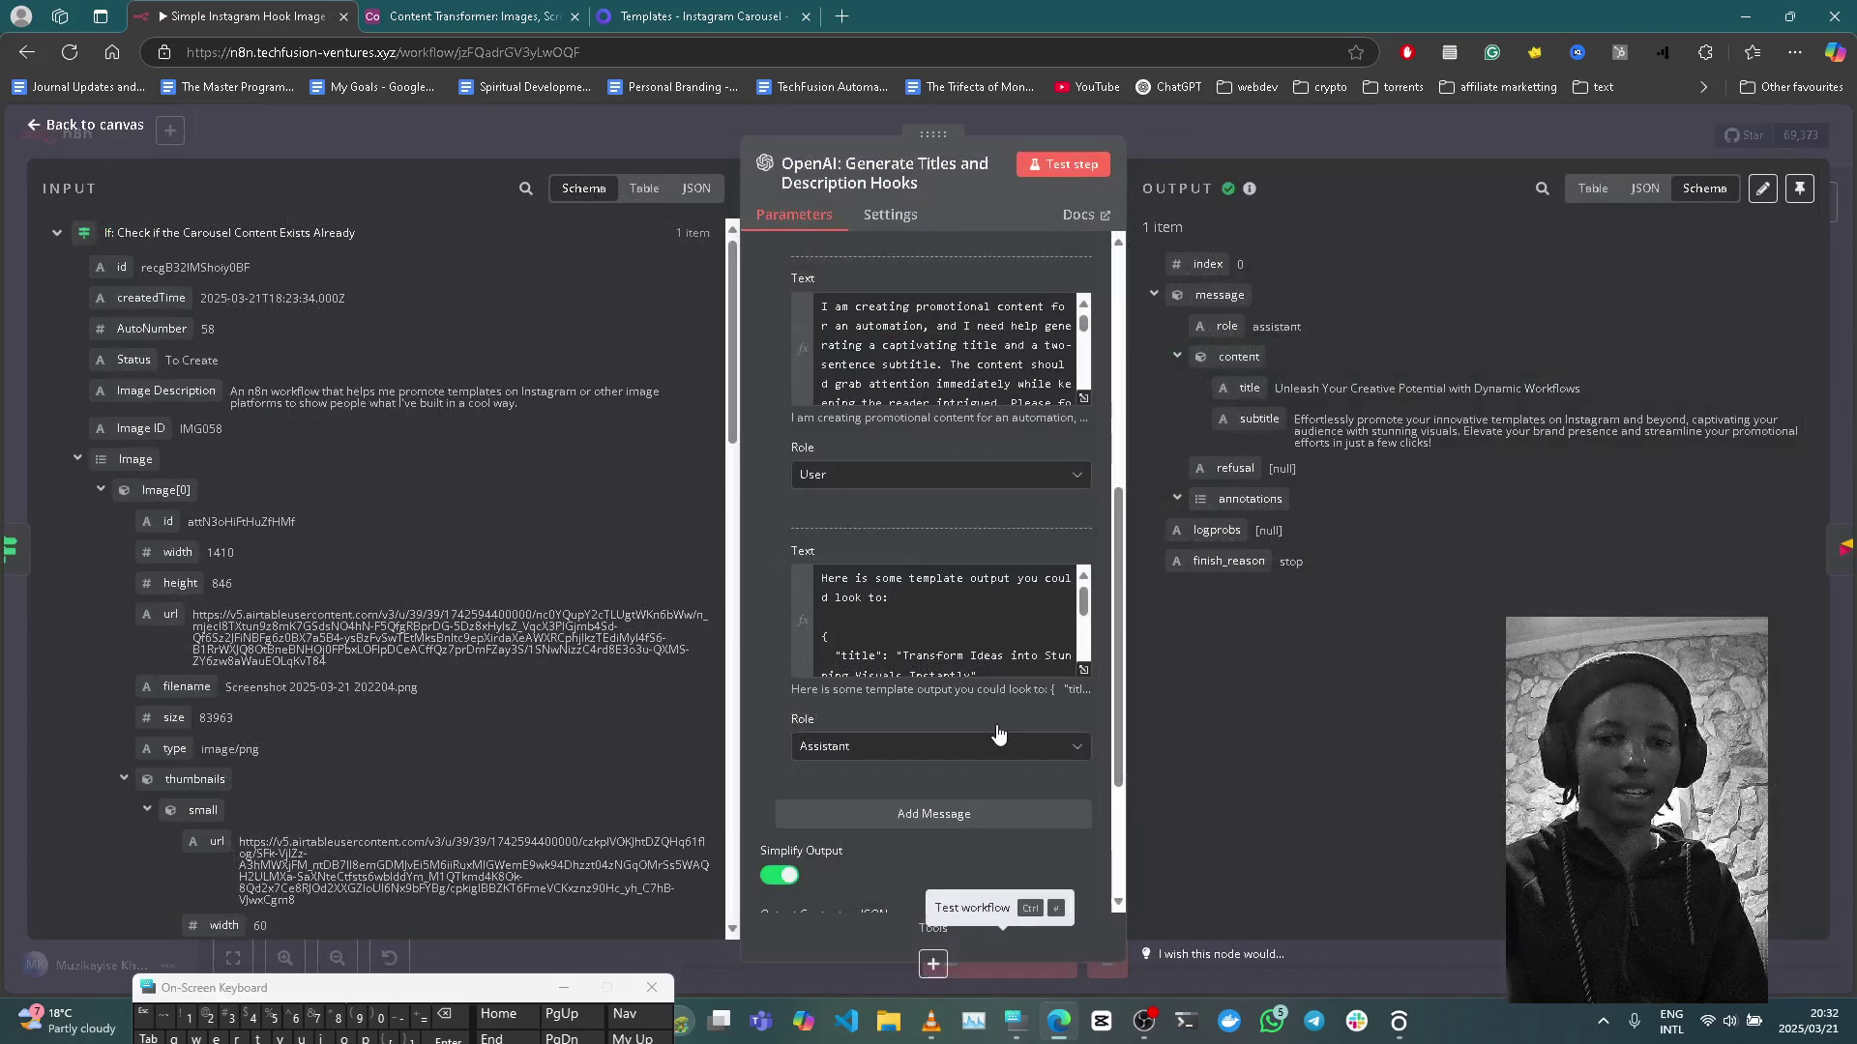
left_click(1082, 669)
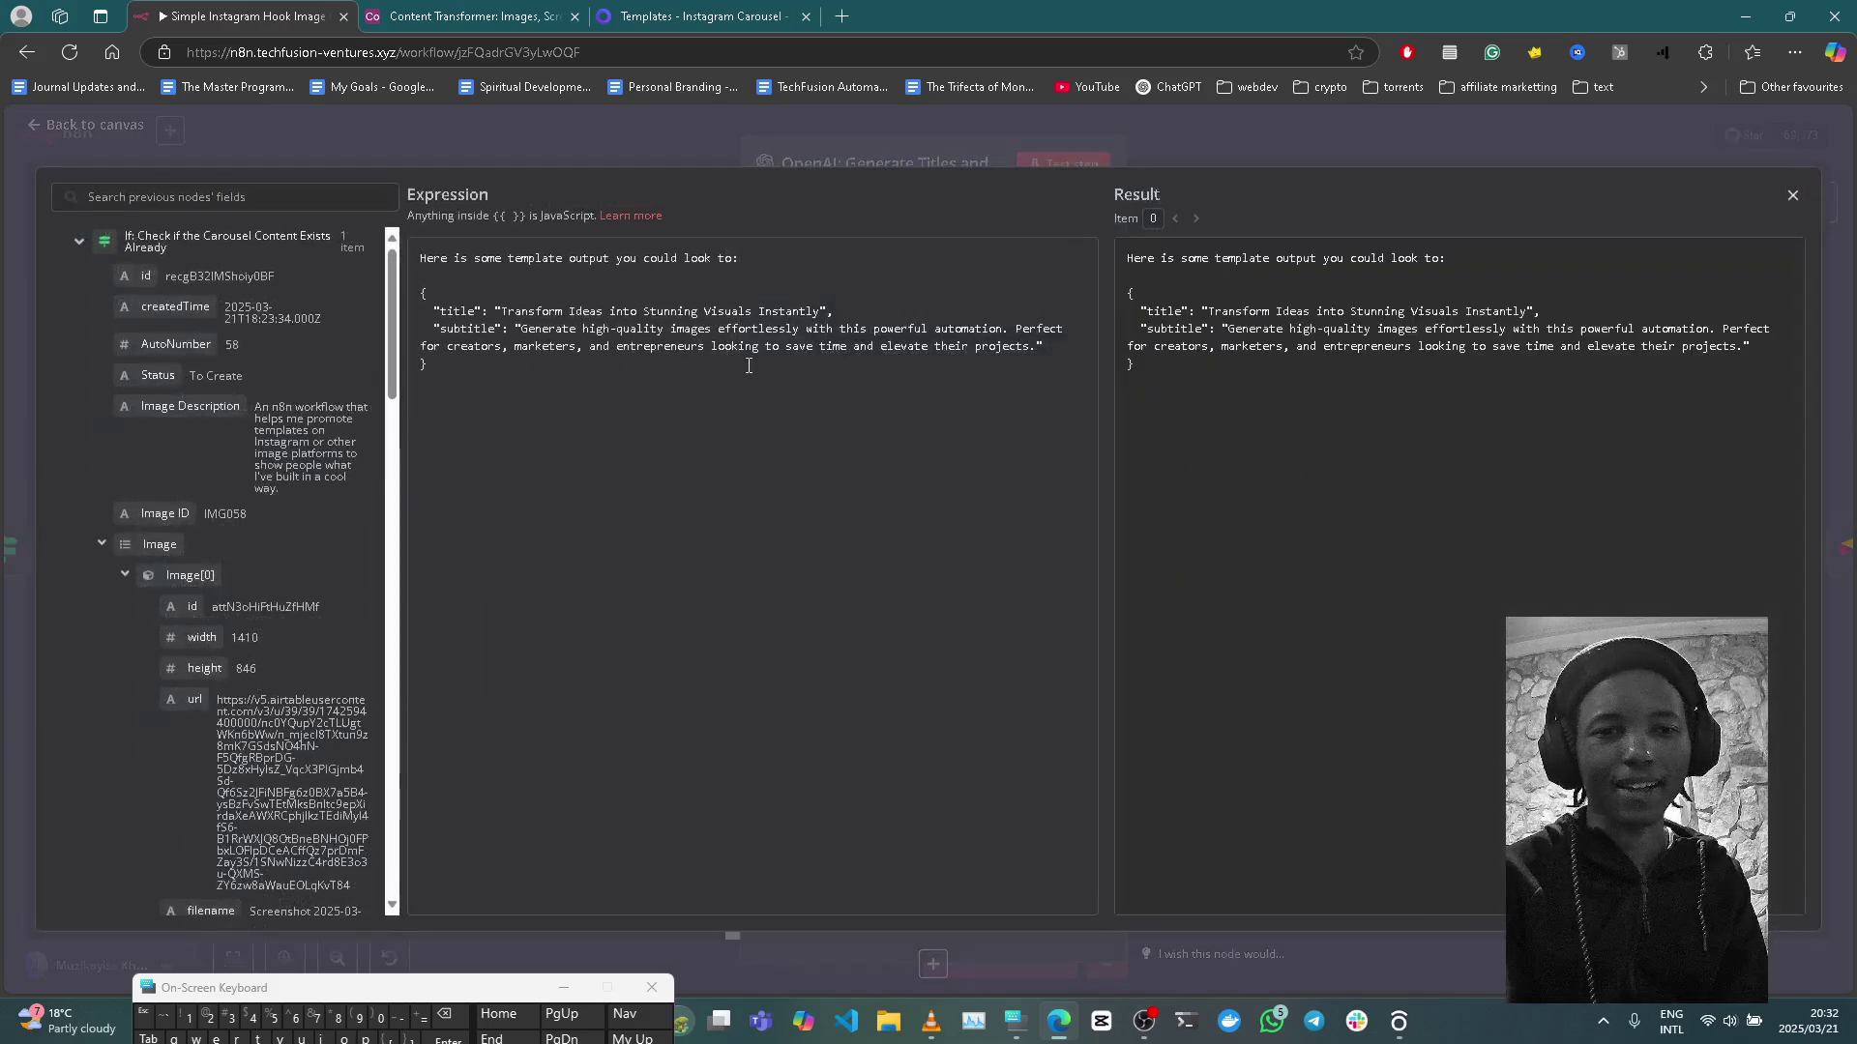
left_click(1232, 154)
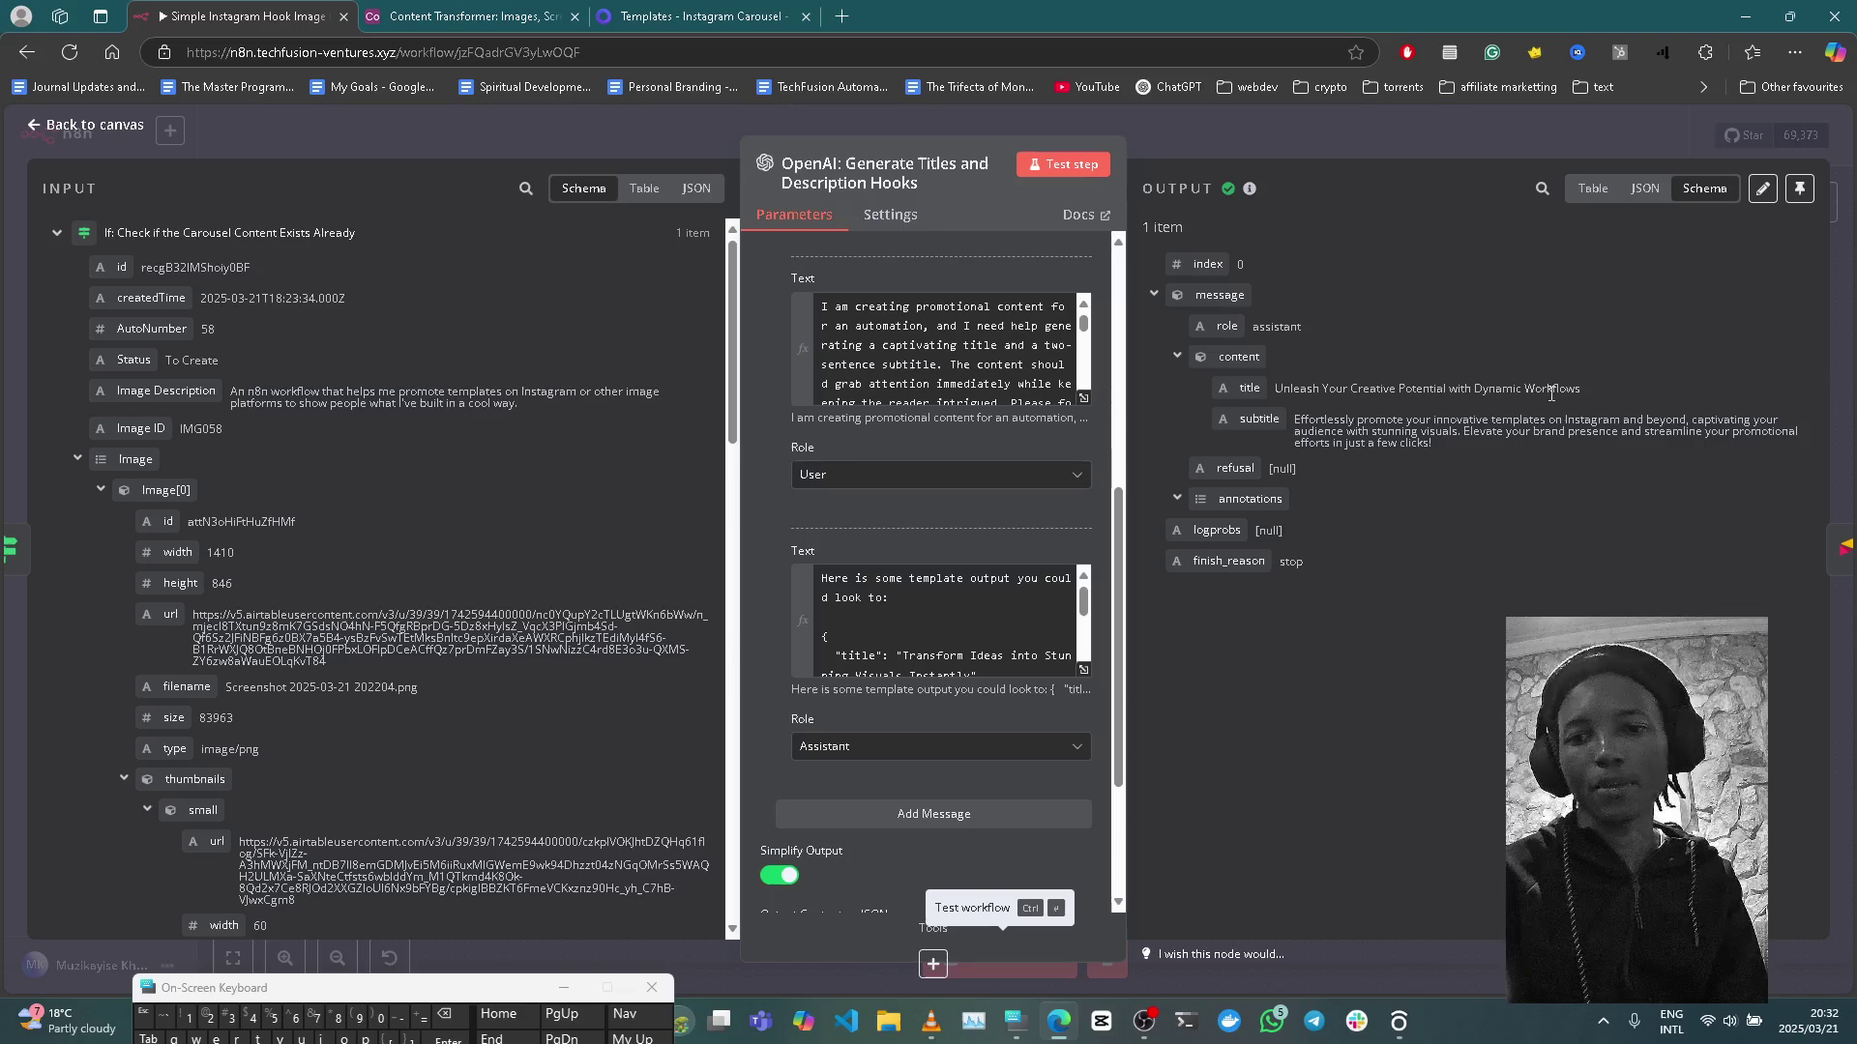
Step: View the generated hook image of record IMG058 in Airtable, and go back to n8n's workflow canvas
left_click(470, 16)
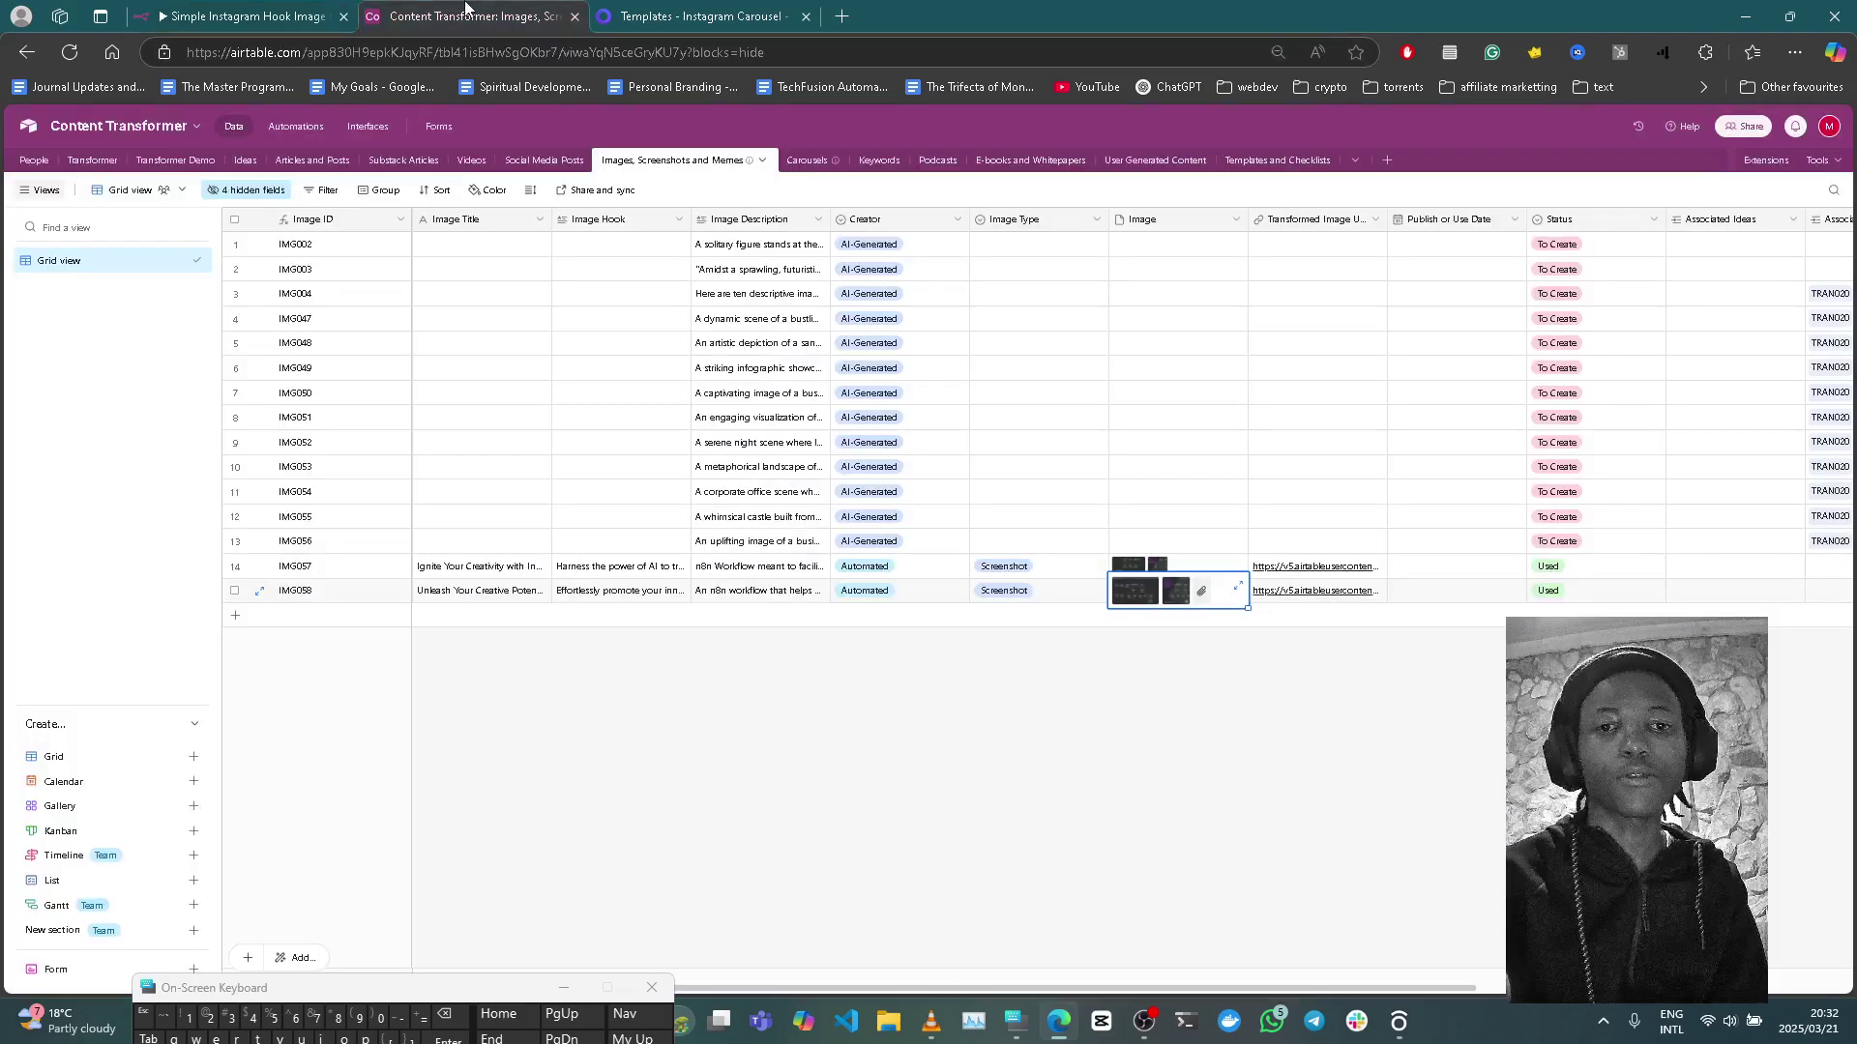
left_click(1176, 592)
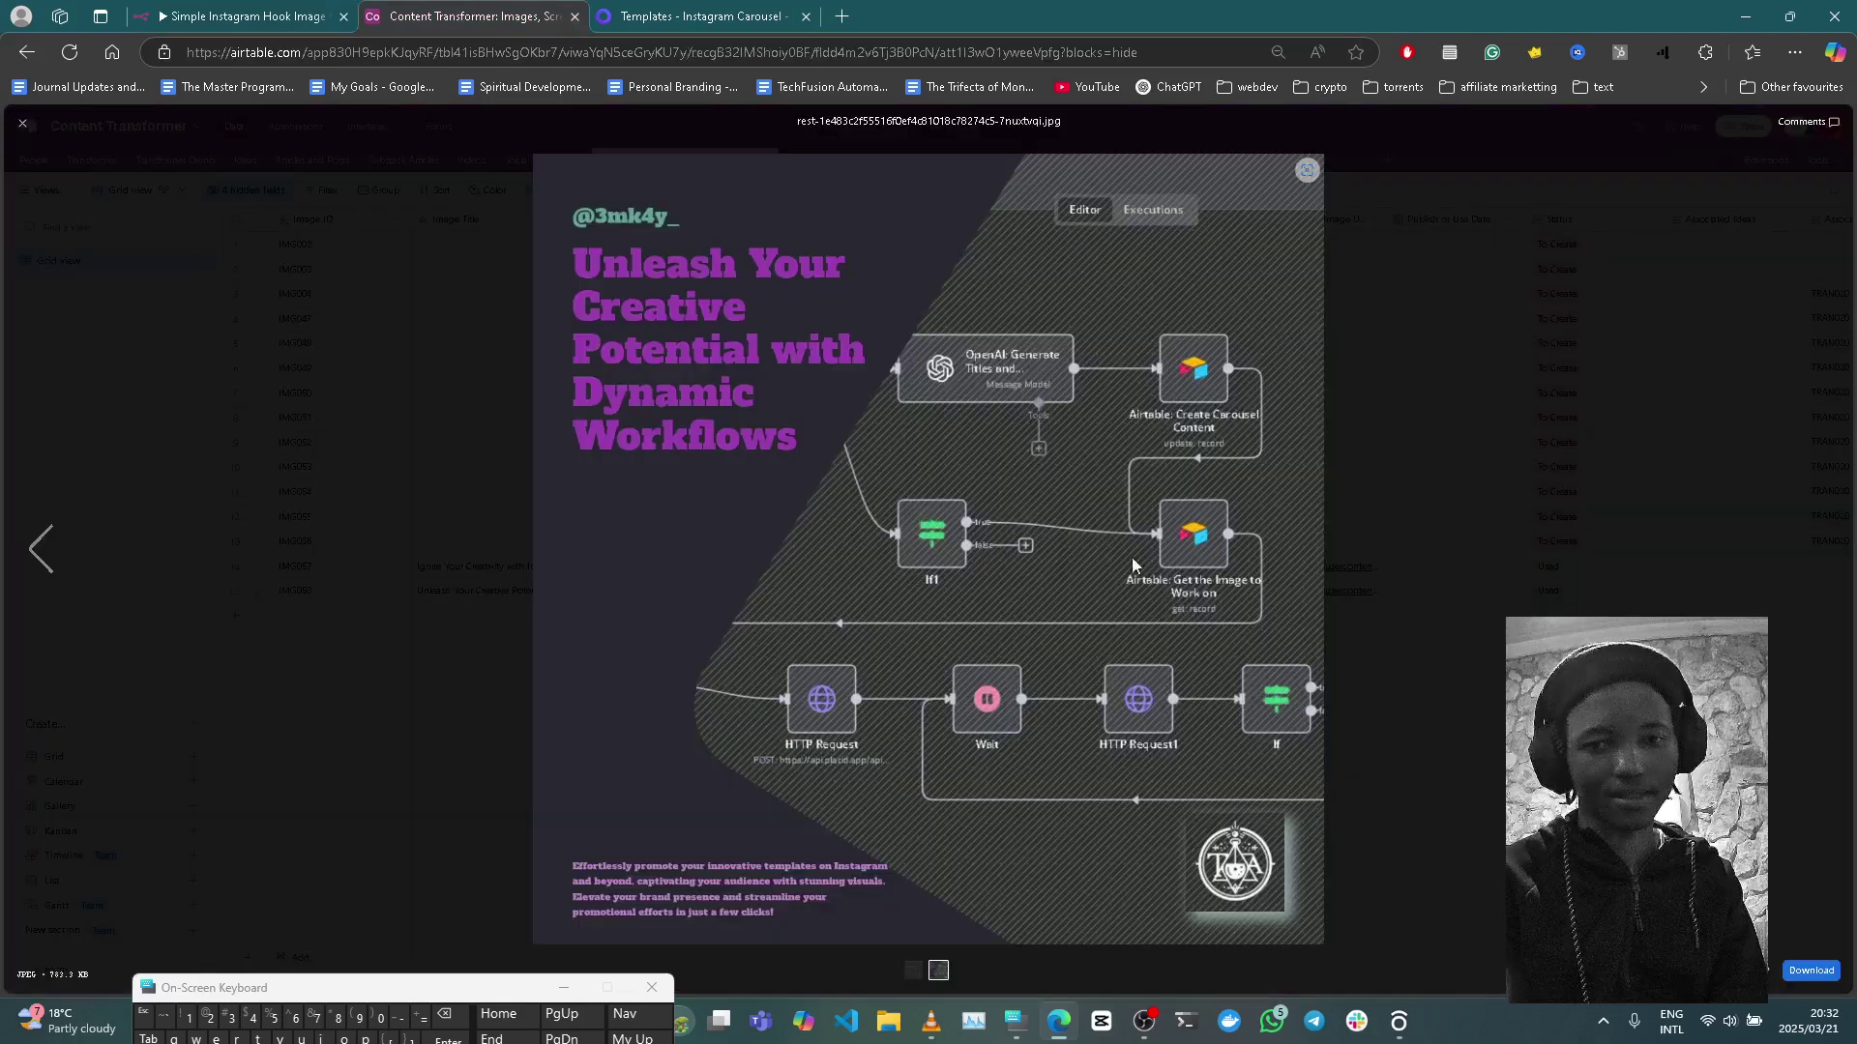
left_click(300, 15)
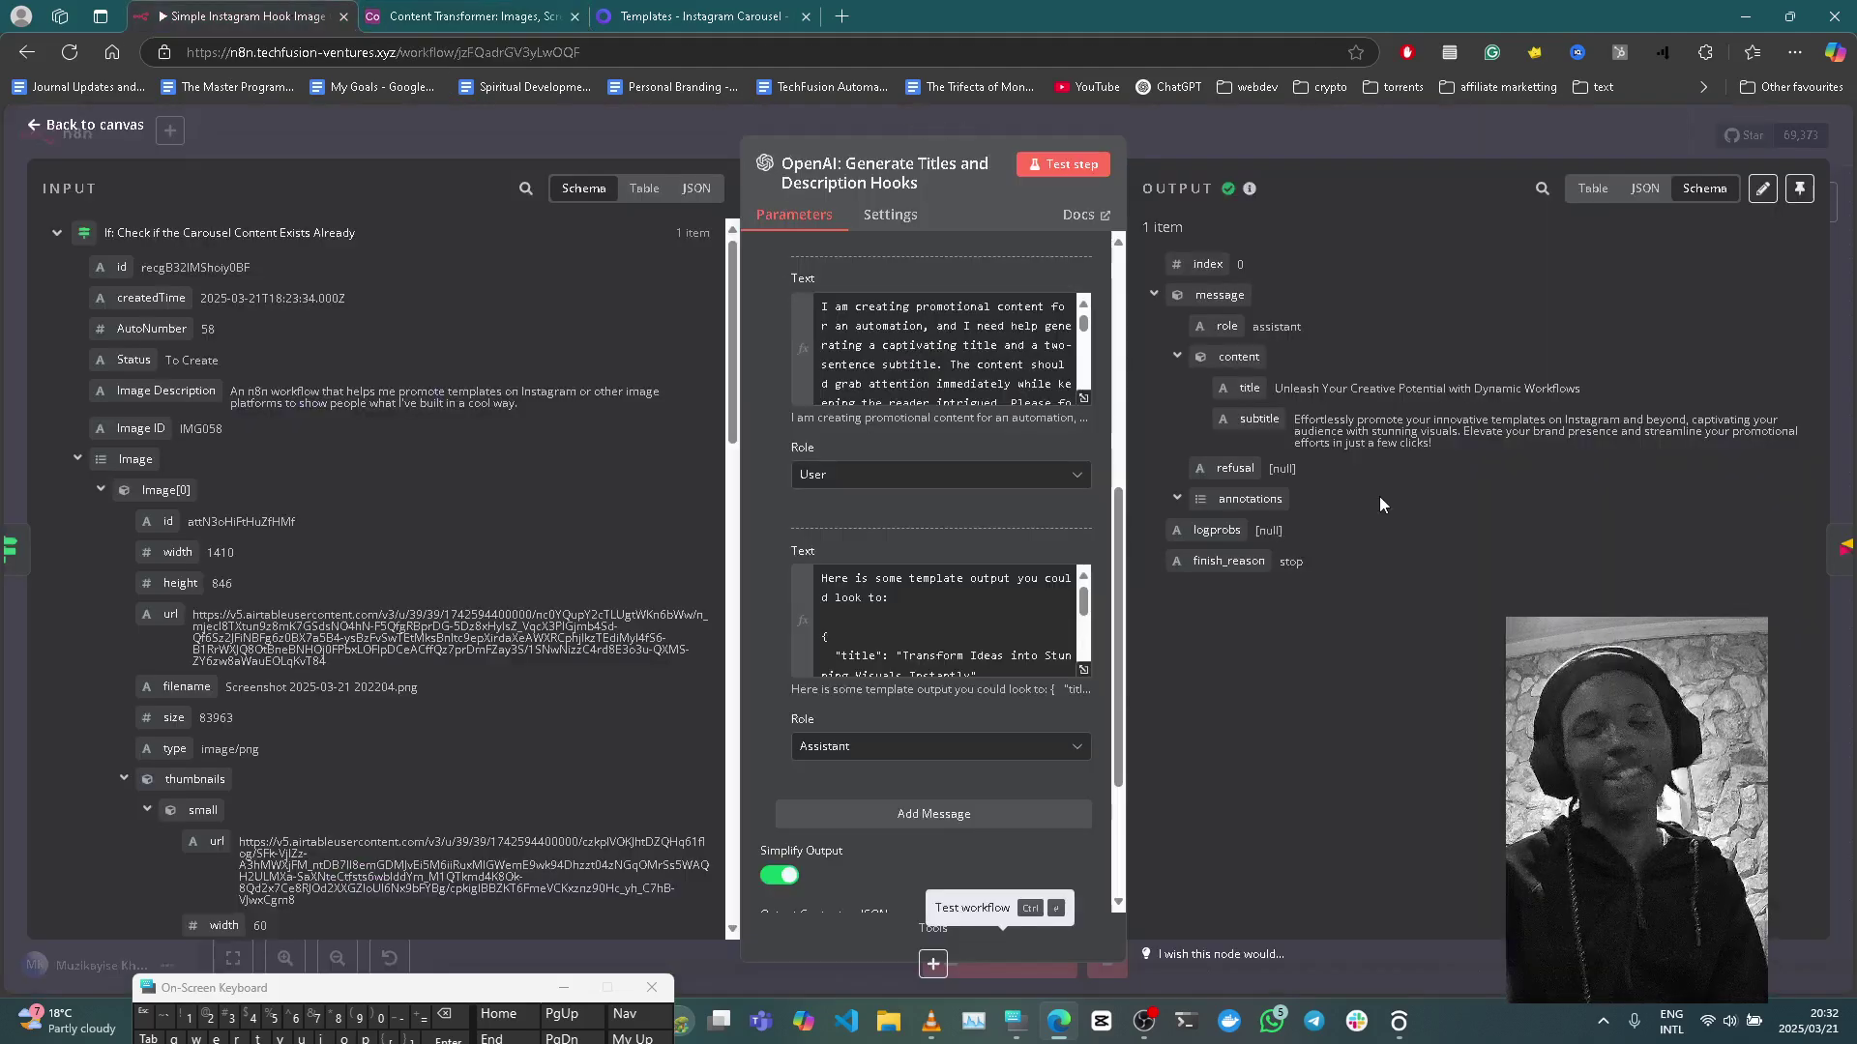
left_click(1160, 122)
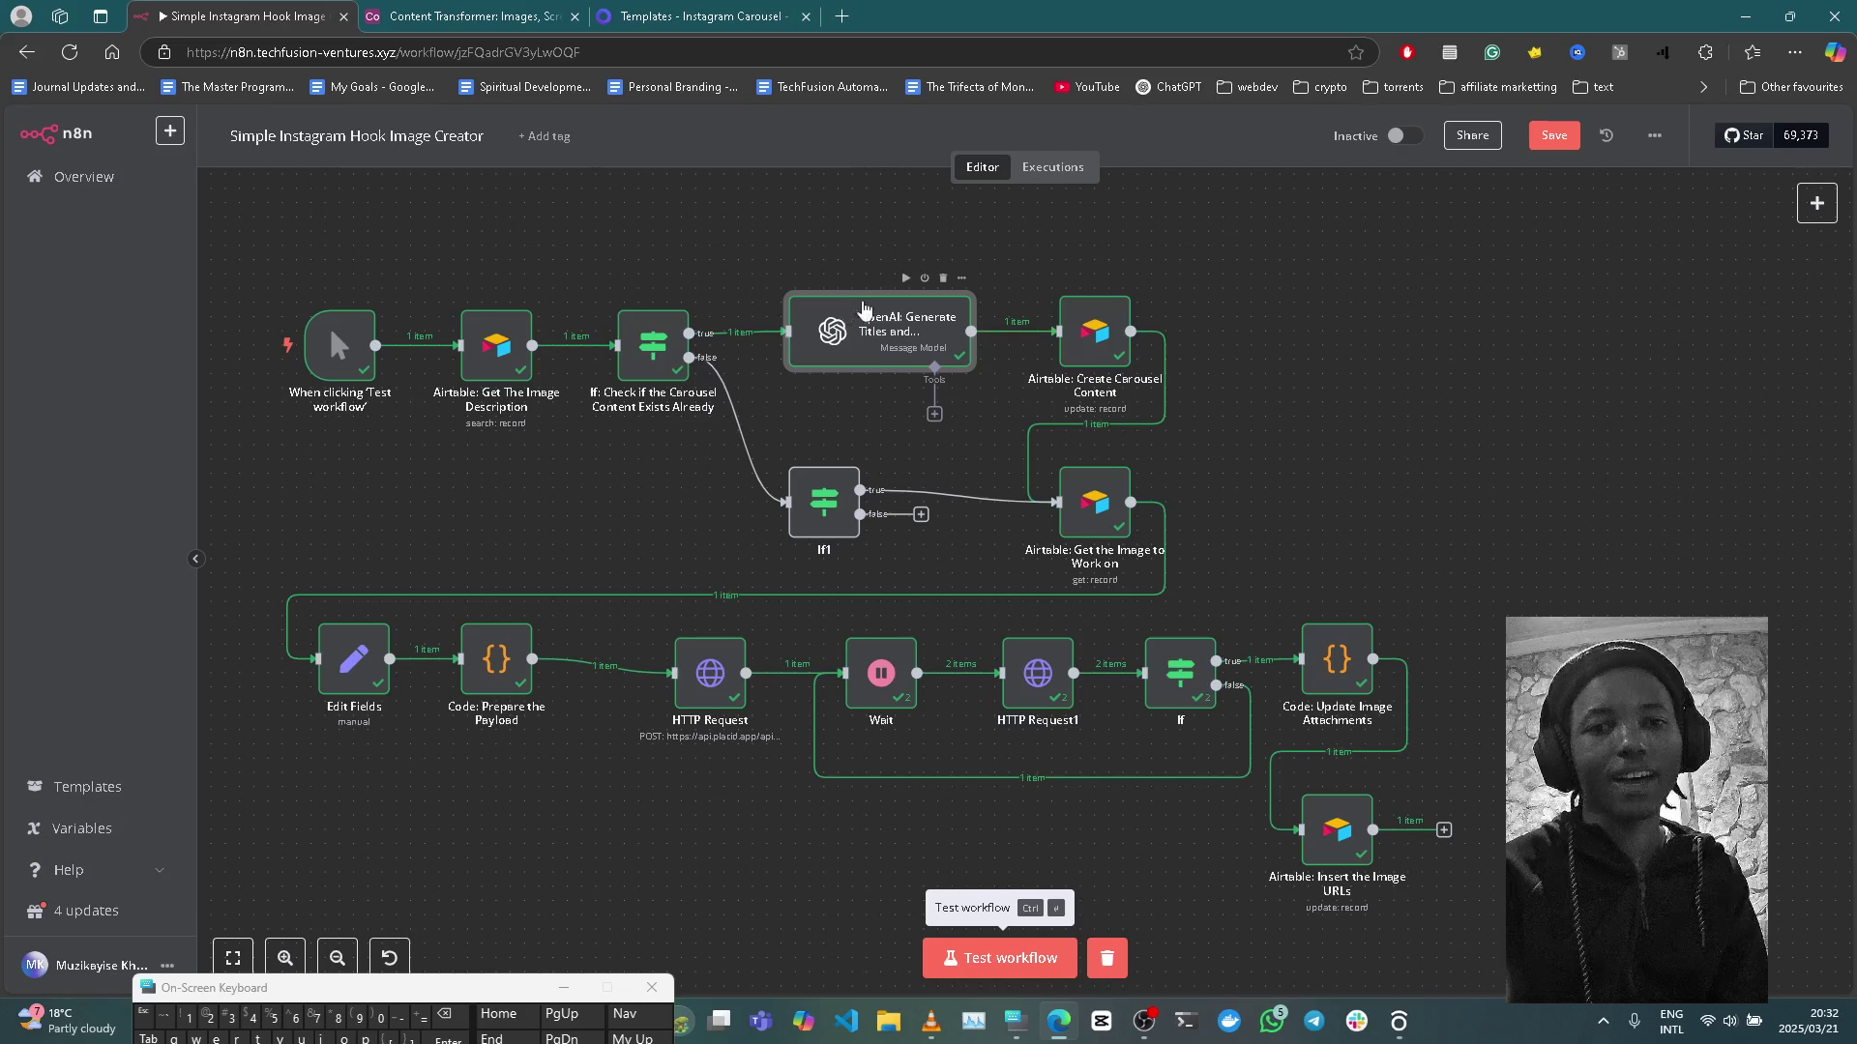
Step: Close the generated image in Airtable, view IMG058's original workflow screenshot, and return to the n8n canvas
left_click(426, 13)
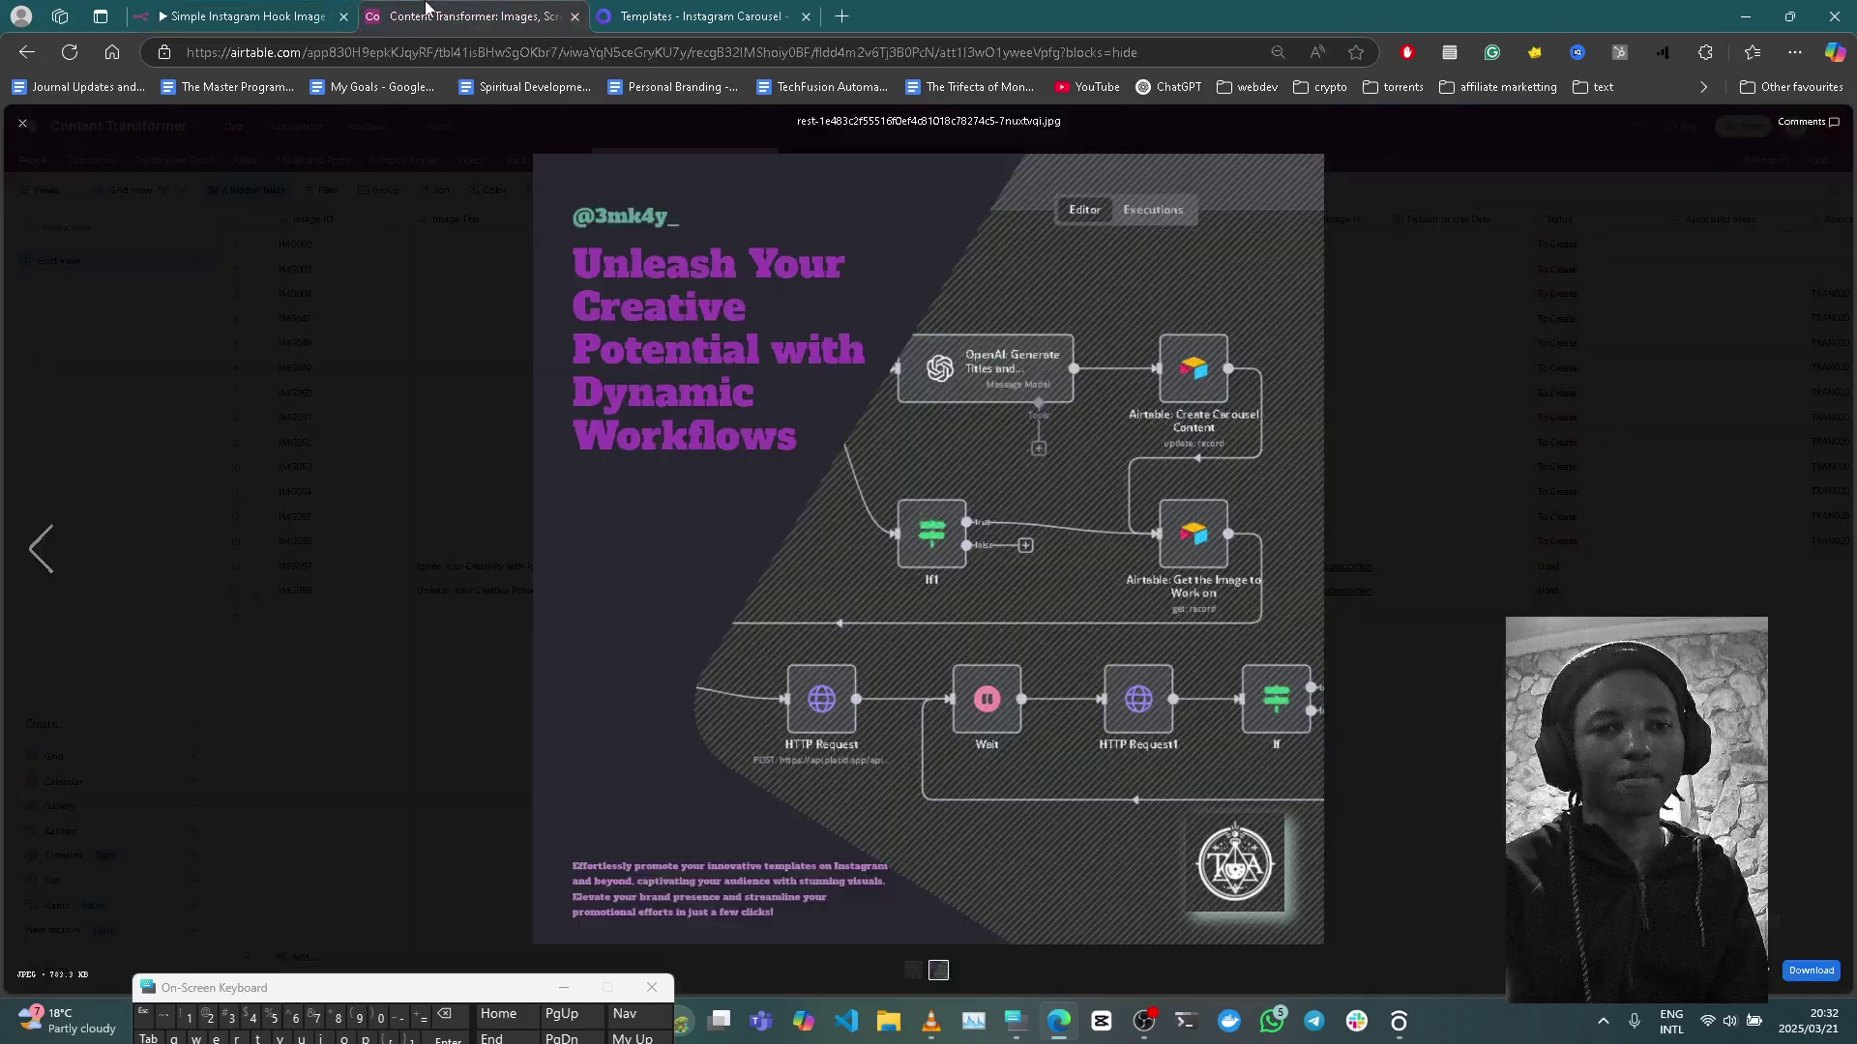
left_click(1340, 649)
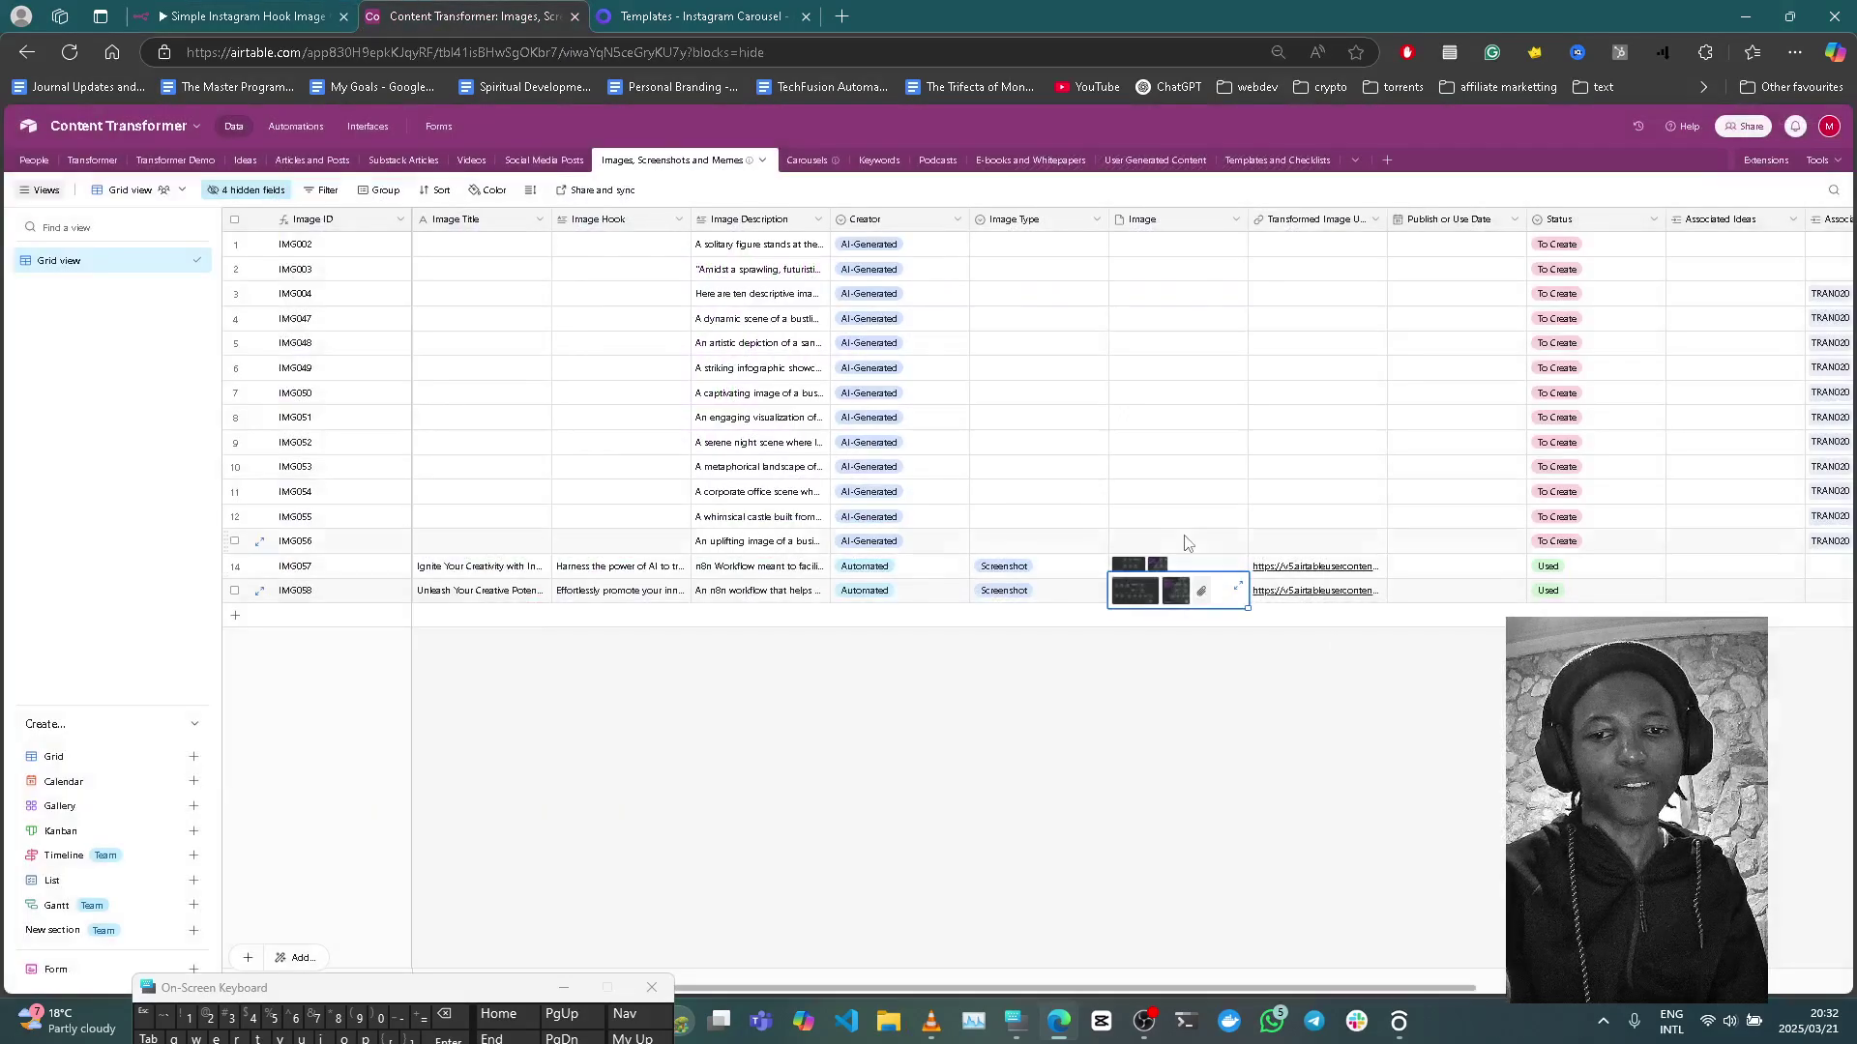
left_click(1135, 594)
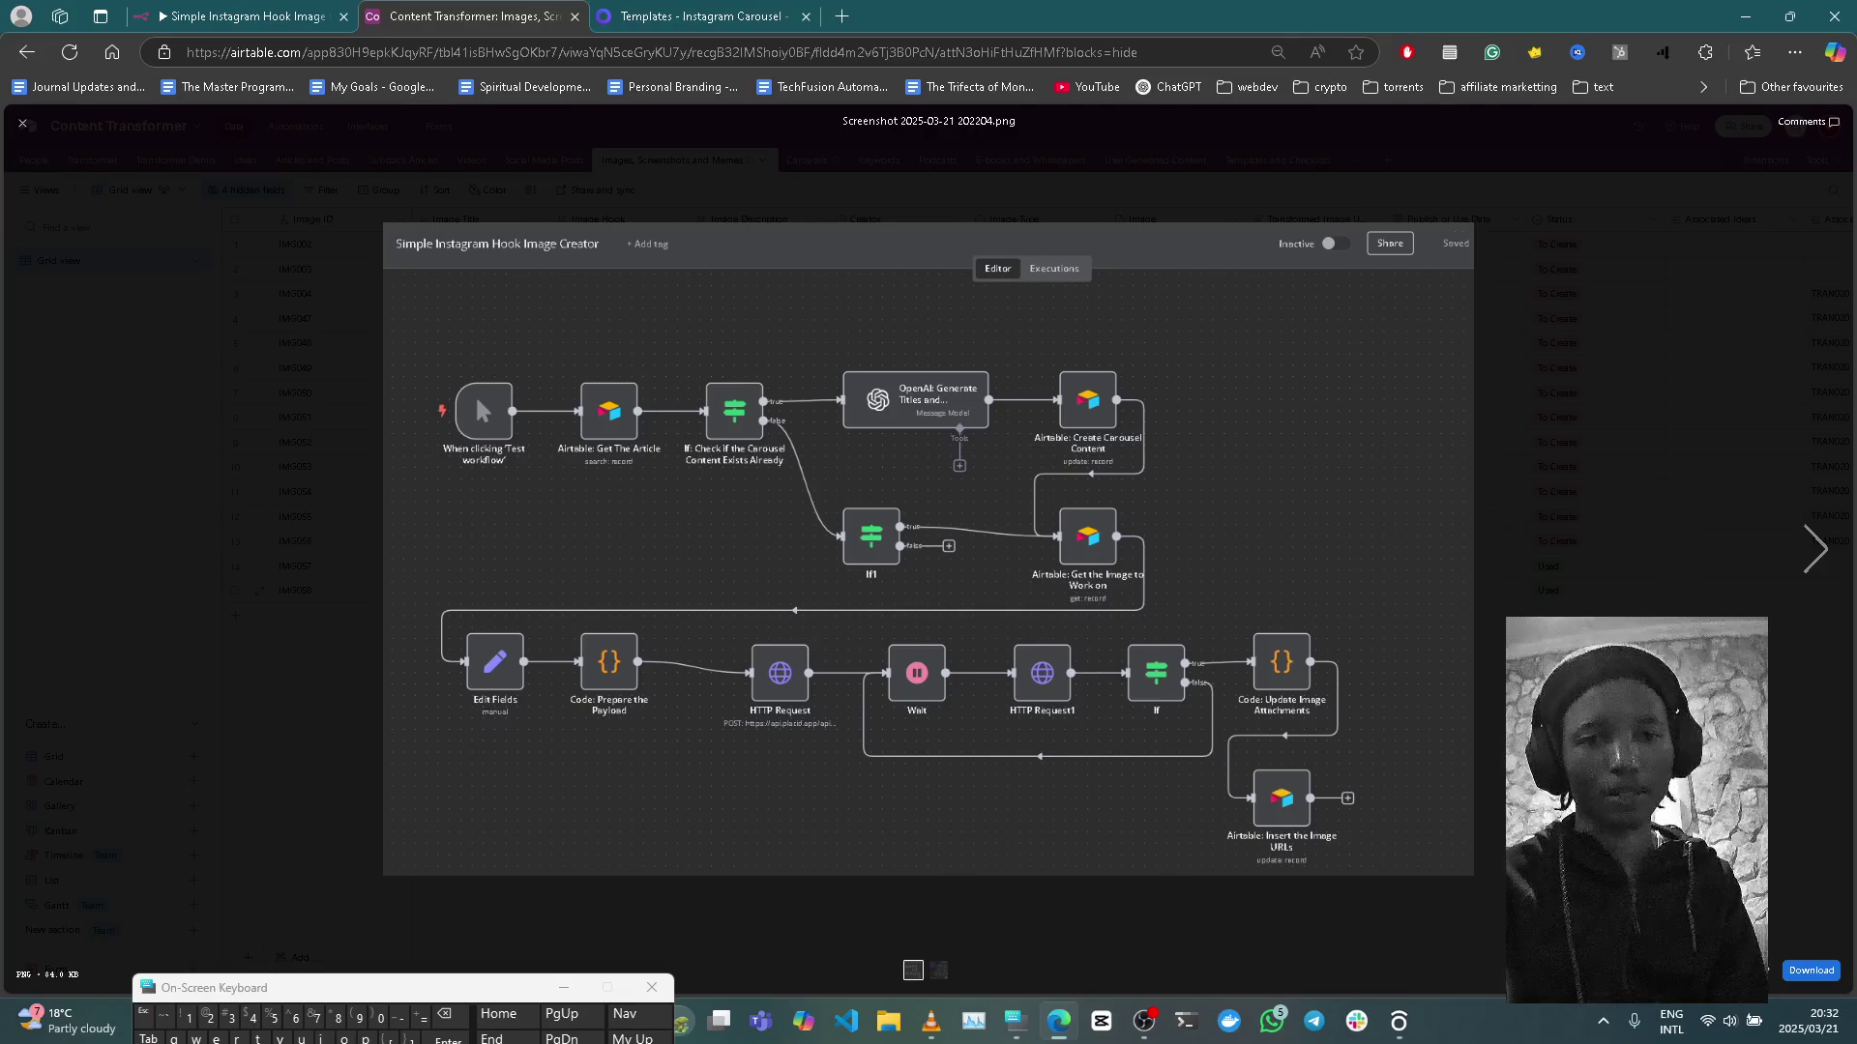
key("Escape")
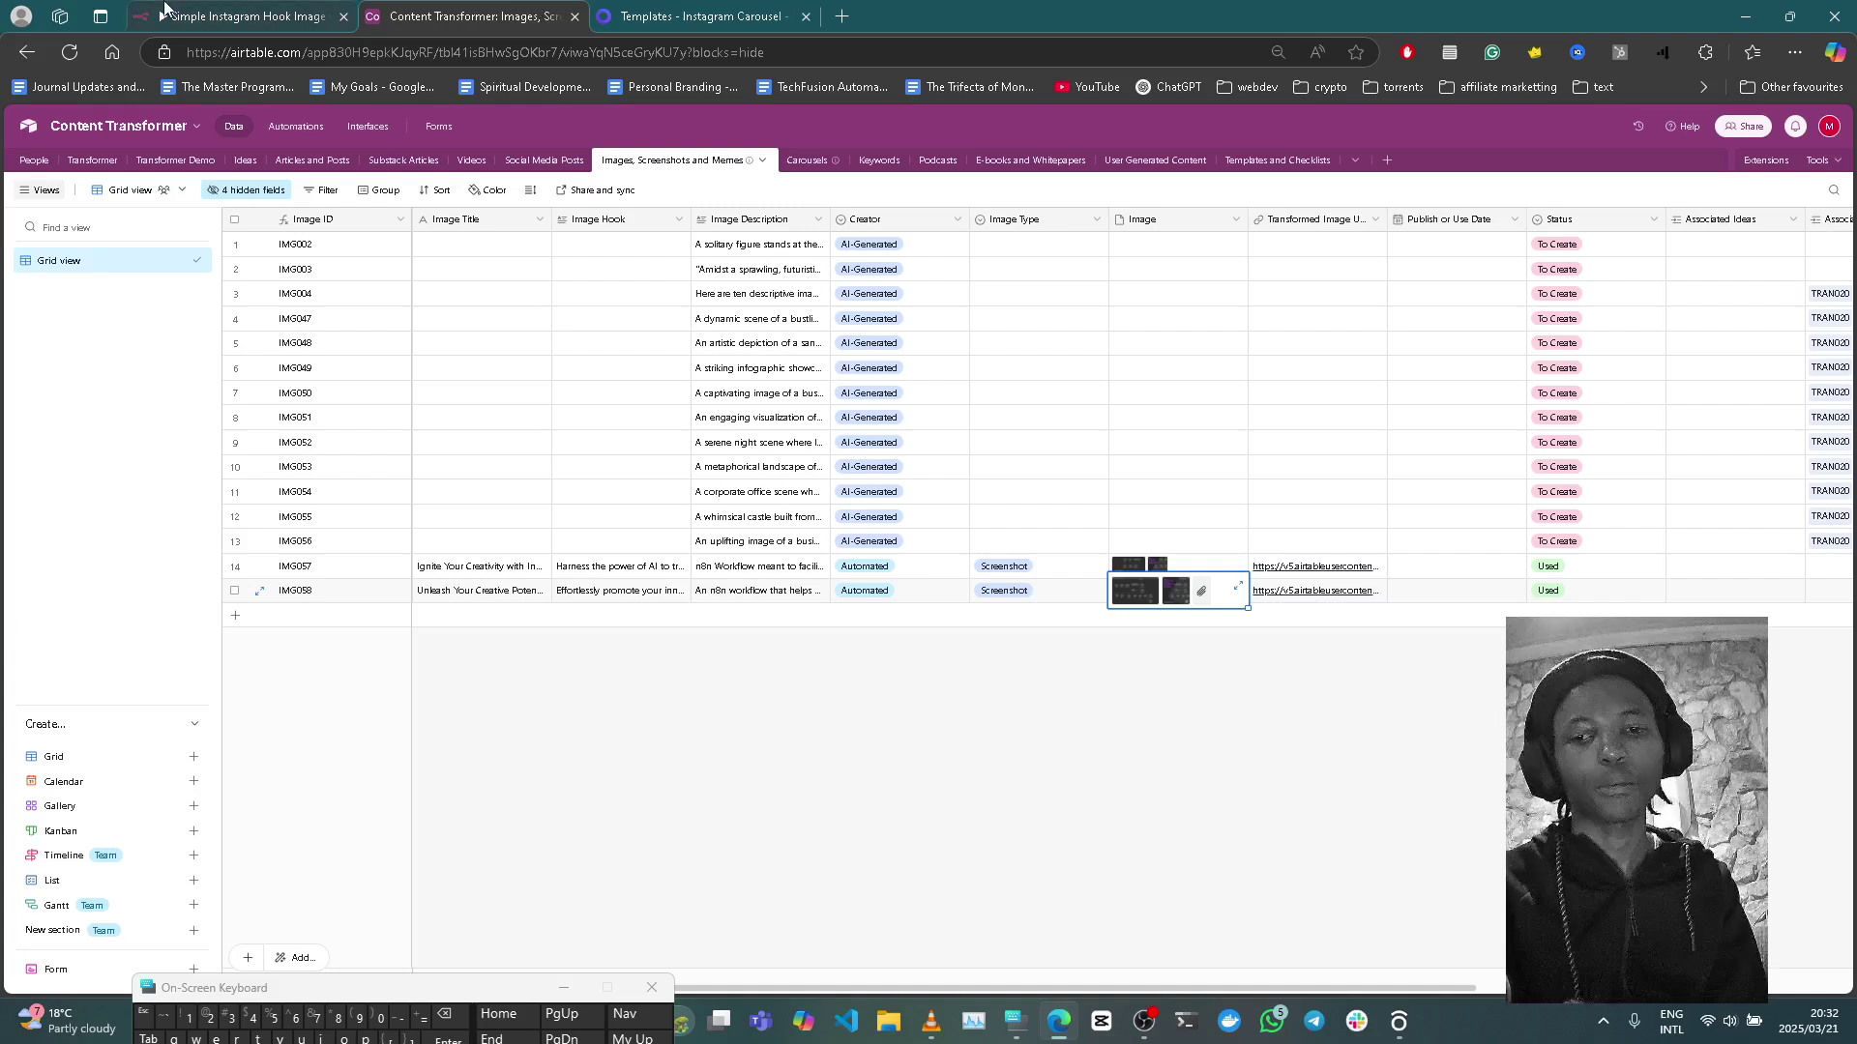
mouse_move(164, 9)
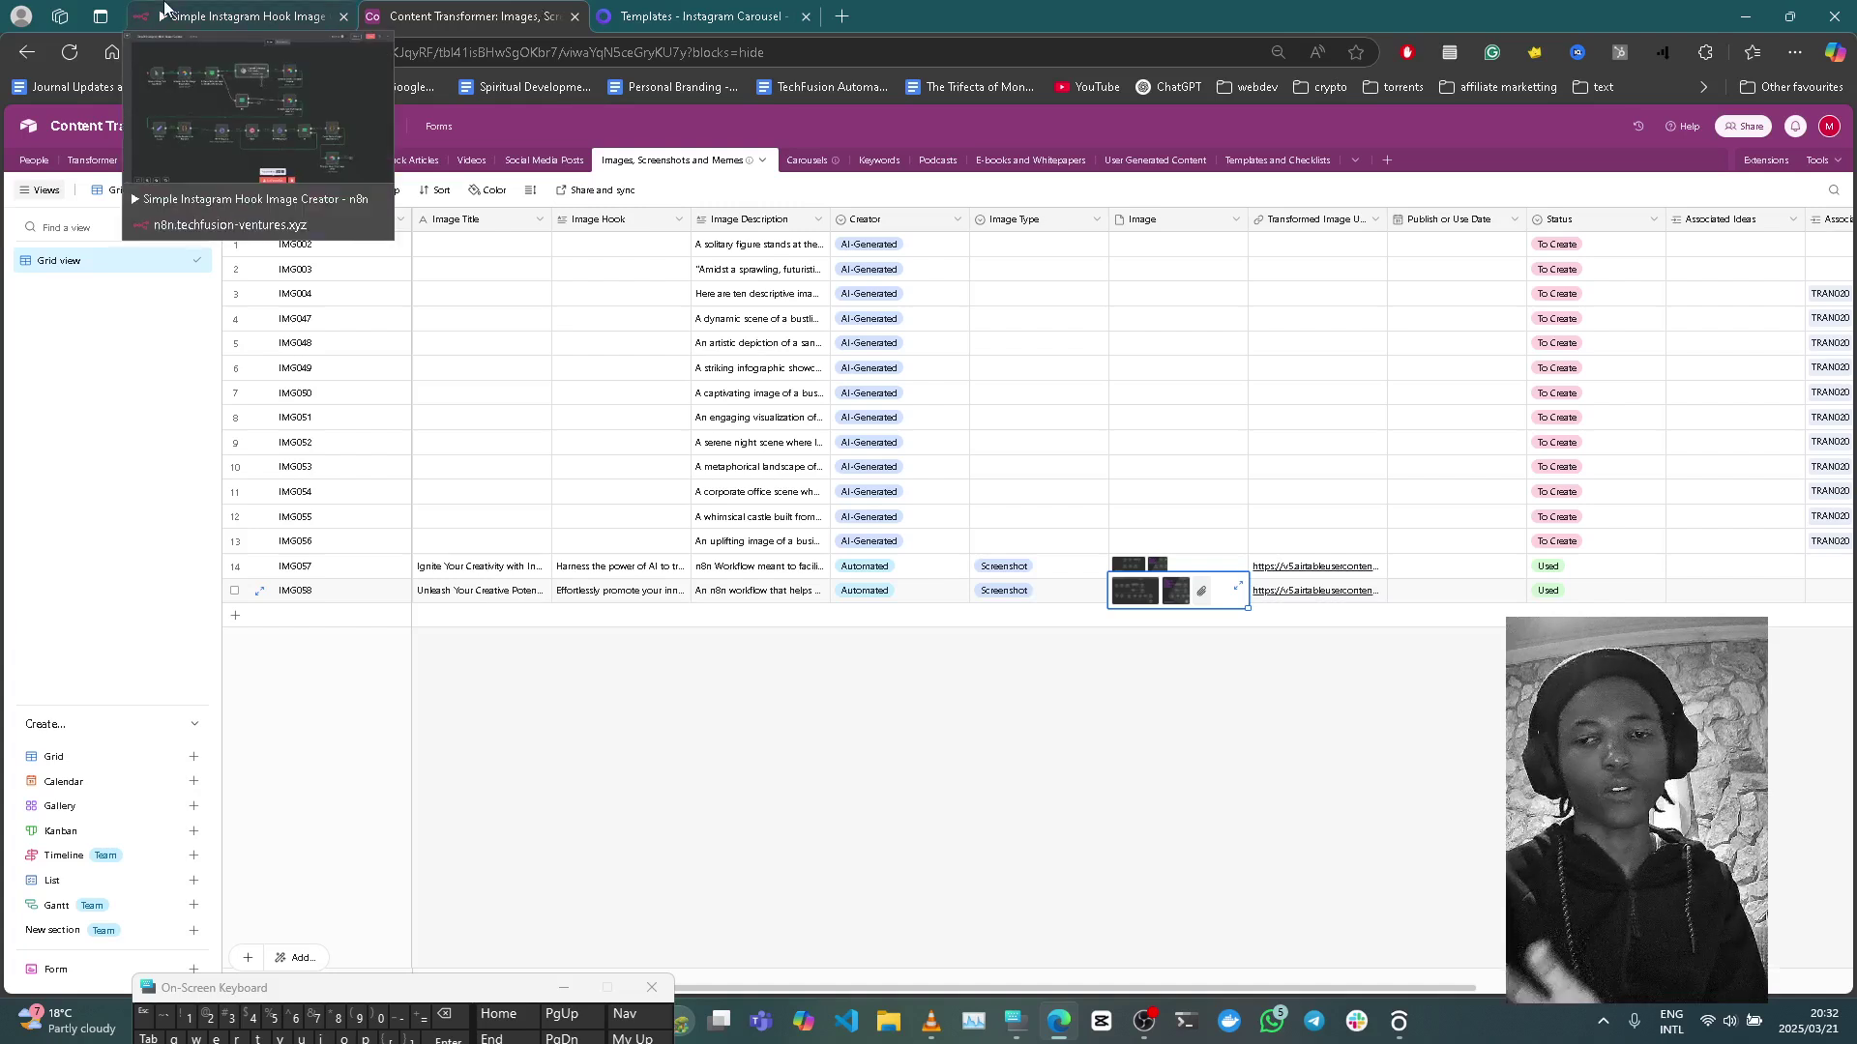
left_click(163, 12)
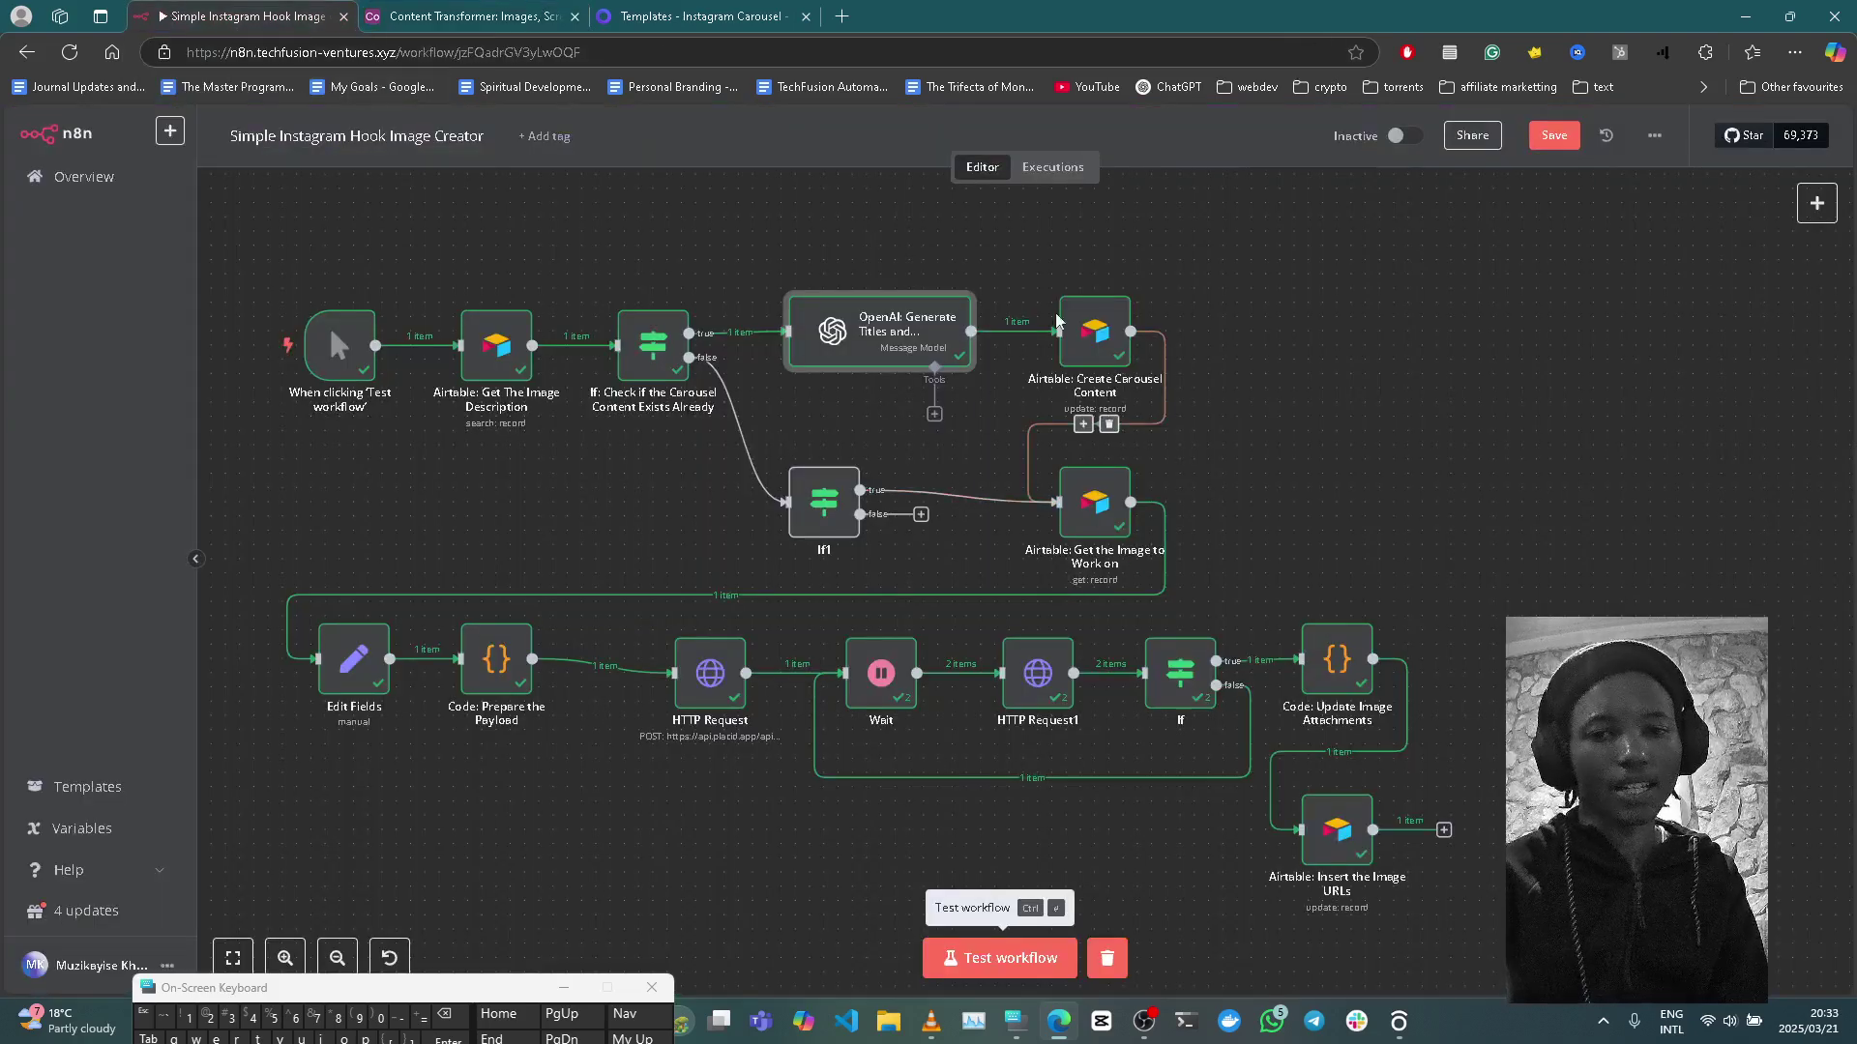
Step: In the Get the Image to Work on node, change the Record ID expression to {{ $('Airtable: Get The Image Description').first().json.id }} and close the node
left_click(1117, 523)
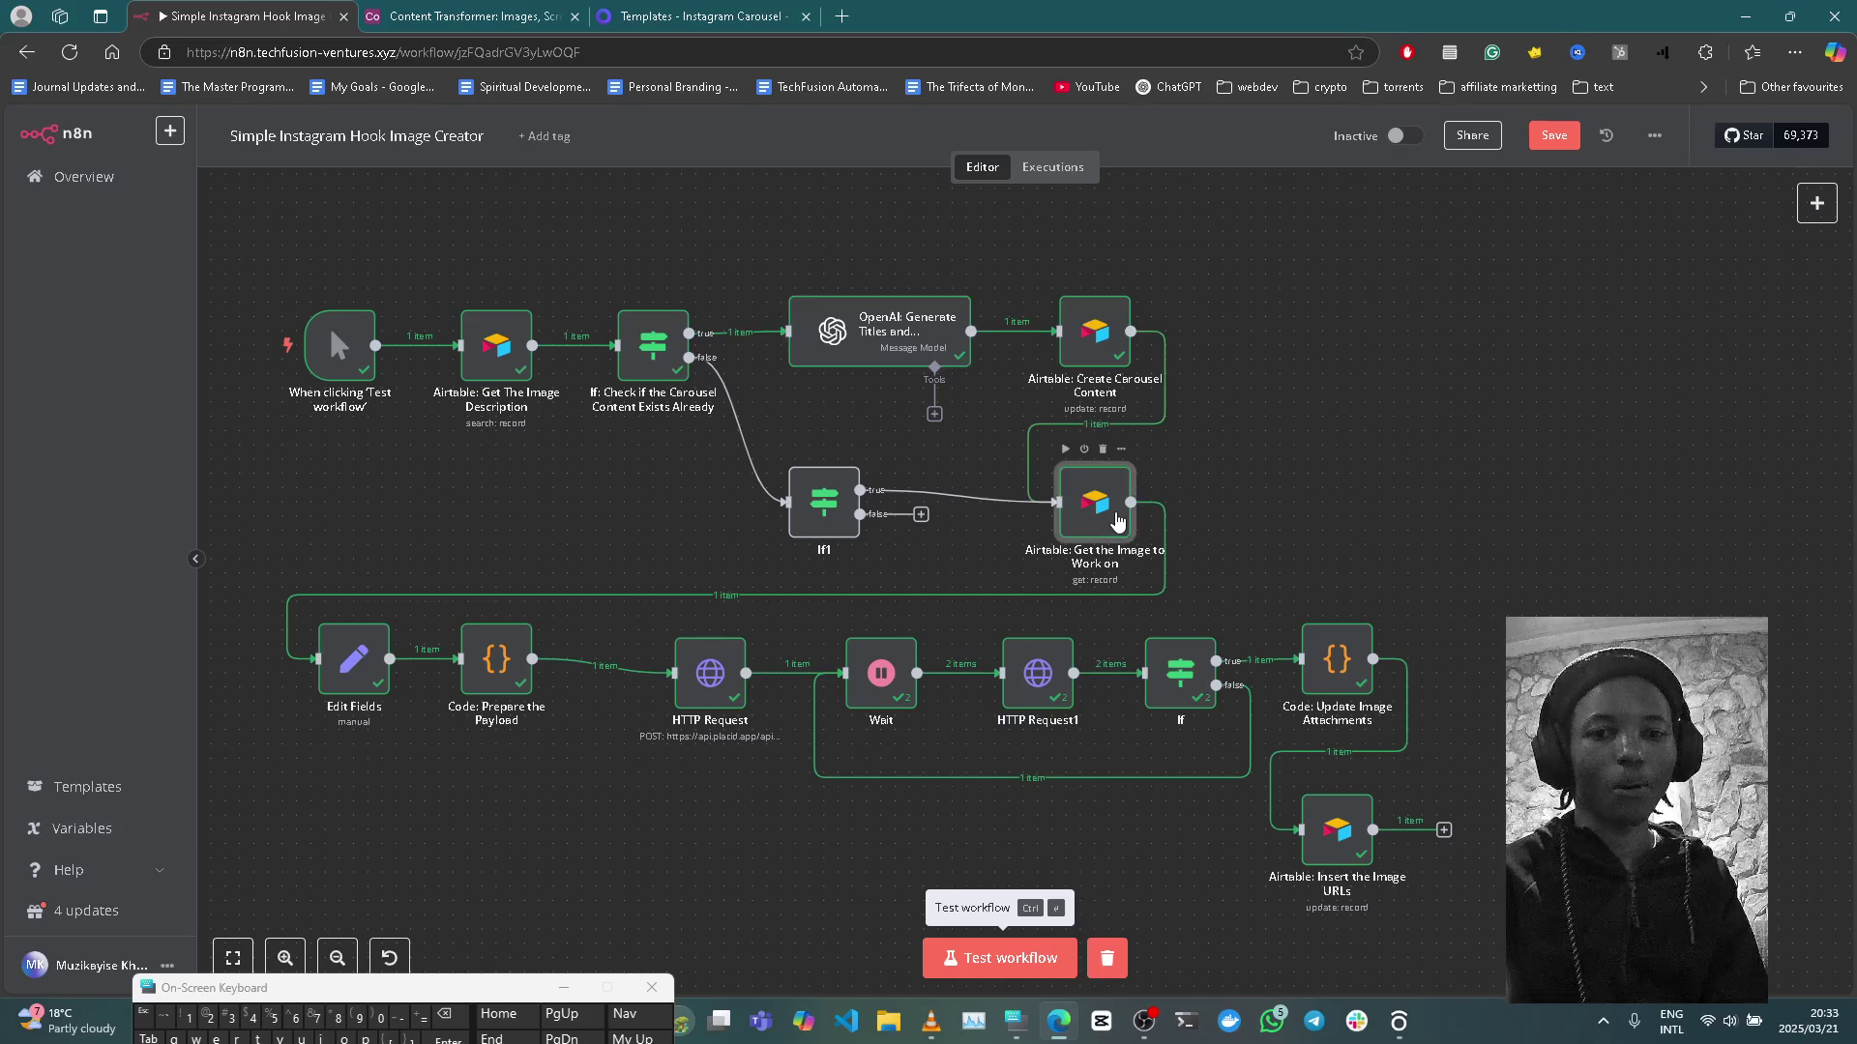
double_click(1117, 521)
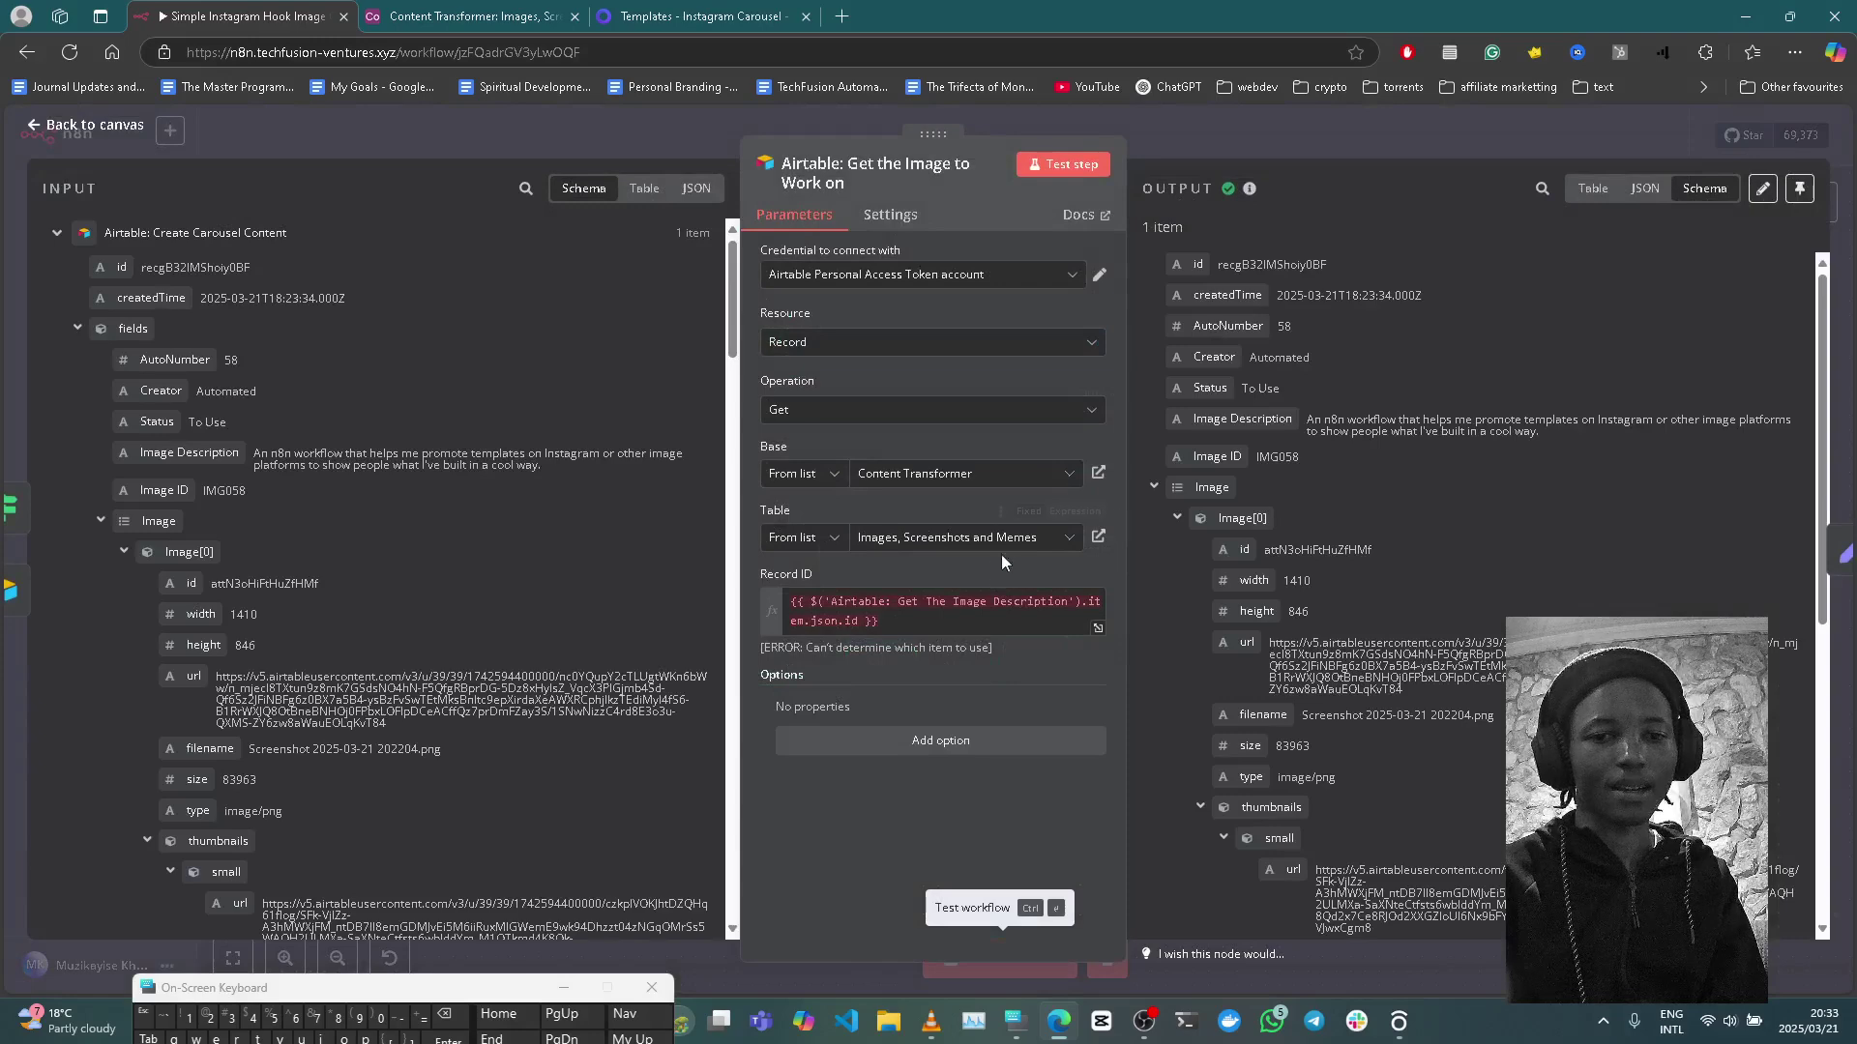
left_click(807, 622)
key("BackSpace")
key("BackSpace")
key("BackSpace")
key("BackSpace")
key("BackSpace")
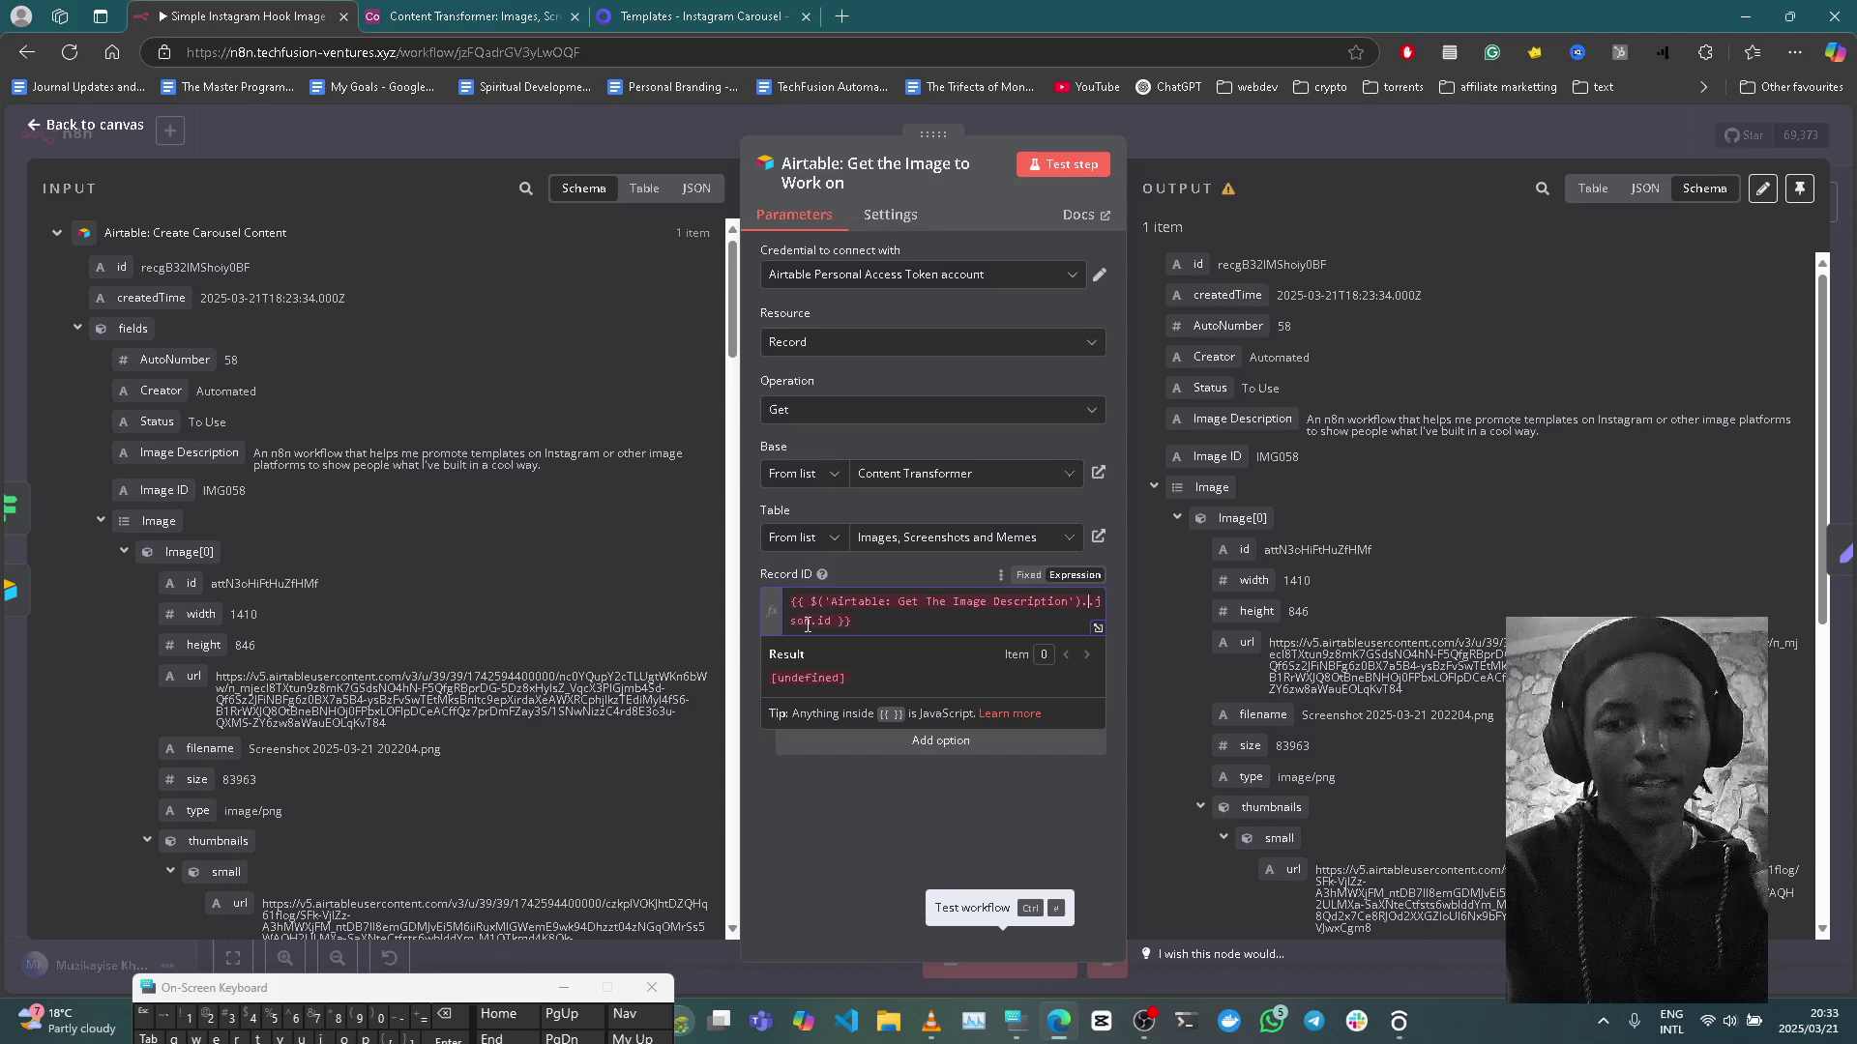
type("first.")
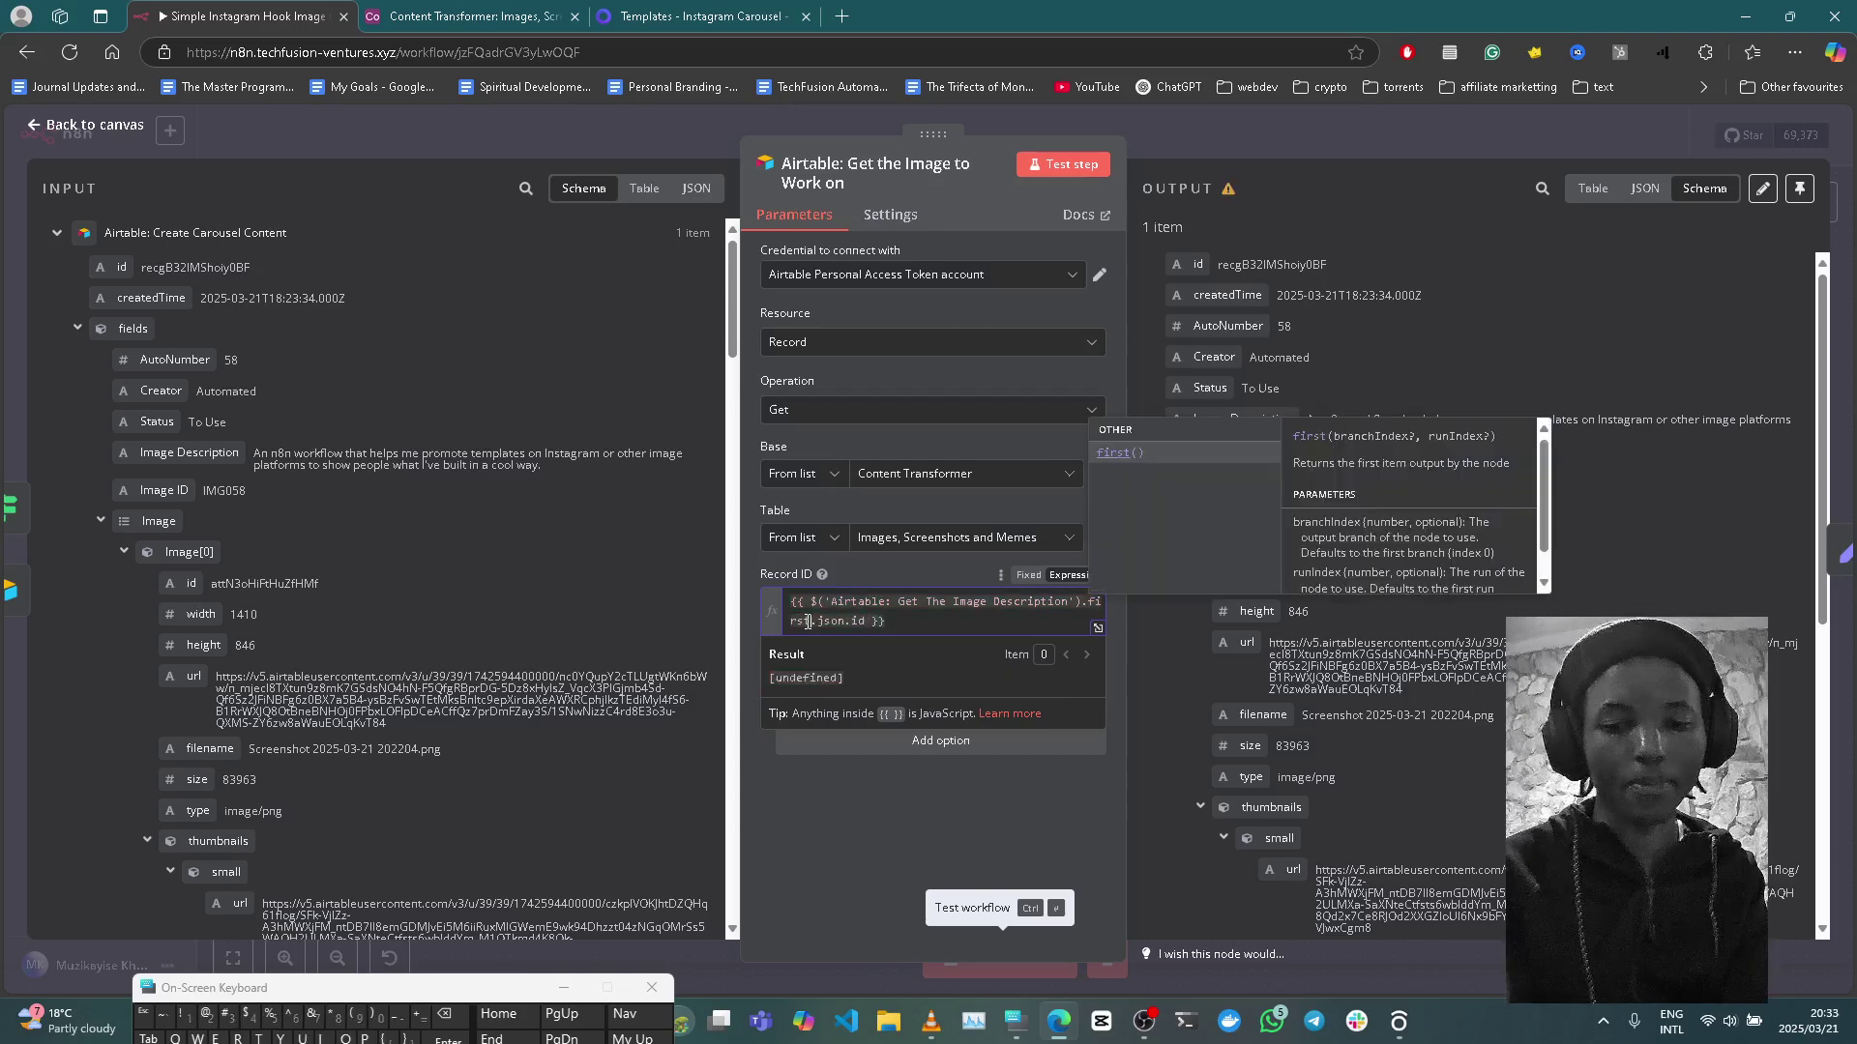
key("Return")
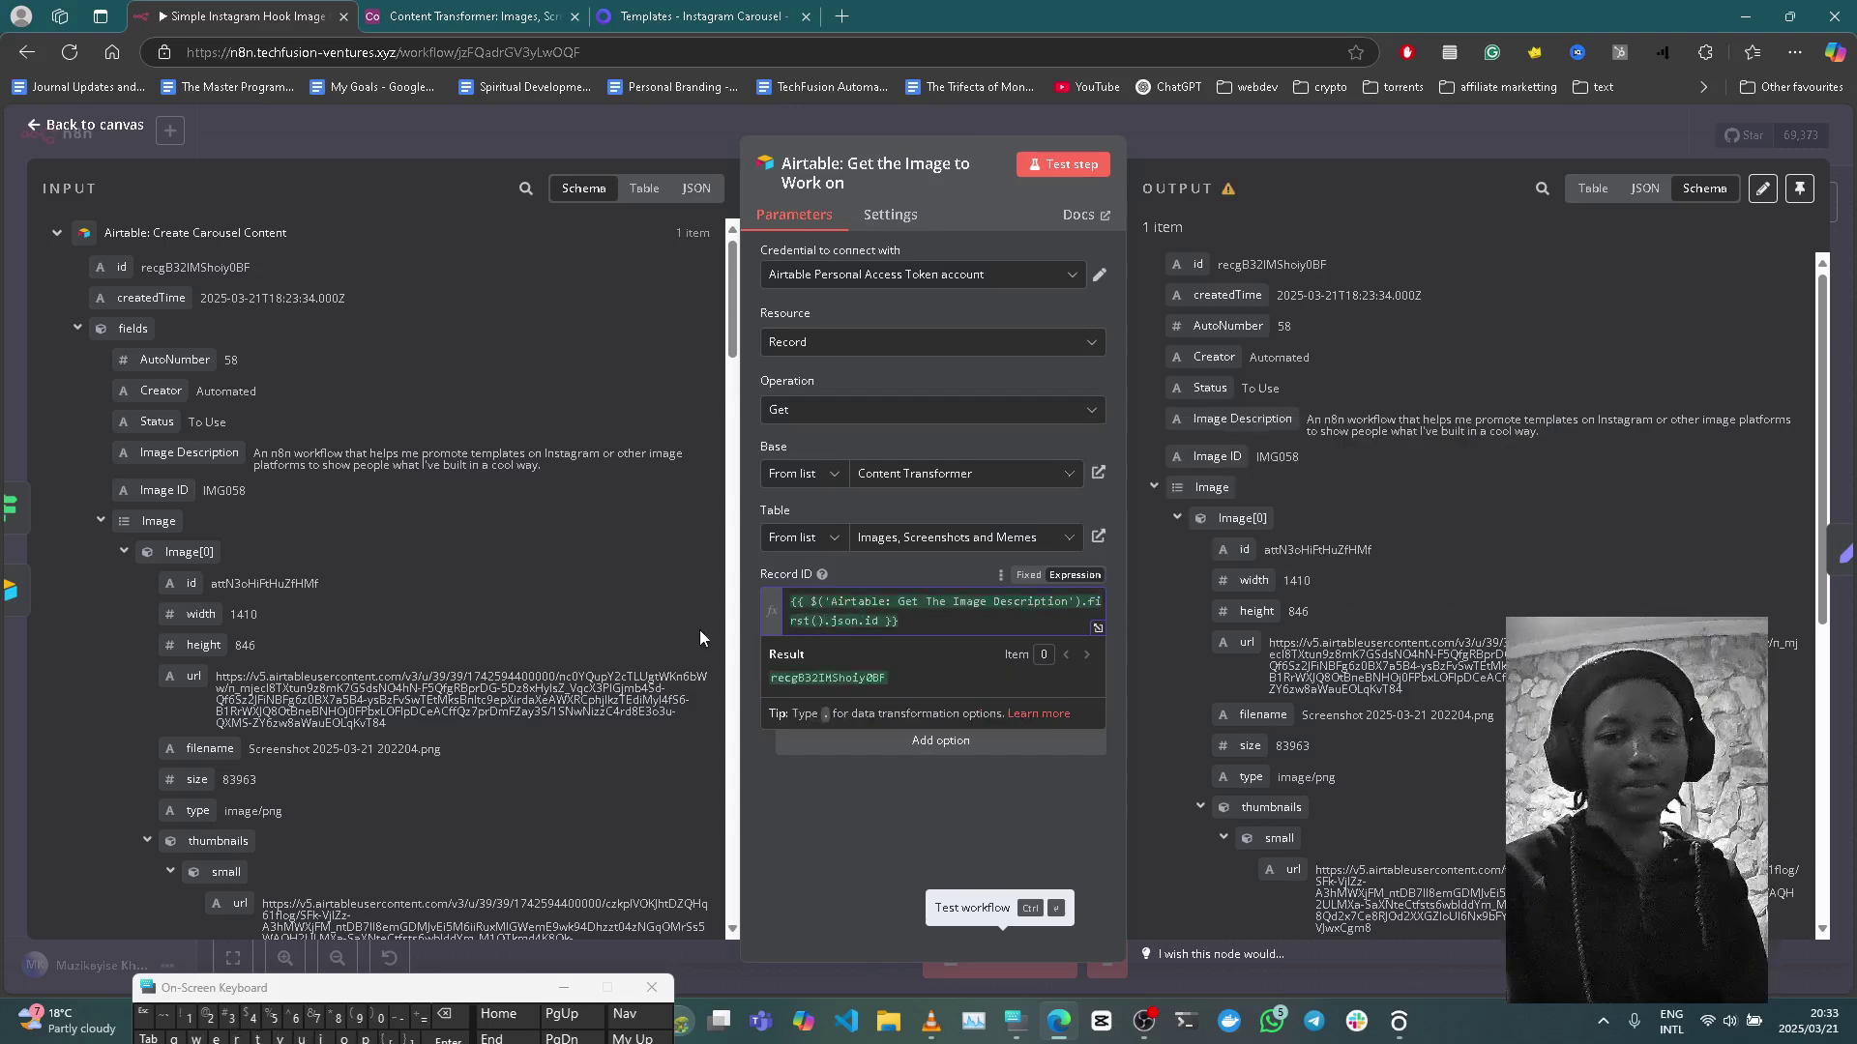
left_click(900, 839)
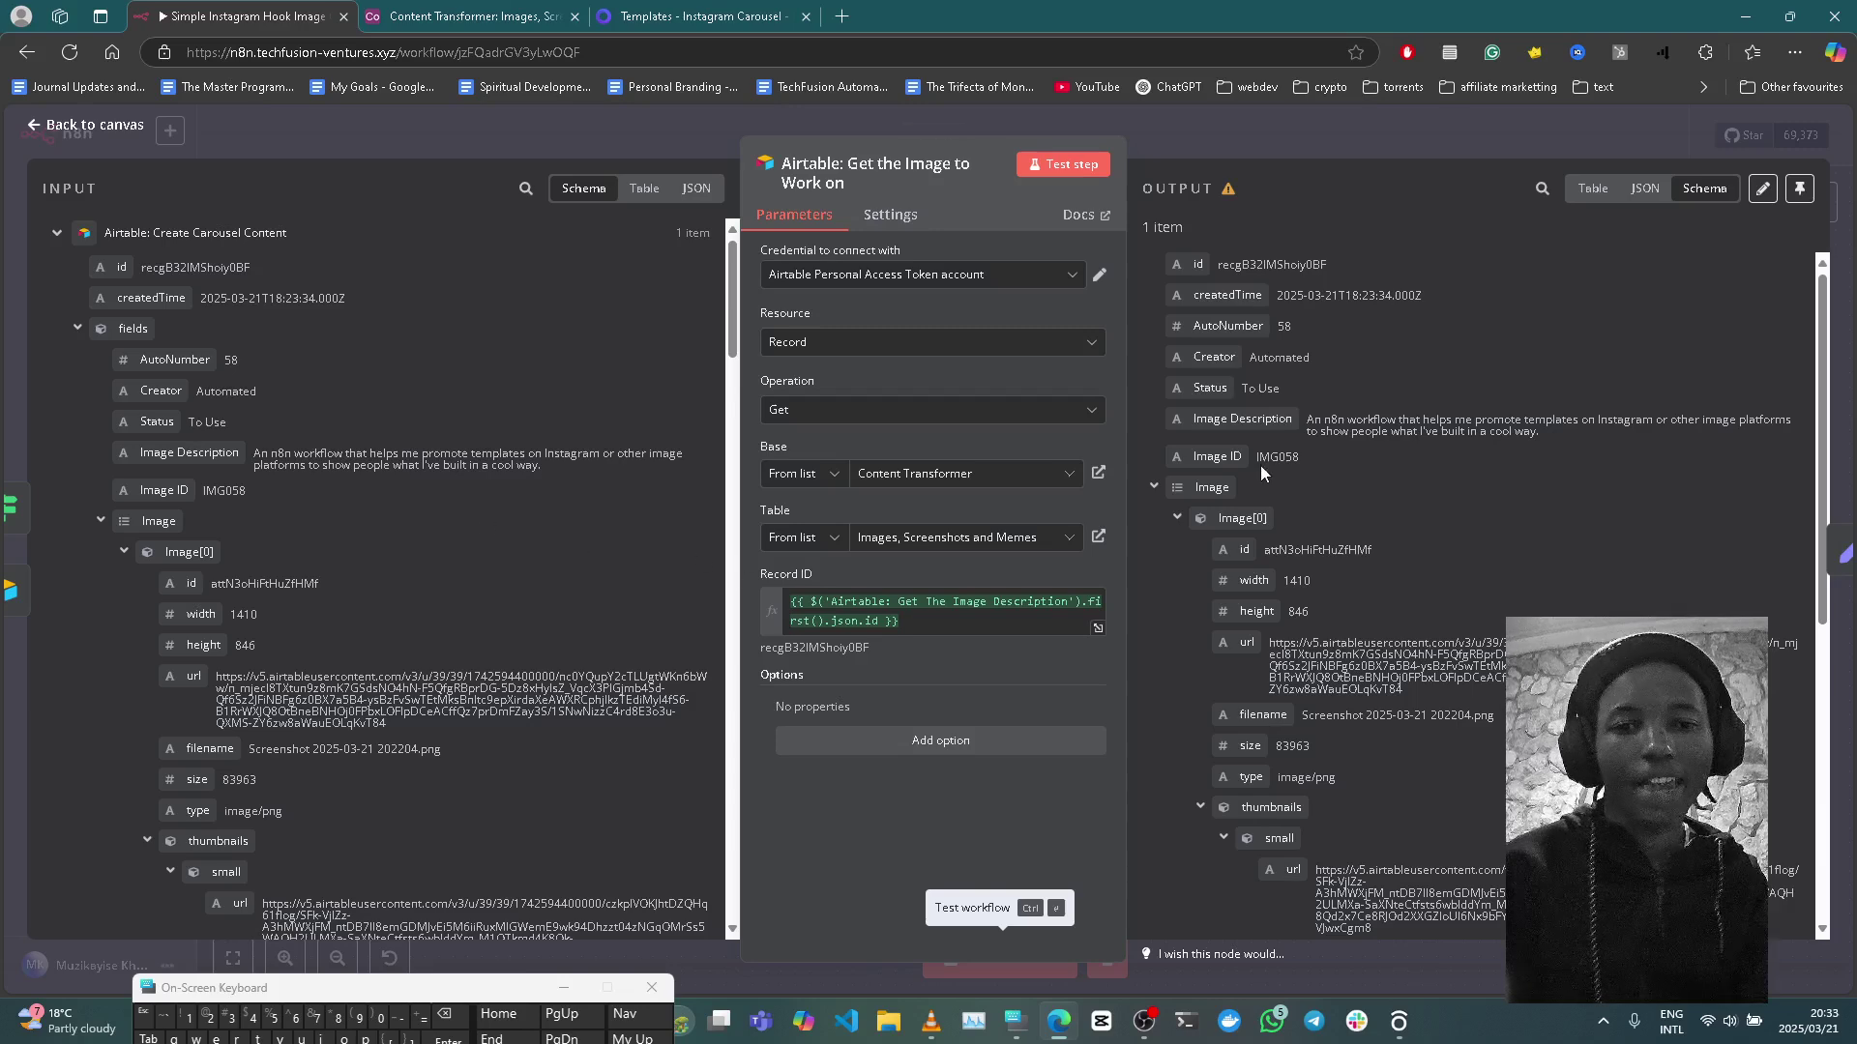
left_click(1174, 149)
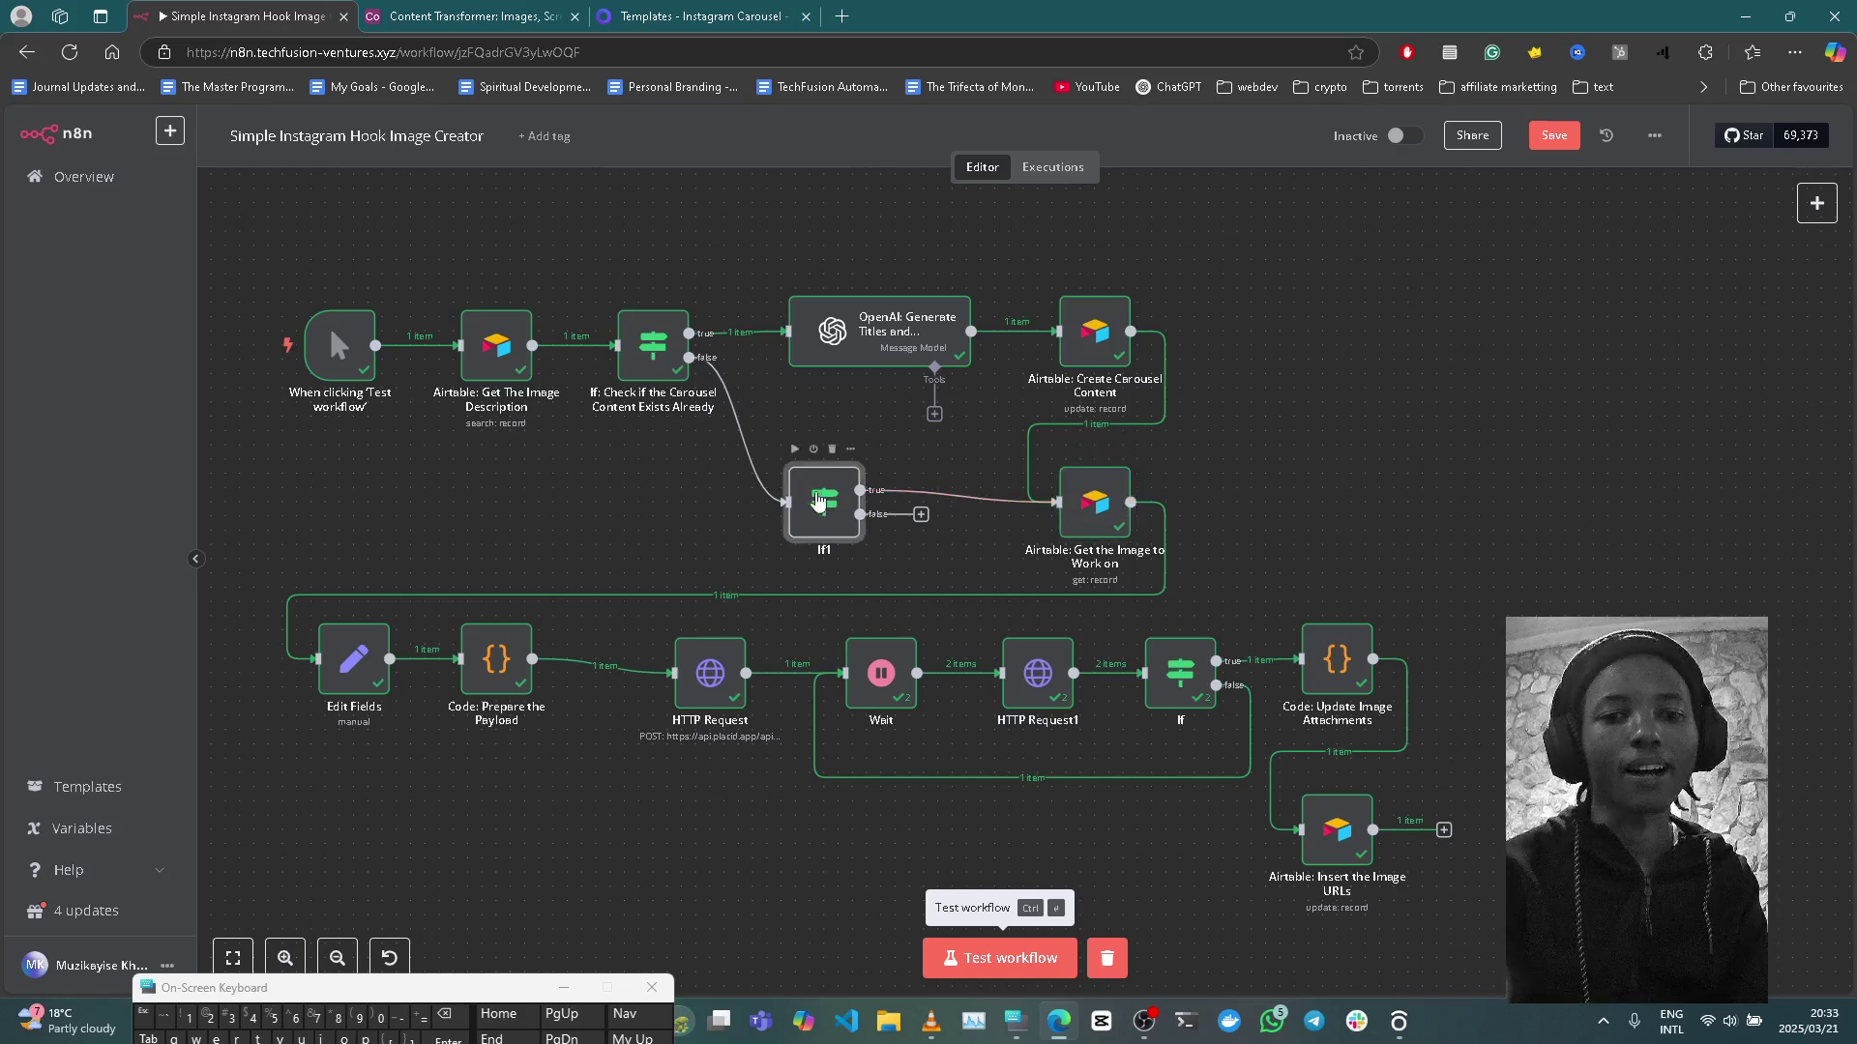
Step: Inspect the If1 node's condition on the Status field and return to the canvas
double_click(817, 500)
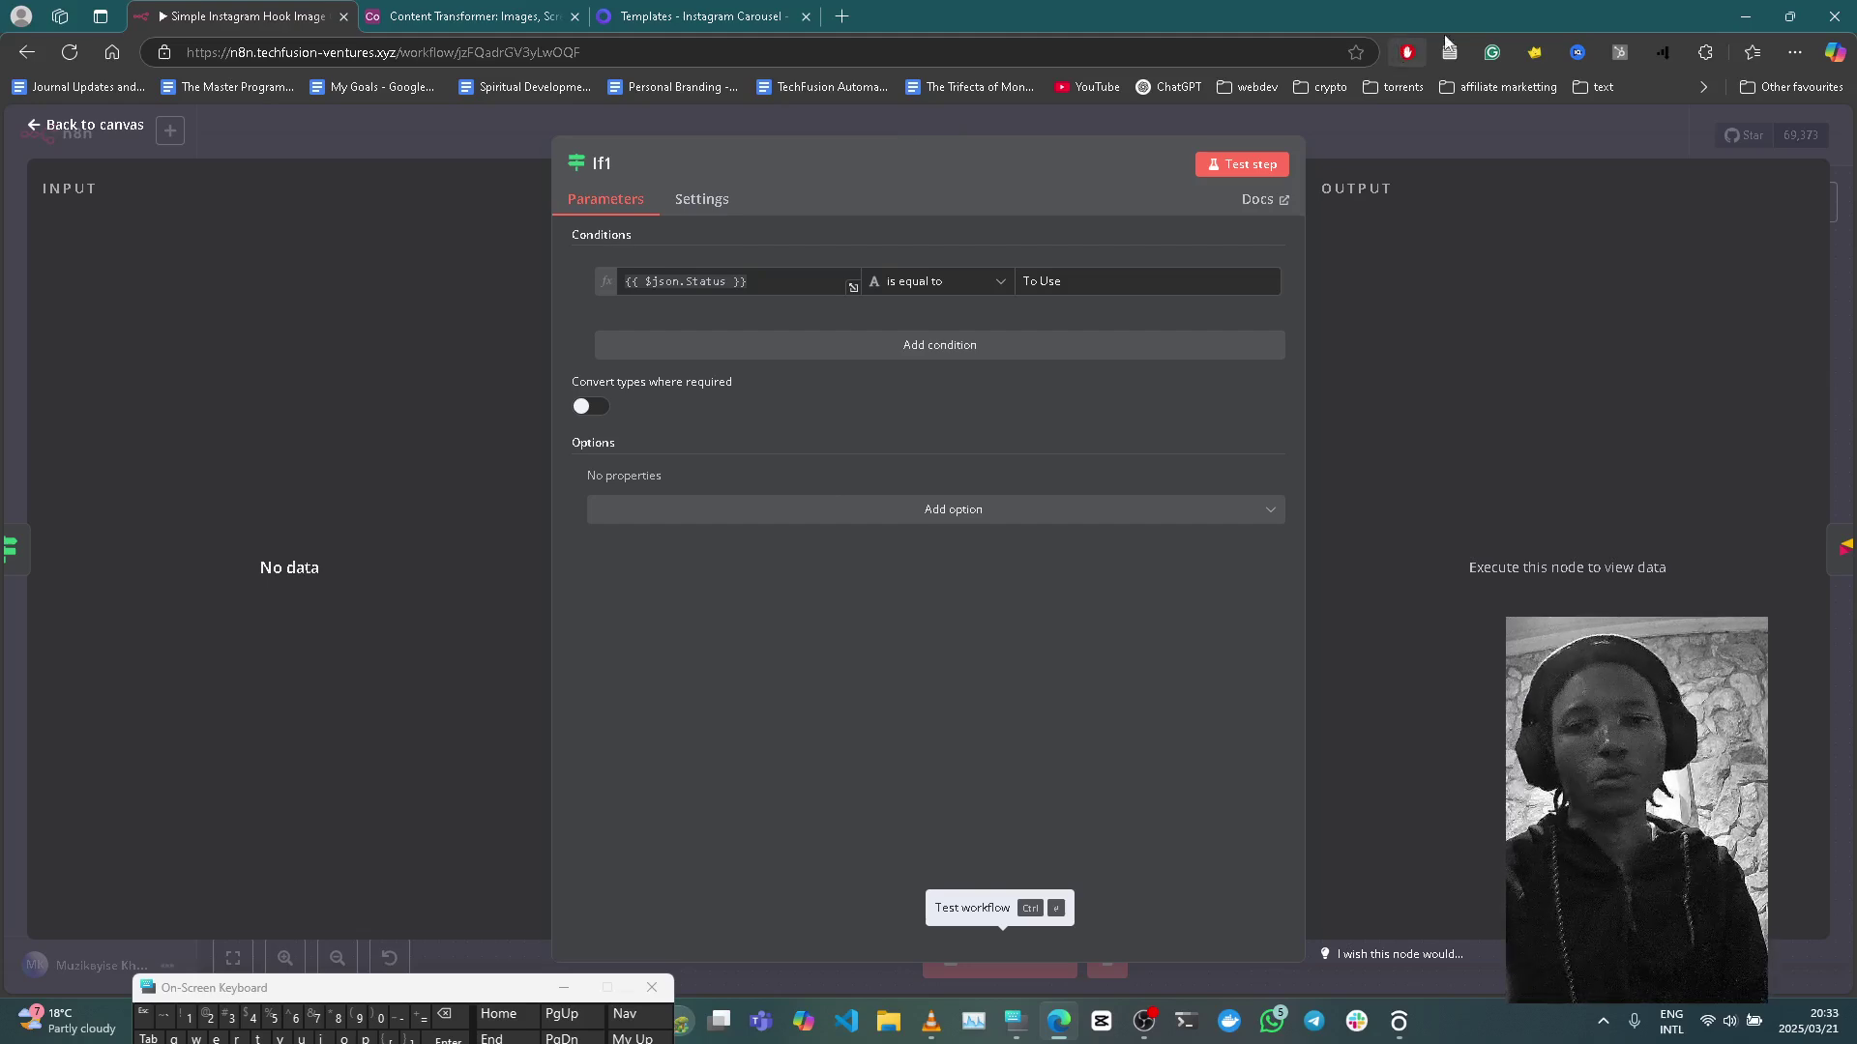
left_click(1337, 147)
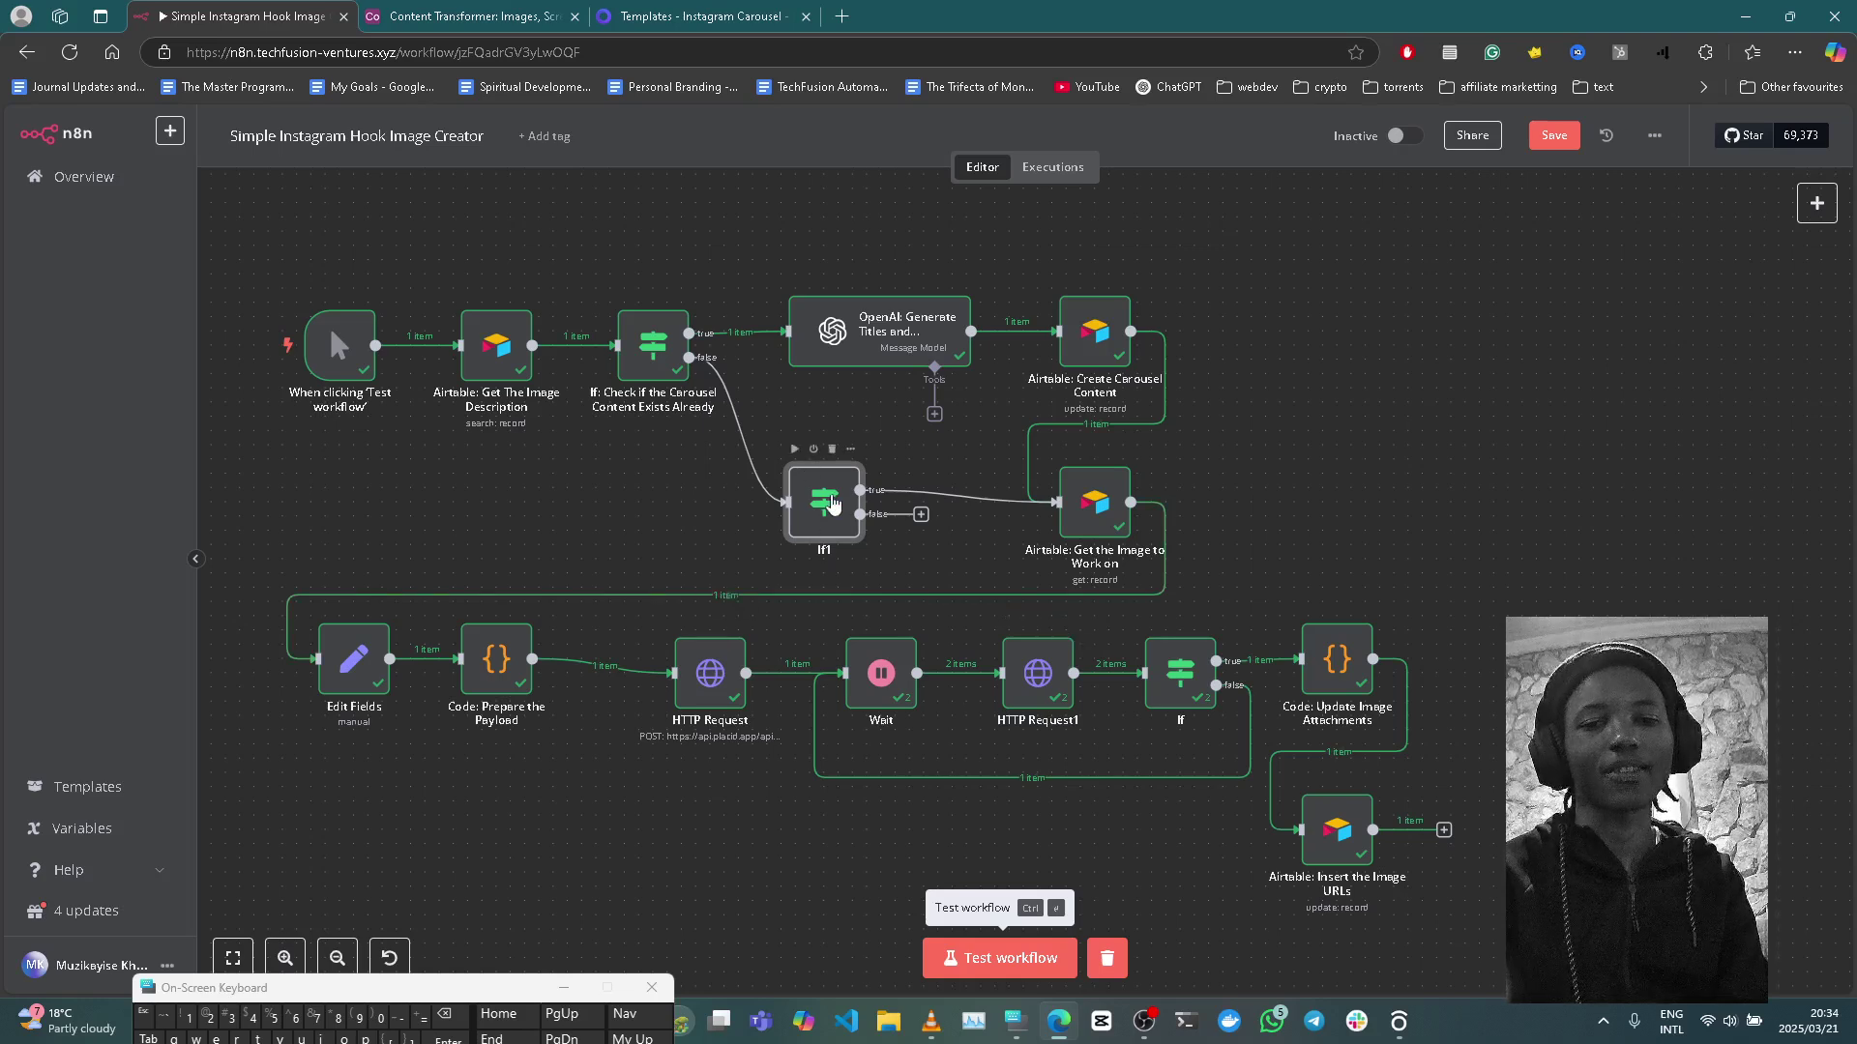
double_click(827, 503)
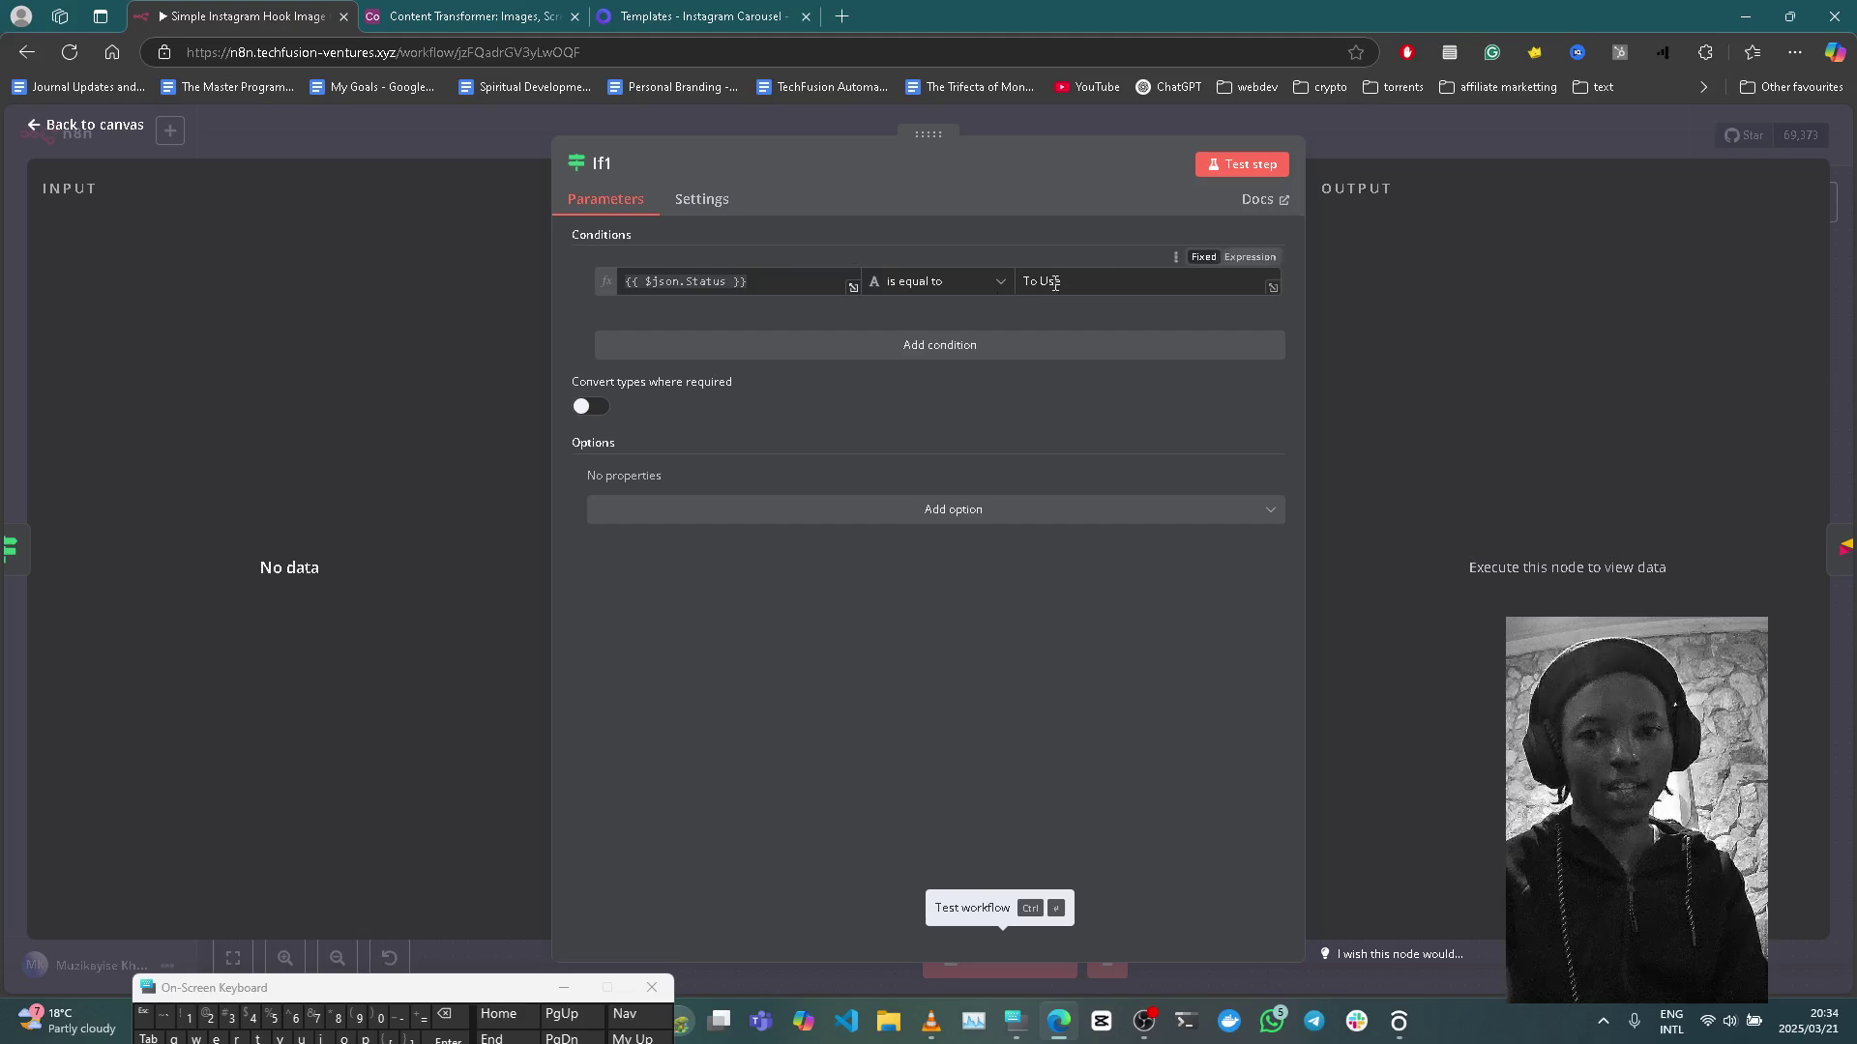
left_click(1354, 140)
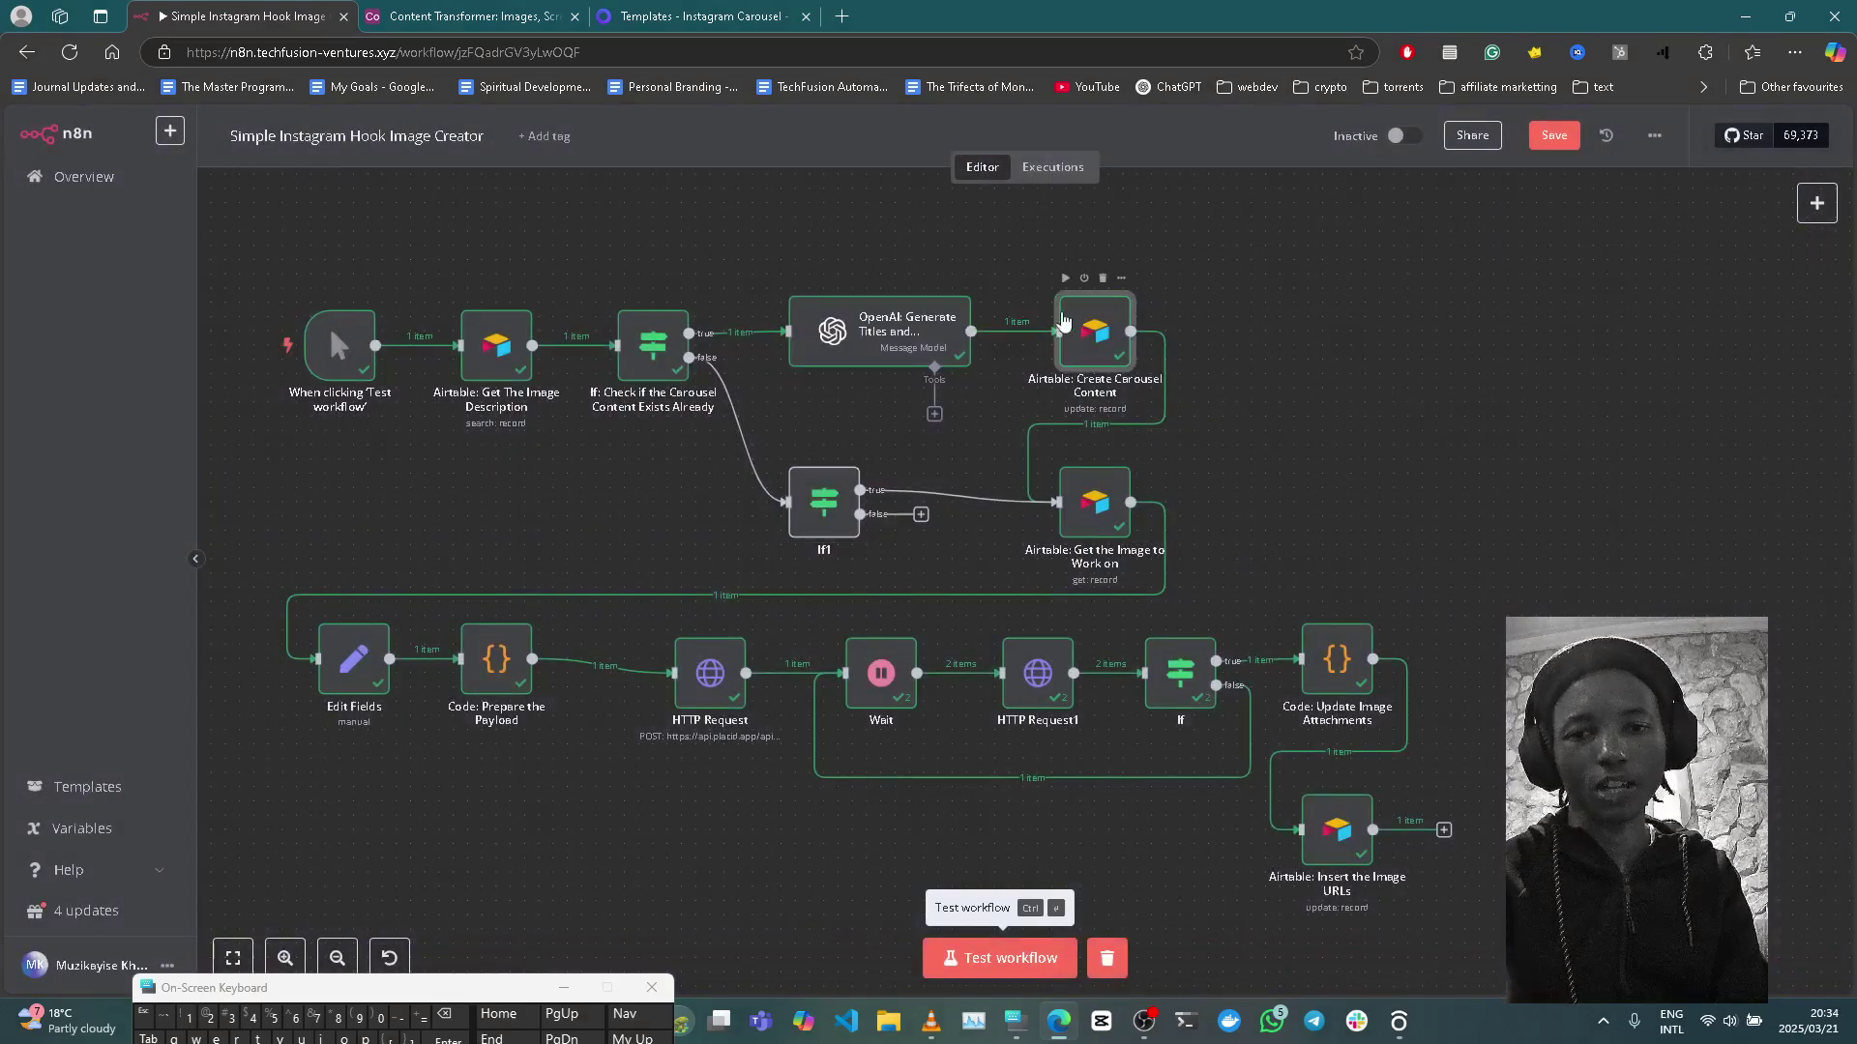
Step: In the Airtable: Create Carousel Content node, change the Image ID expression to {{ $('Airtable: Get The Image Description').first().json['Image ID'] }}
double_click(1094, 368)
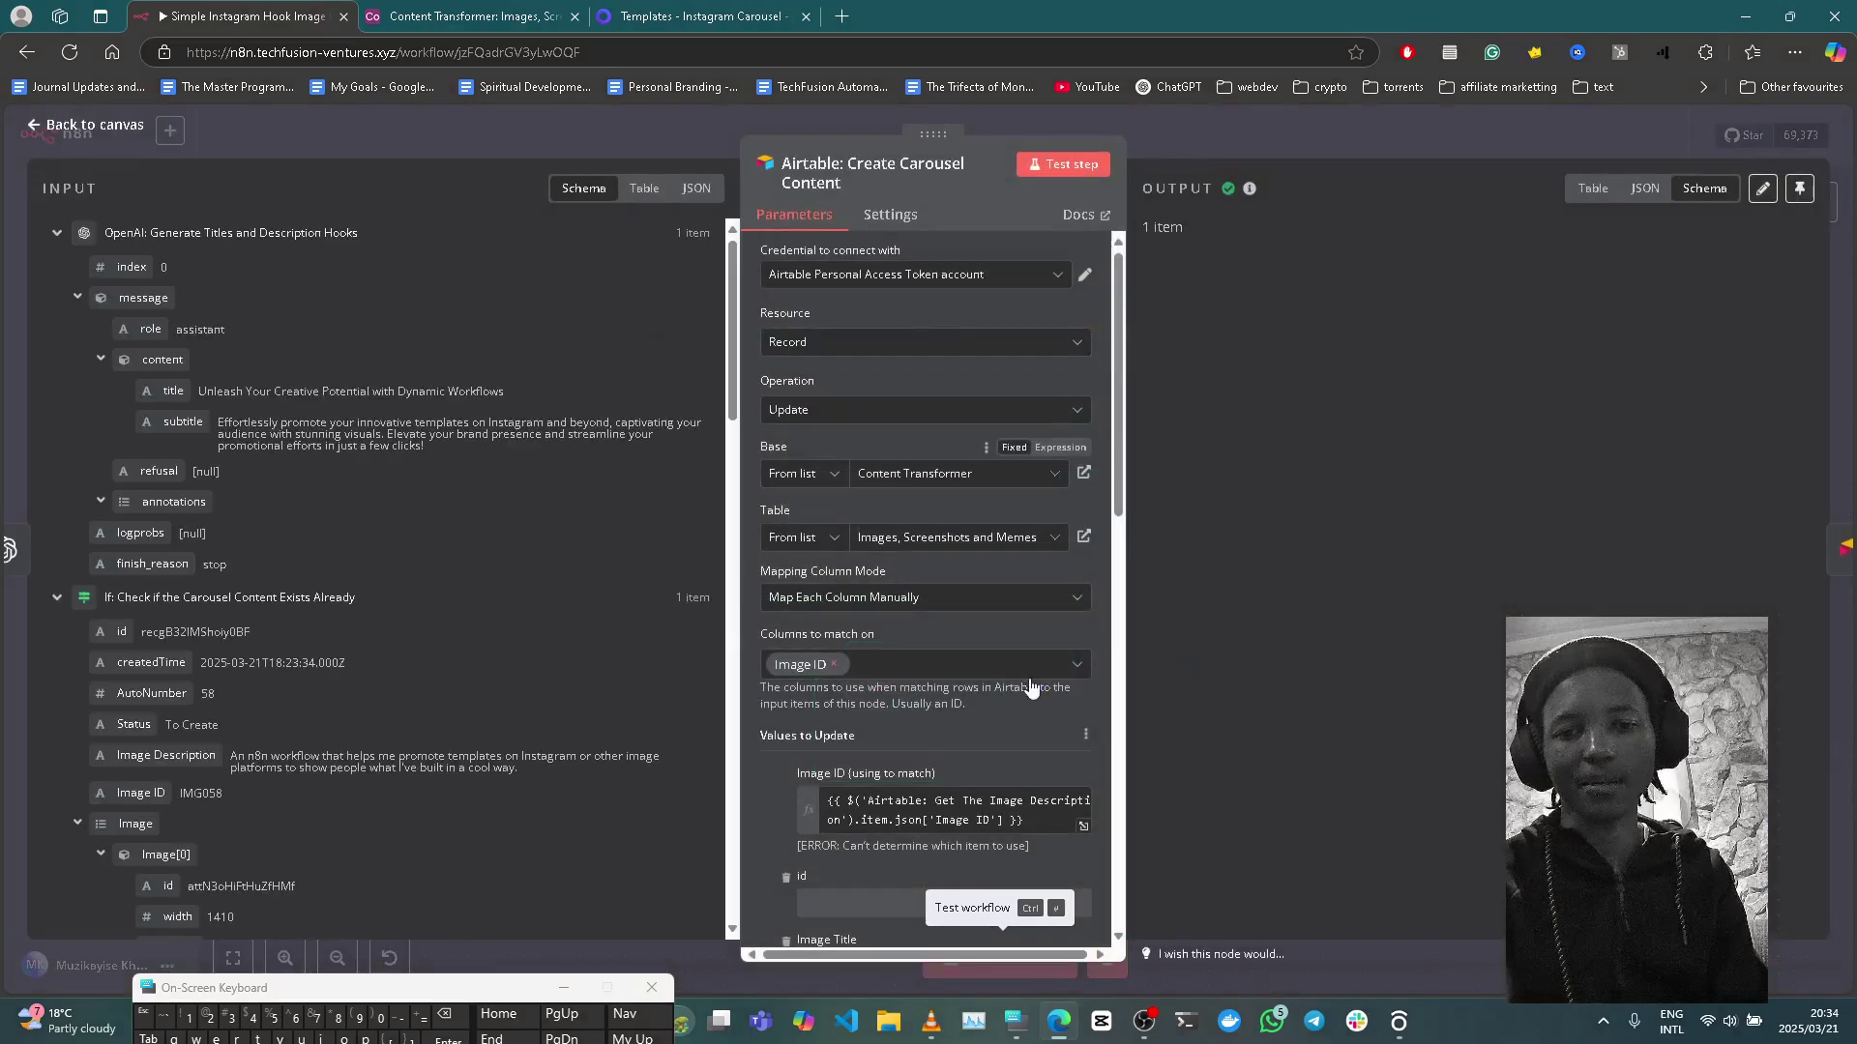
scroll(1025, 738, "down", 1)
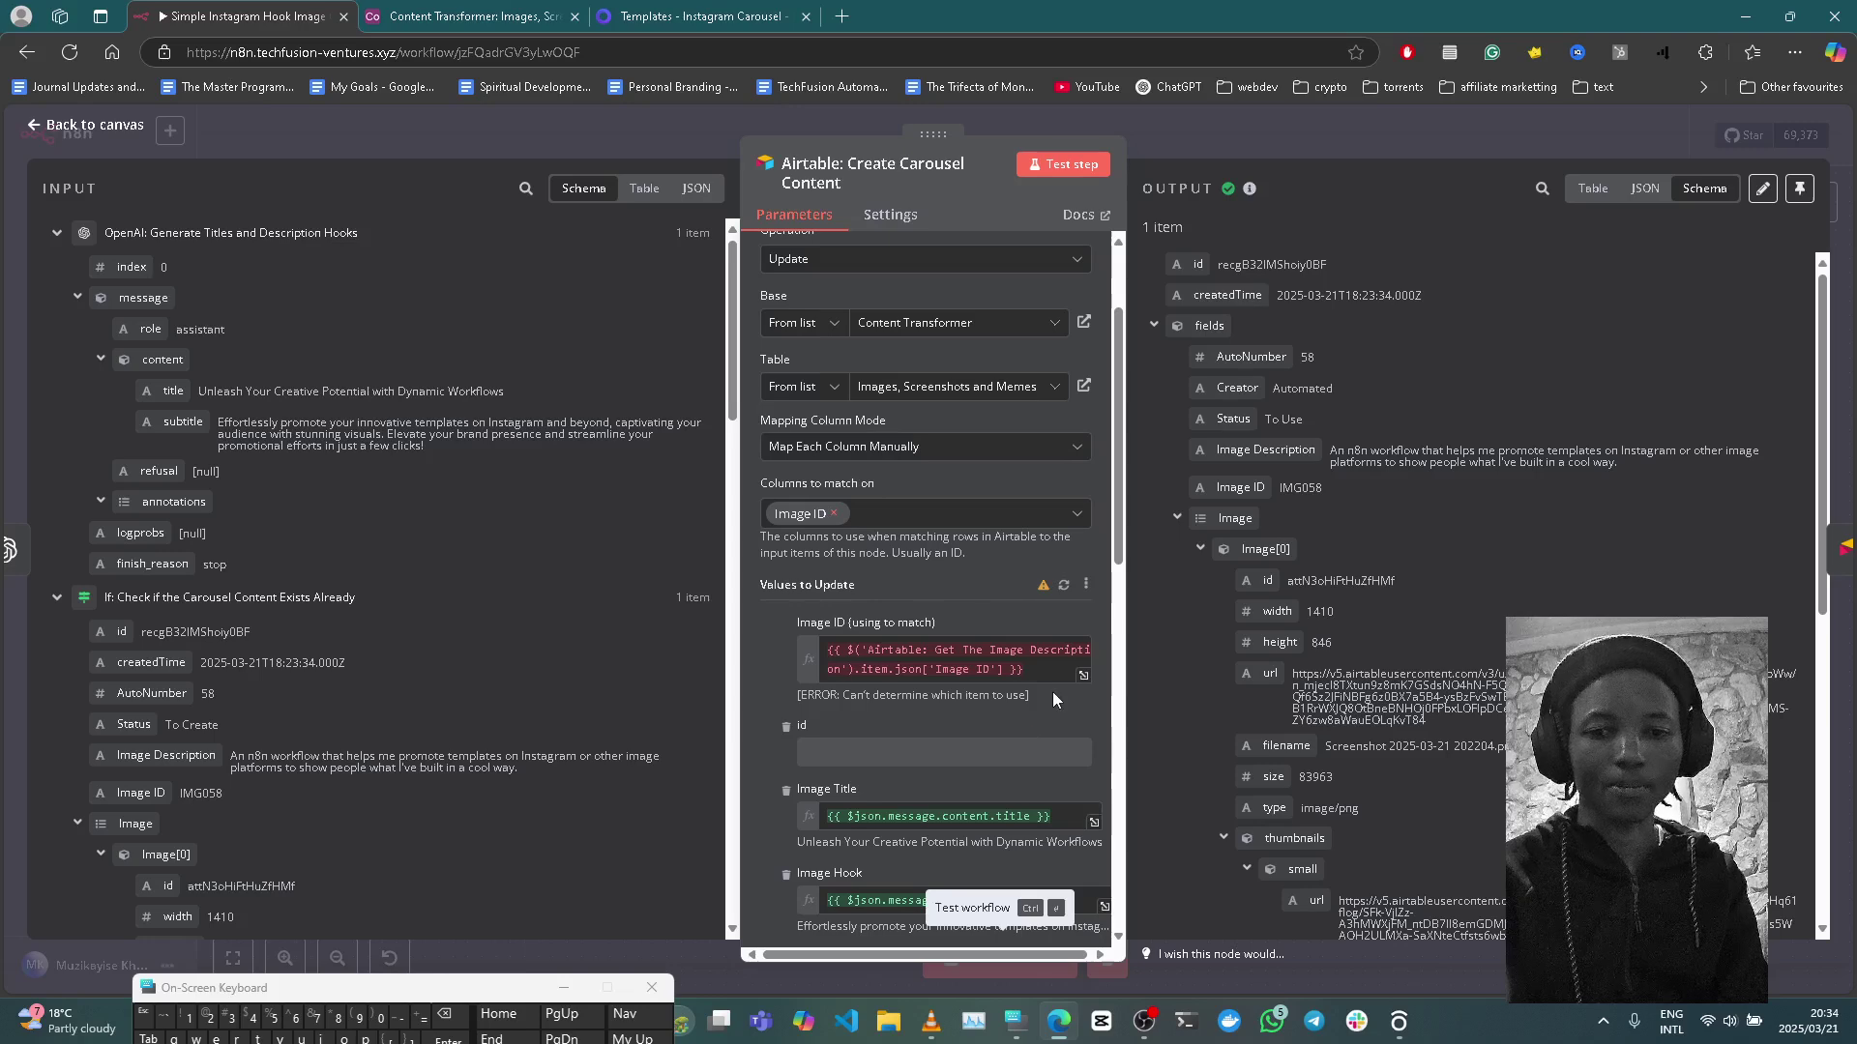
scroll(1052, 692, "down", 1)
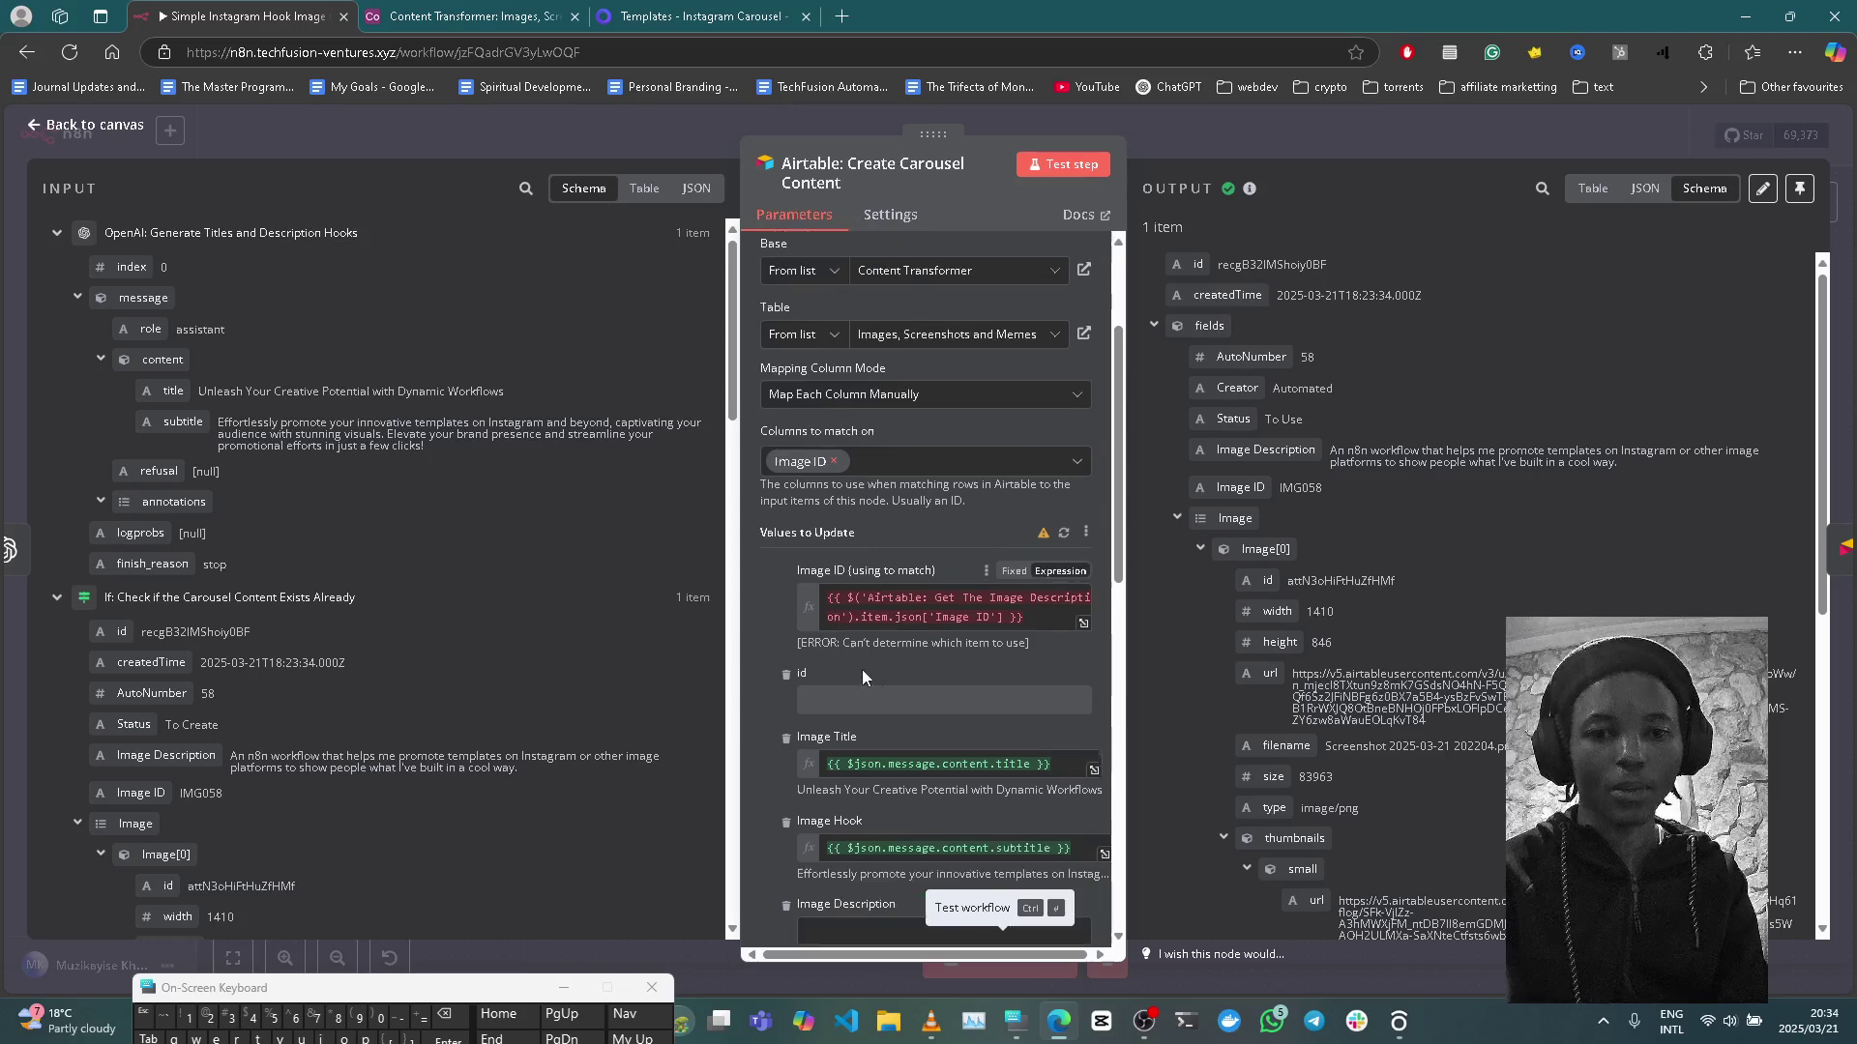
left_click(892, 617)
key("BackSpace")
key("BackSpace")
key("Delete")
key("Delete")
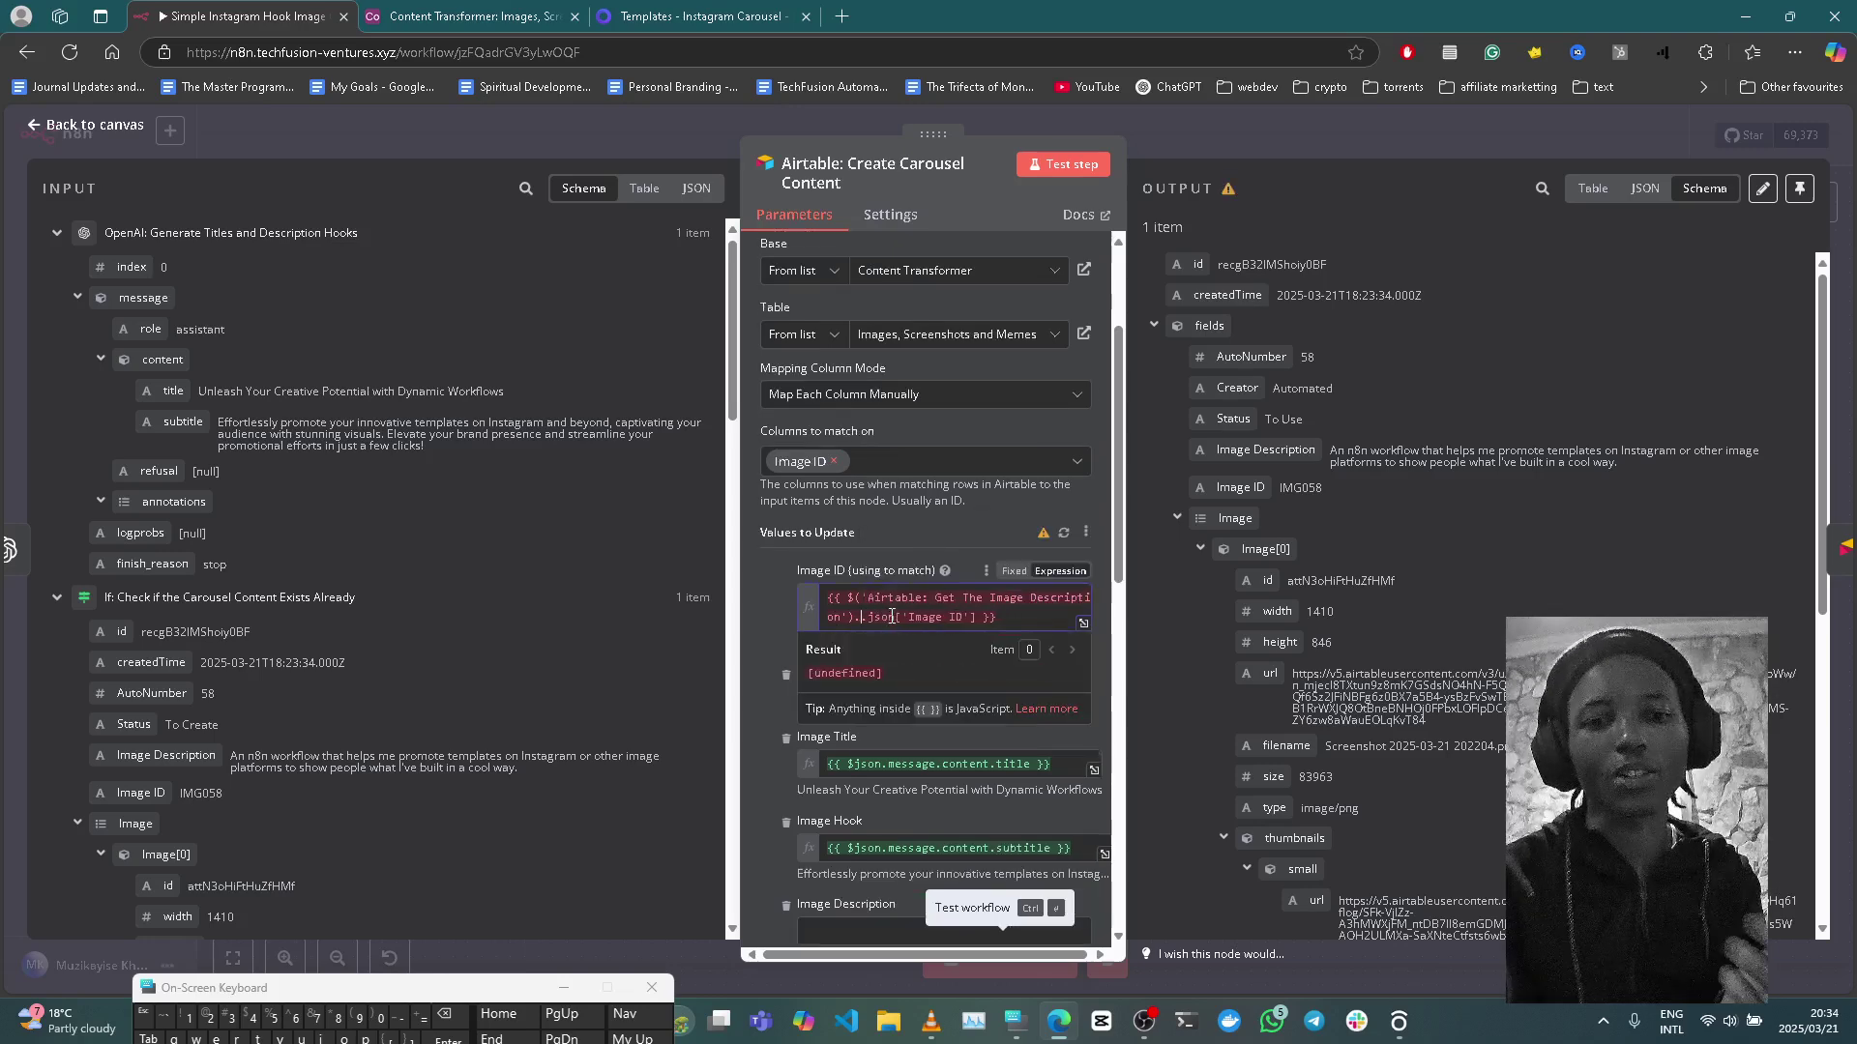
type("first().")
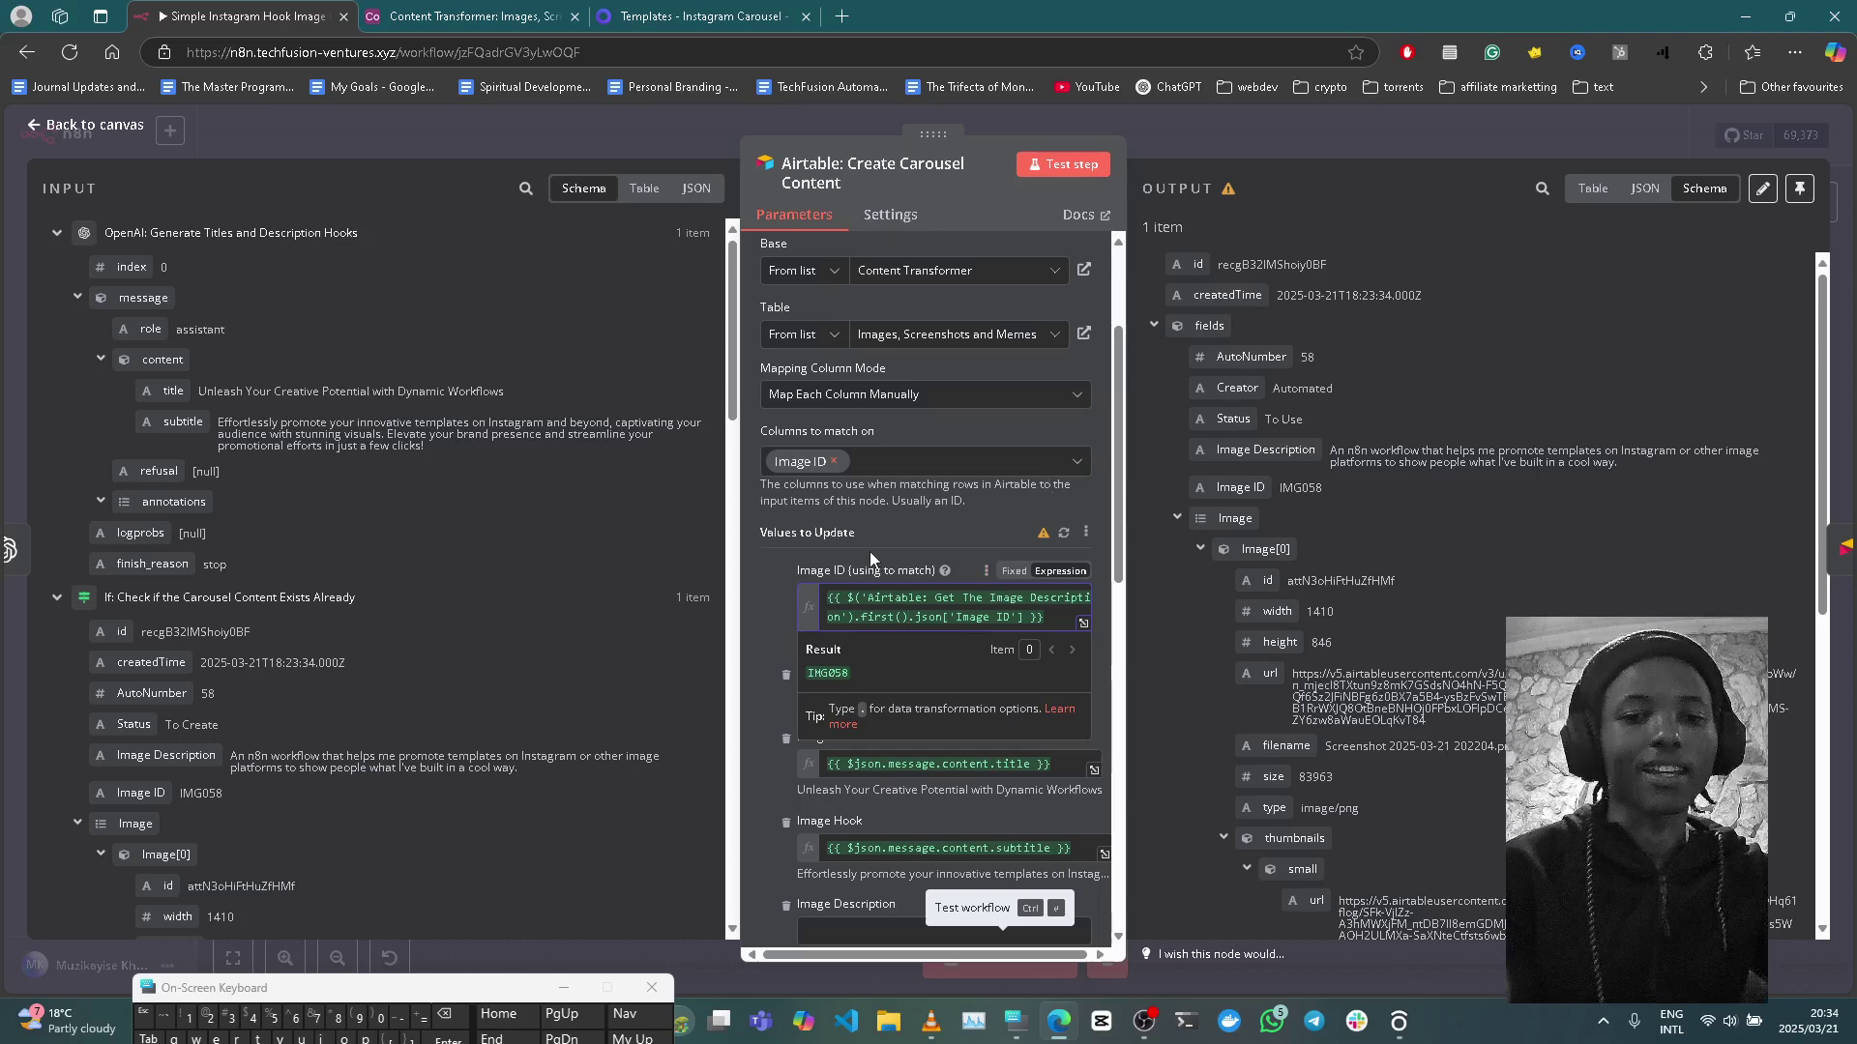
left_click(938, 525)
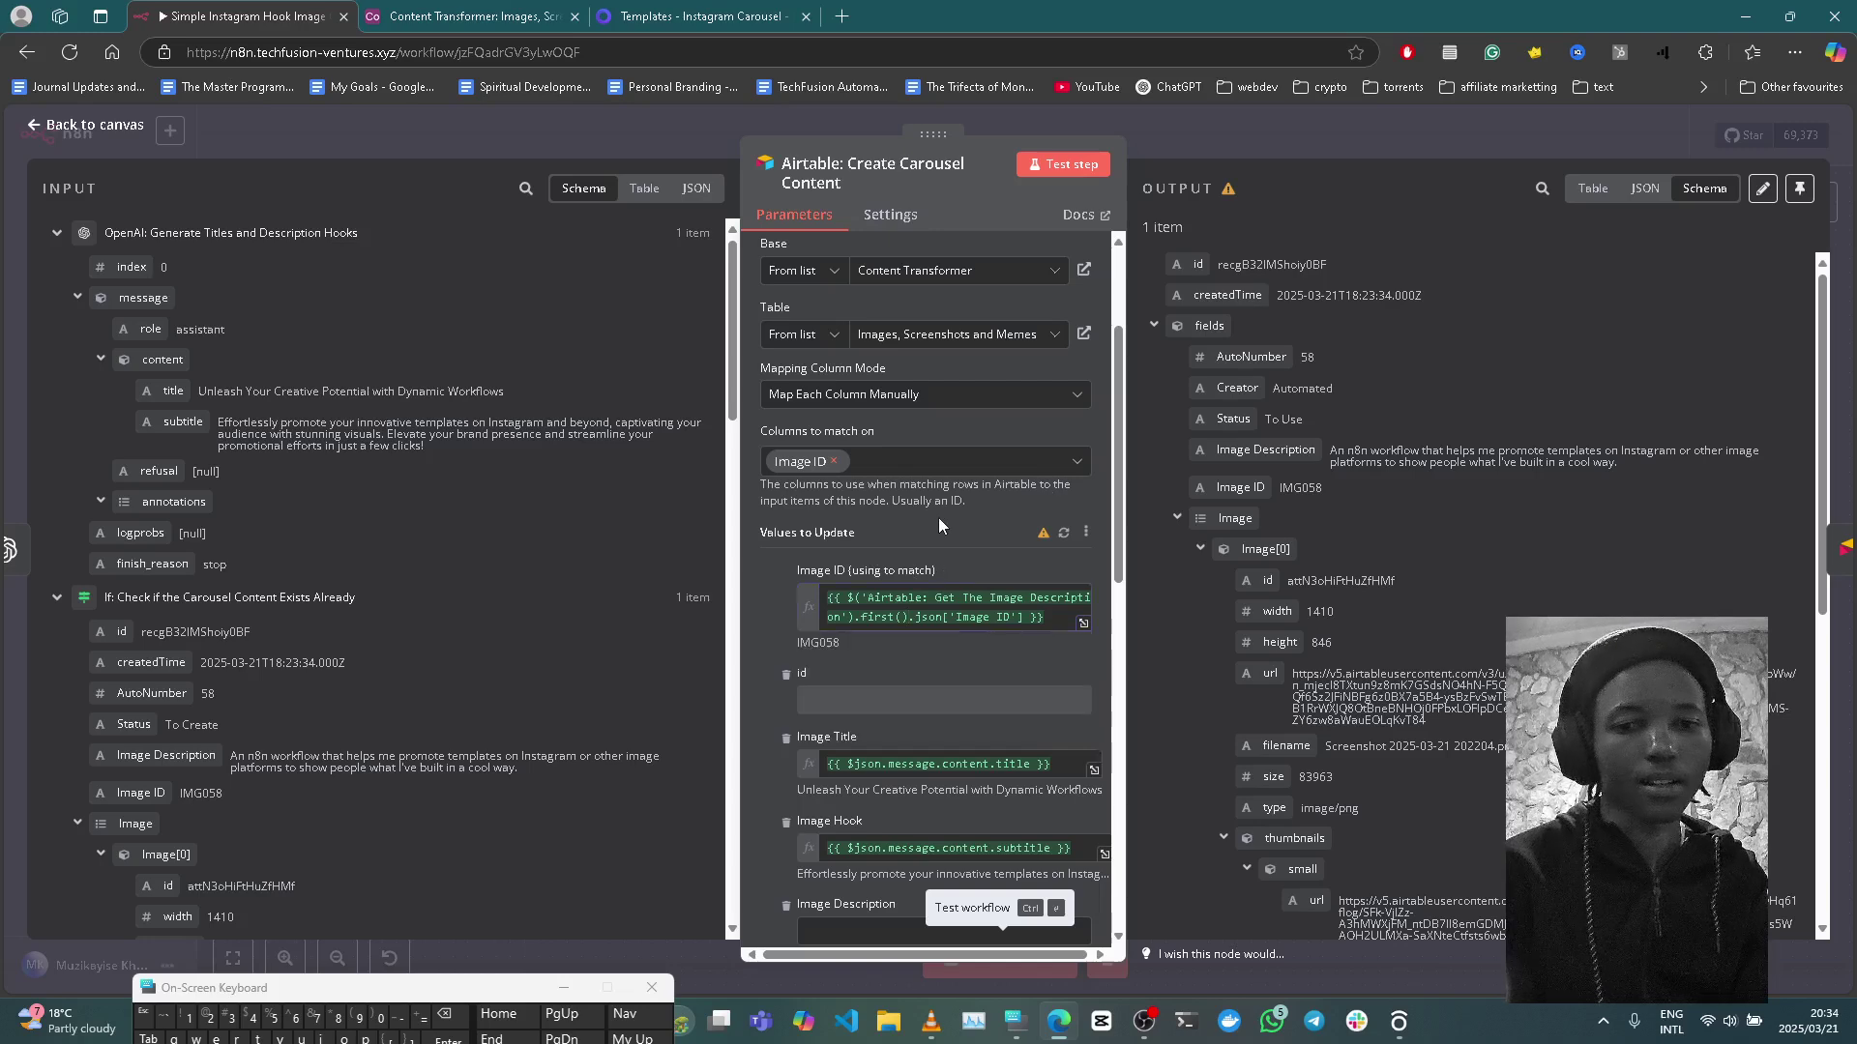
Step: Review the remaining values to update in the Create Carousel Content node, from Image Title to Status, and return to the canvas
scroll(992, 681, "down", 4)
scroll(990, 673, "down", 3)
scroll(990, 673, "up", 4)
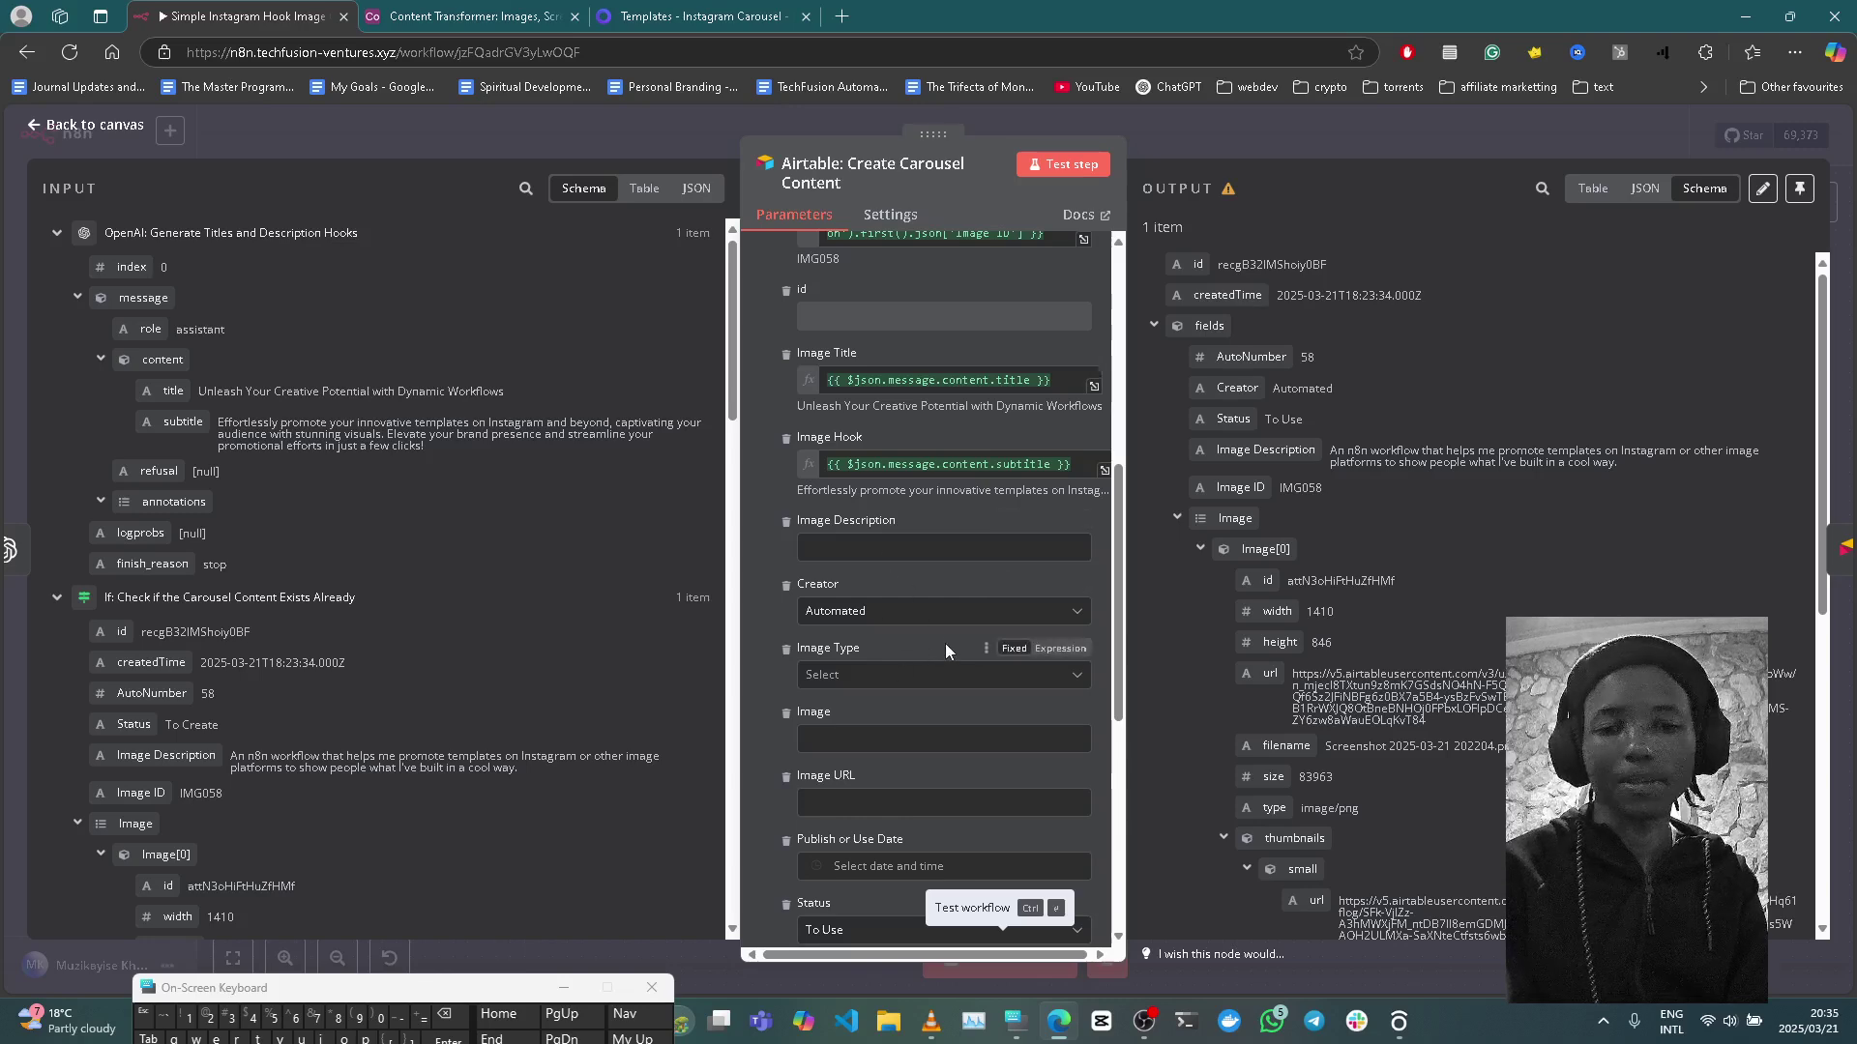
scroll(947, 631, "down", 5)
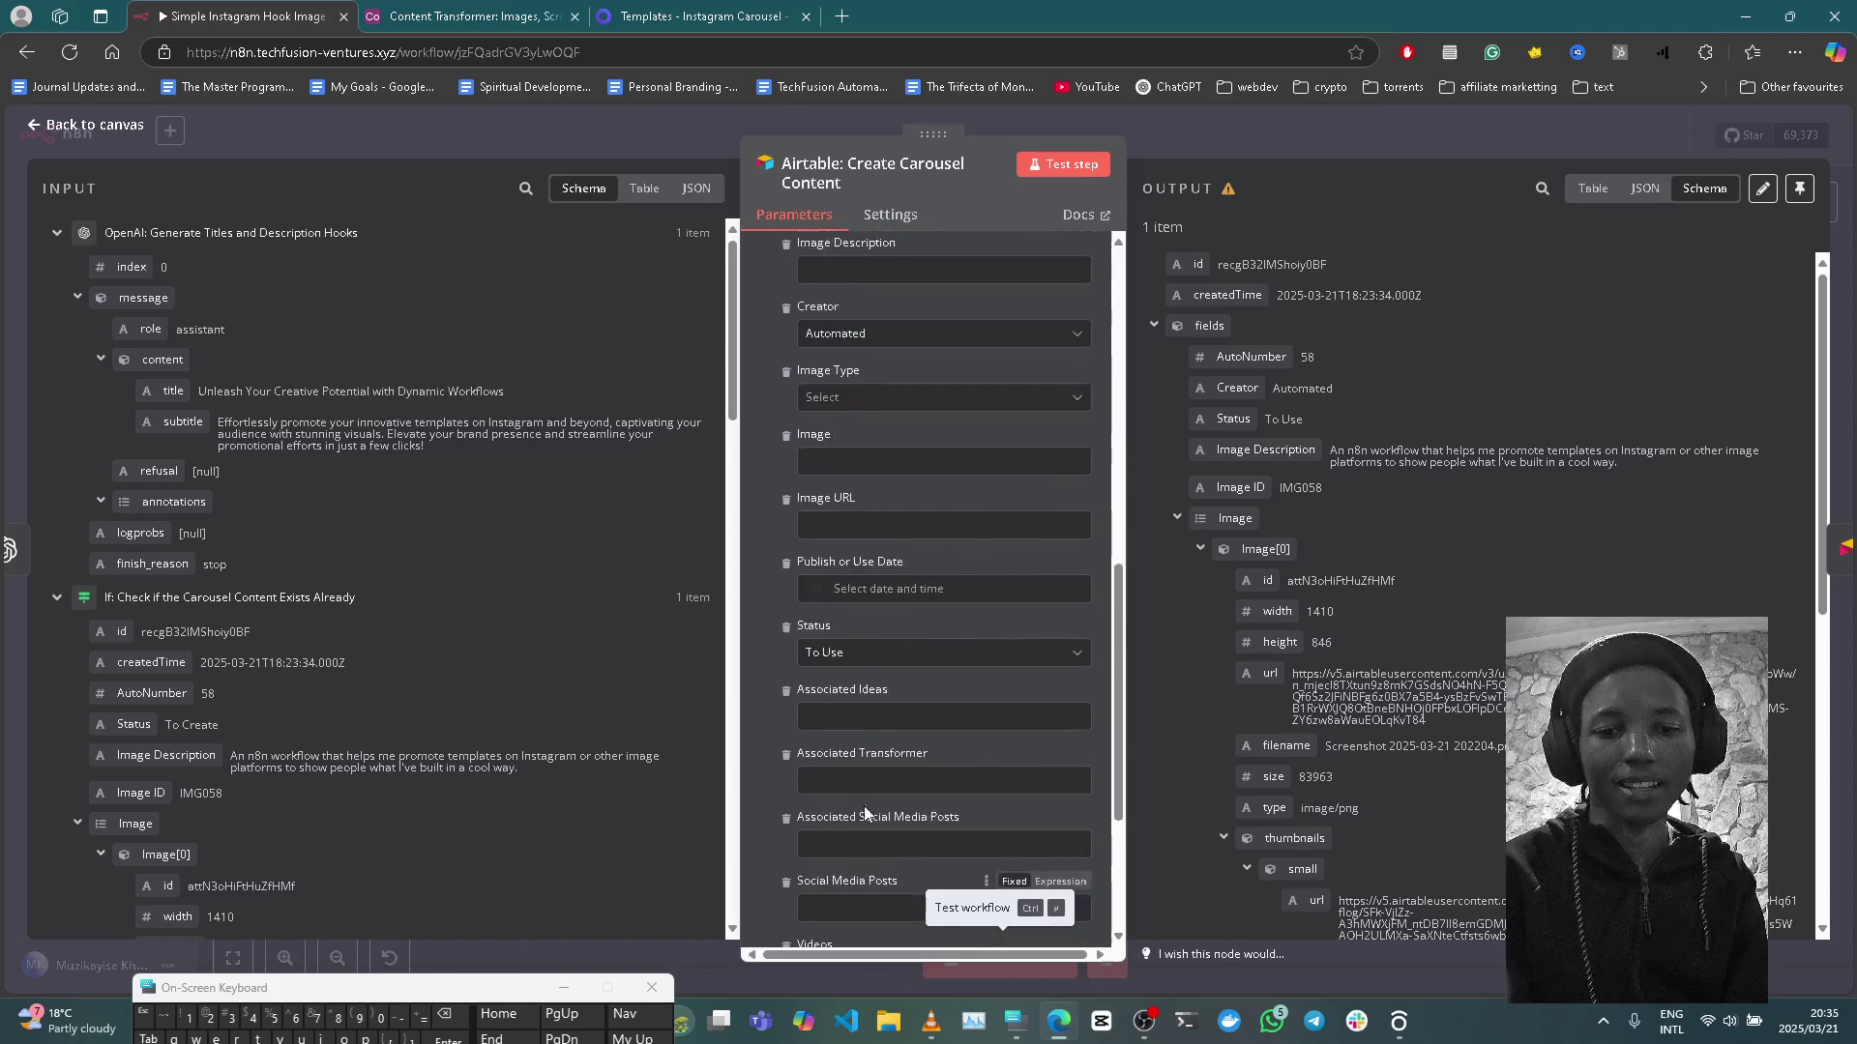
left_click(1221, 140)
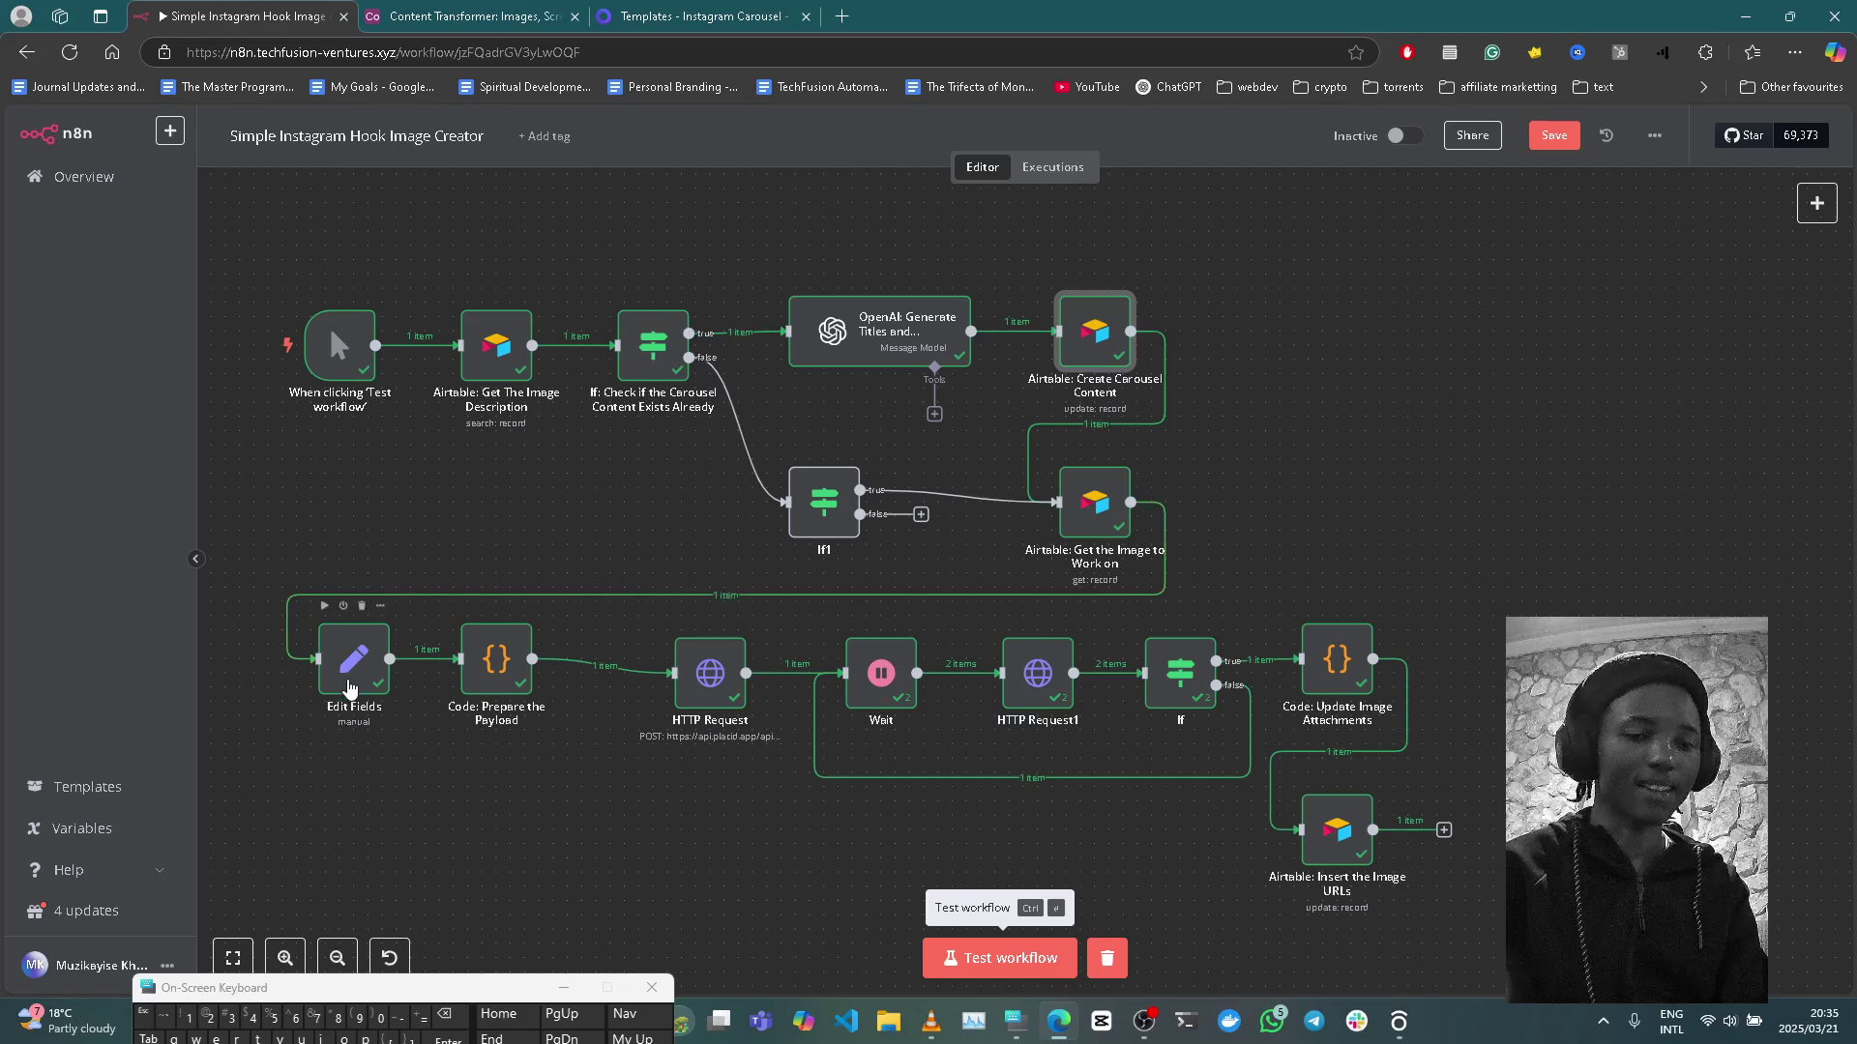
Step: Inspect the imgUrls array field in the Edit Fields node and return to the canvas
double_click(350, 687)
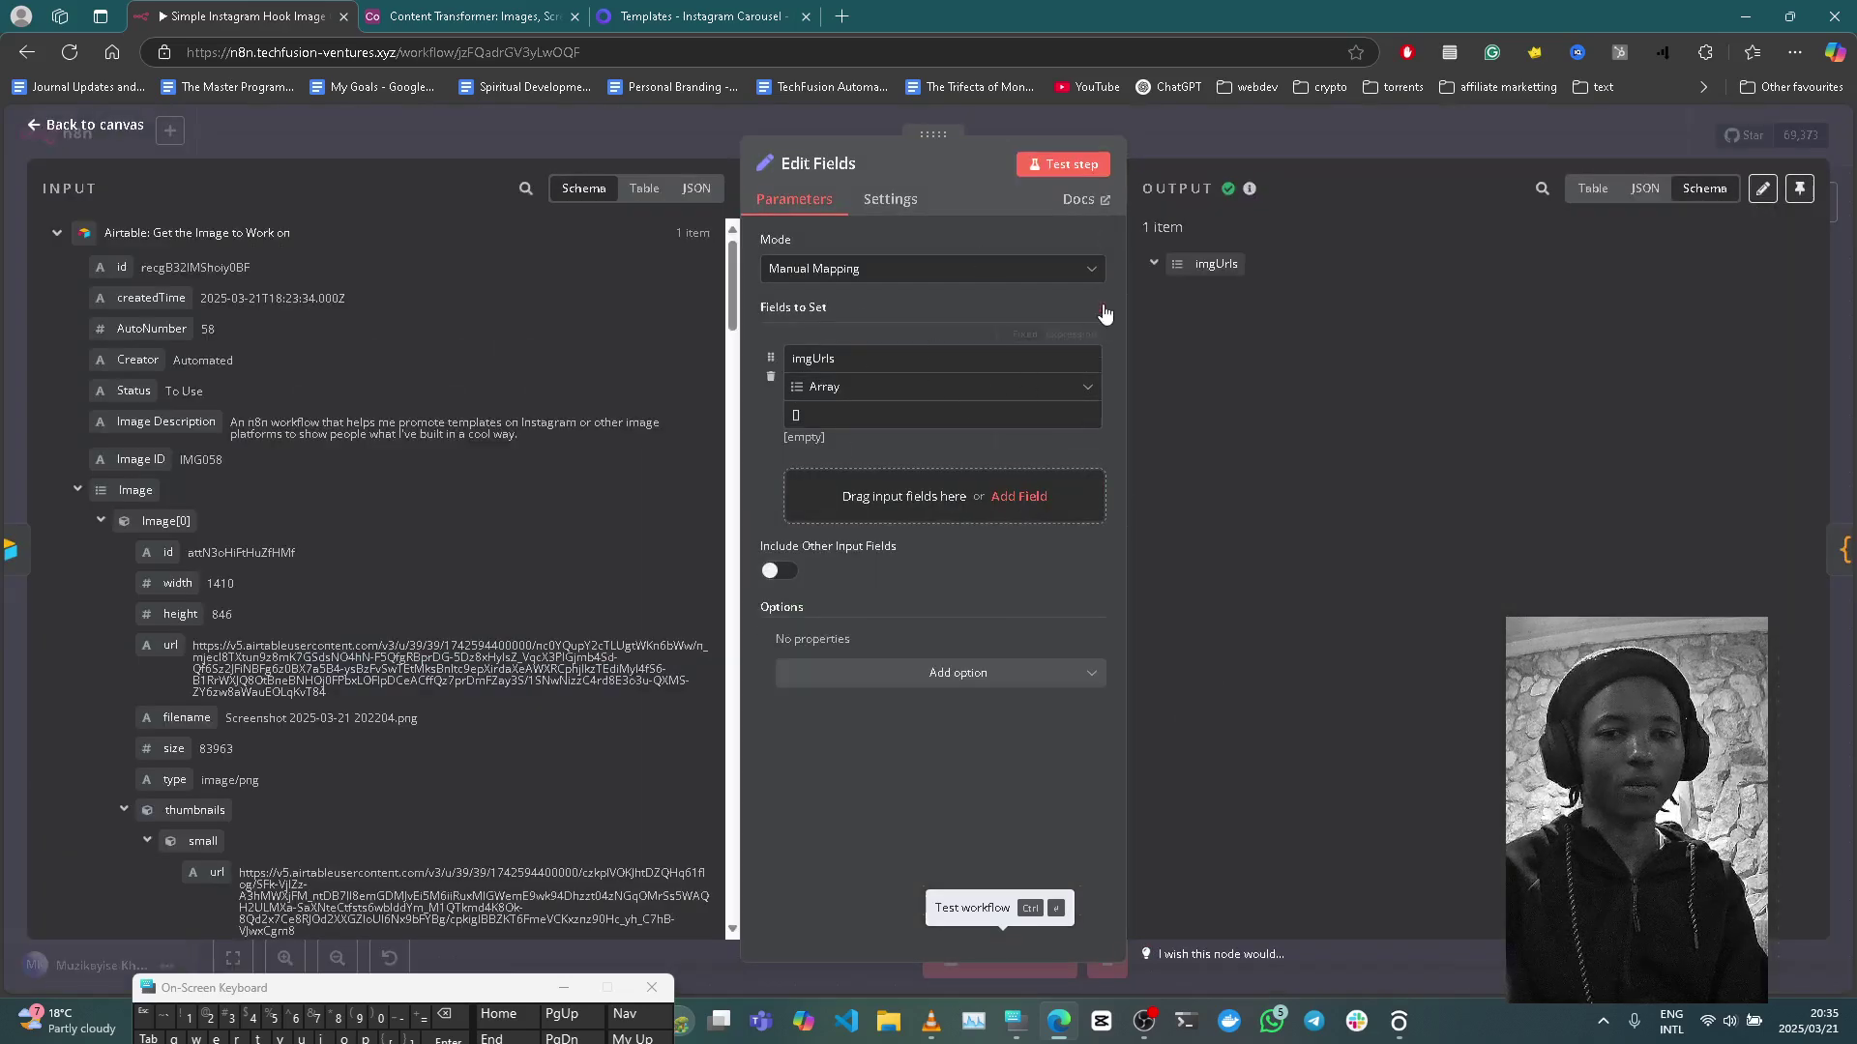
left_click(1225, 131)
mouse_move(516, 667)
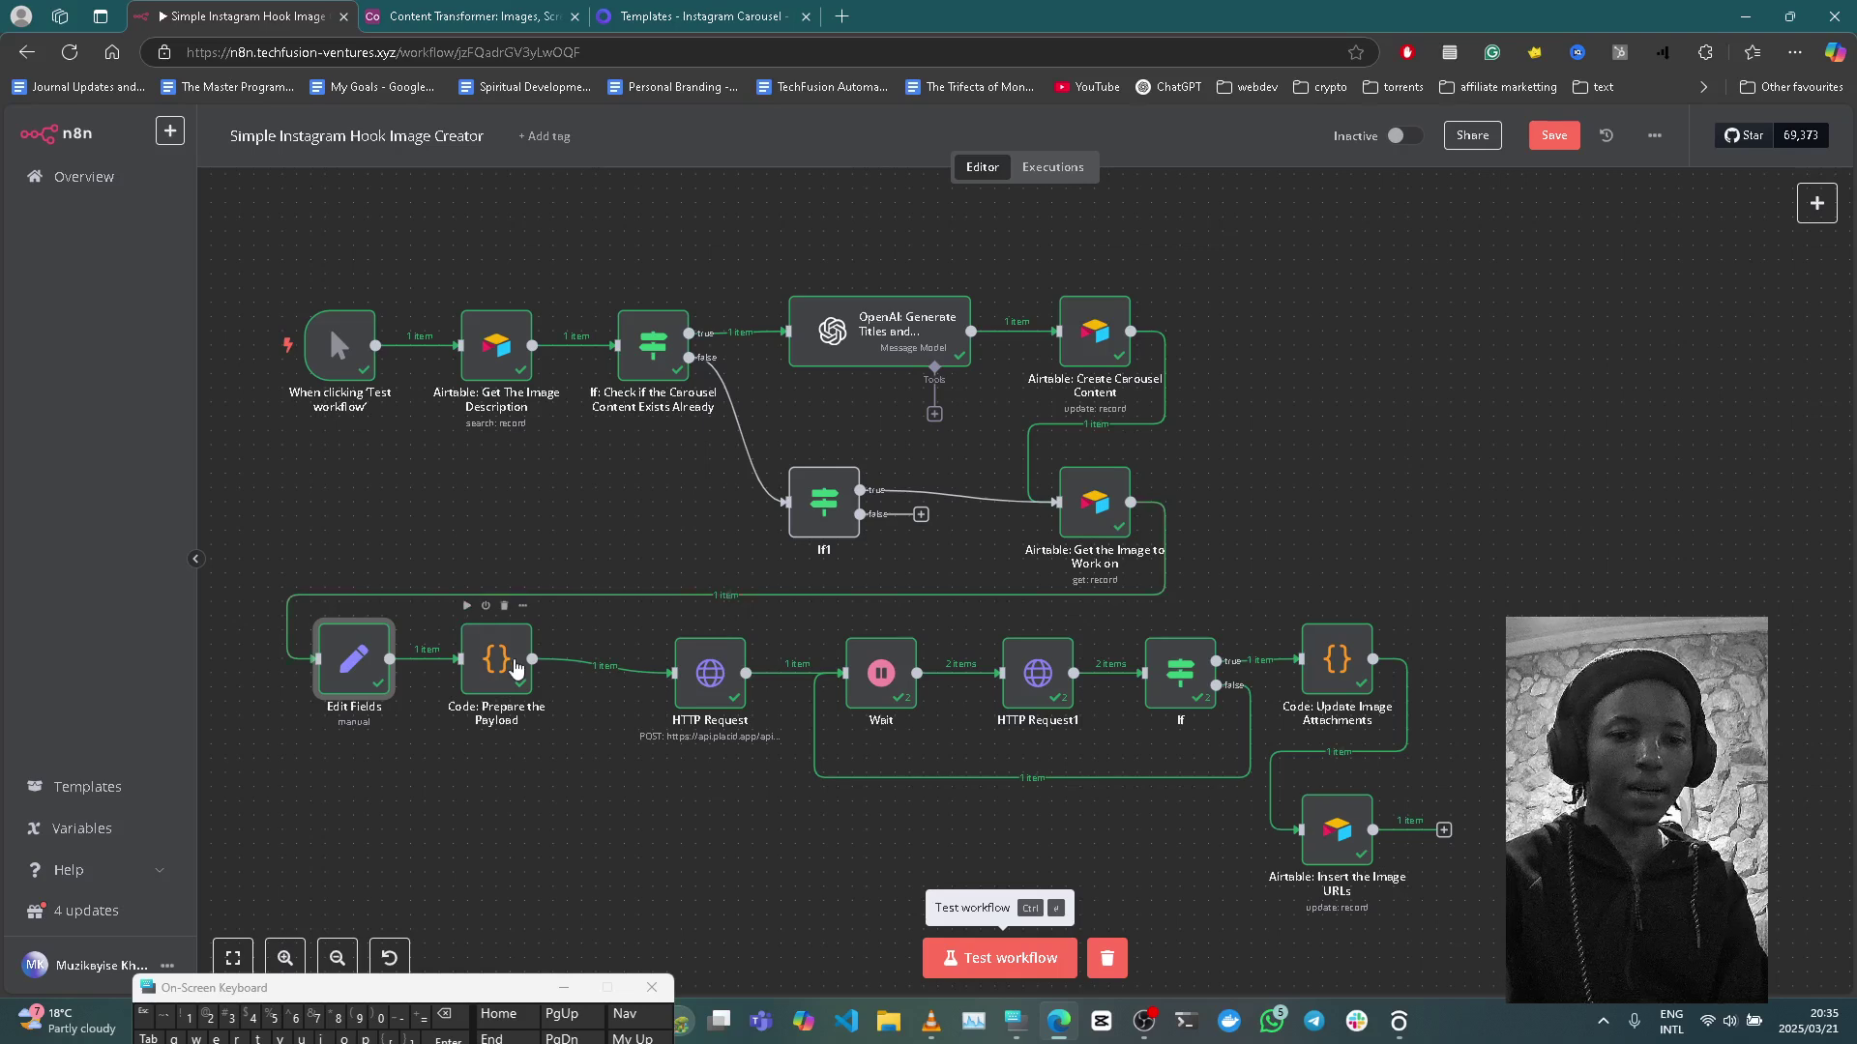
mouse_move(334, 663)
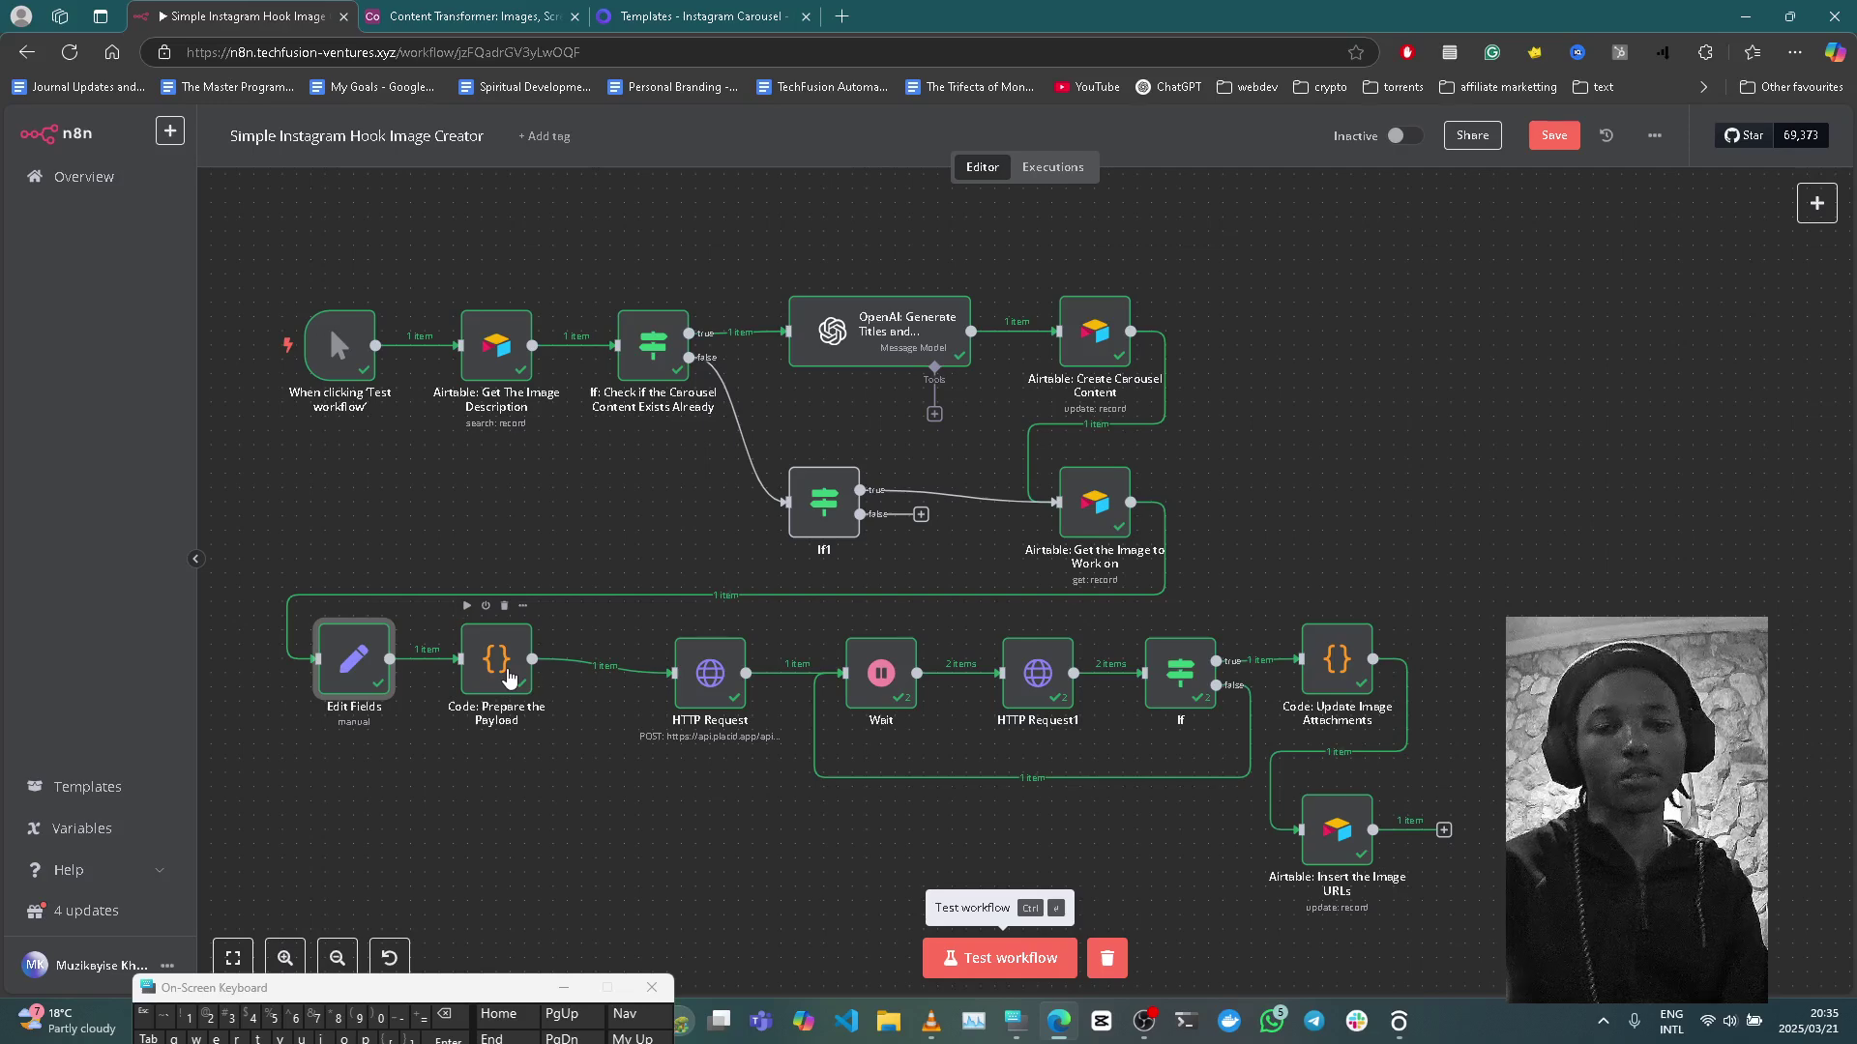
Step: Open the Code: Prepare the Payload node and compare its template_uuid with the Template Demo uuid in Placid, returning to n8n
left_click(510, 677)
double_click(509, 676)
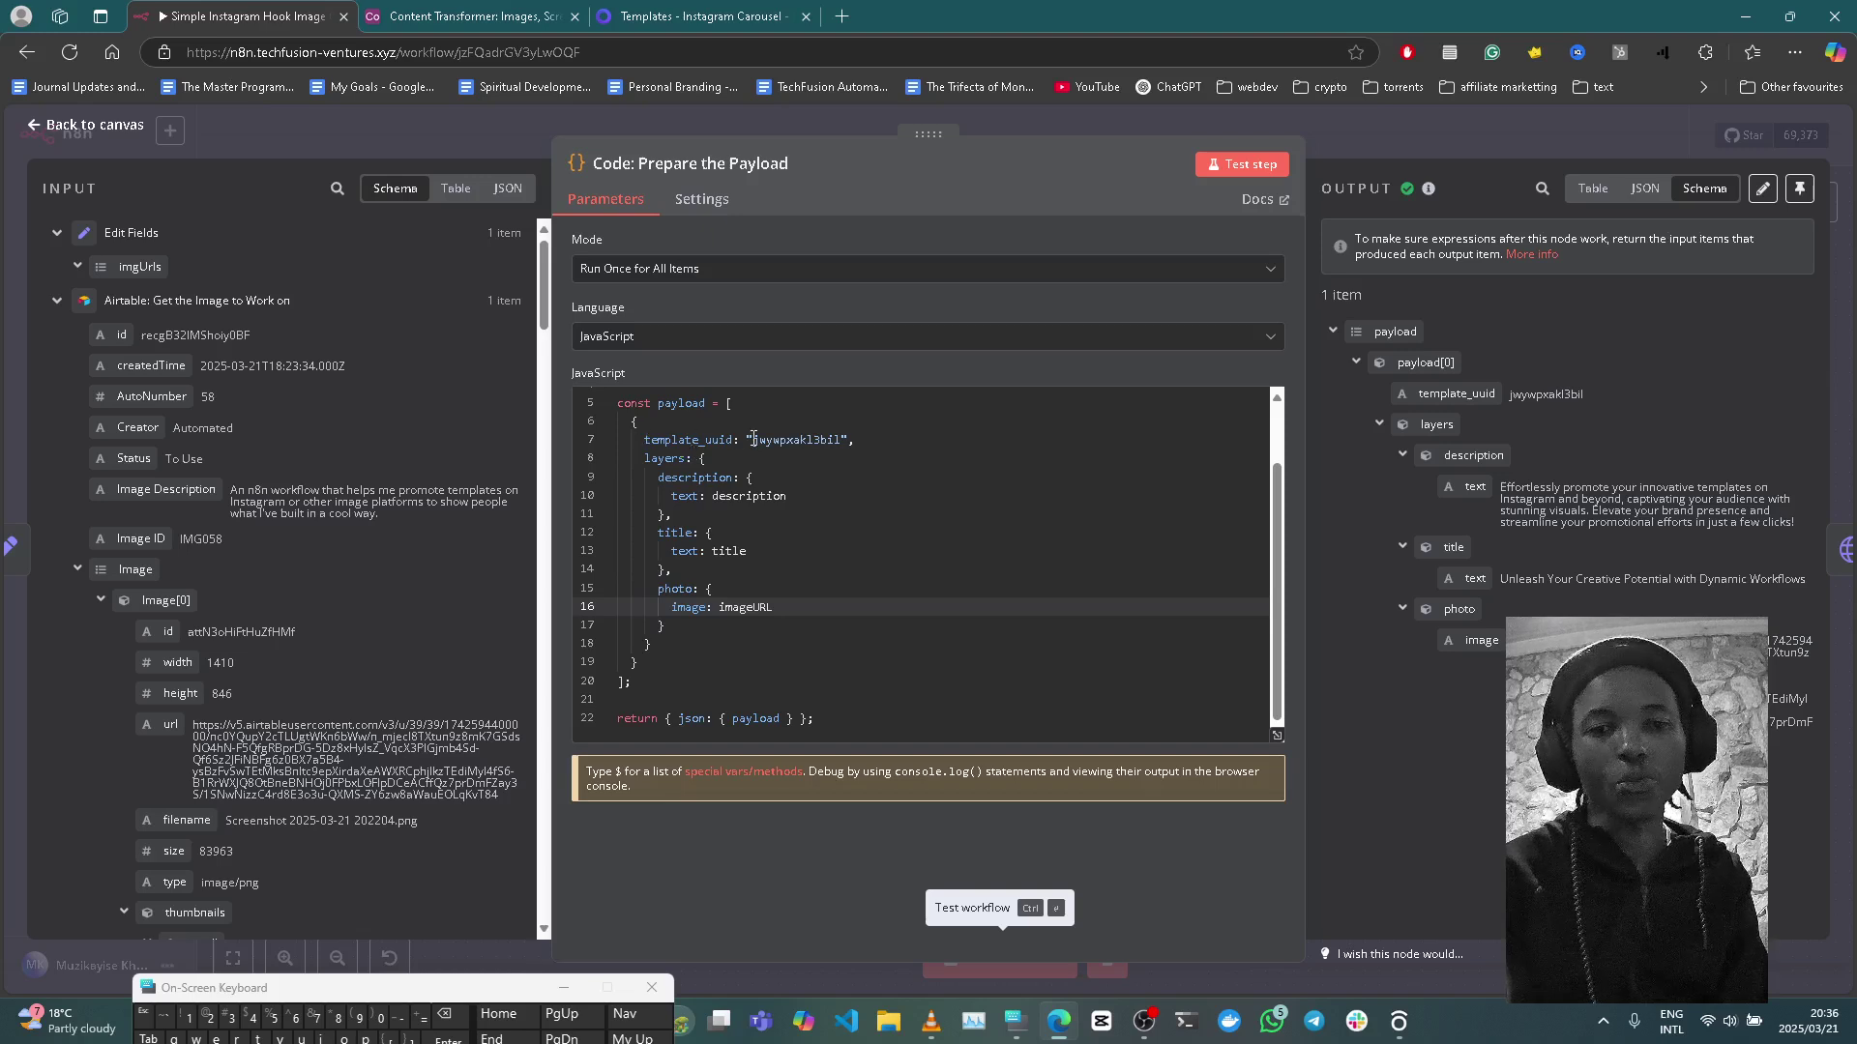
left_click(710, 15)
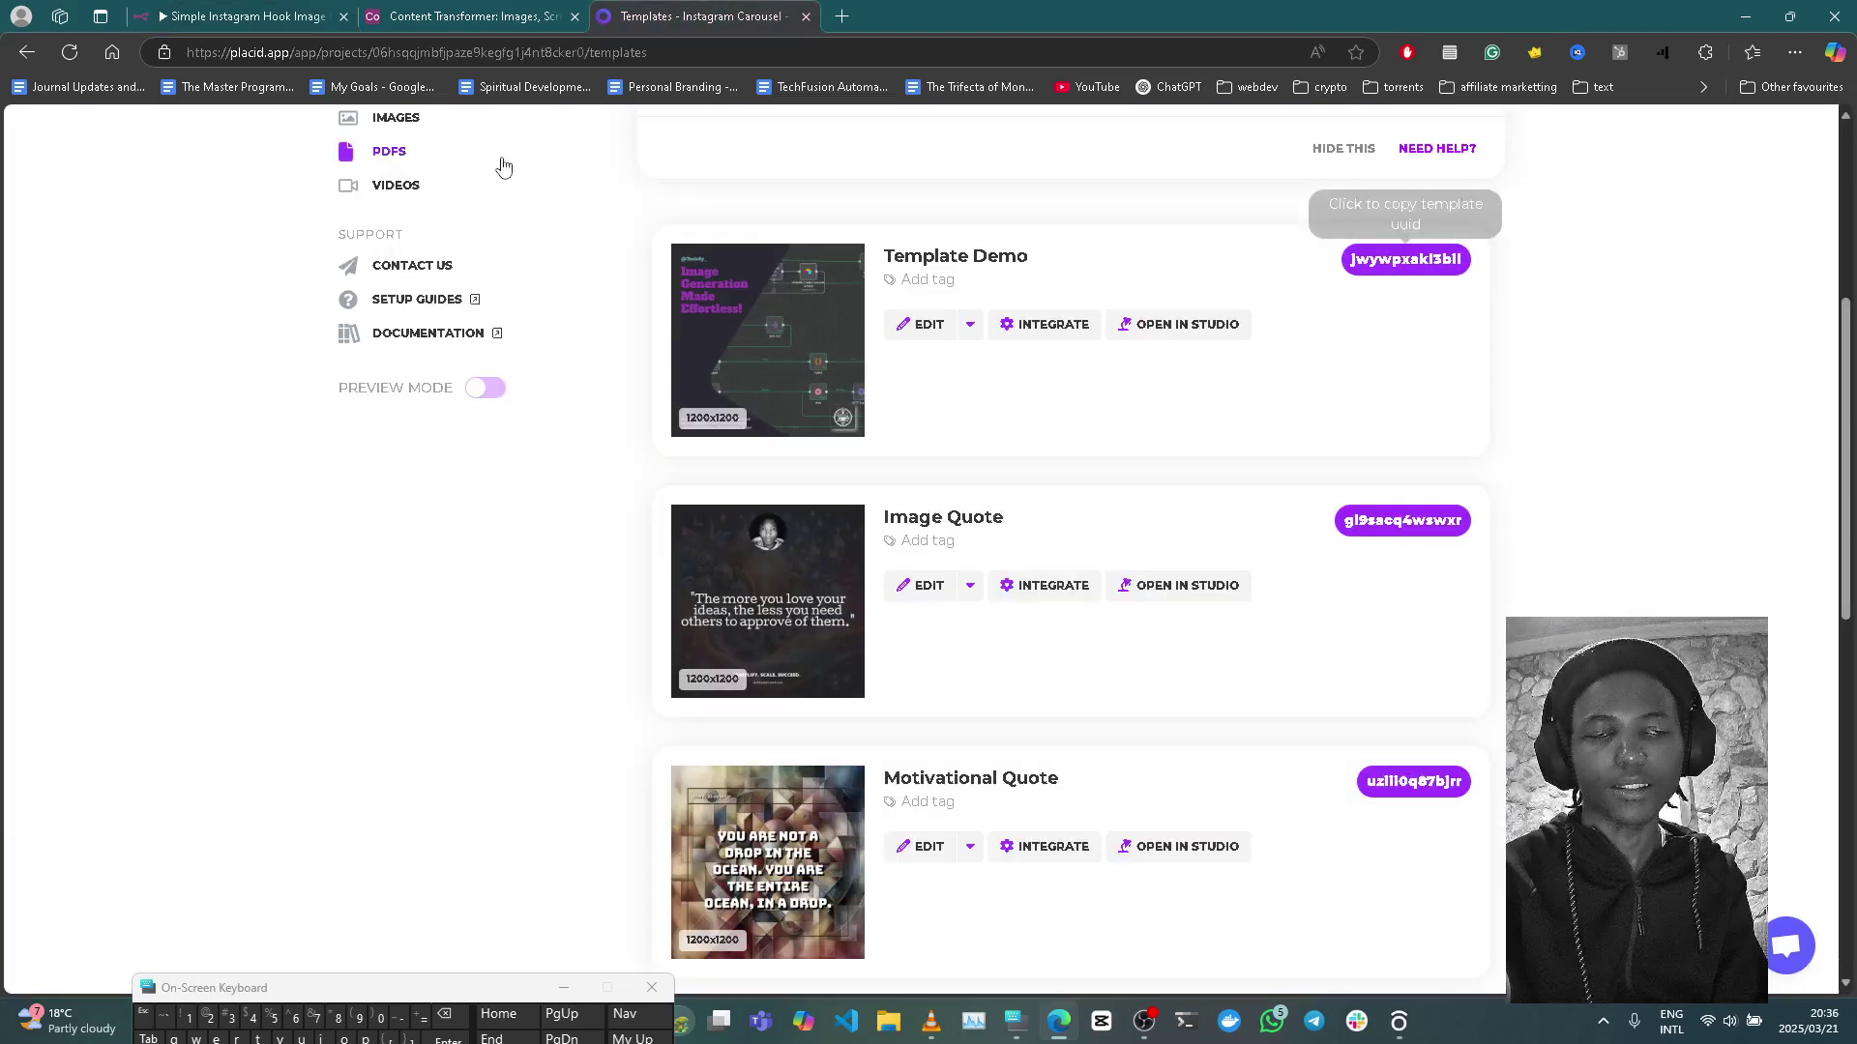
left_click(229, 9)
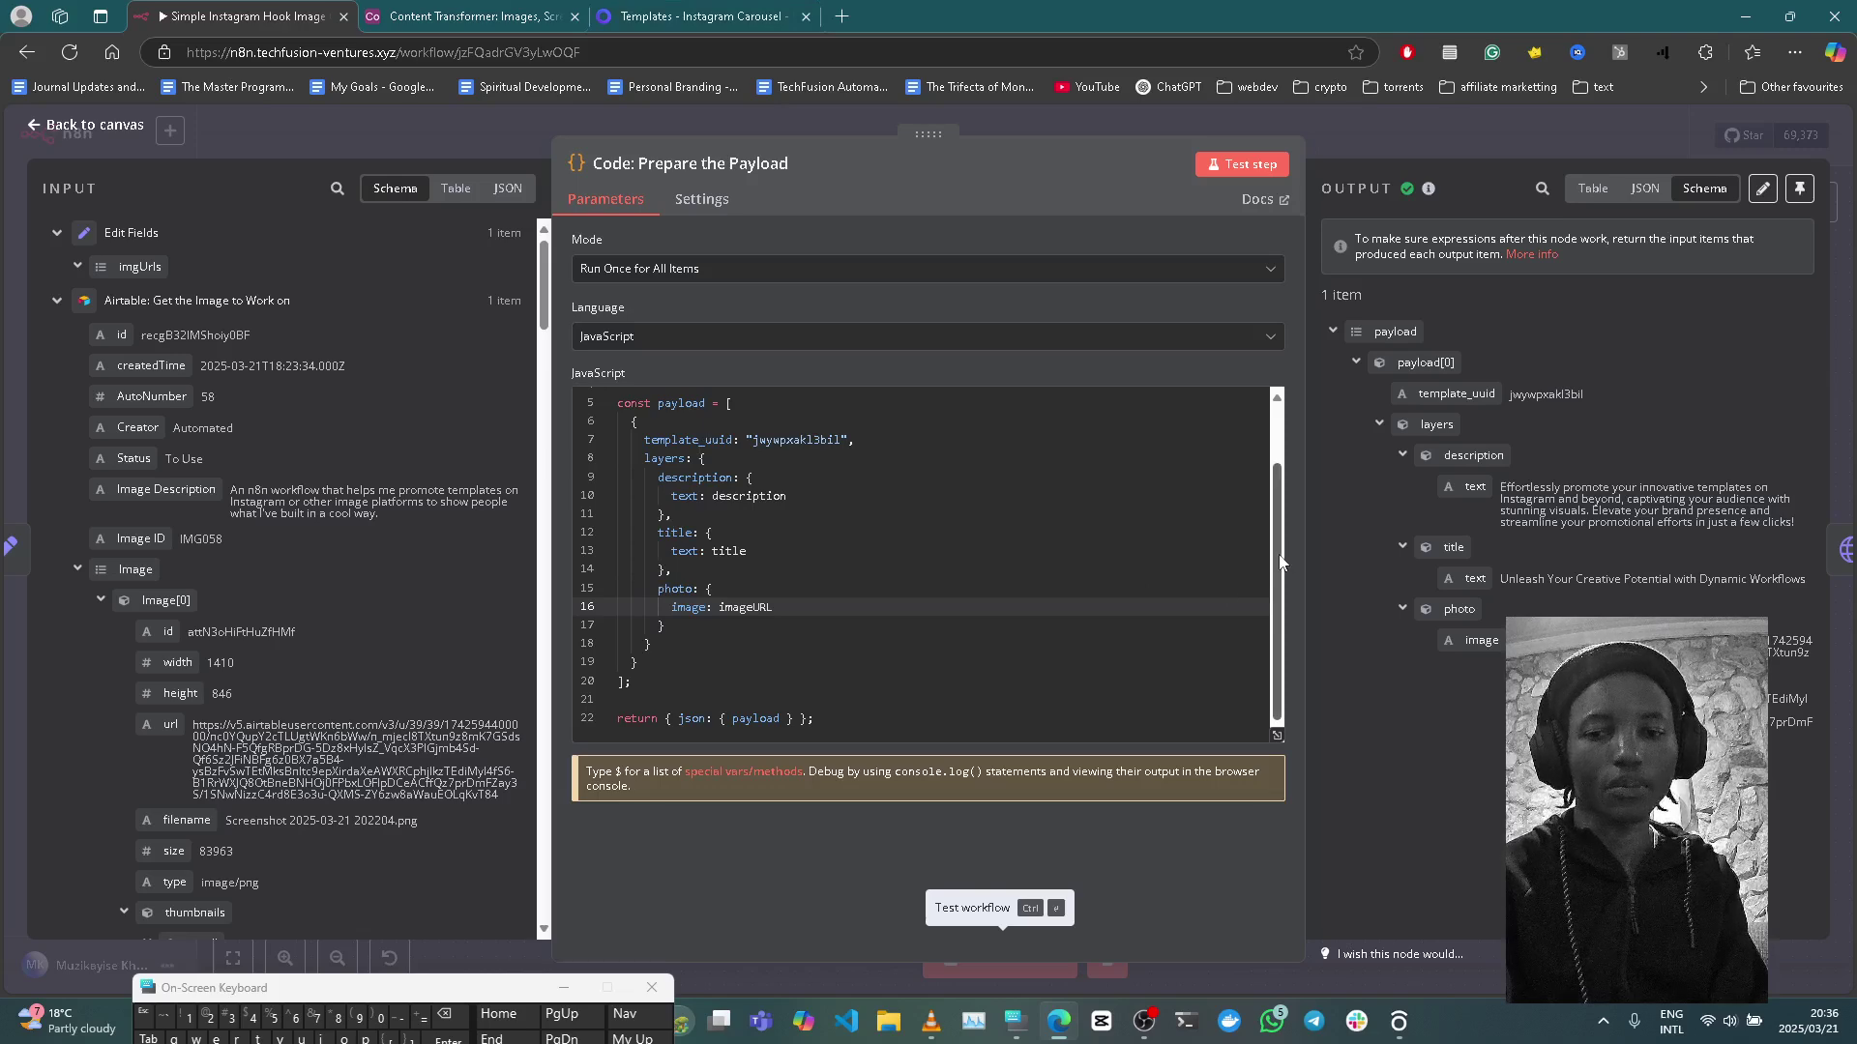
Step: Read the payload code's title, description and imageURL constants and its return statement, and close the node
scroll(1281, 561, "up", 2)
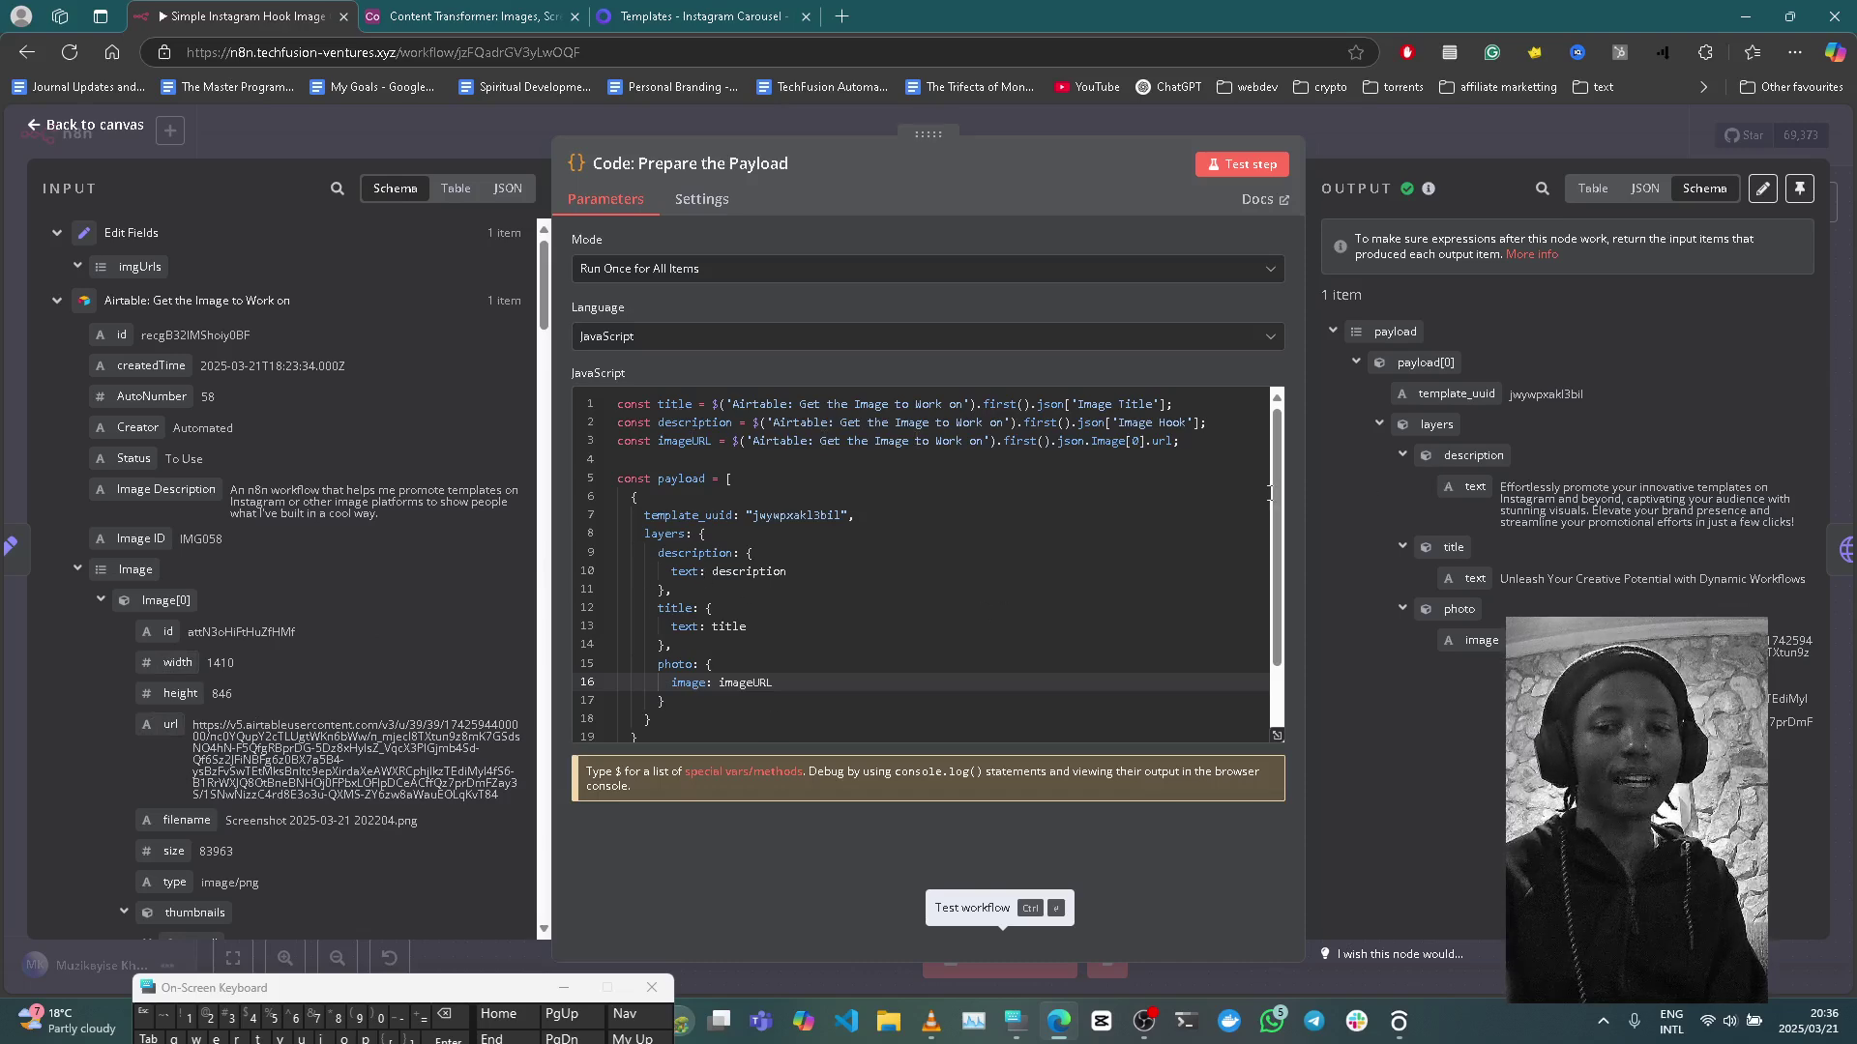
left_click_drag(1276, 495, 1286, 609)
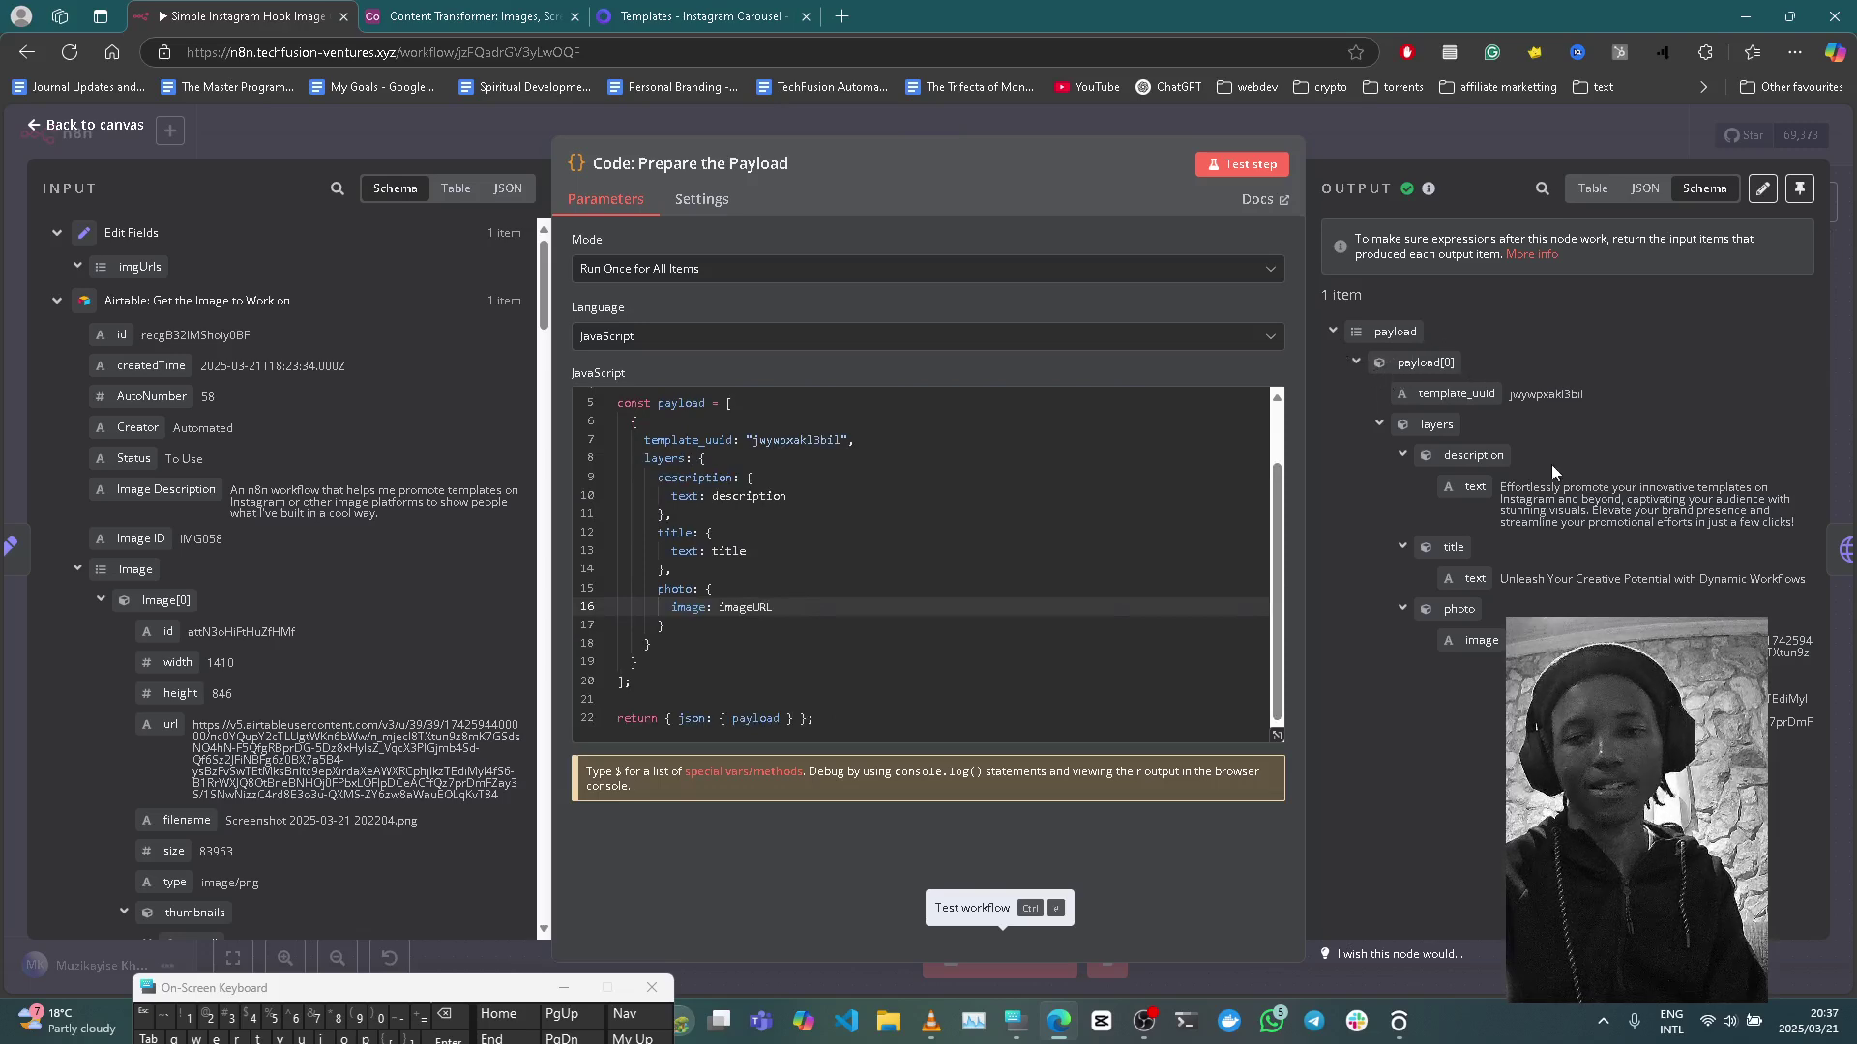
left_click(1345, 143)
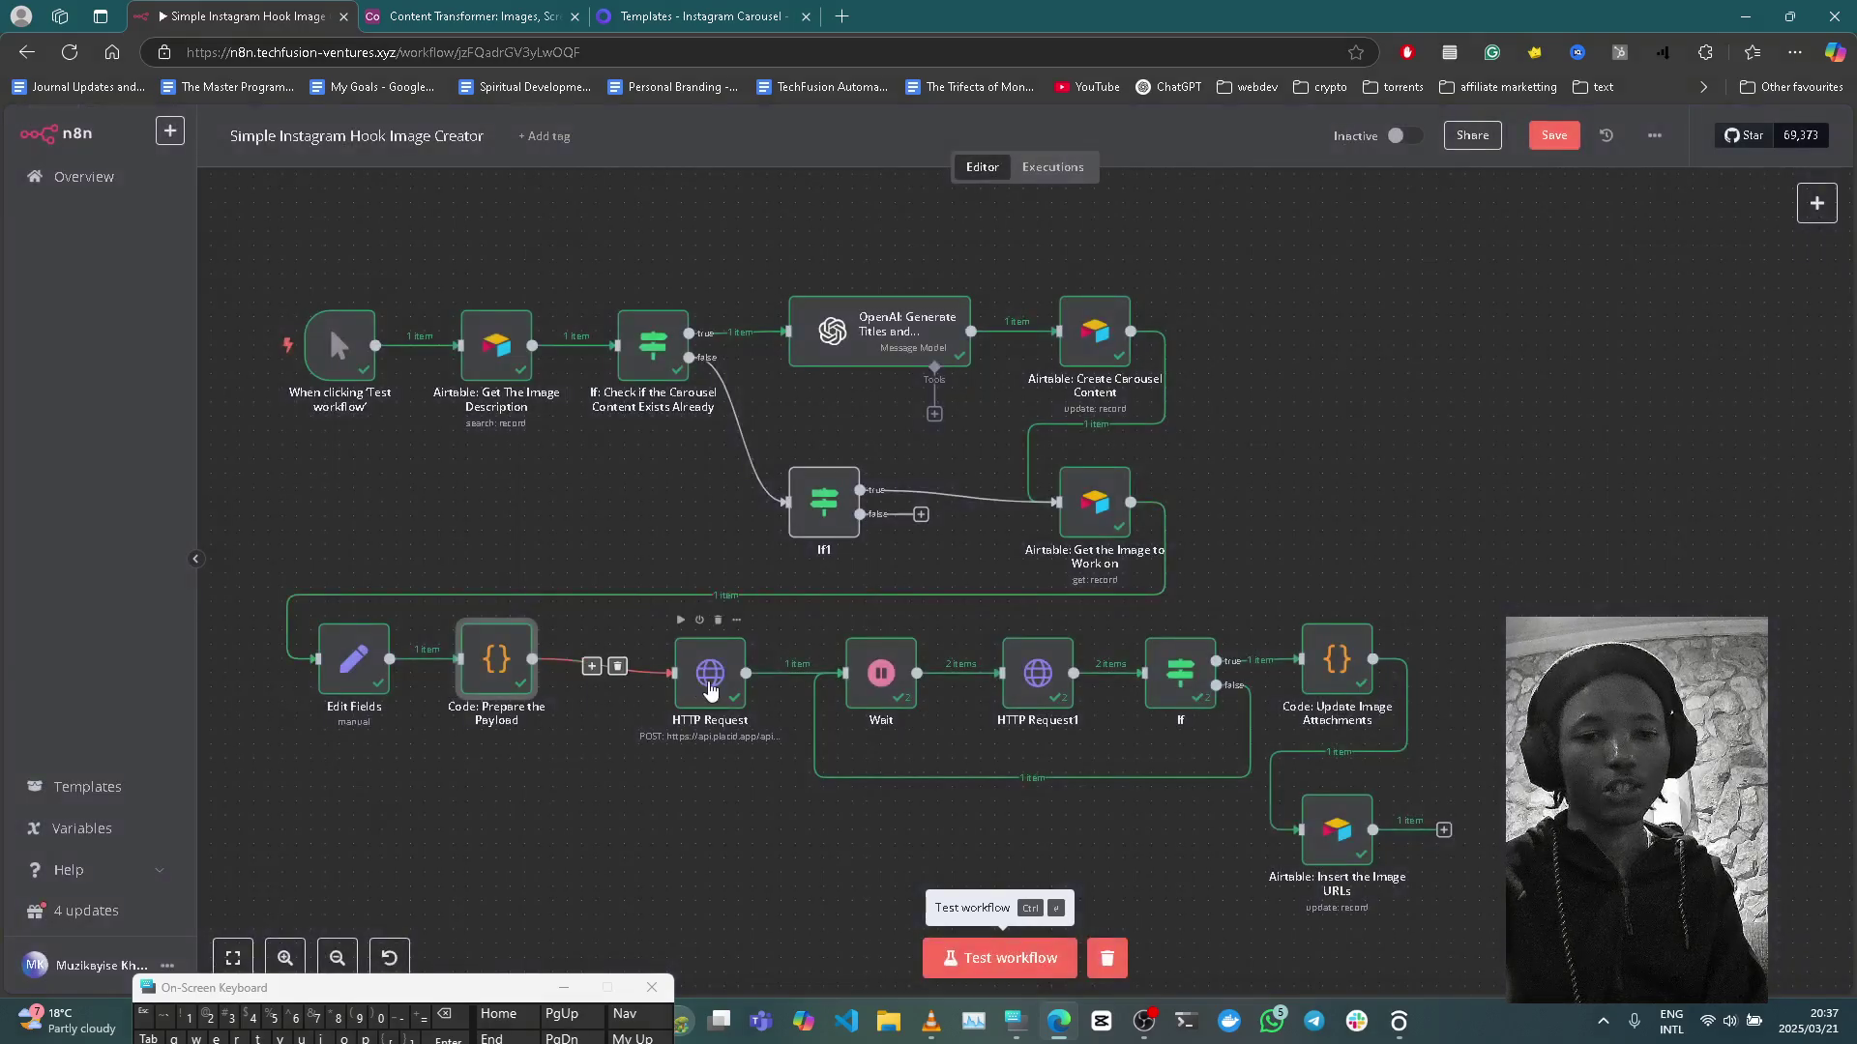
Step: Open the HTTP Request node to examine its Placid authentication, view the project's page in Placid, and go back to n8n
left_click(710, 689)
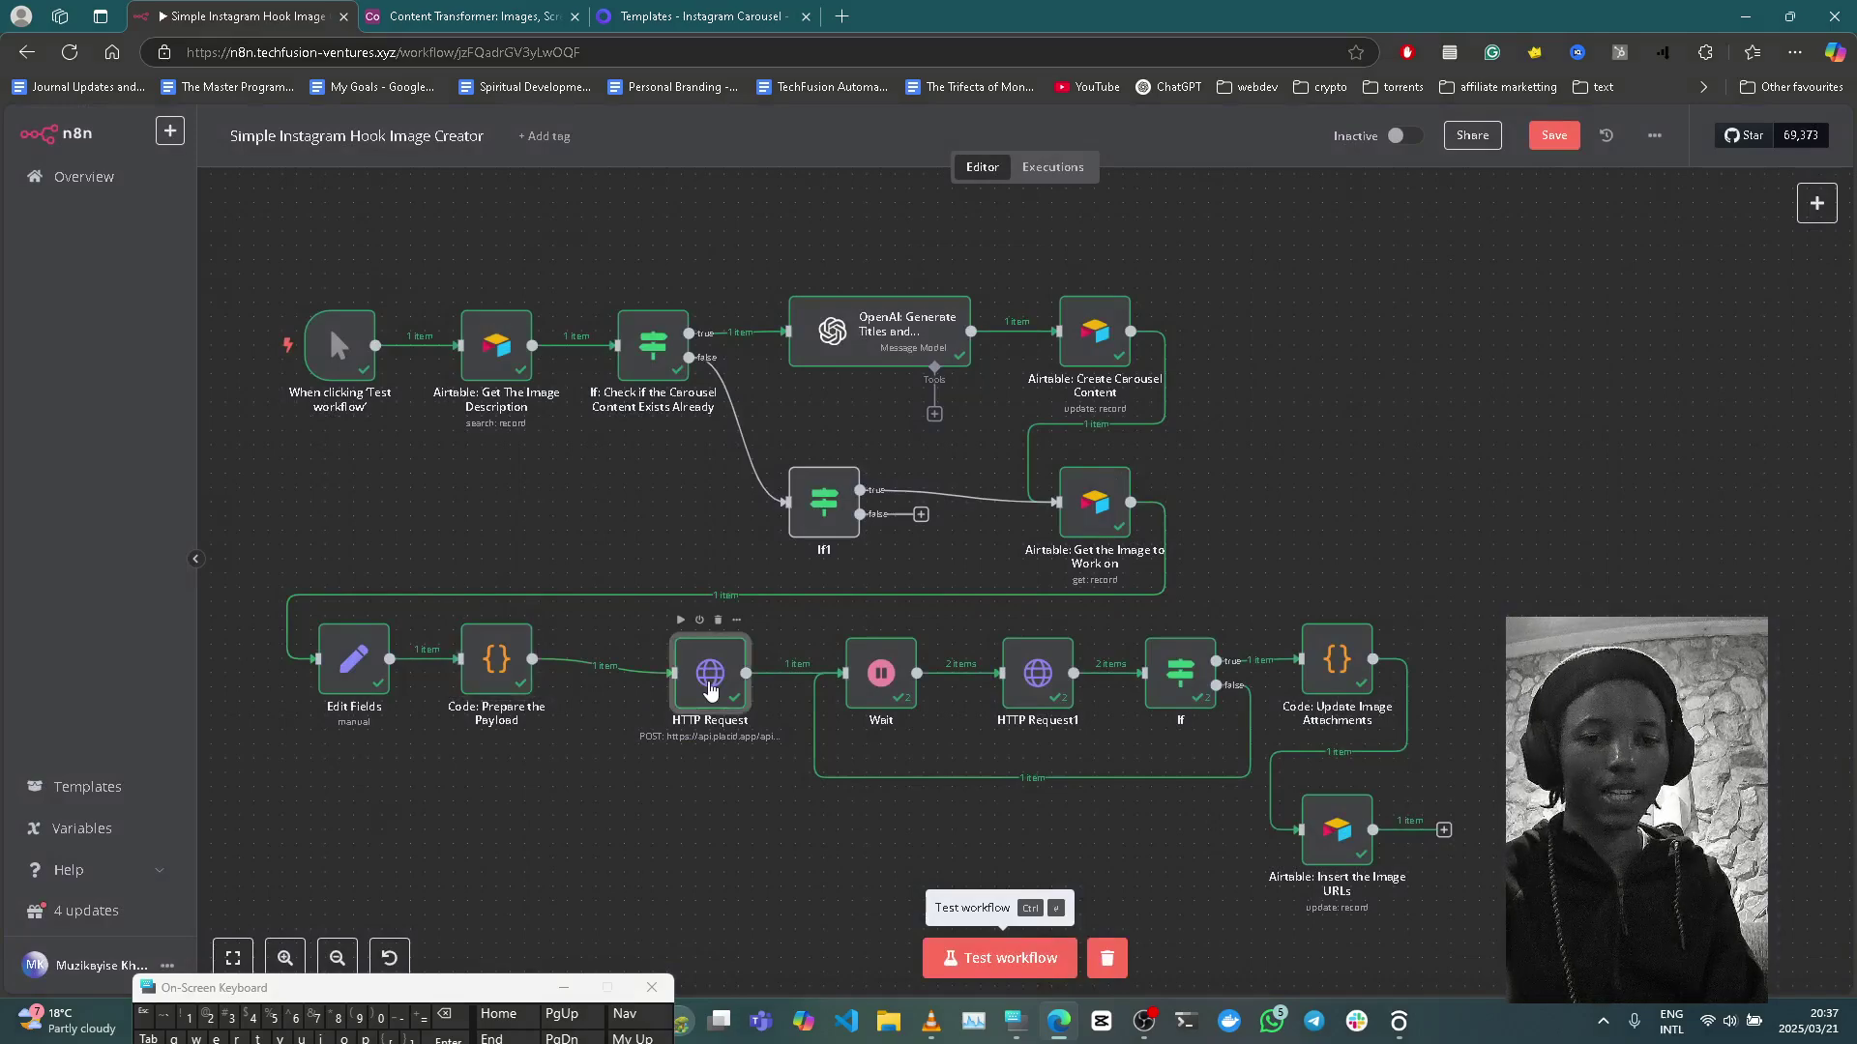
double_click(710, 688)
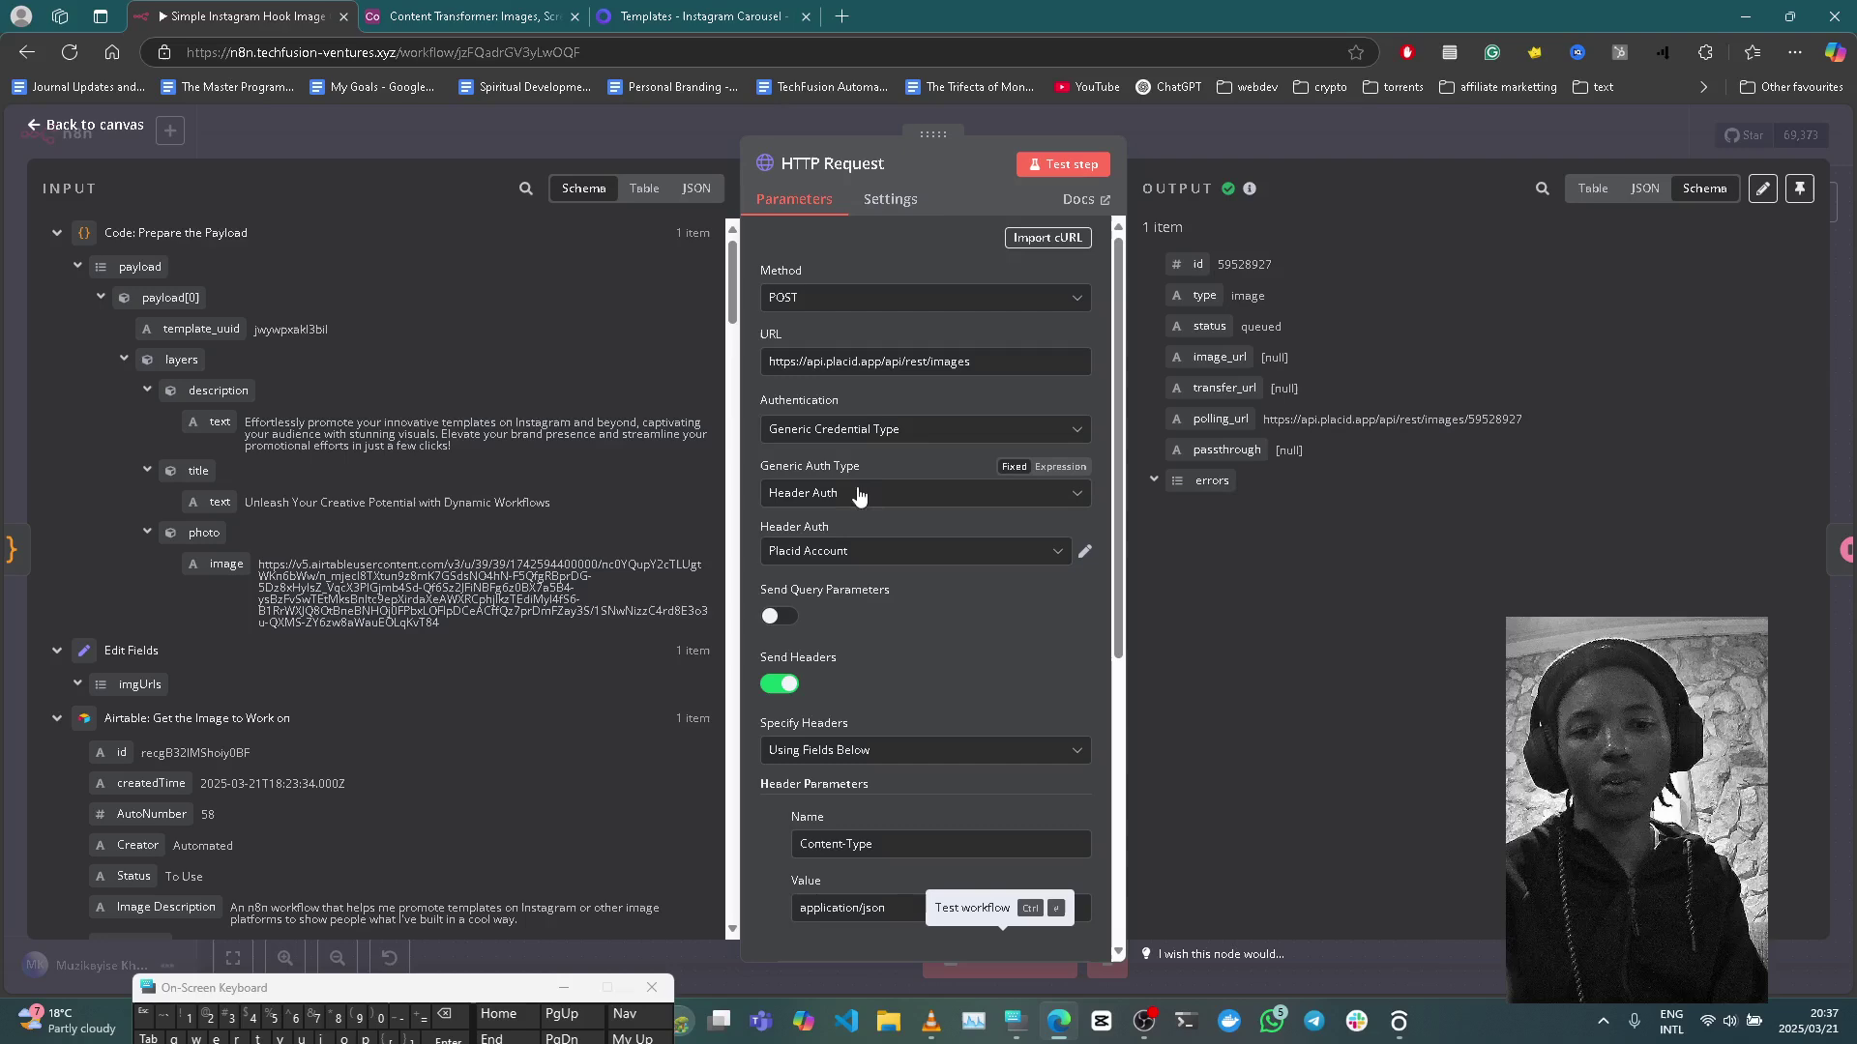
left_click(653, 13)
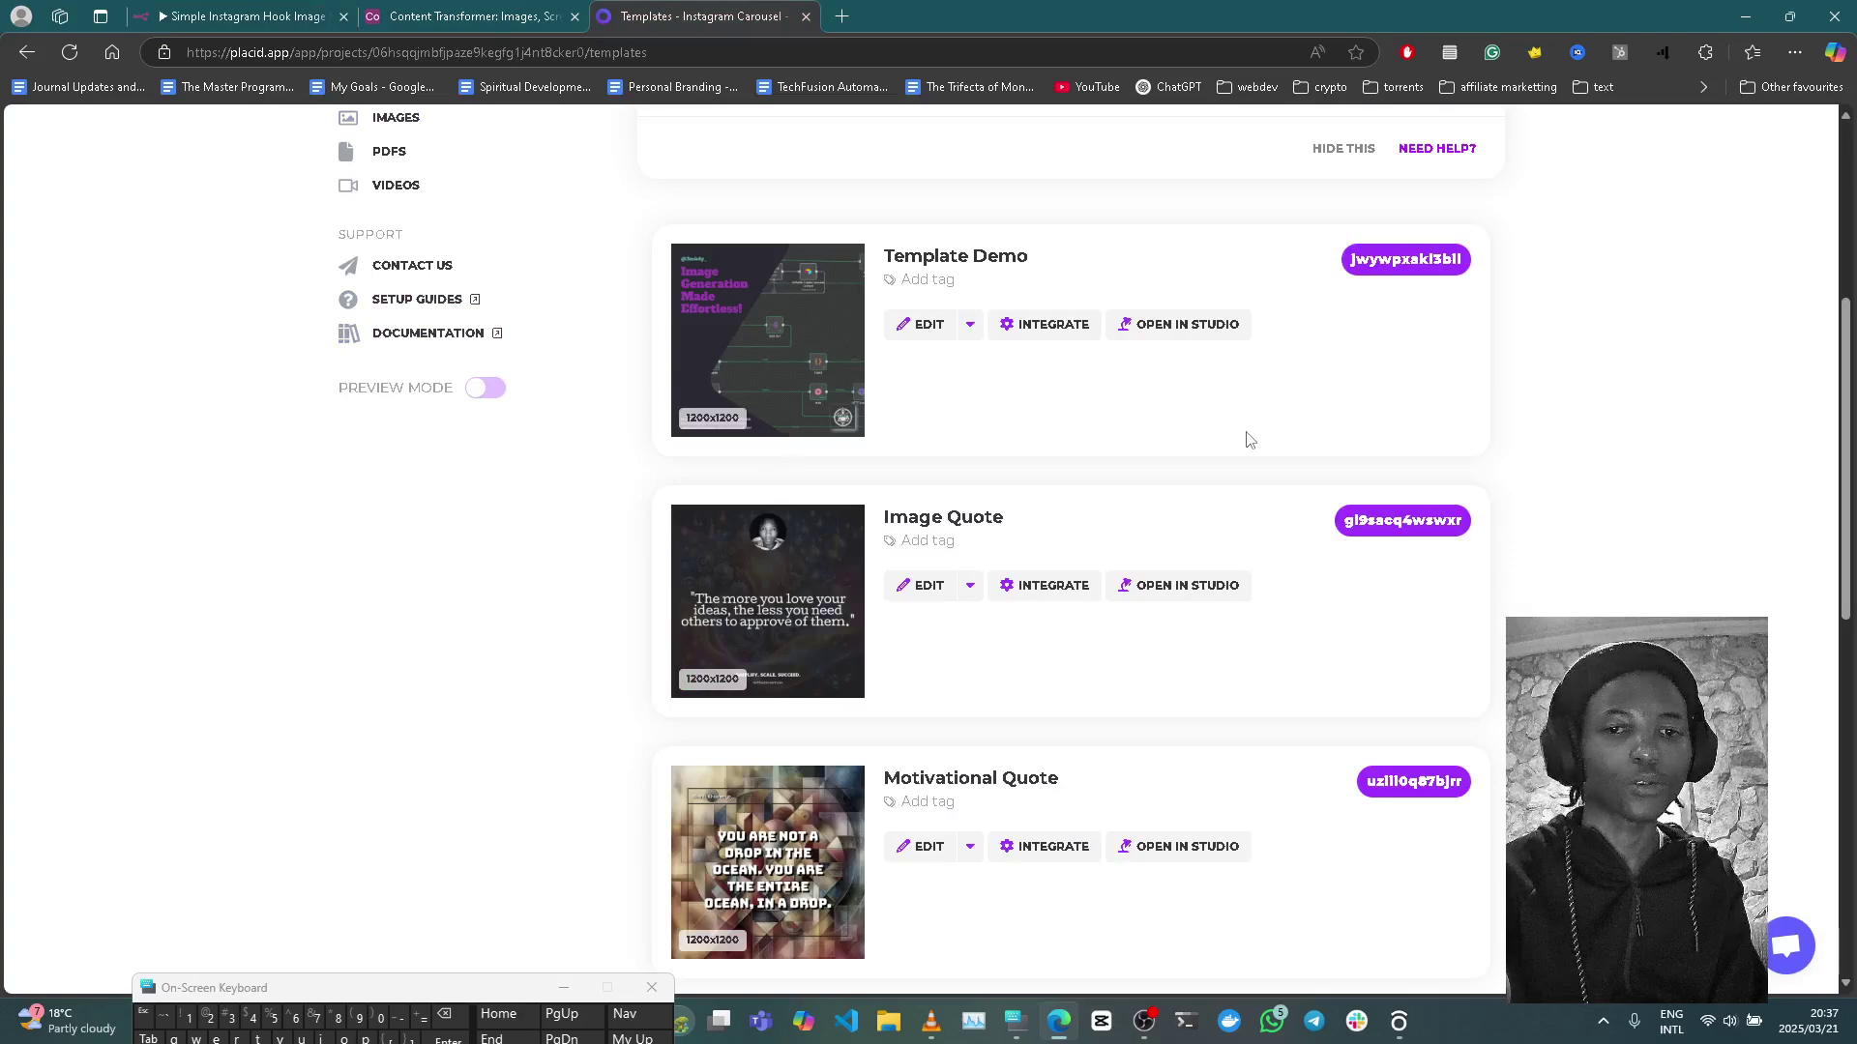
scroll(1842, 488, "up", 5)
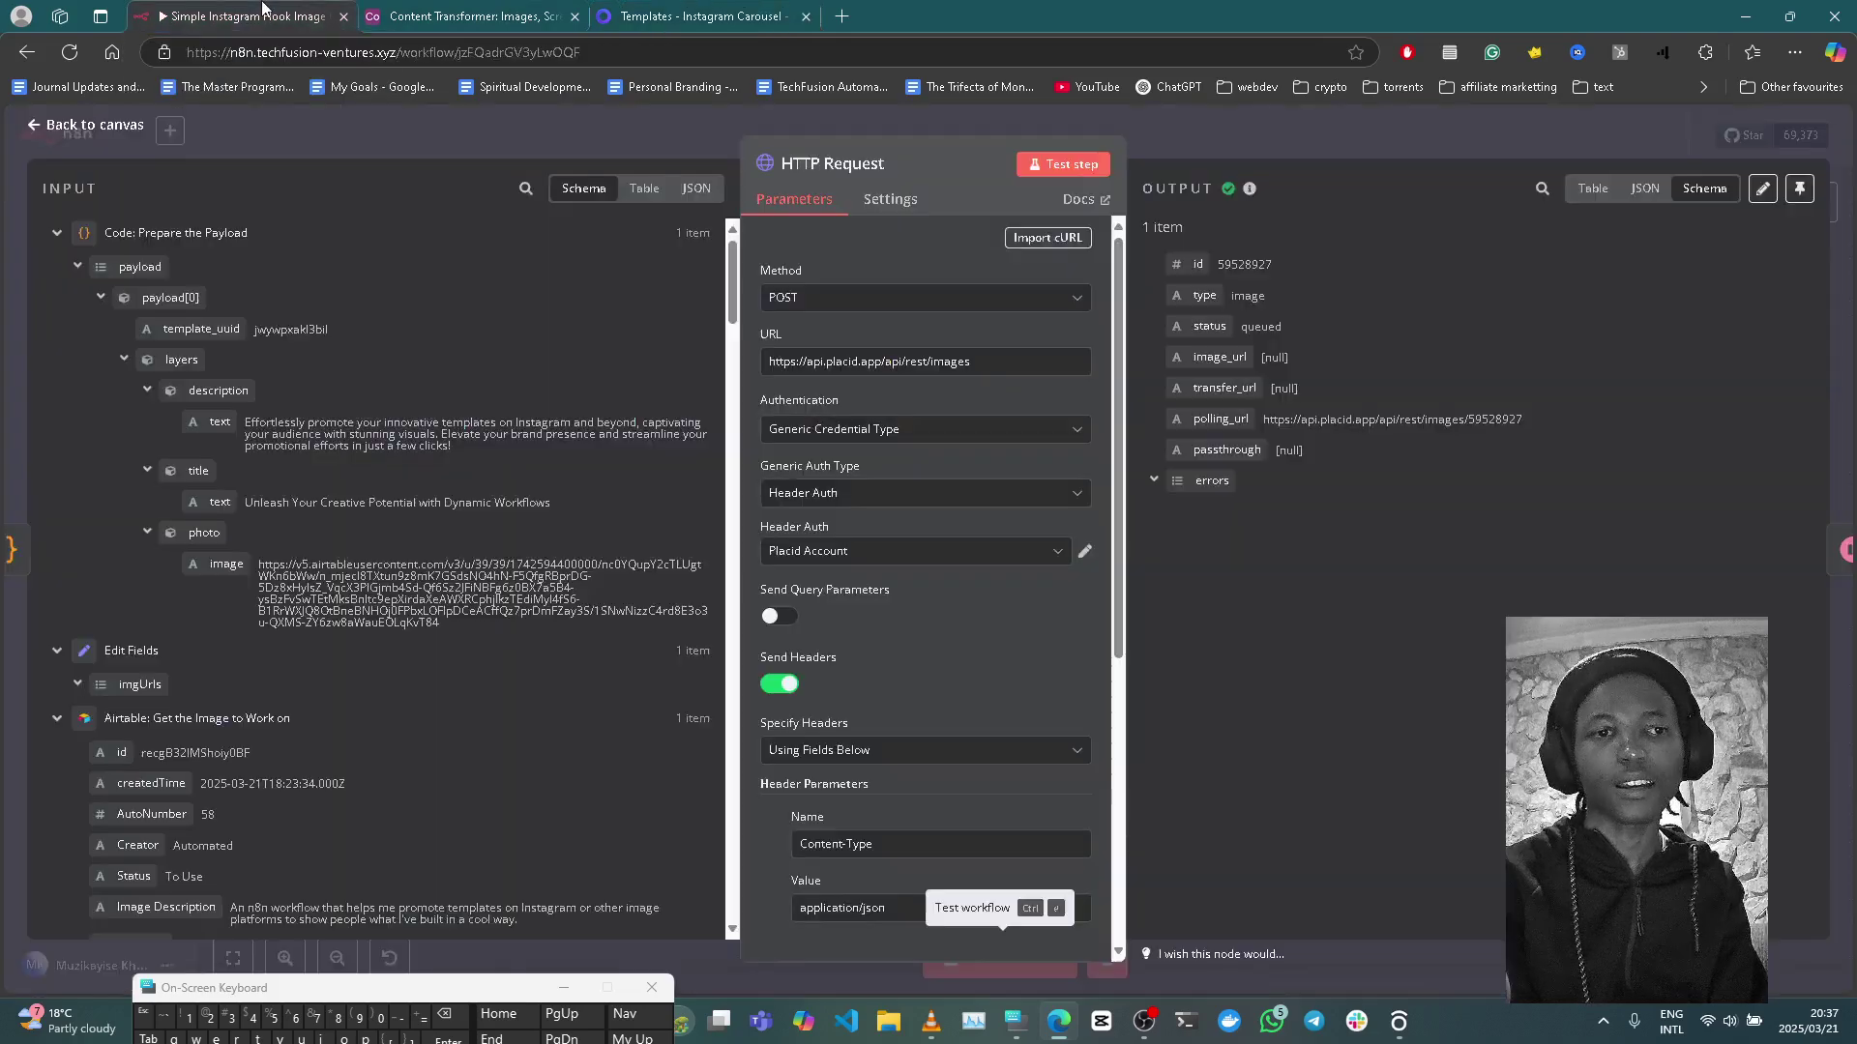
left_click(257, 15)
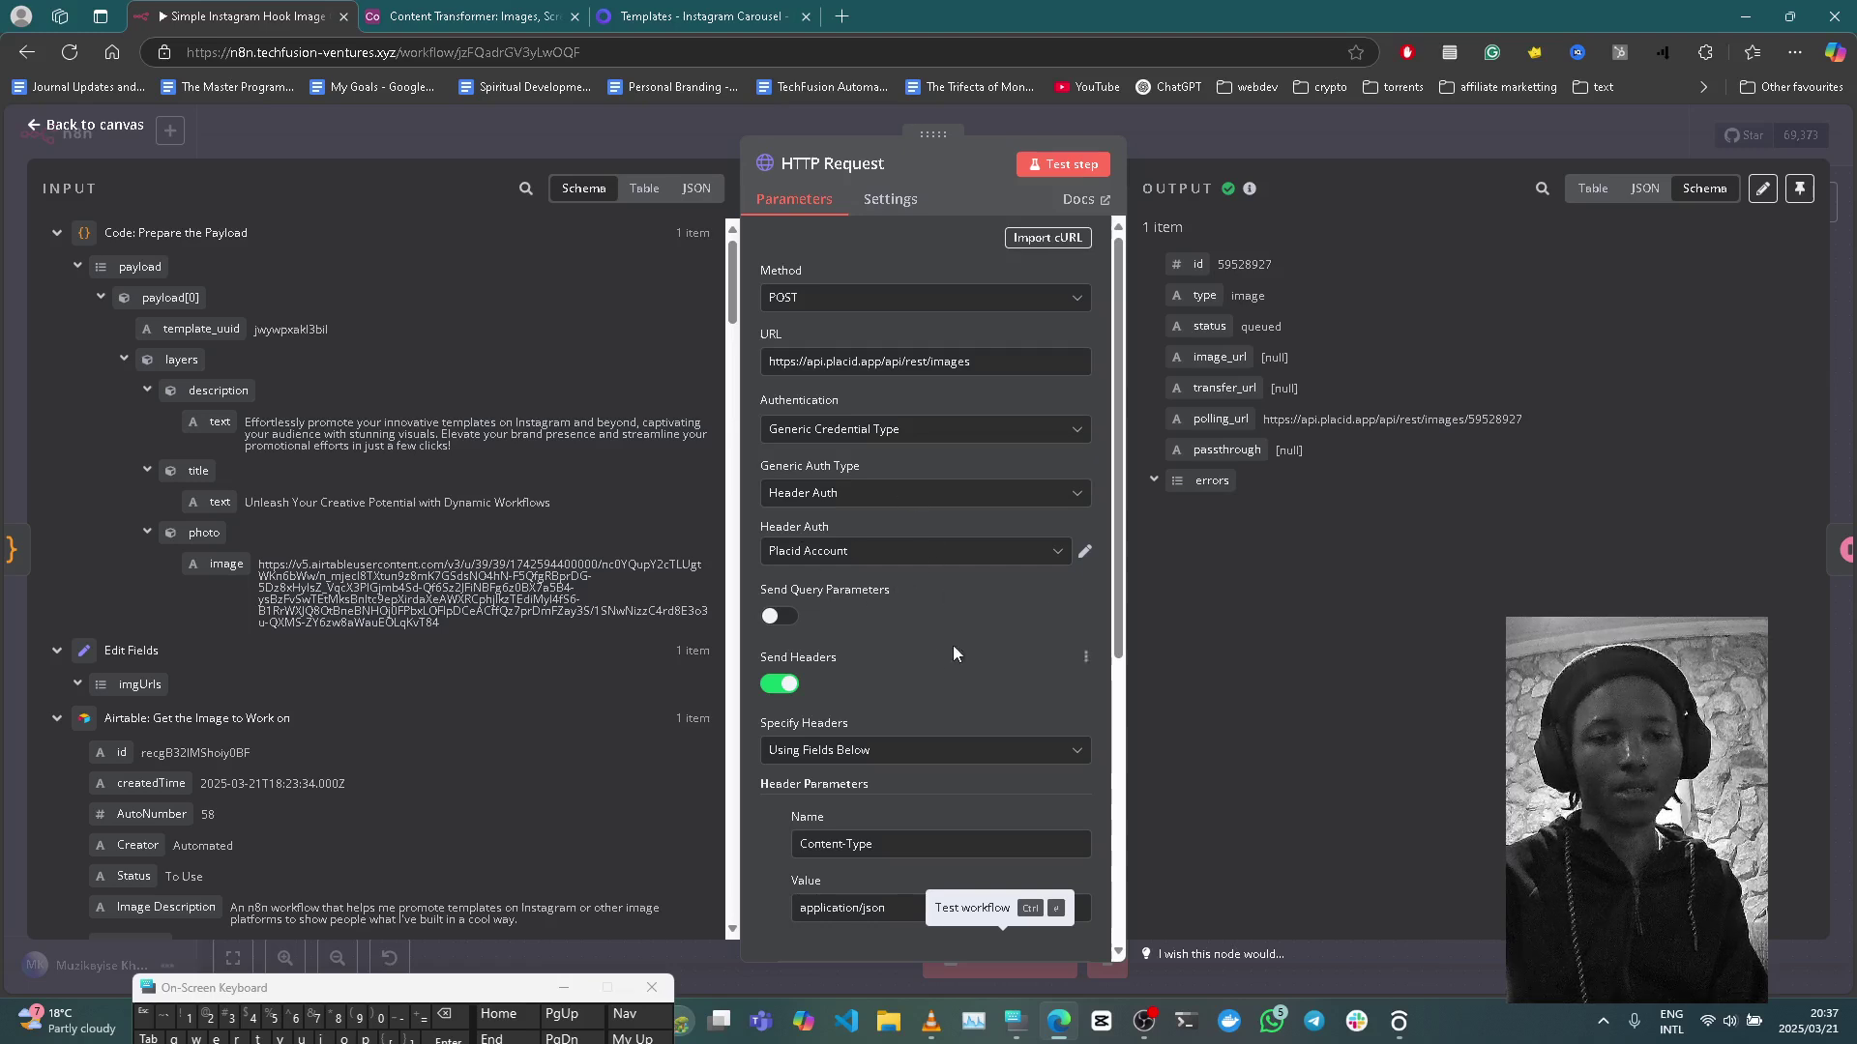
Step: Review the HTTP Request node's header parameters, raw JSON body and output, and return to the canvas
left_click_drag(1118, 548, 1122, 874)
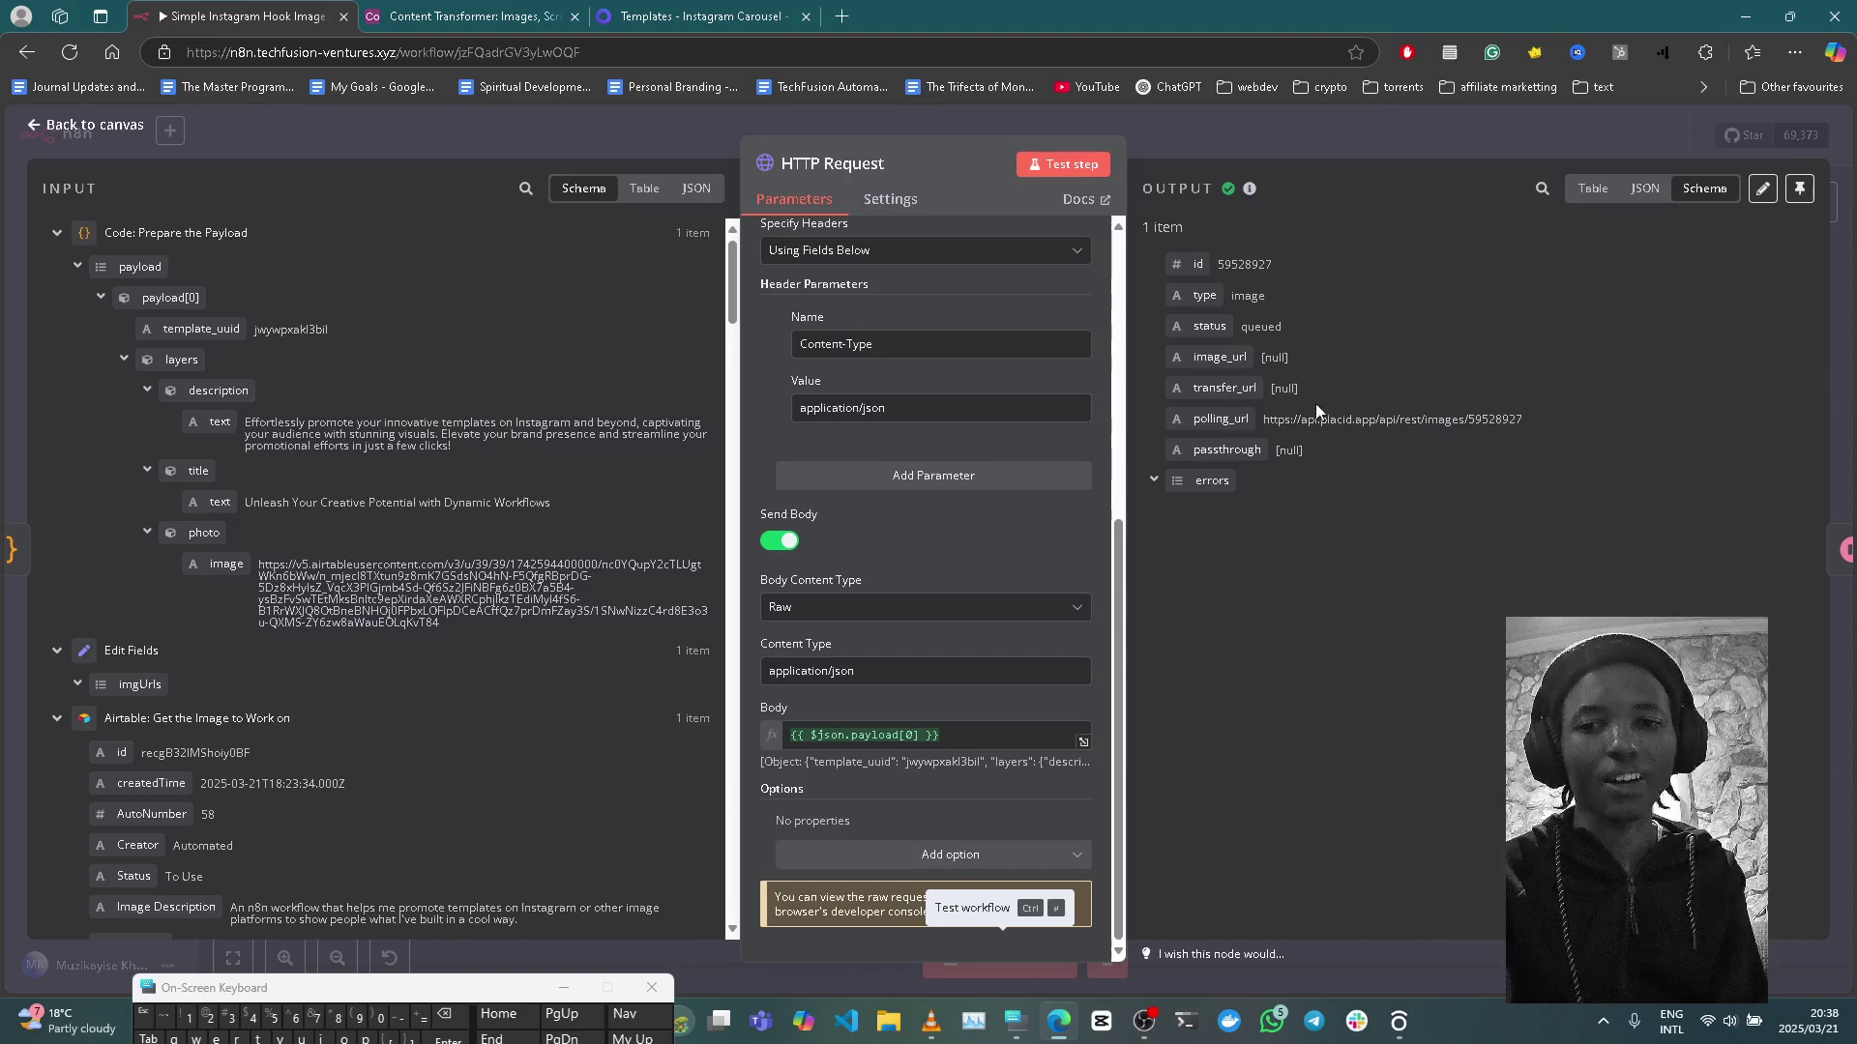
left_click(1275, 147)
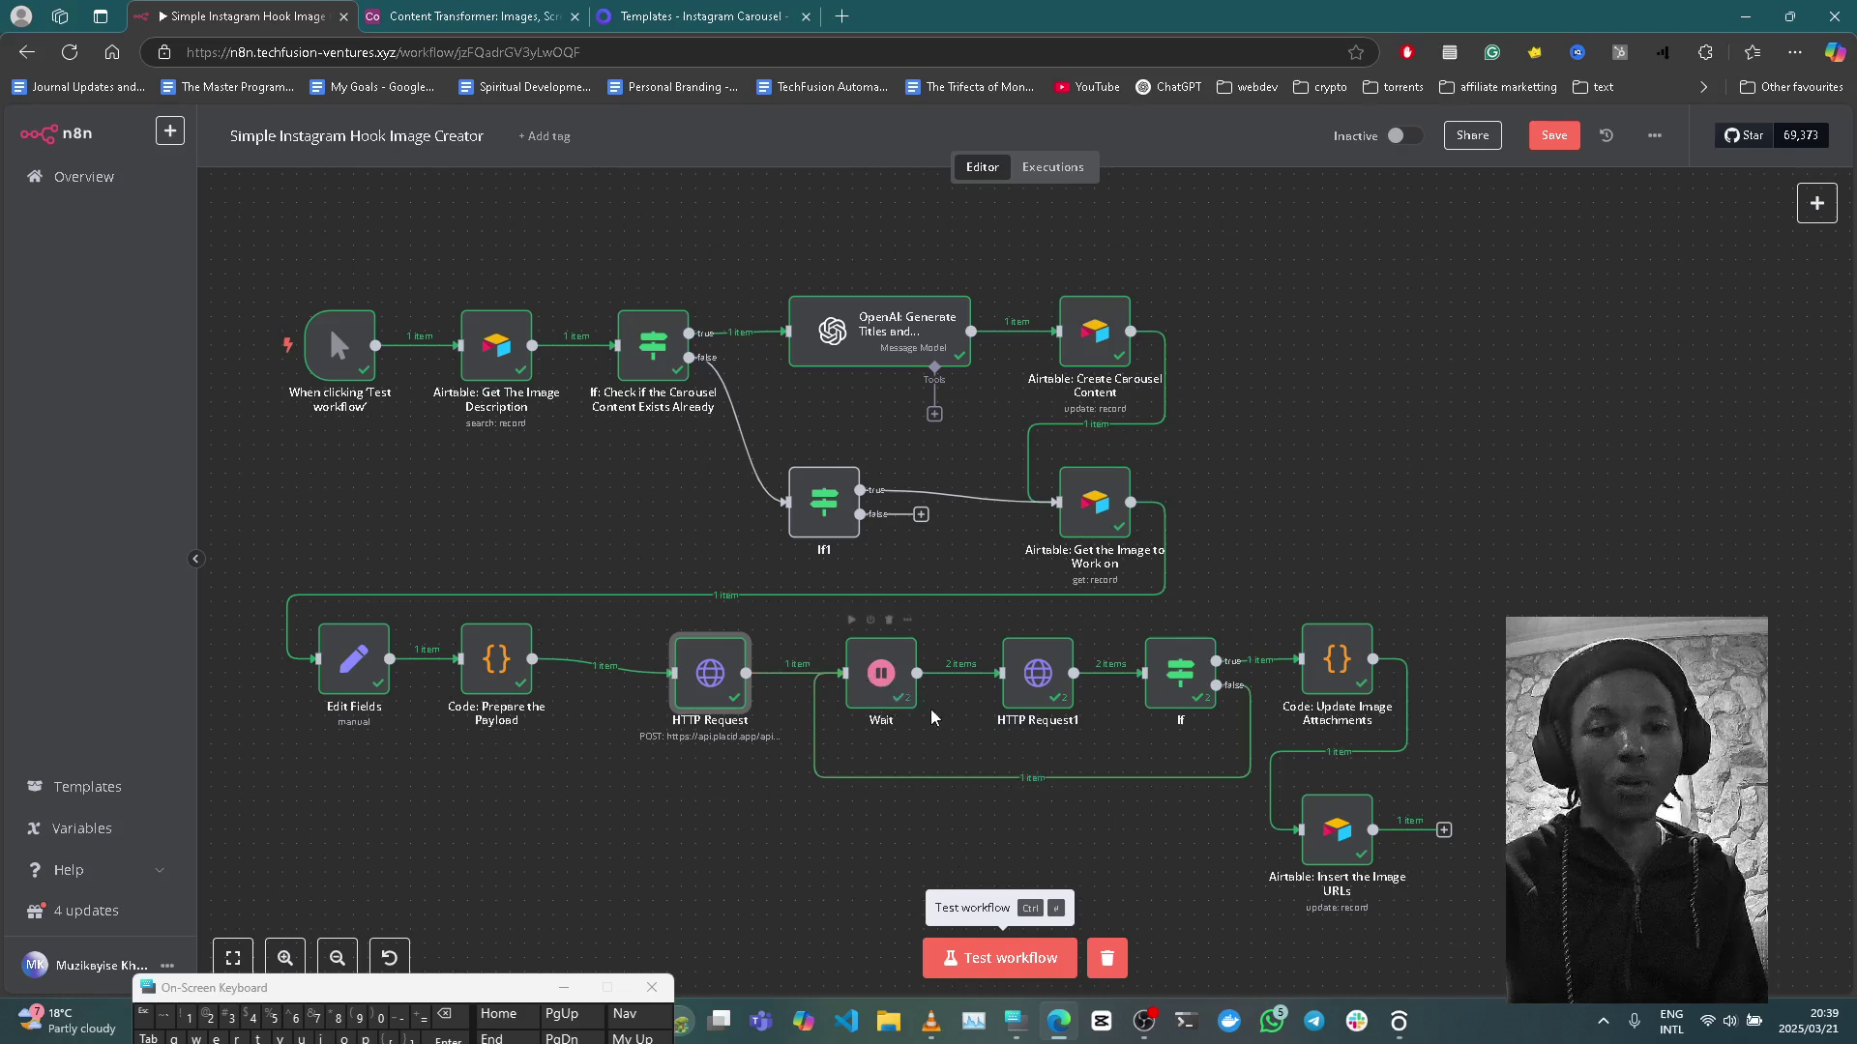
Step: Inspect the HTTP Request1 node's GET method, polling URL expression and authentication settings, and return to the canvas
left_click(1041, 686)
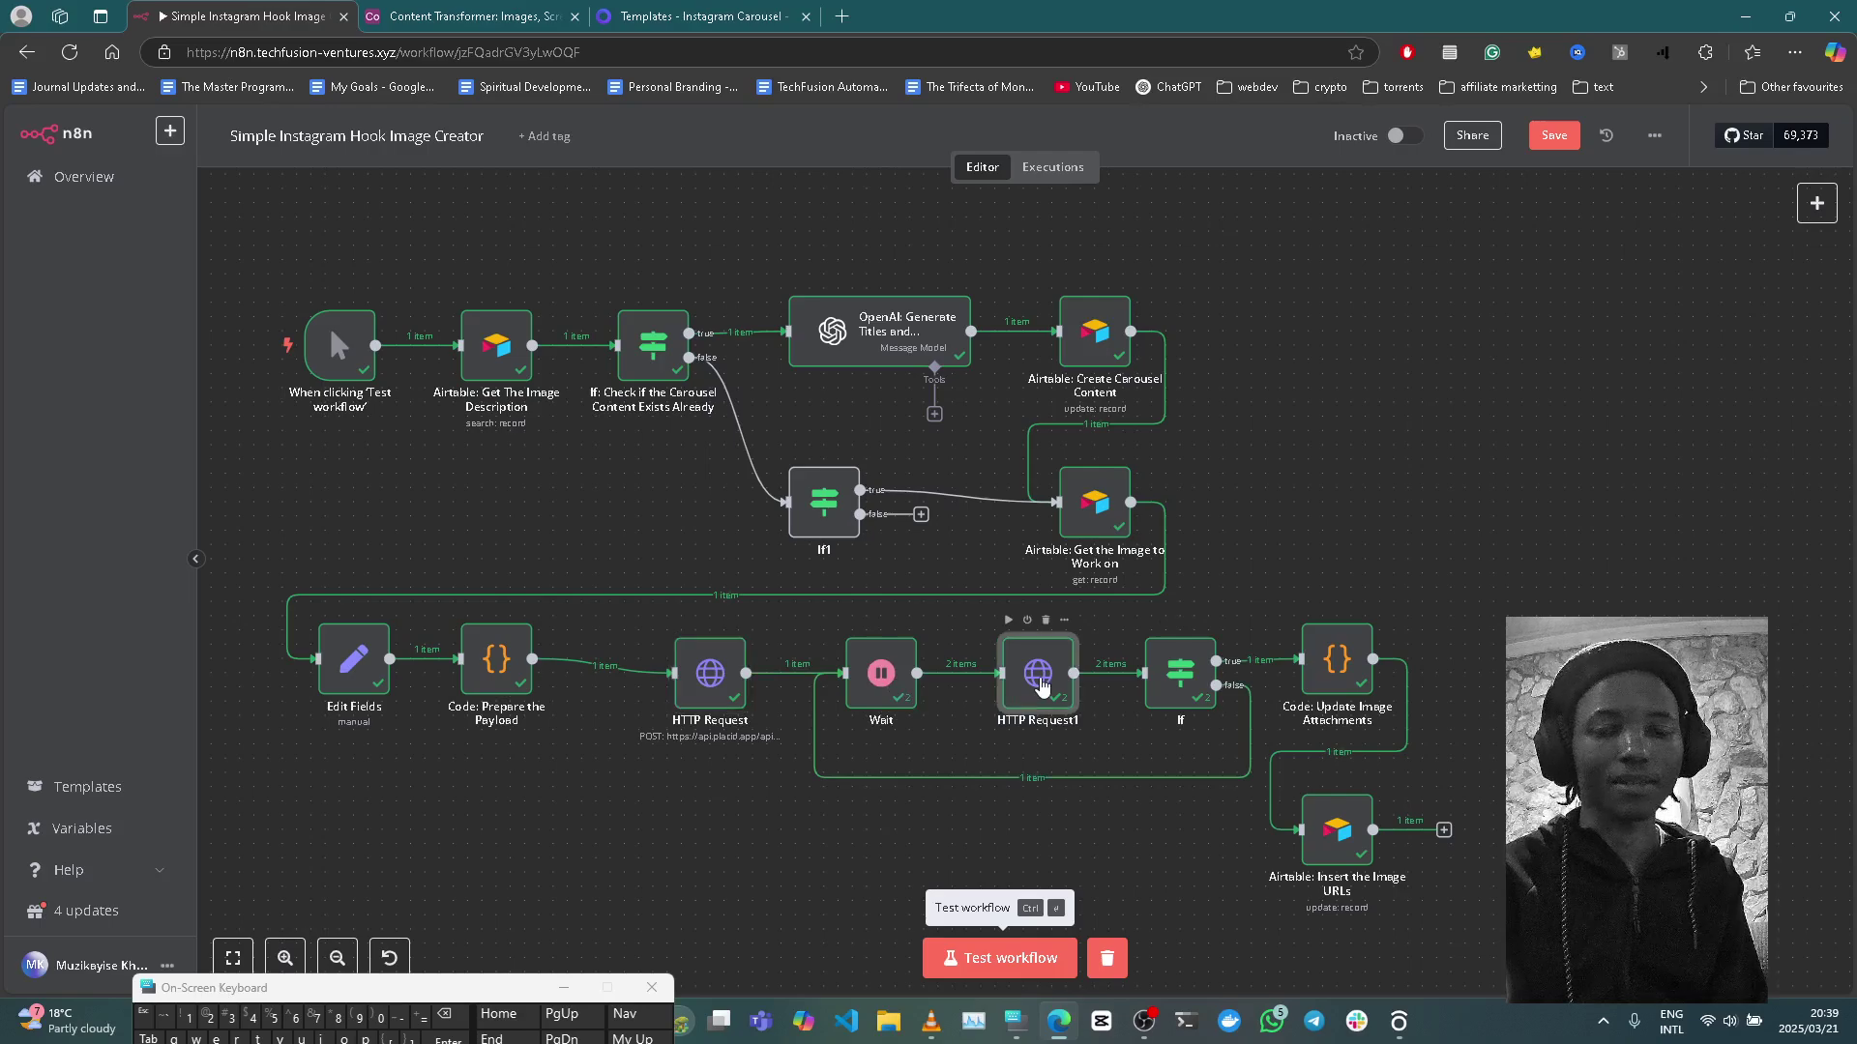
double_click(1040, 686)
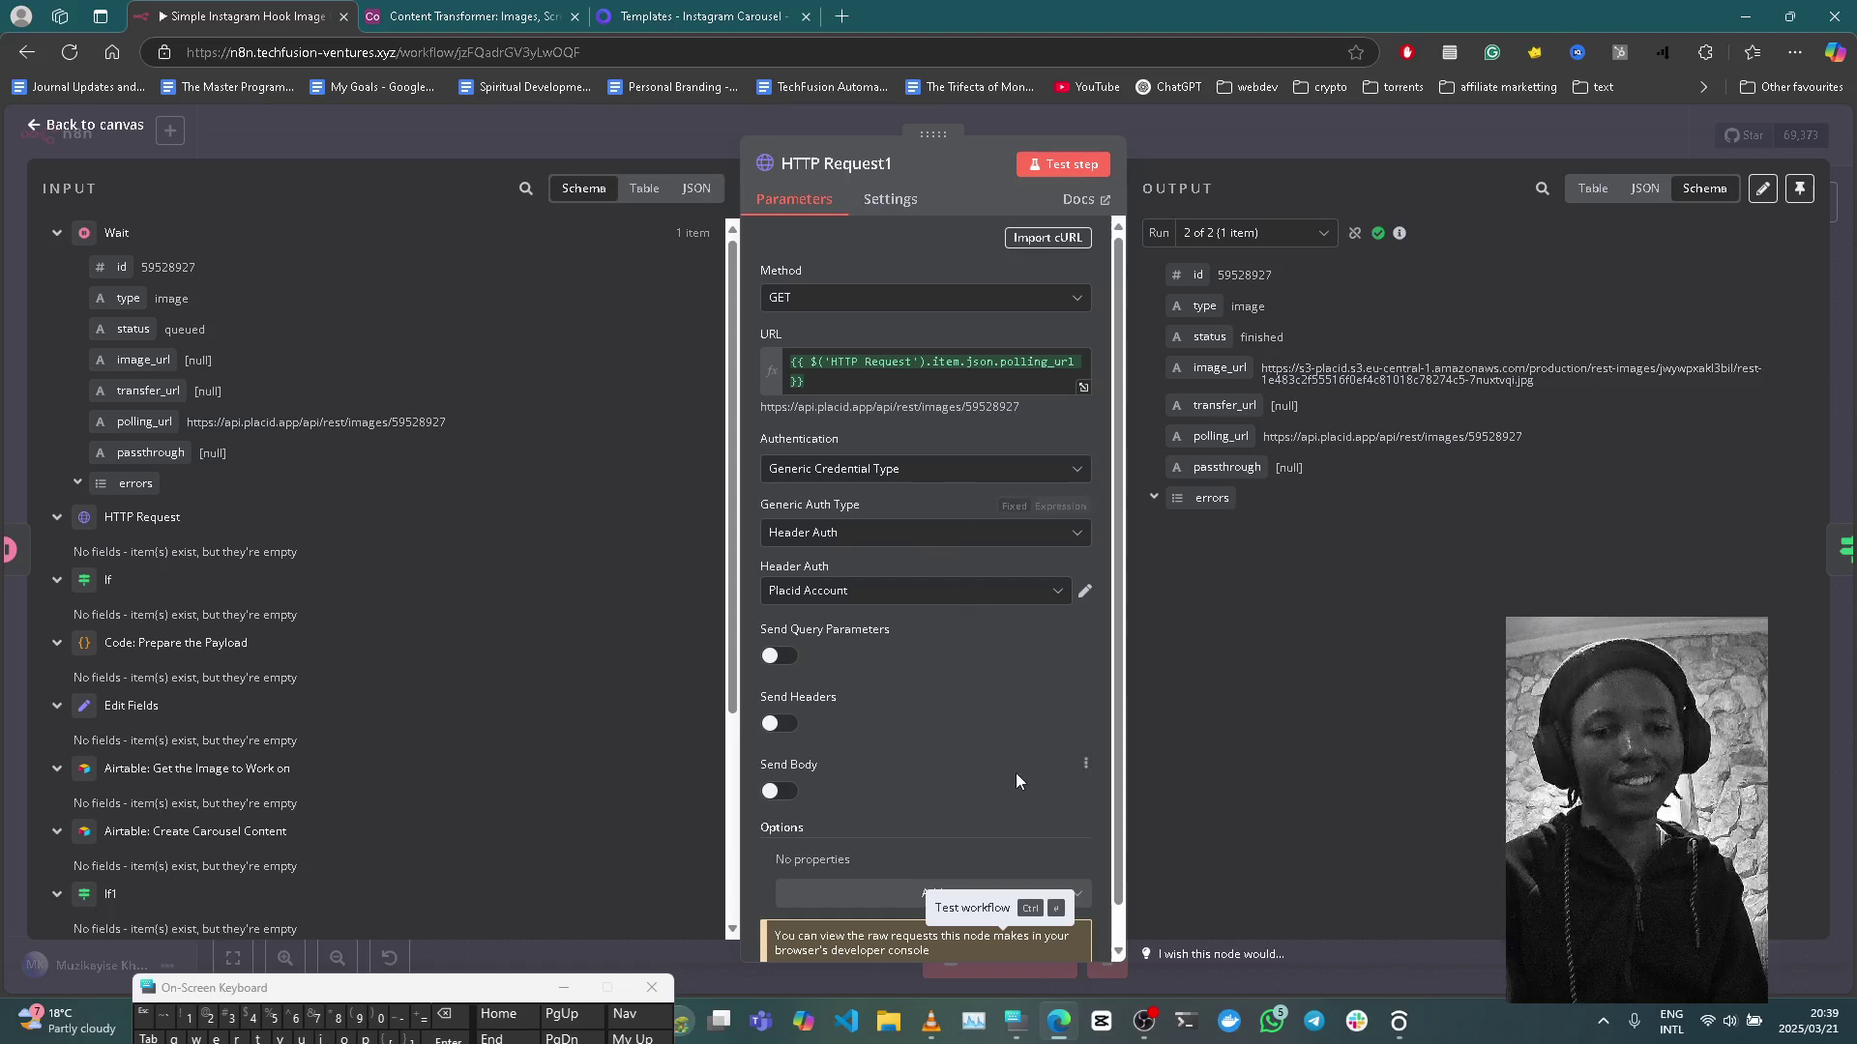
scroll(1015, 773, "down", 1)
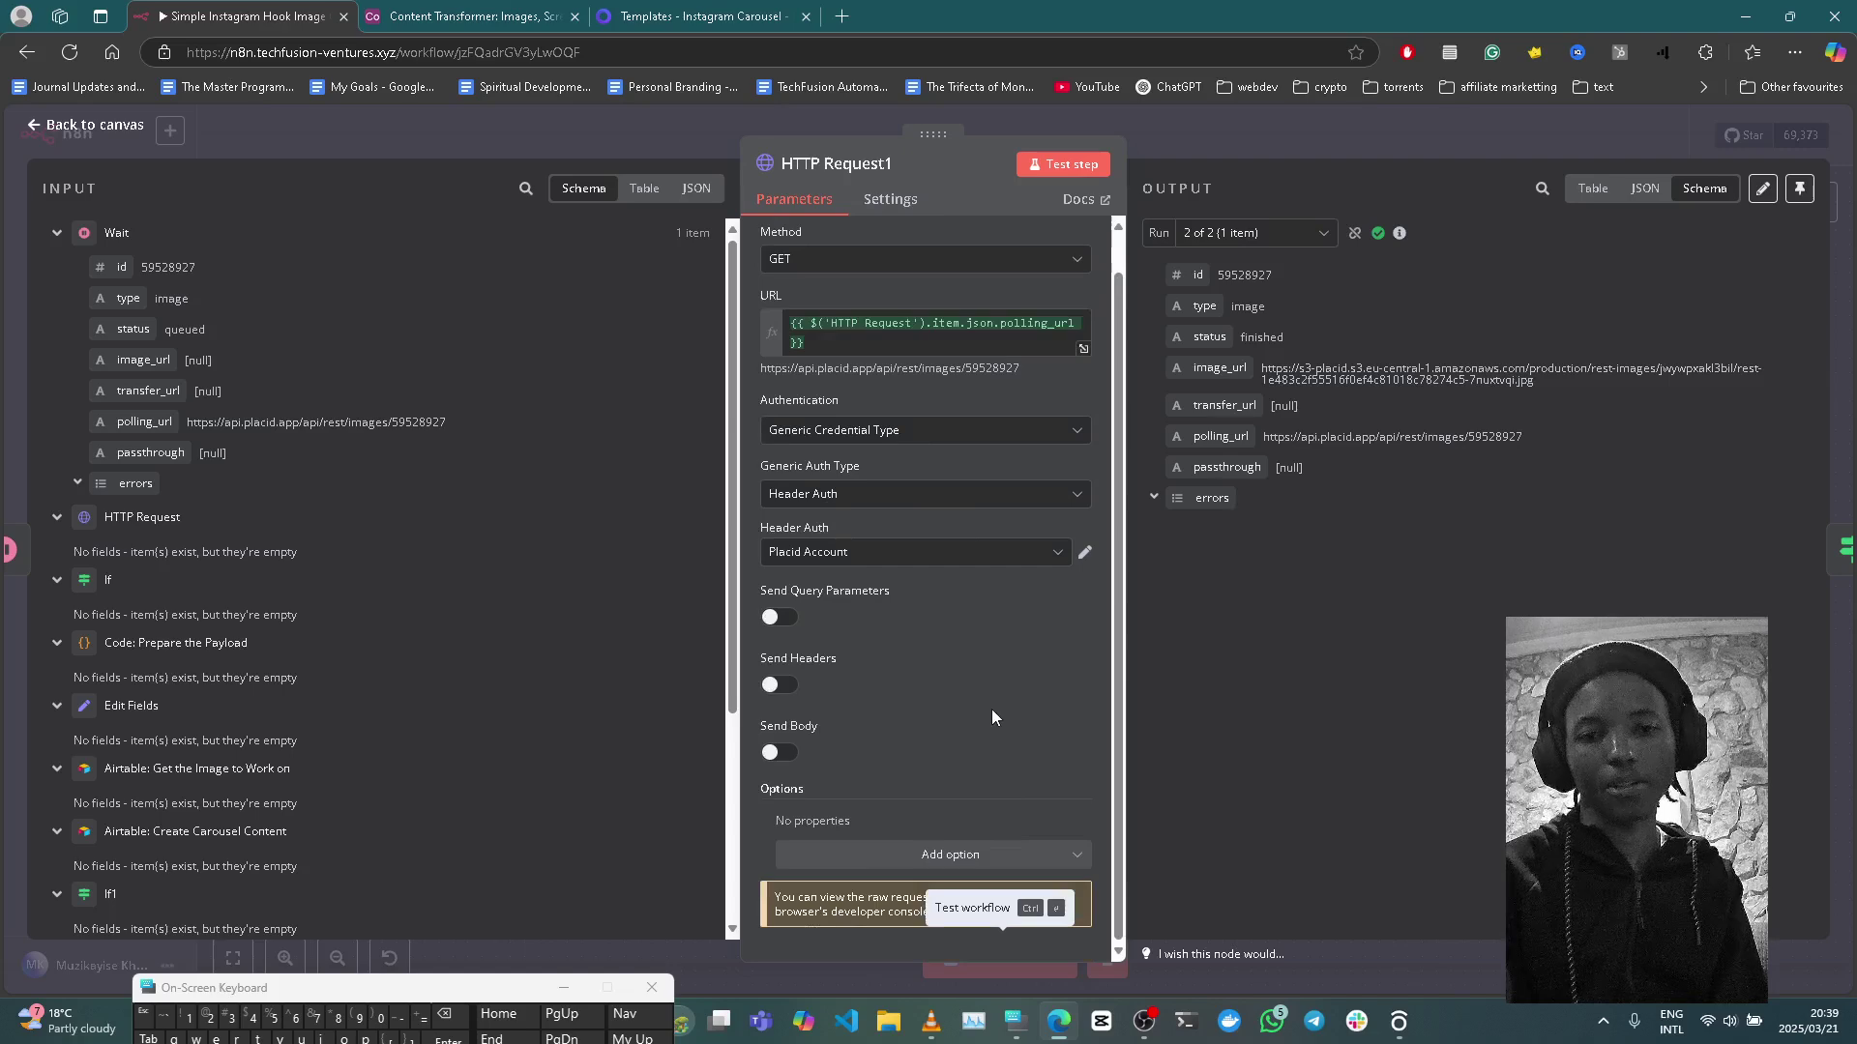
scroll(990, 710, "up", 1)
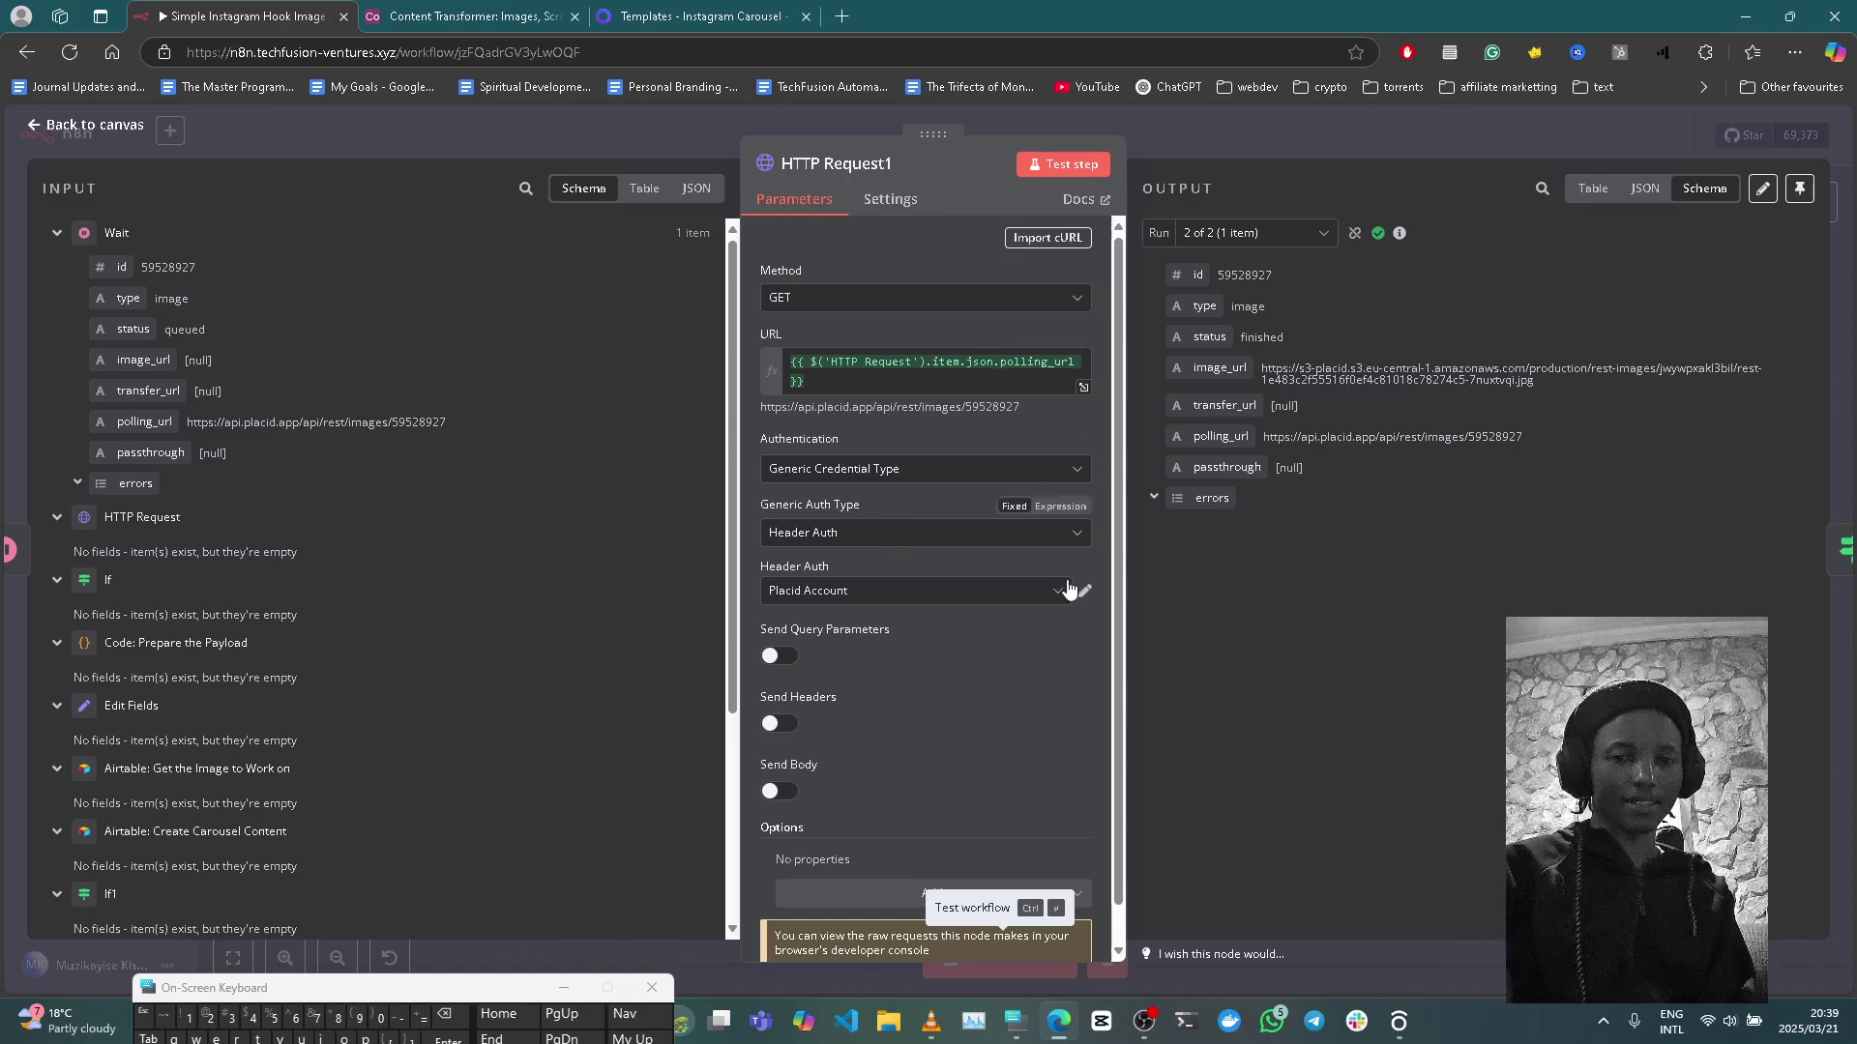
left_click(1219, 132)
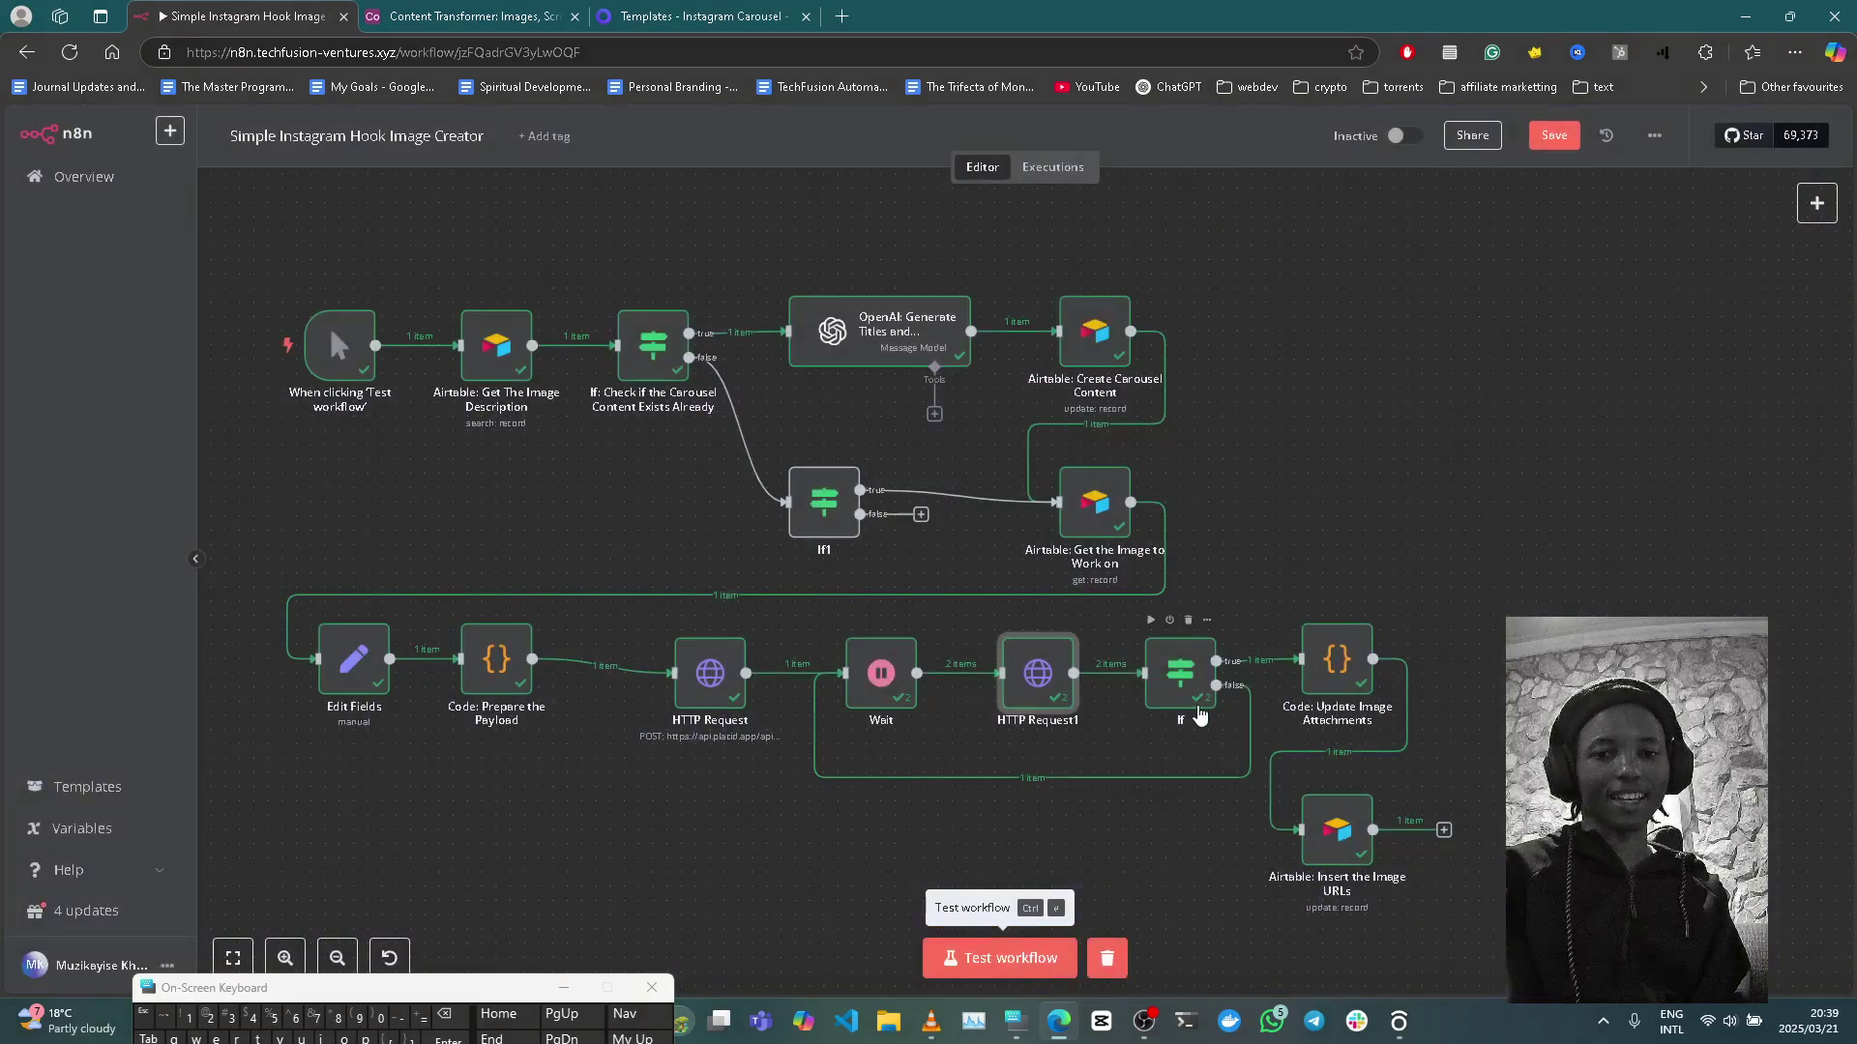
Step: Inspect the If node's condition on the image status and its branch output, and return to the canvas
left_click(1170, 689)
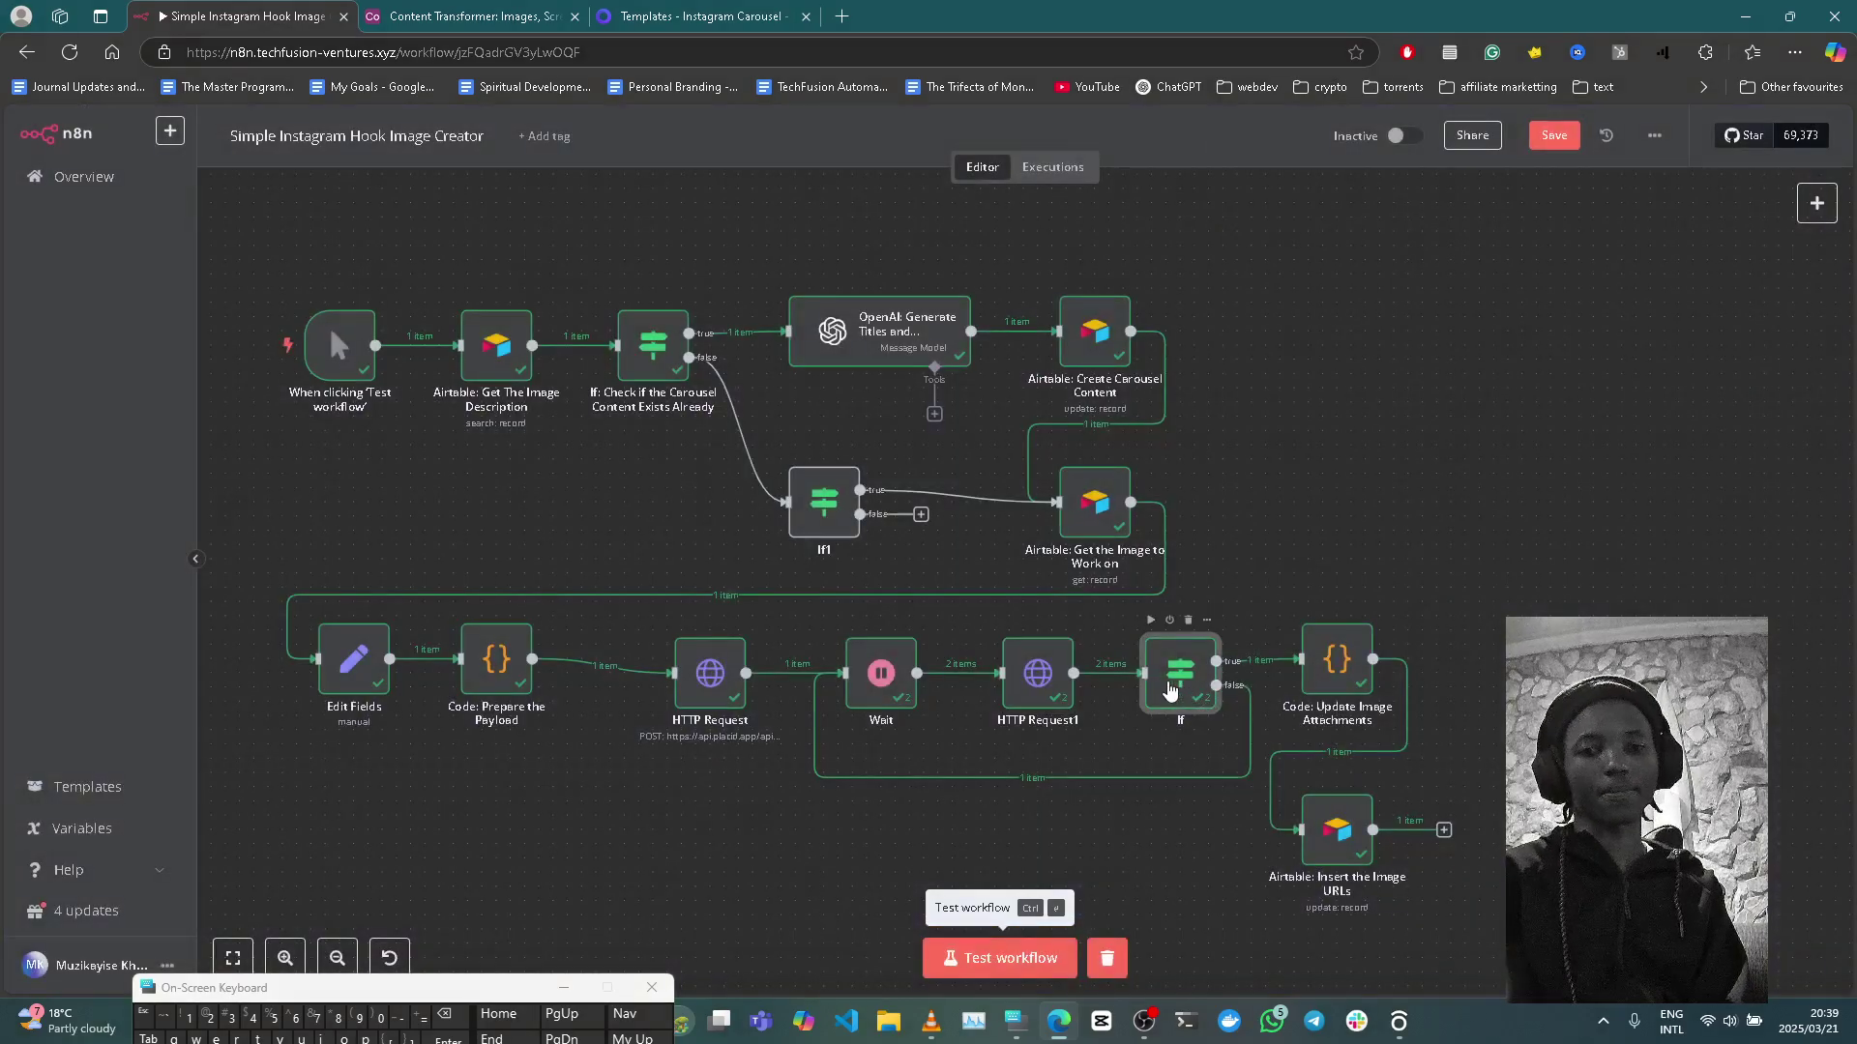
double_click(1171, 688)
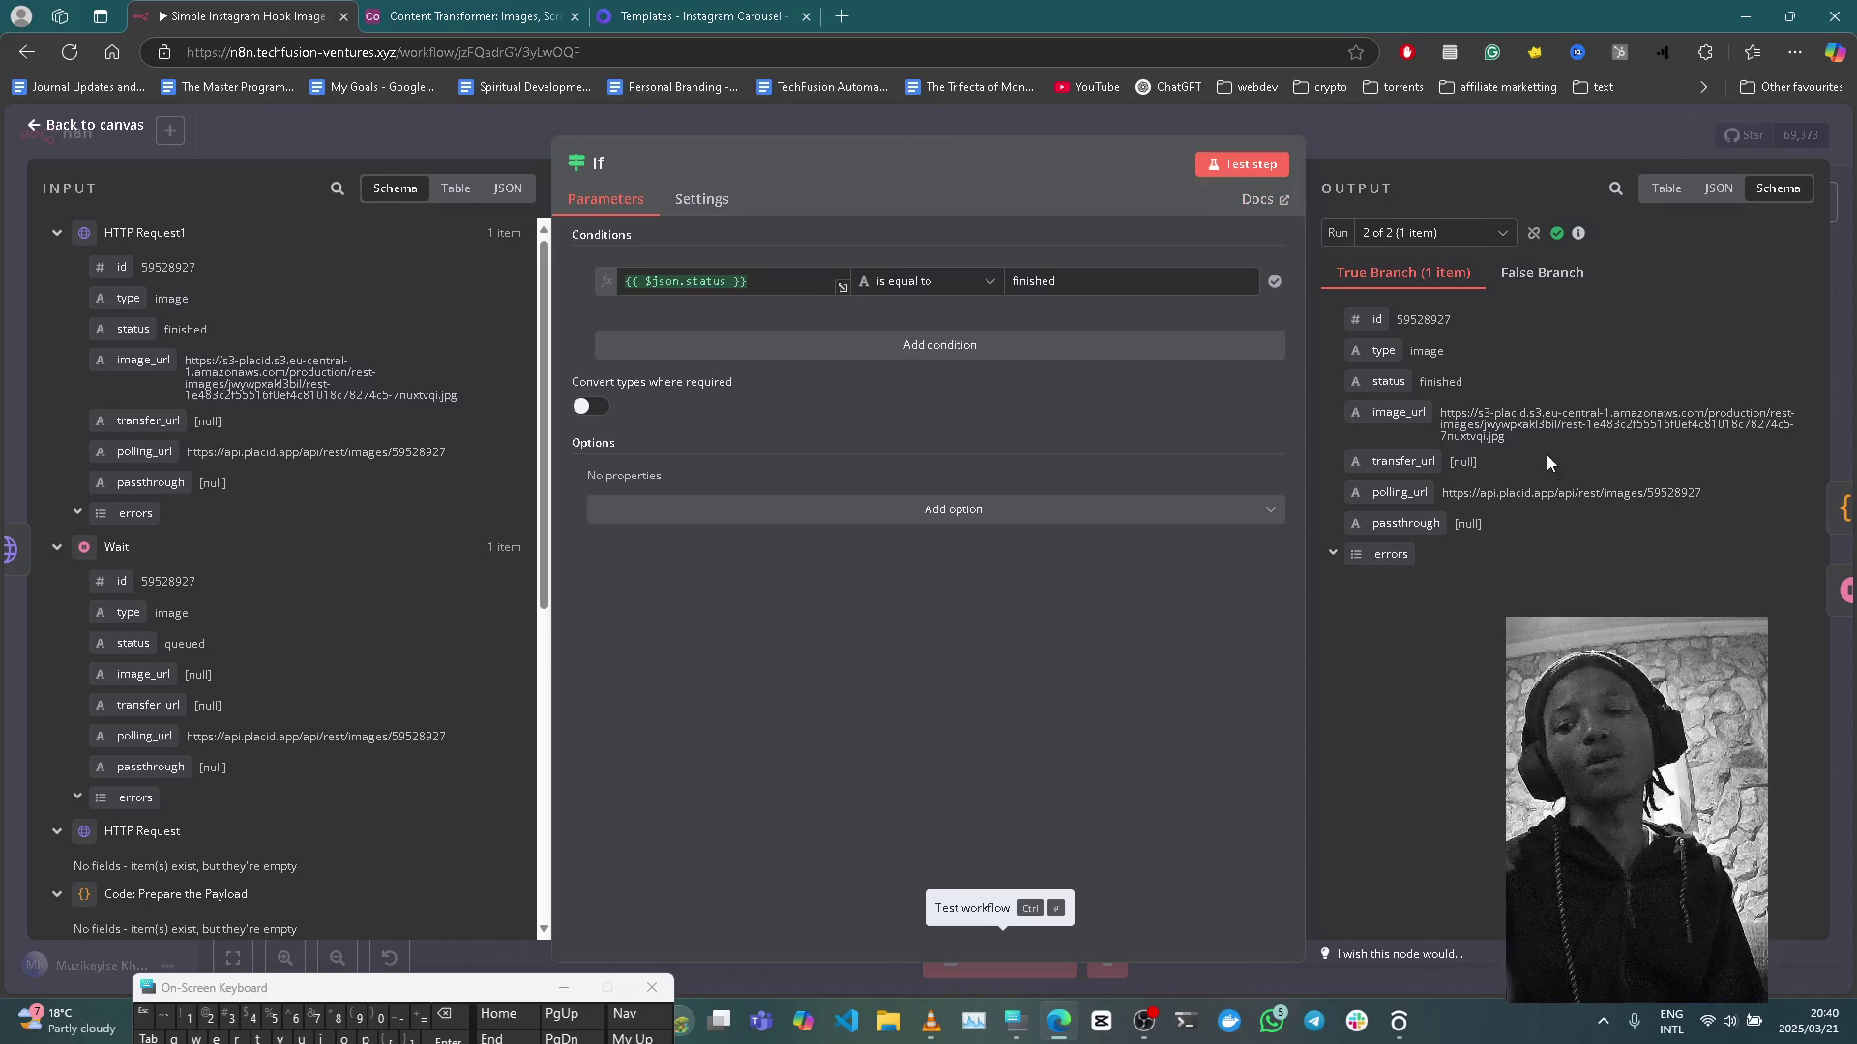
left_click(1317, 142)
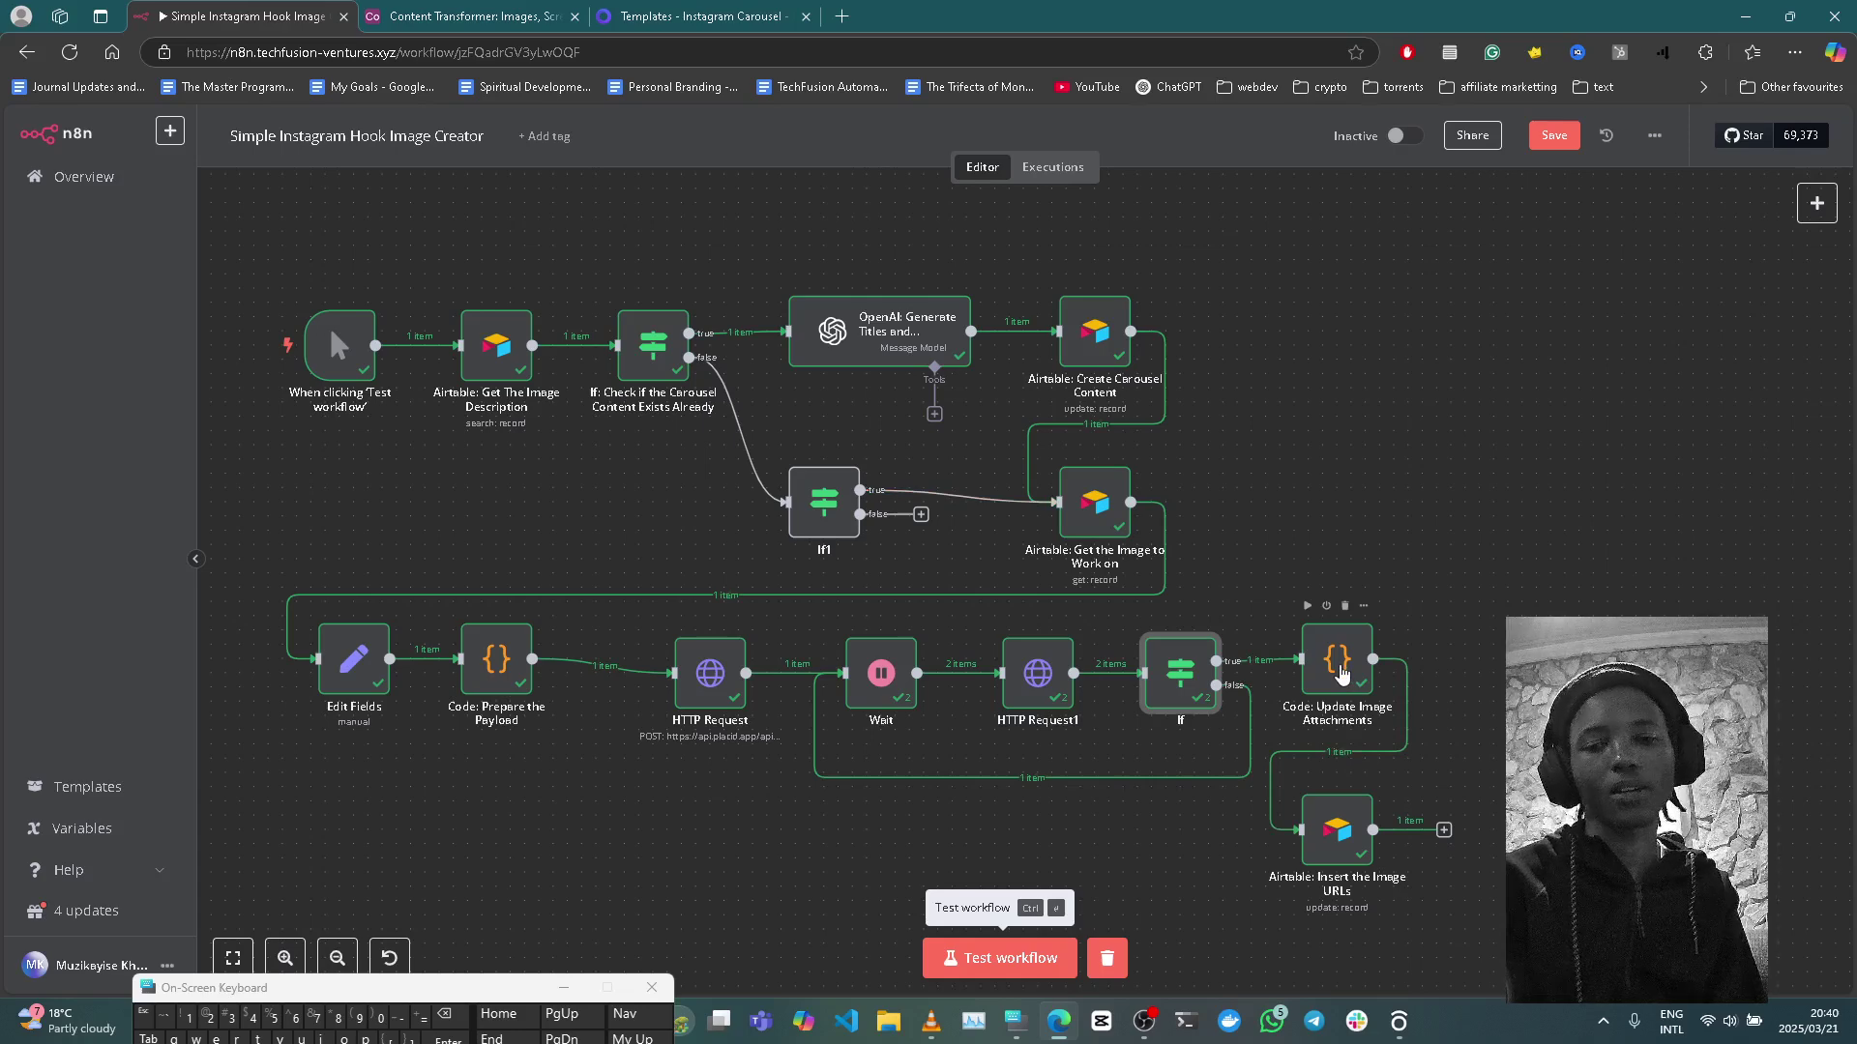
Step: Open the Code: Update Image Attachments node, read its JavaScript from the start, and compare it with the Airtable Image column before going back to n8n
double_click(1340, 672)
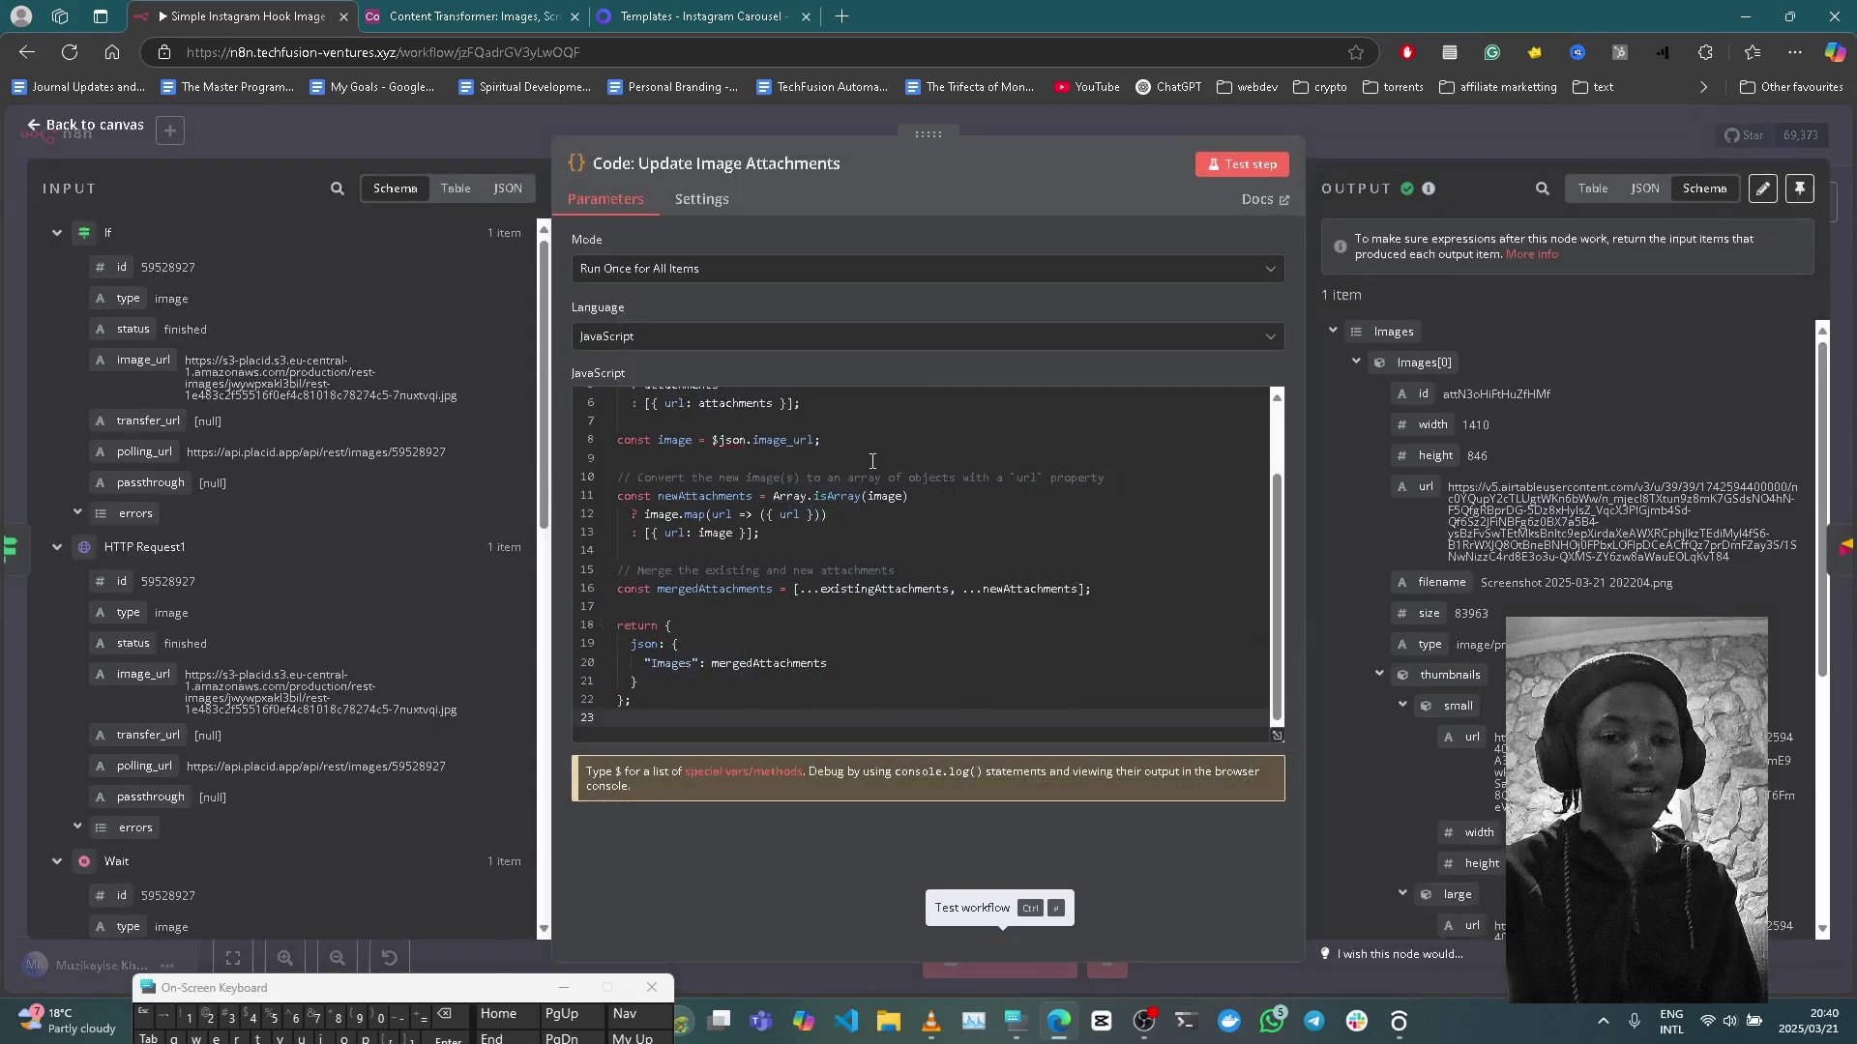
scroll(872, 461, "up", 2)
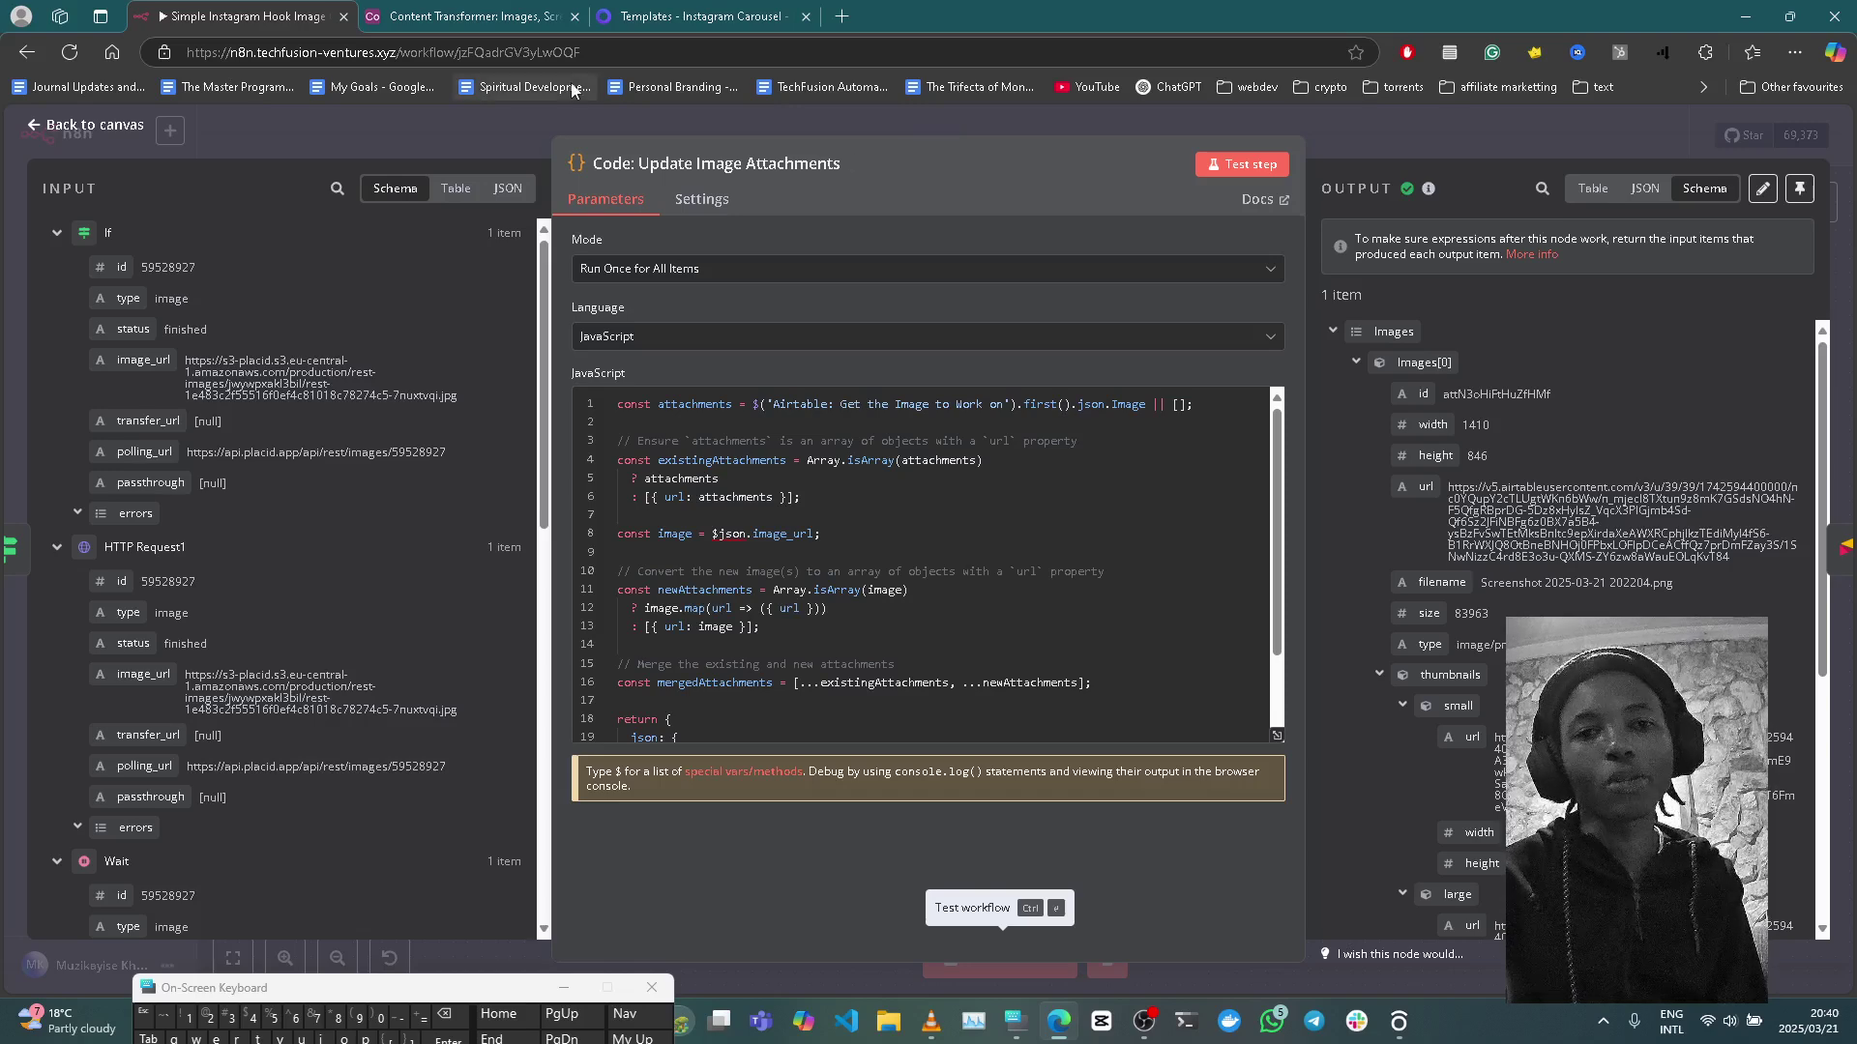
left_click(503, 16)
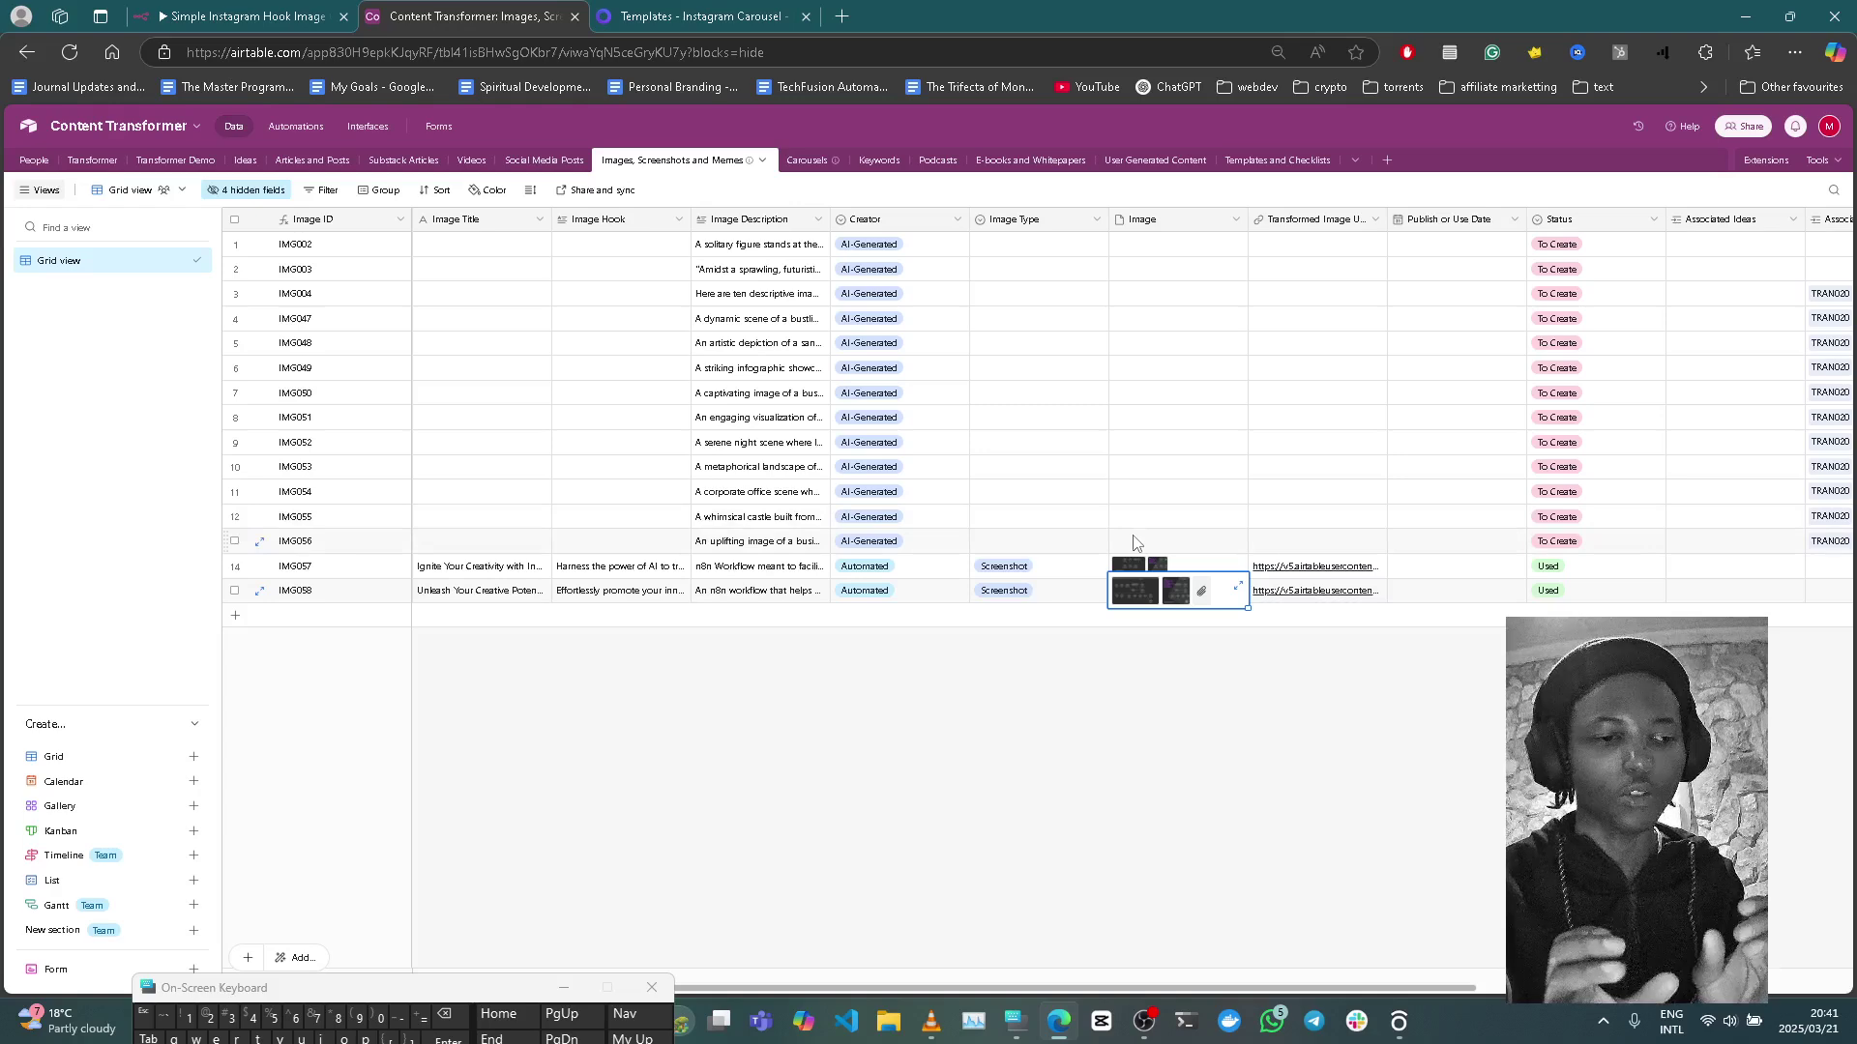
left_click(246, 17)
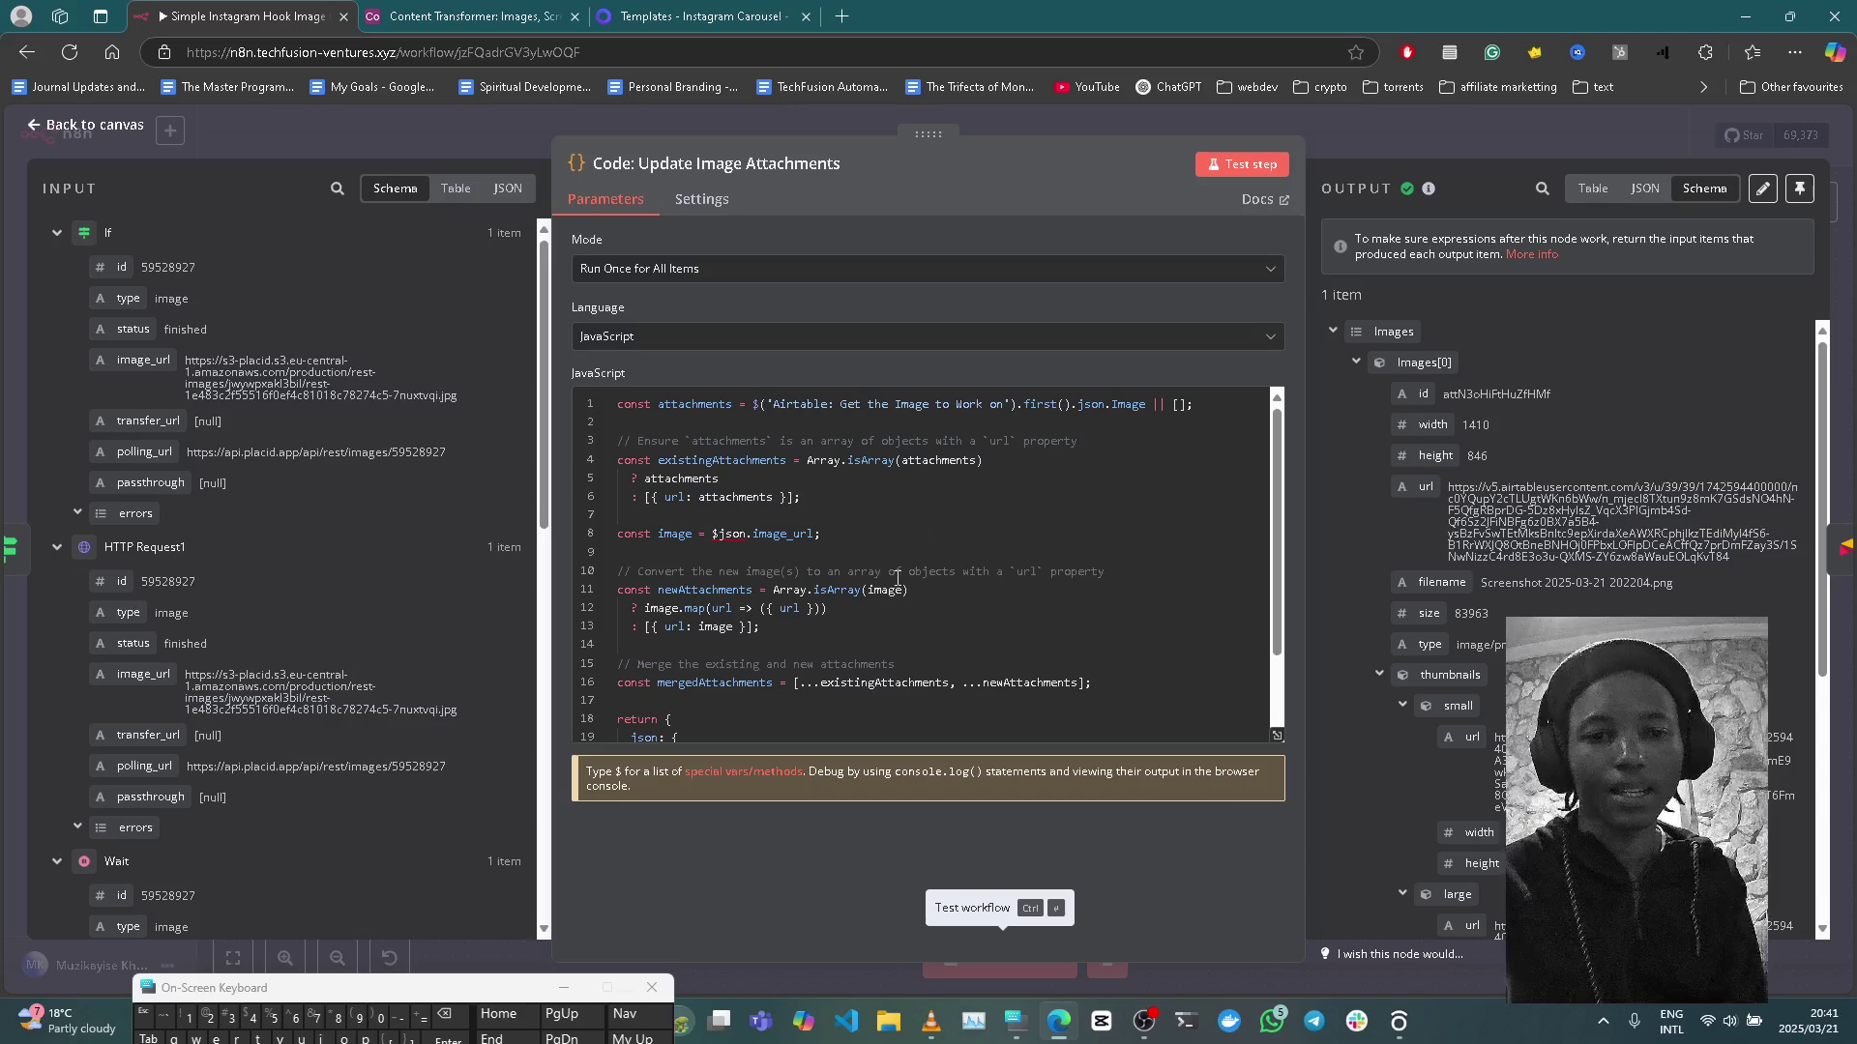
Step: Highlight the code's existing-attachments fallback line, preview the original screenshot attached to record IMG058 in Airtable, and go back to n8n
triple_click(647, 506)
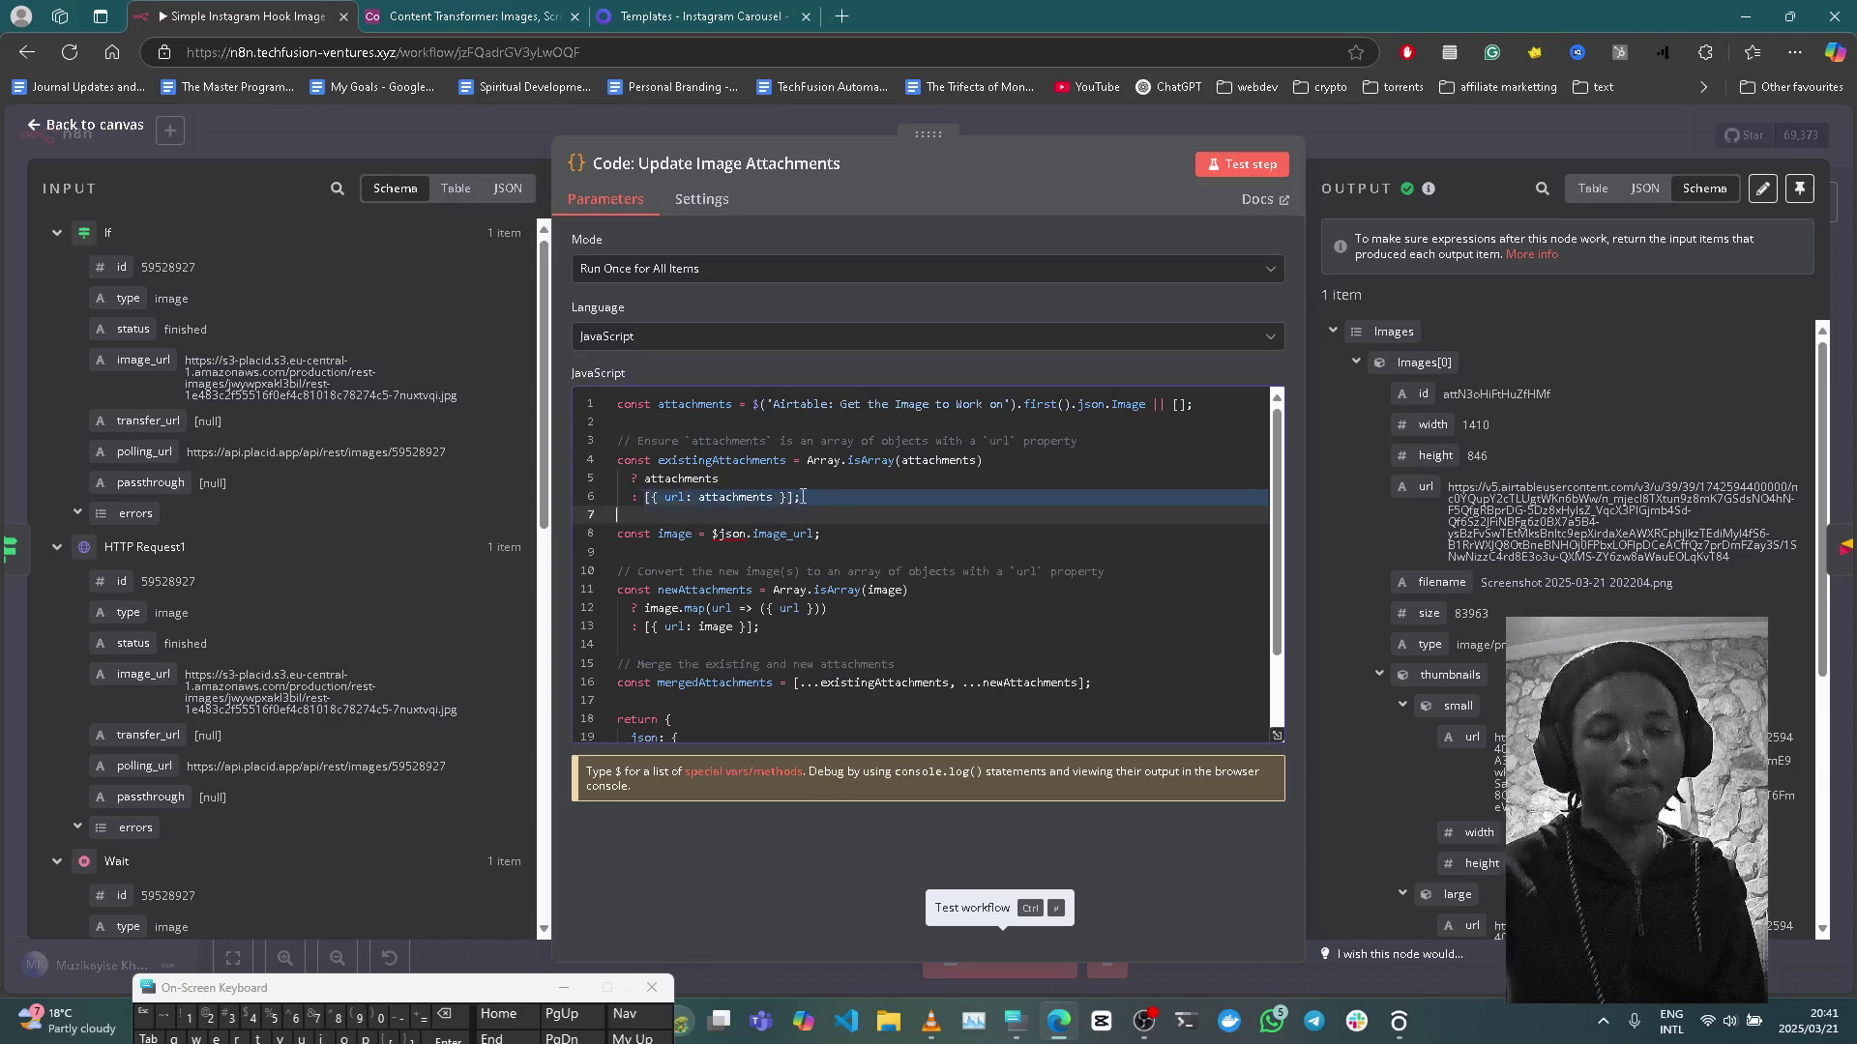
left_click(468, 12)
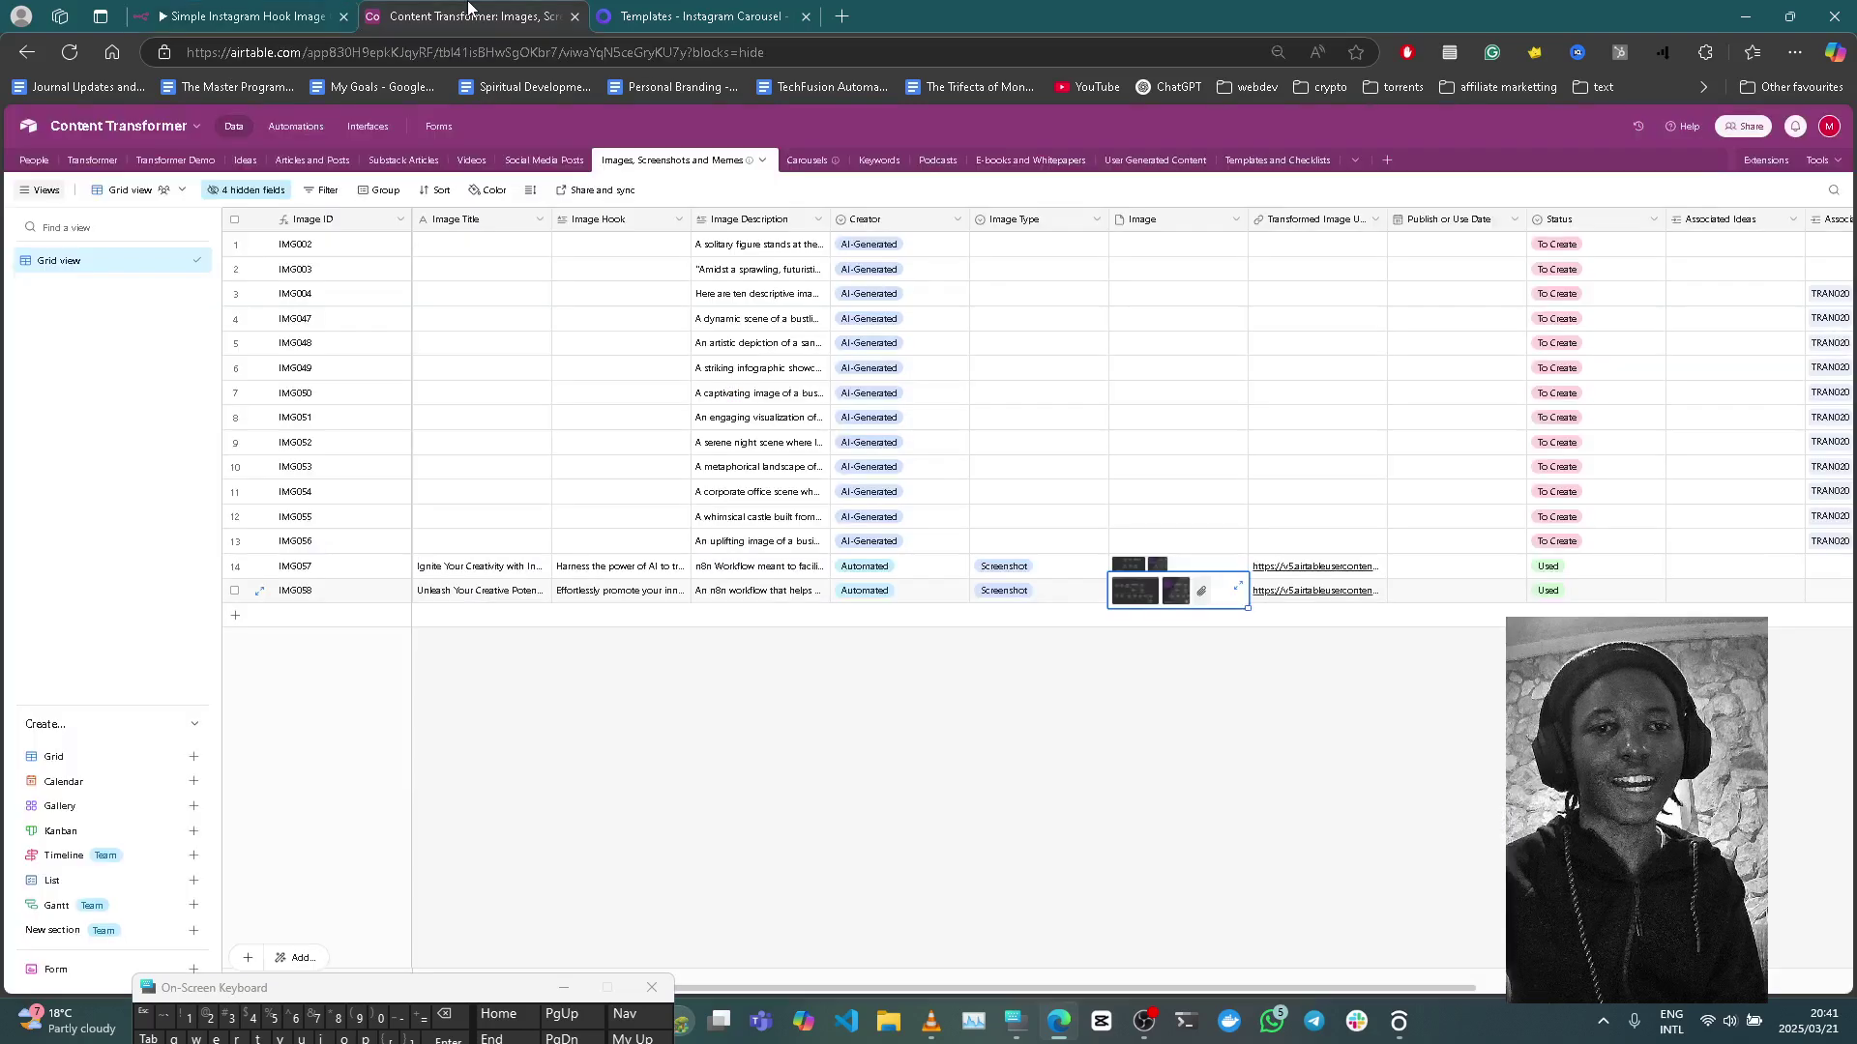
left_click(1138, 592)
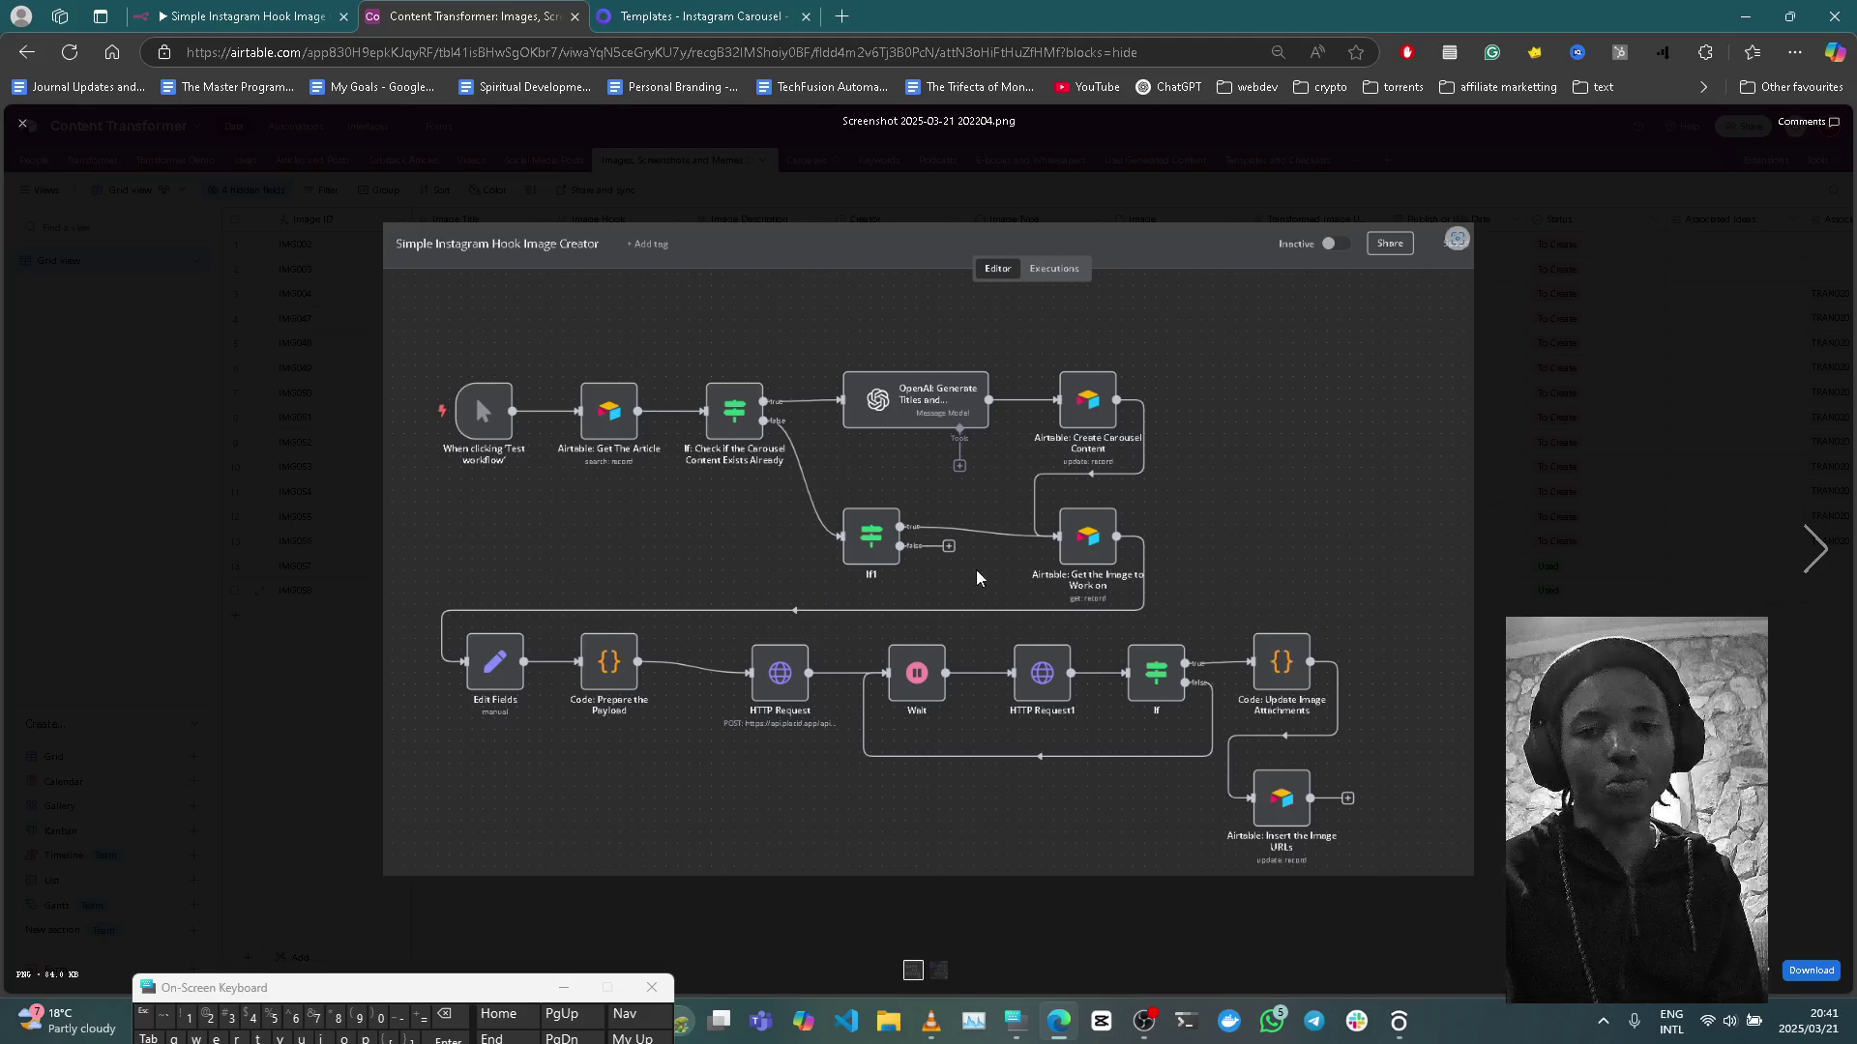
key("Escape")
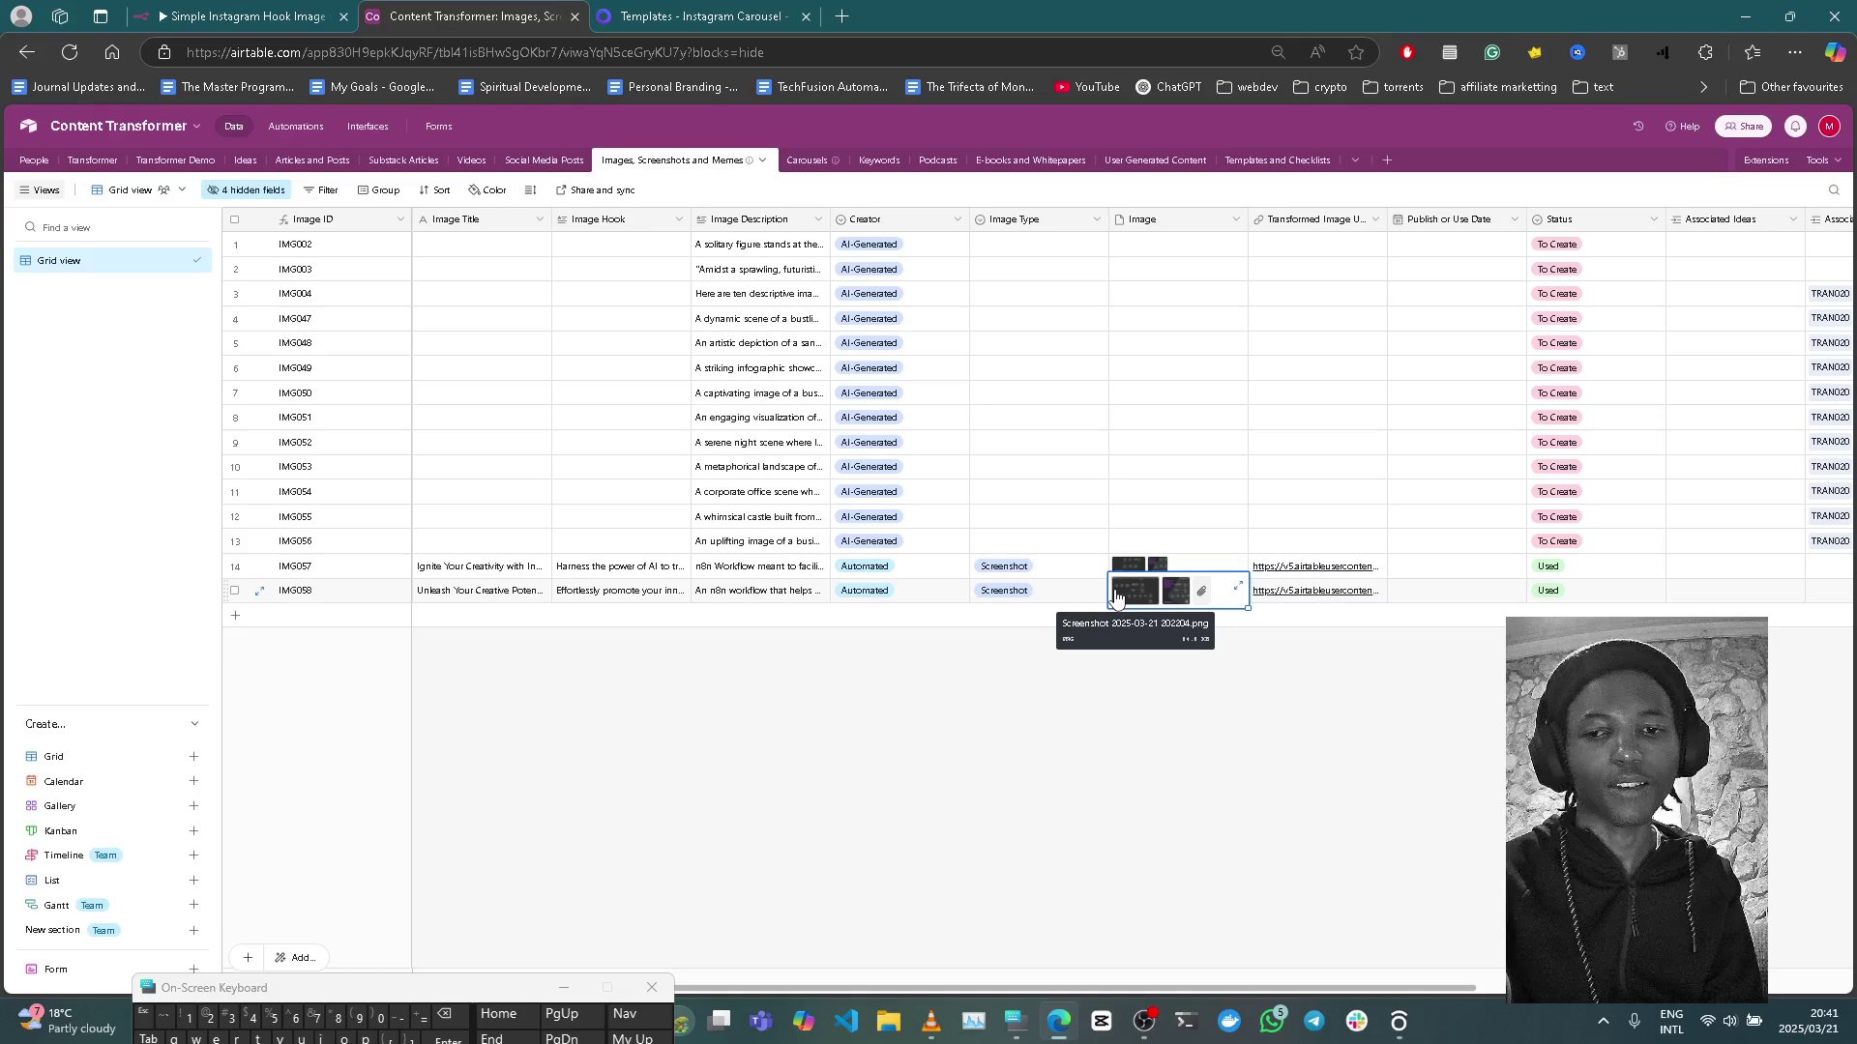
left_click(218, 9)
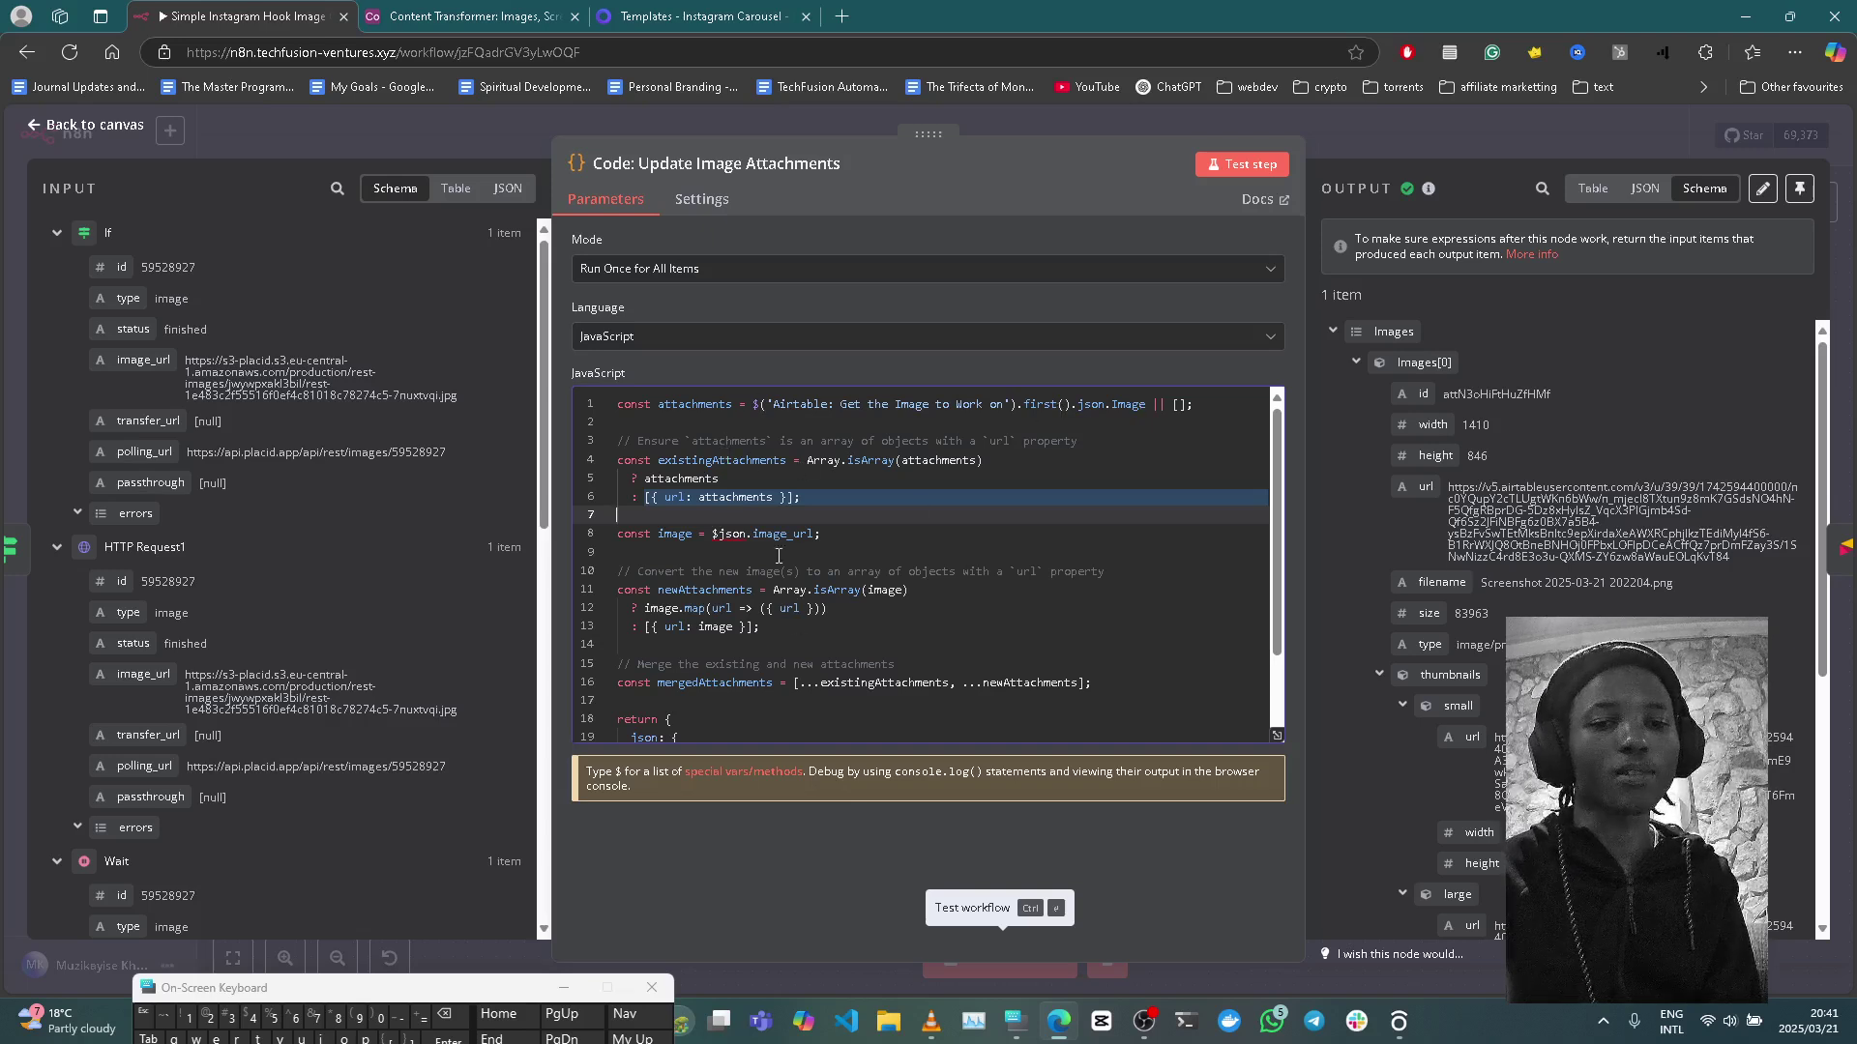
Step: Review the code that builds newAttachments, merges the attachments and returns Images, checking the Airtable grid once, and return to the canvas
left_click(826, 508)
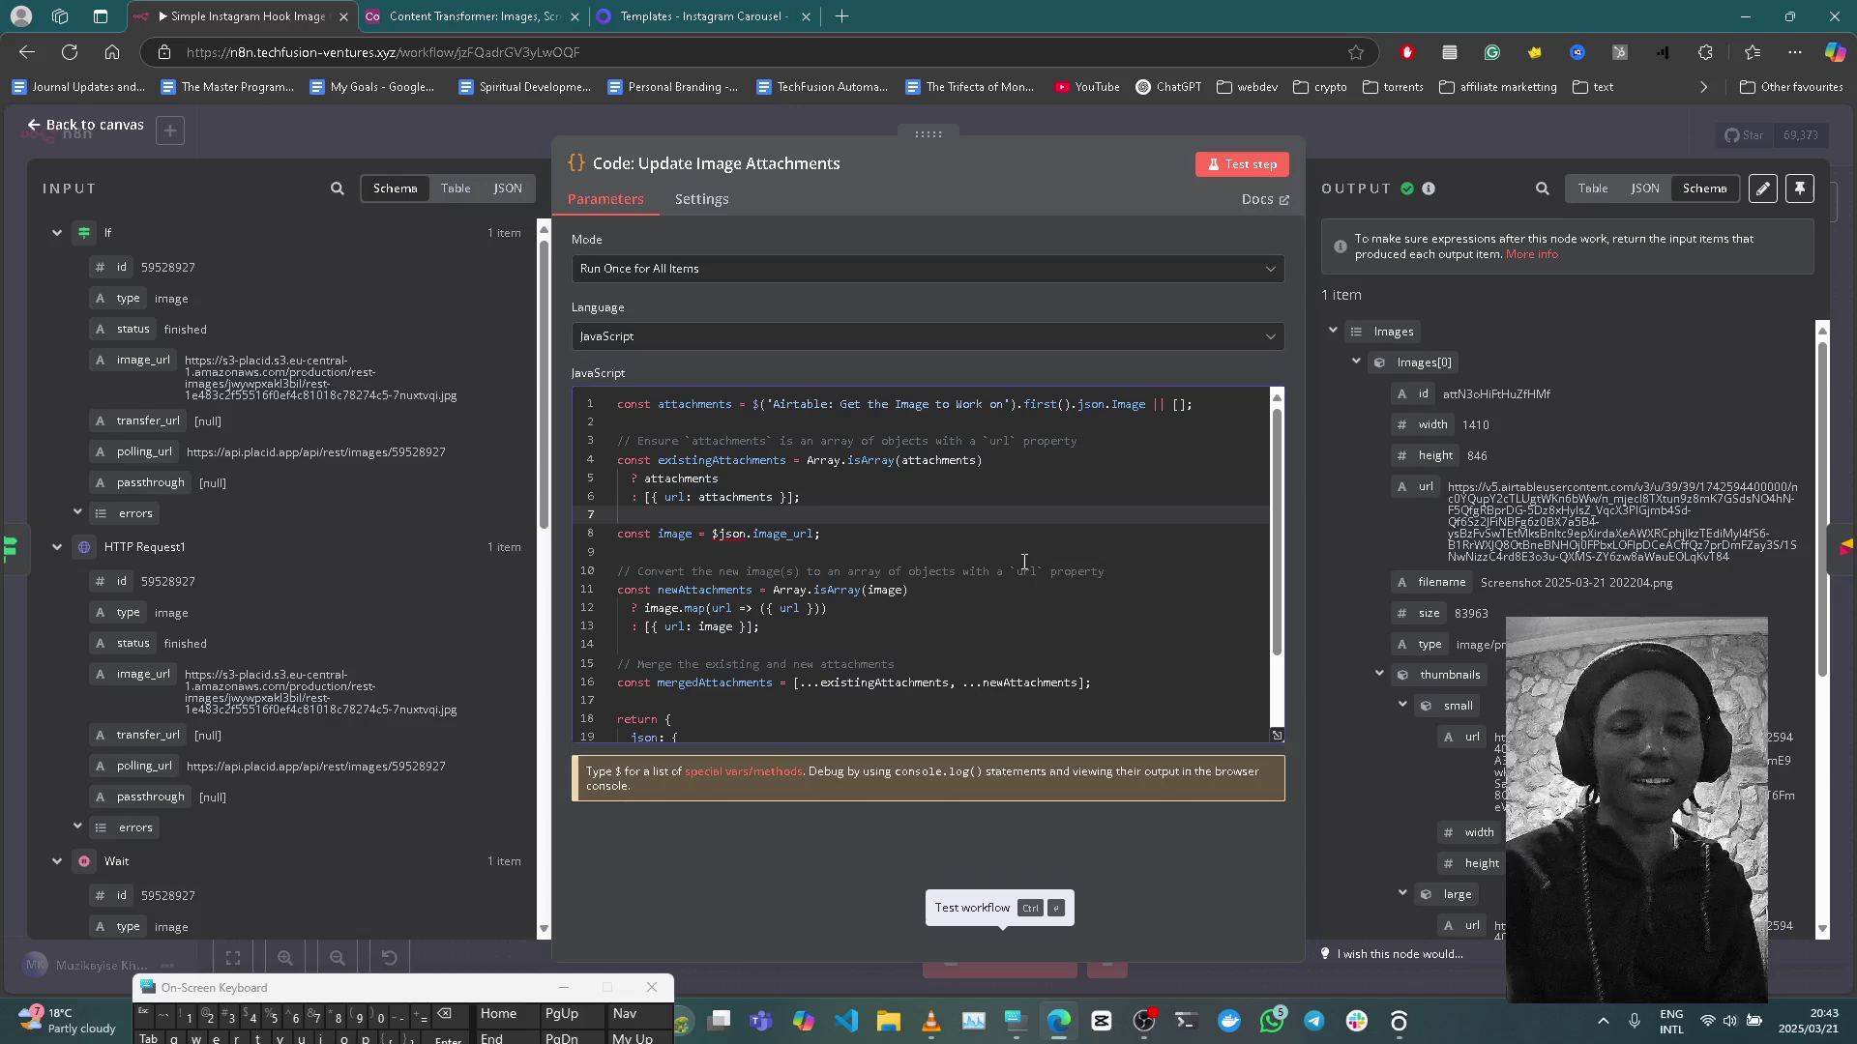
left_click(425, 15)
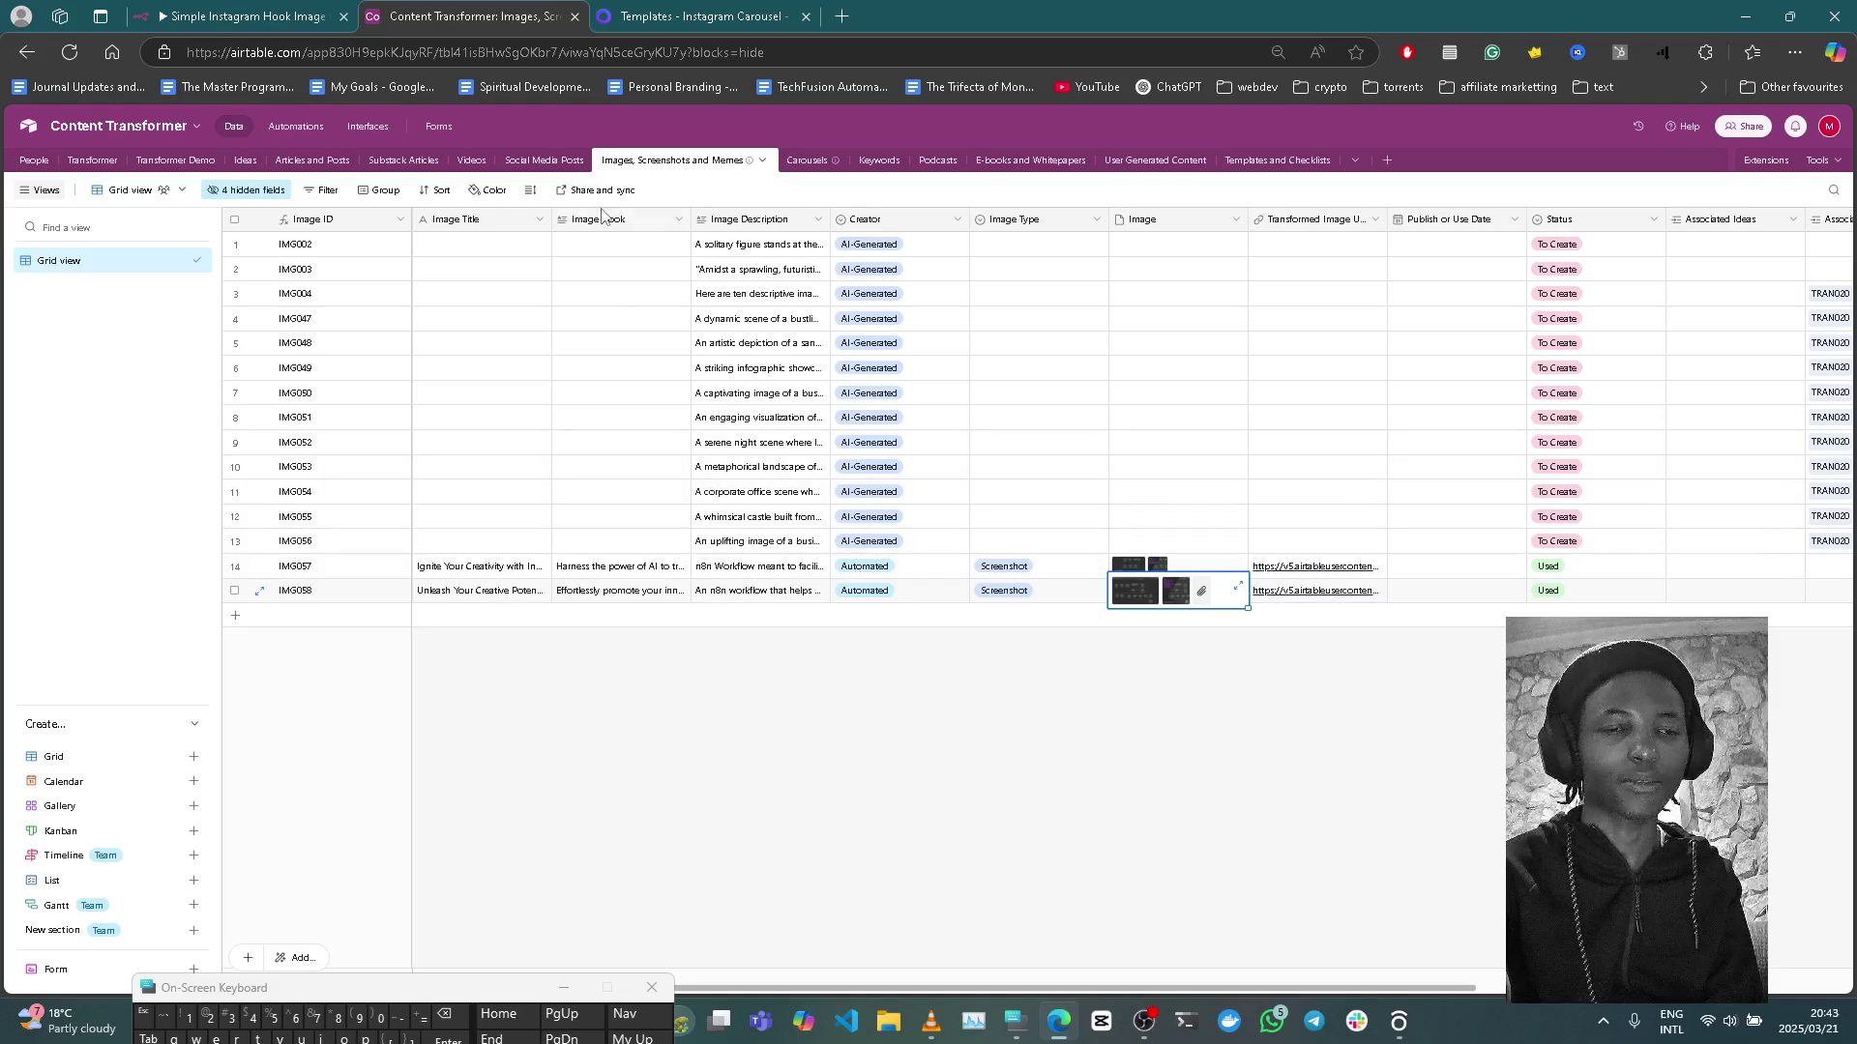
left_click(206, 9)
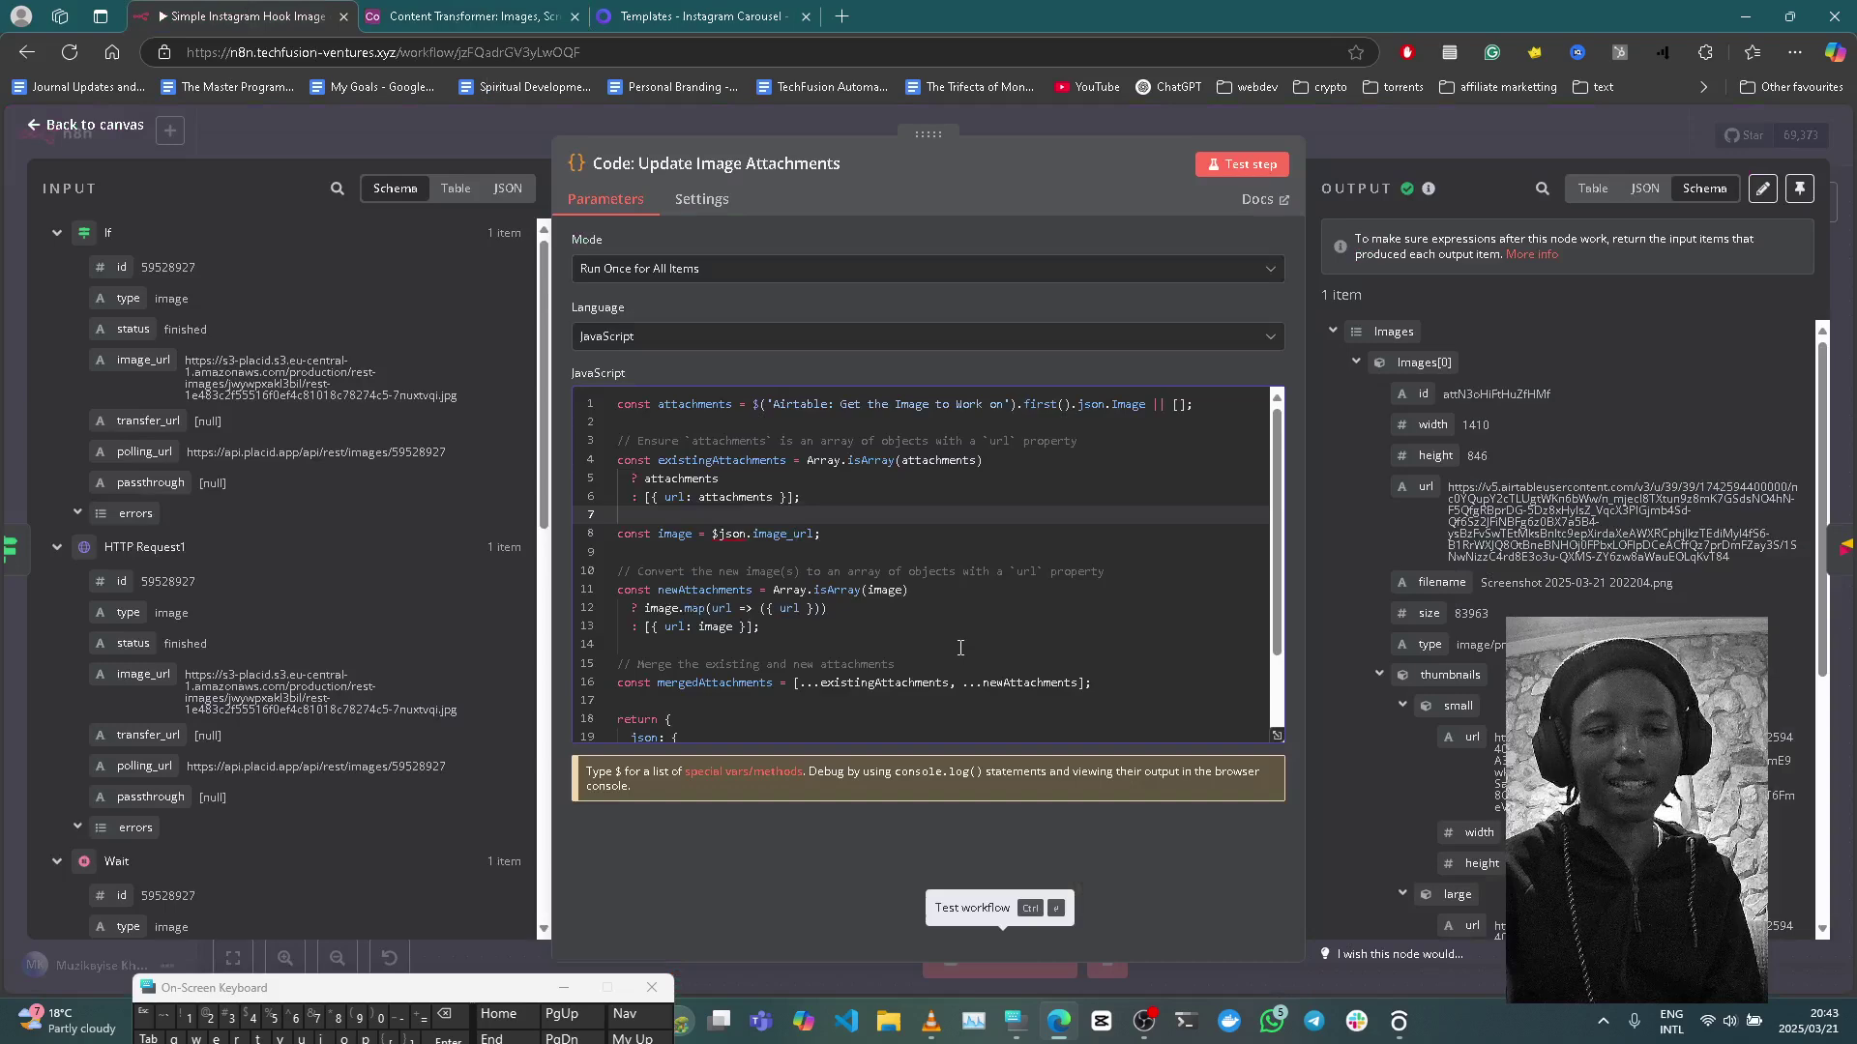
scroll(960, 647, "down", 2)
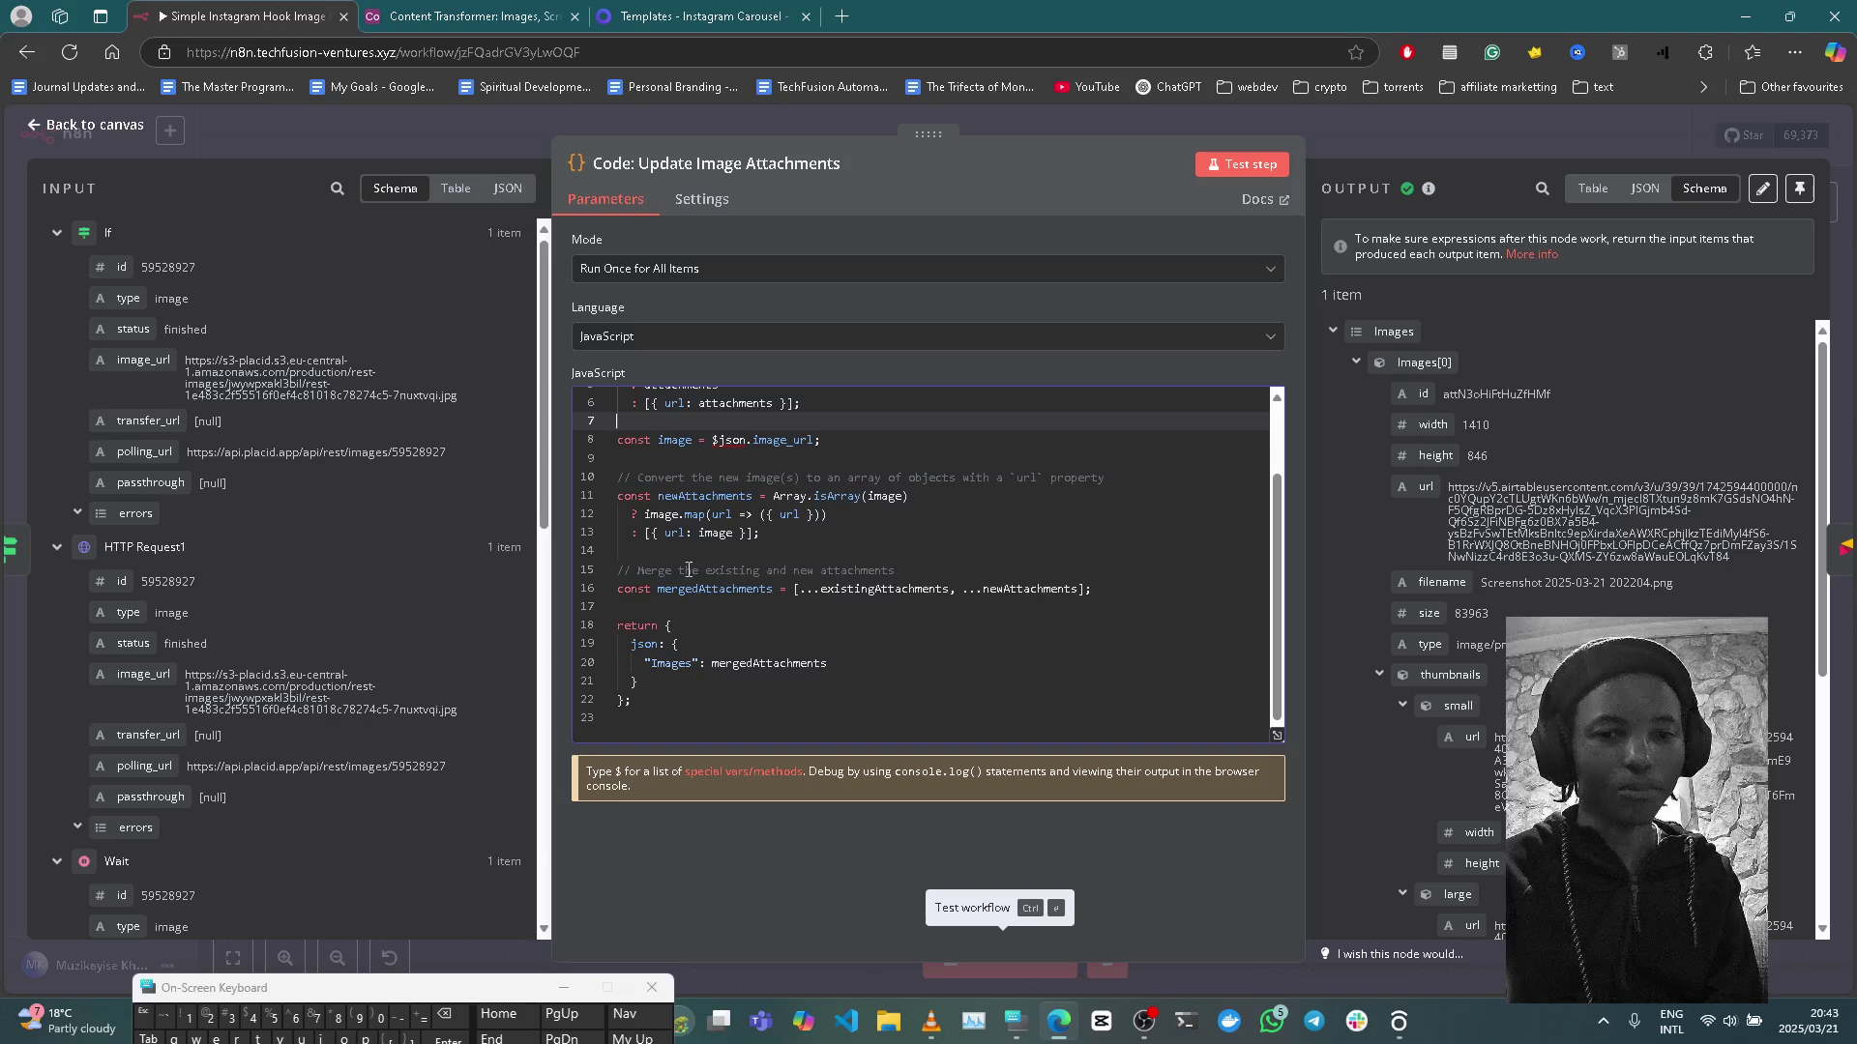
left_click(616, 570)
left_click_drag(616, 570, 1104, 591)
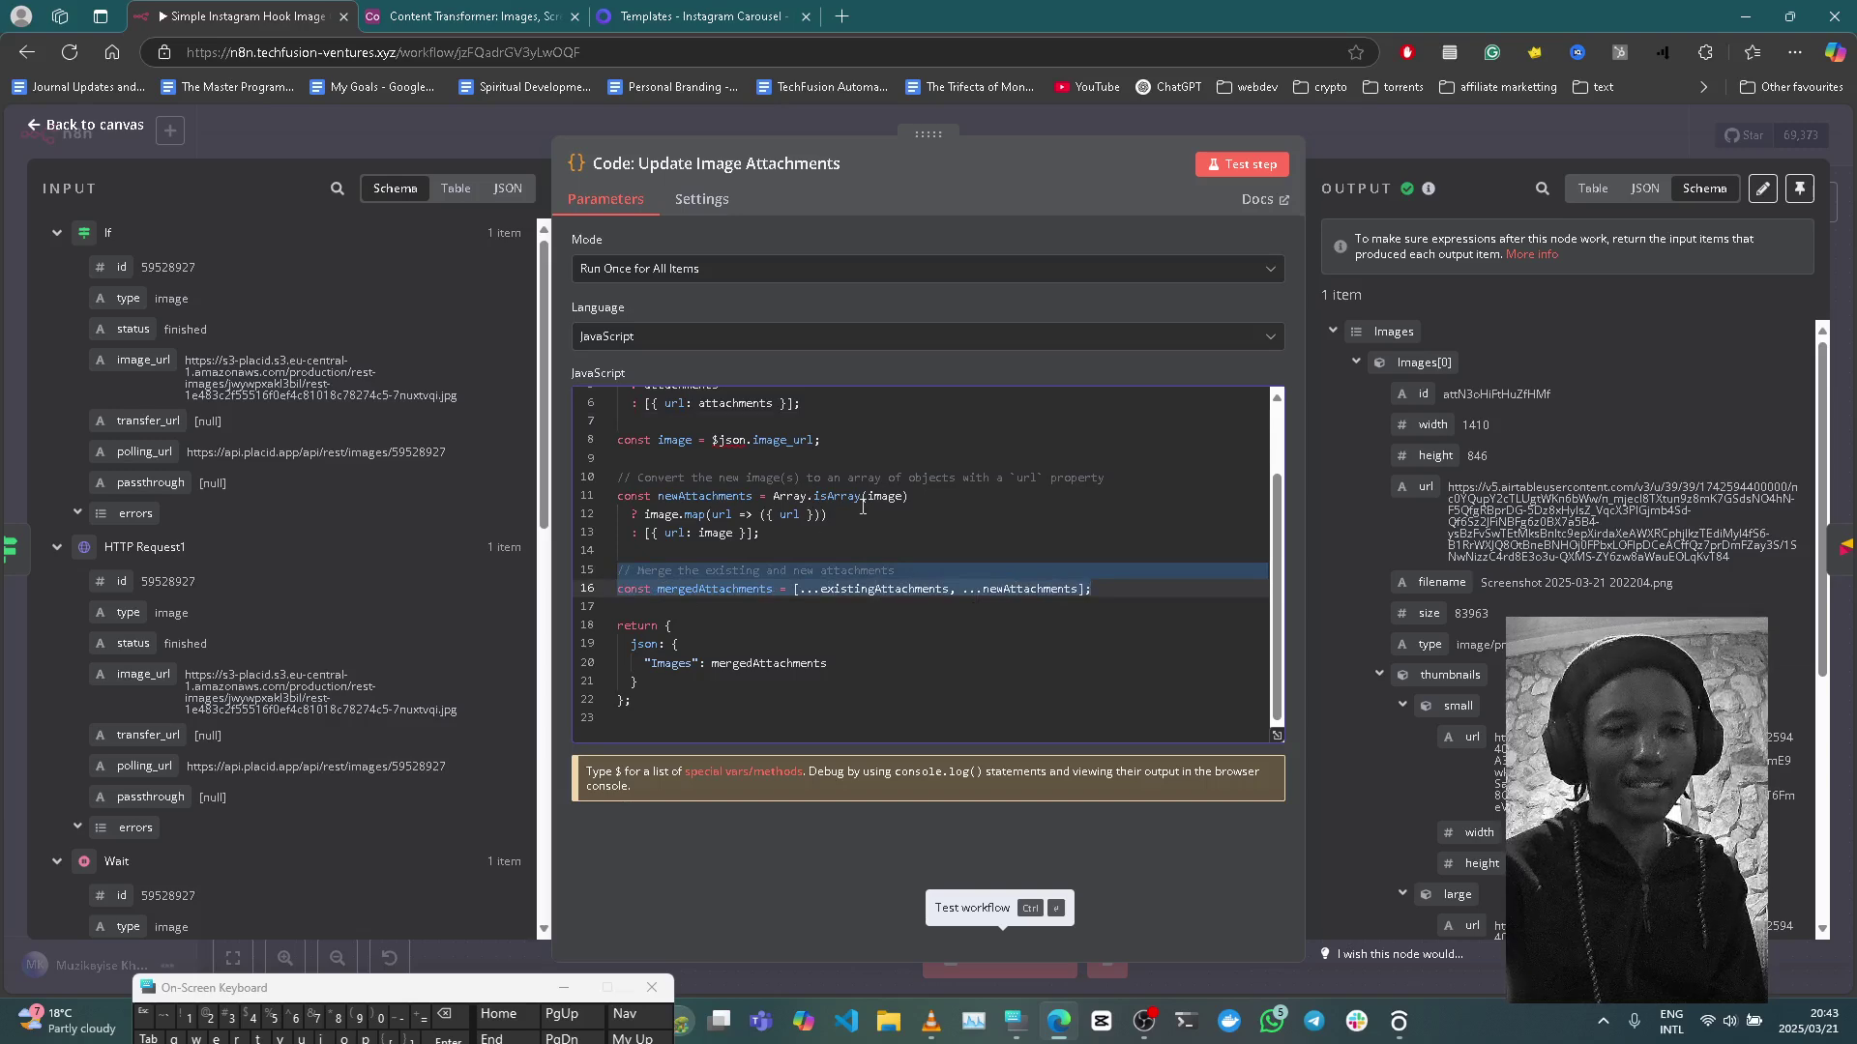
scroll(863, 507, "up", 2)
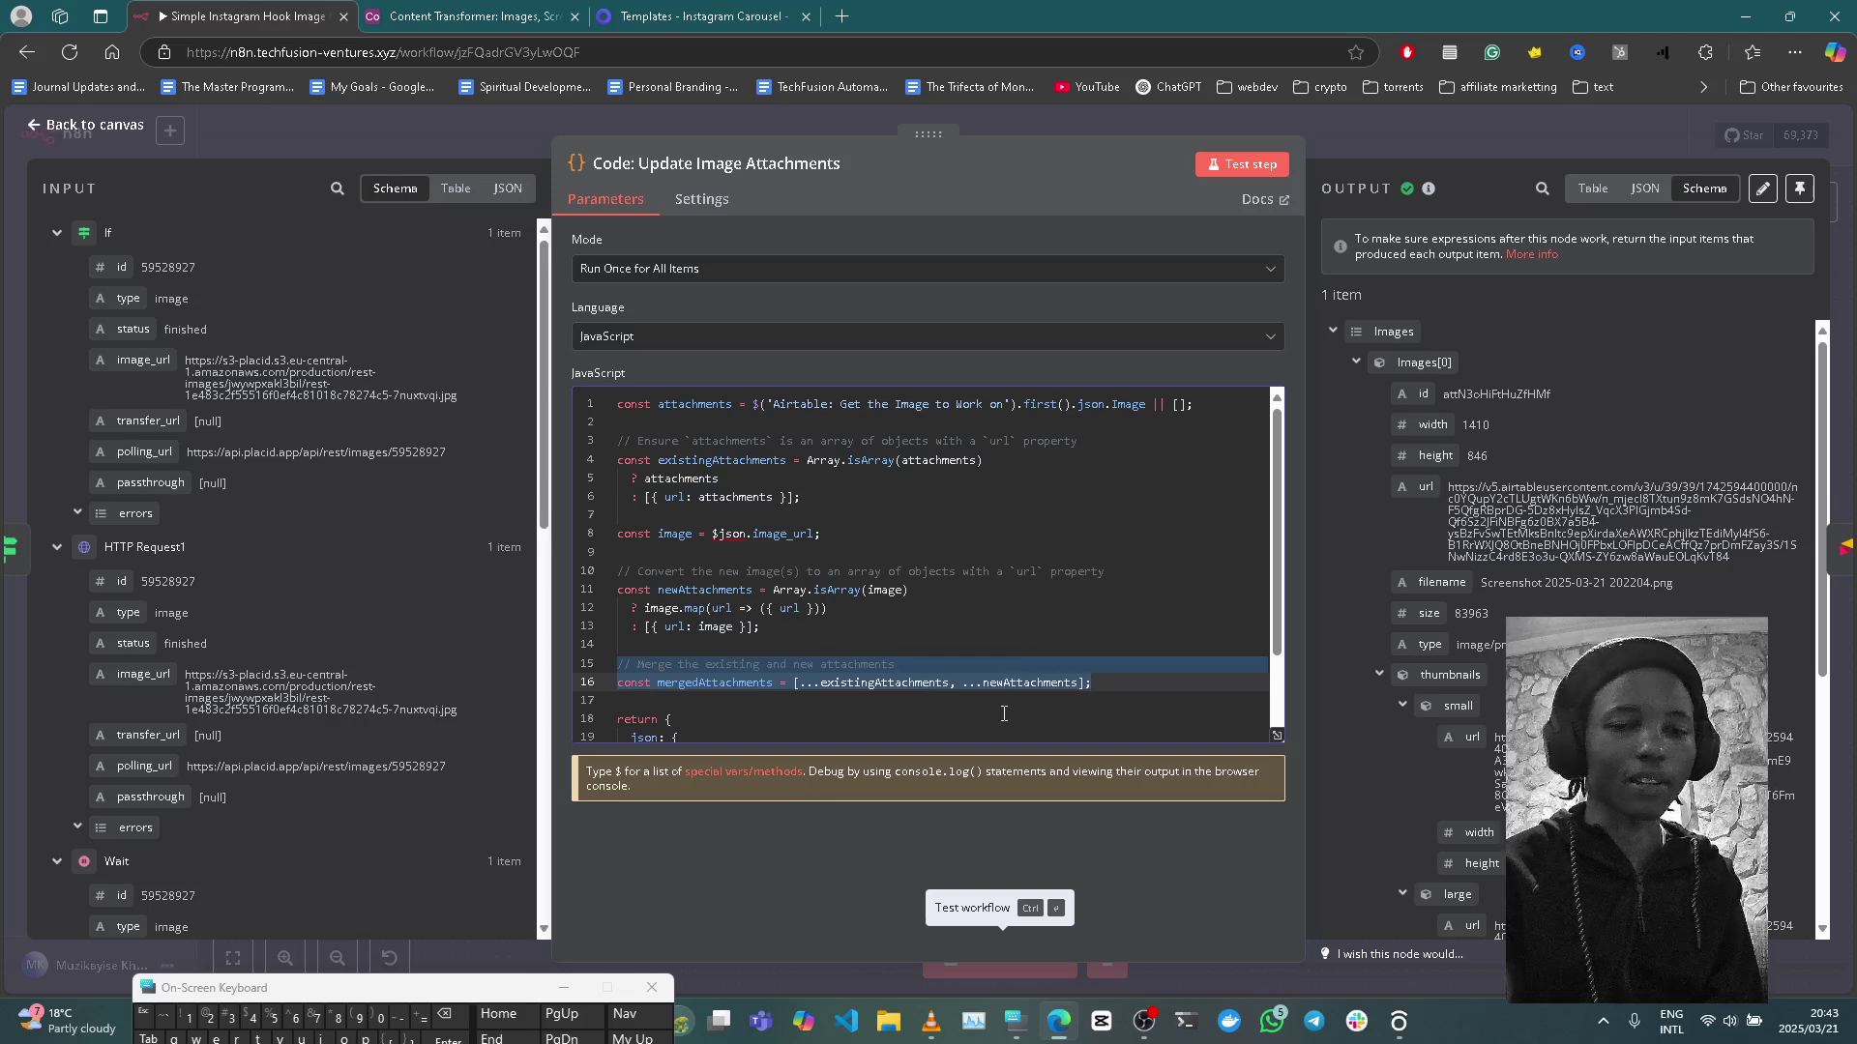
left_click(888, 601)
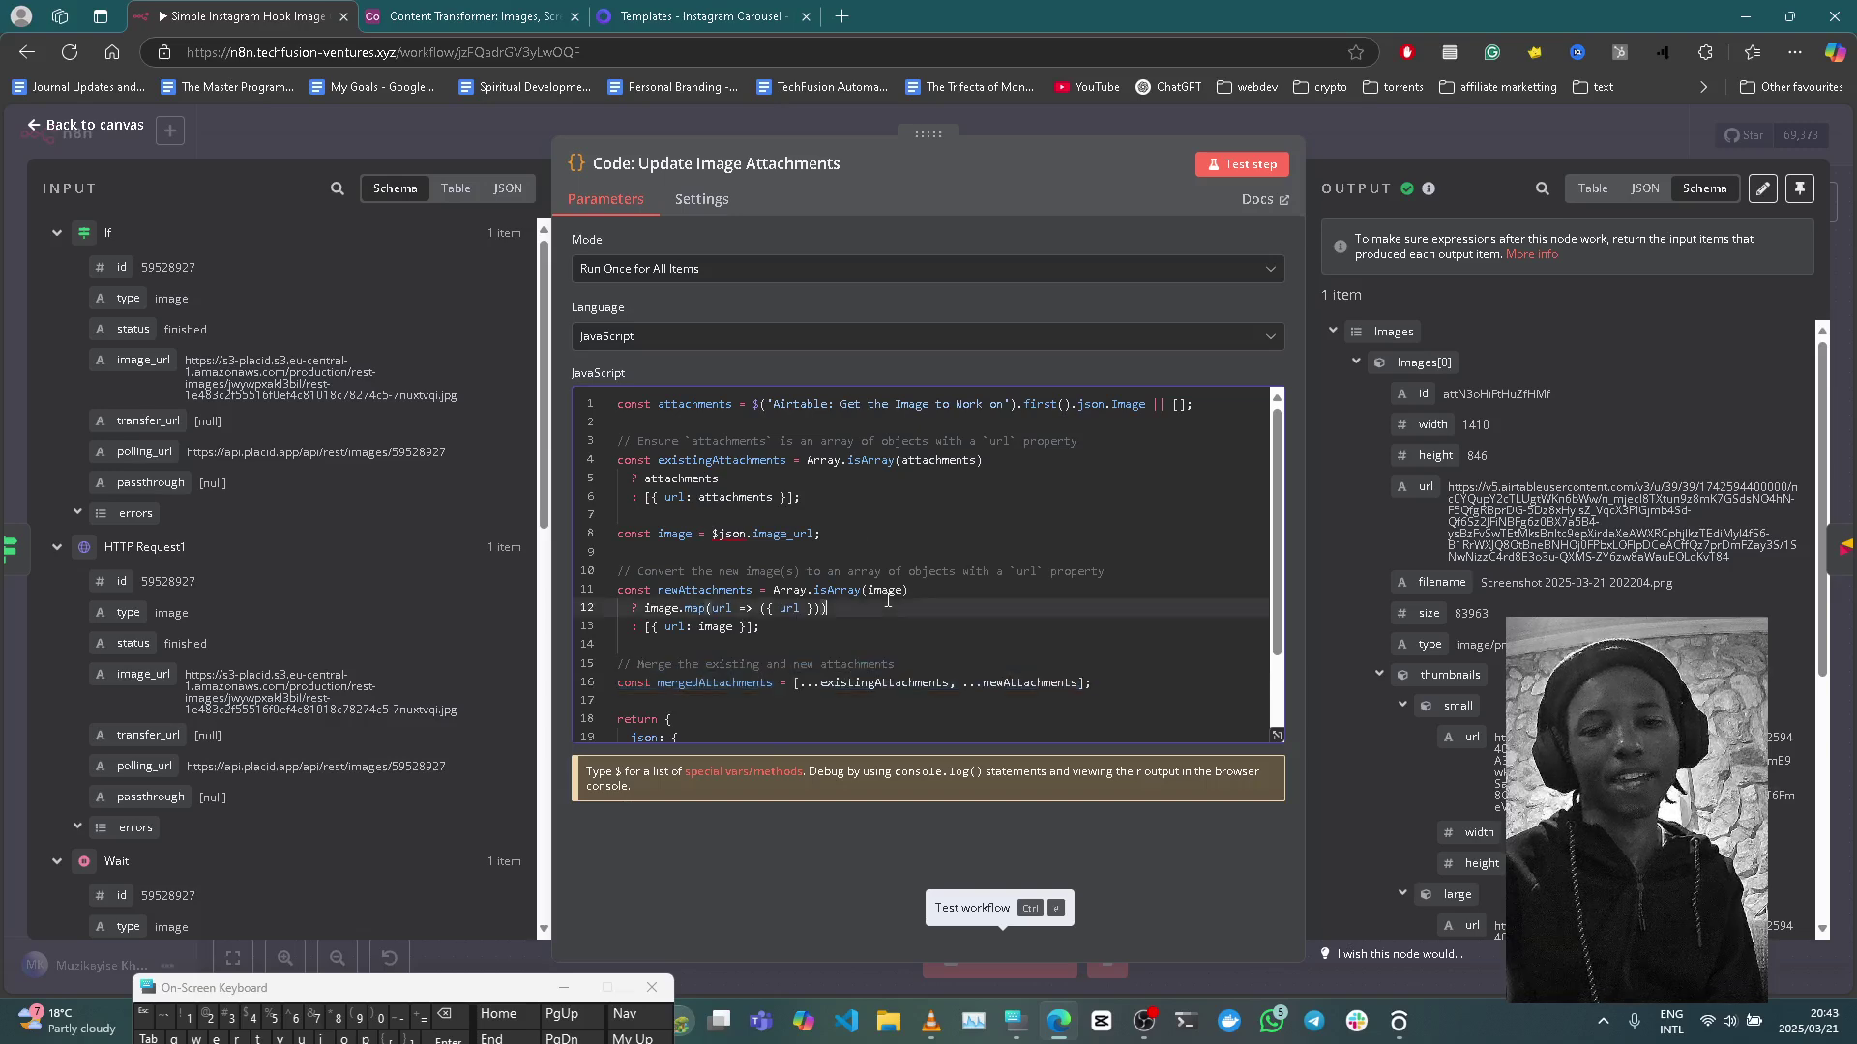
scroll(728, 680, "down", 1)
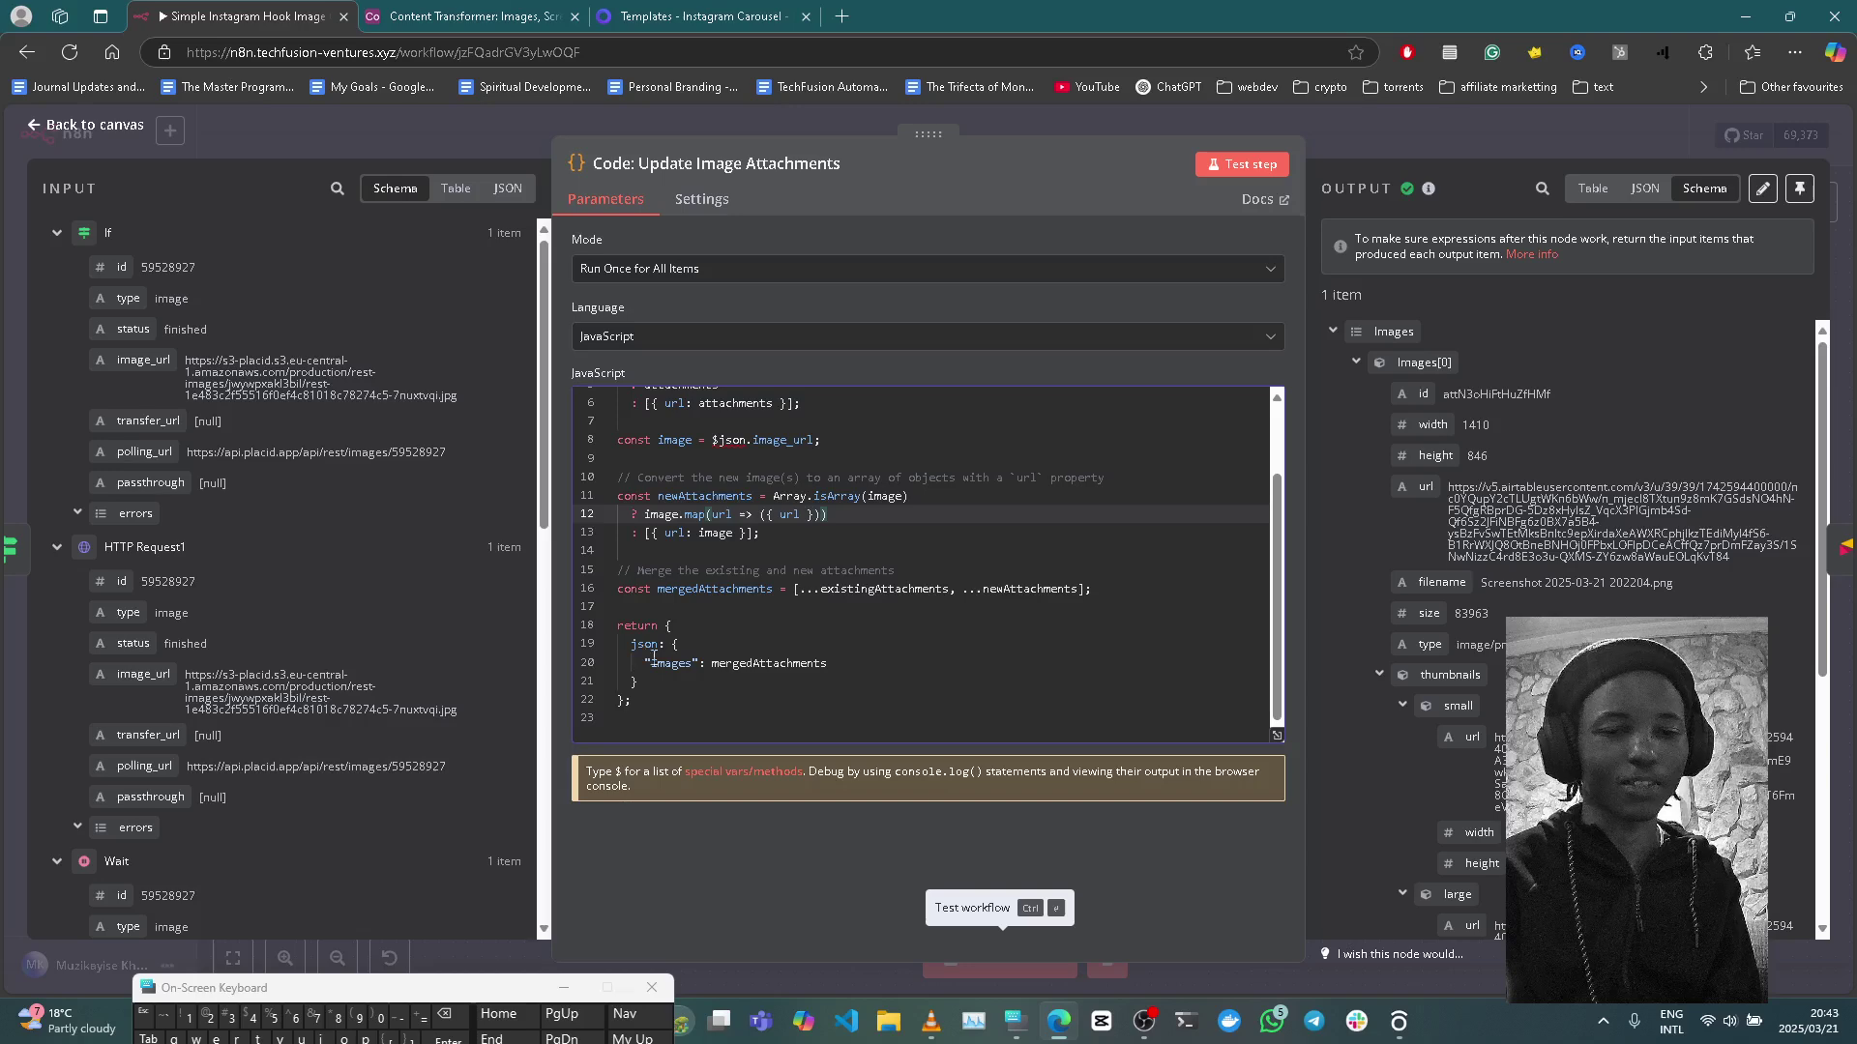
left_click(1354, 155)
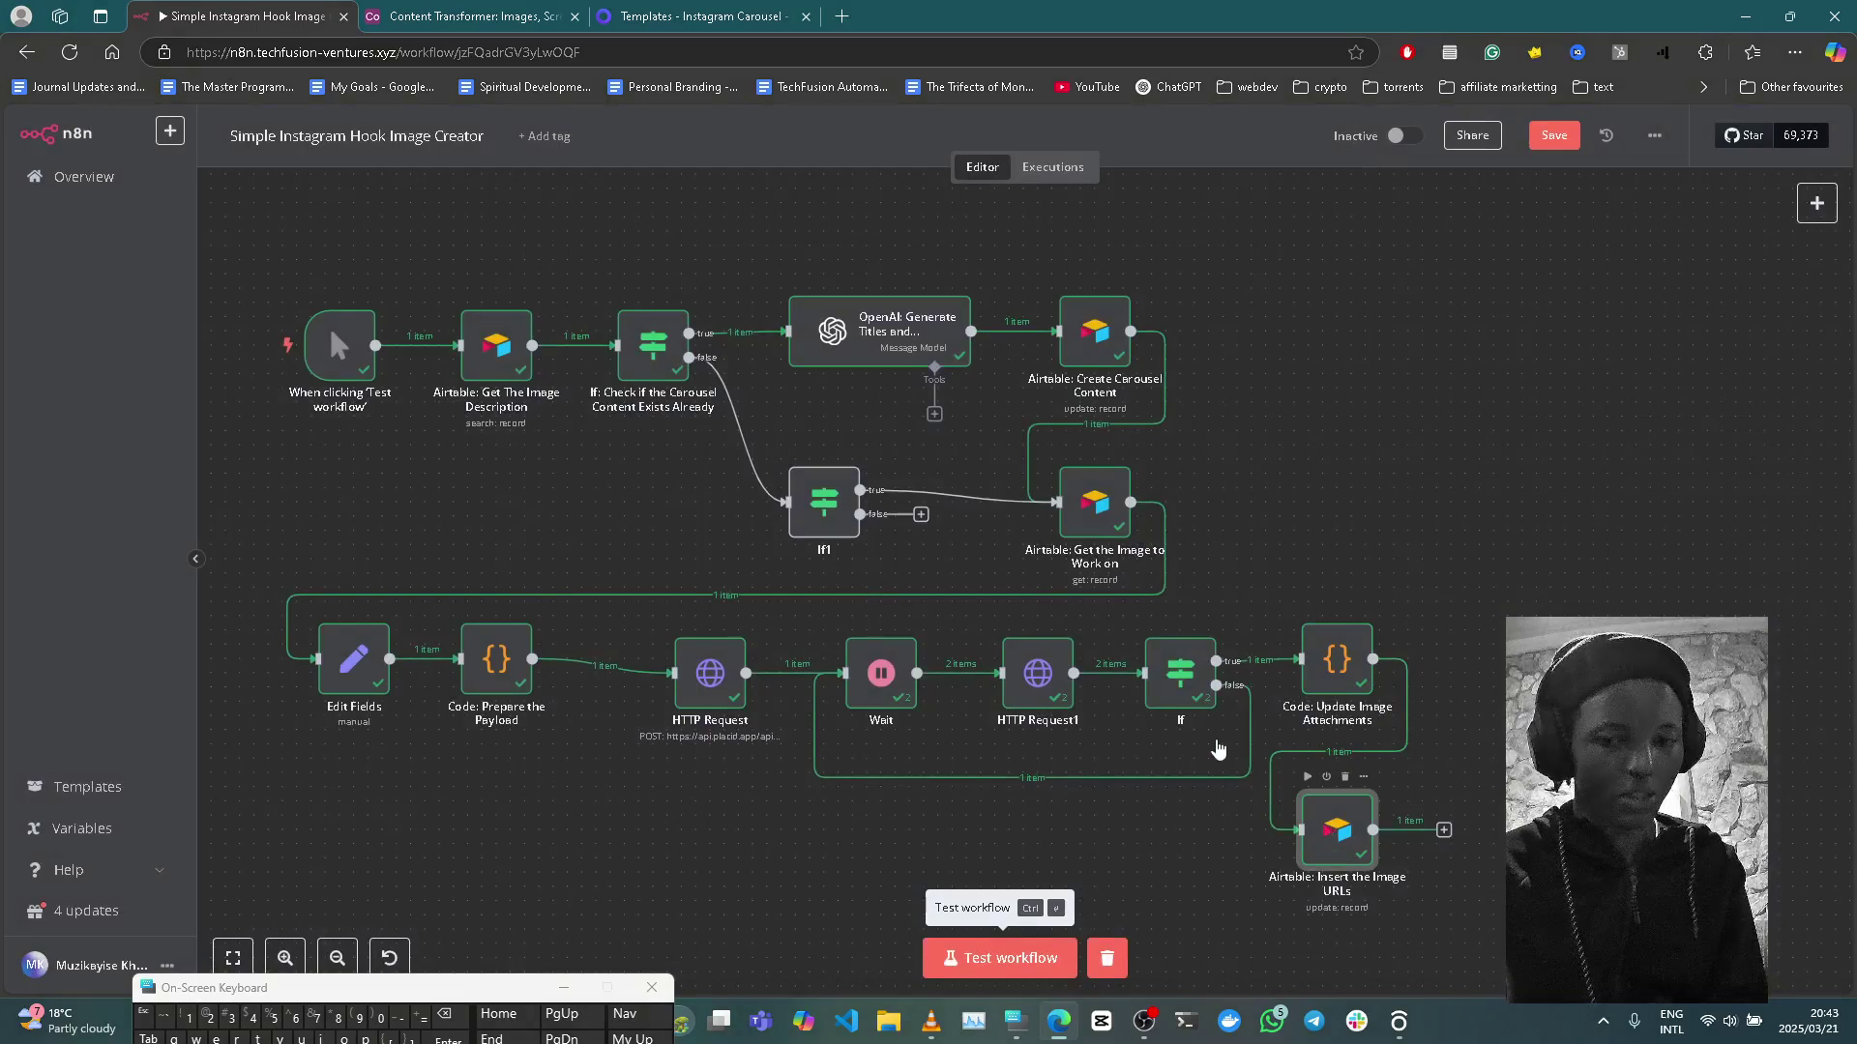
Step: Inspect the Airtable: Insert the Image URLs node's record match and its Image, Transformed Image URL and Status mappings, and return to the canvas
key("Return")
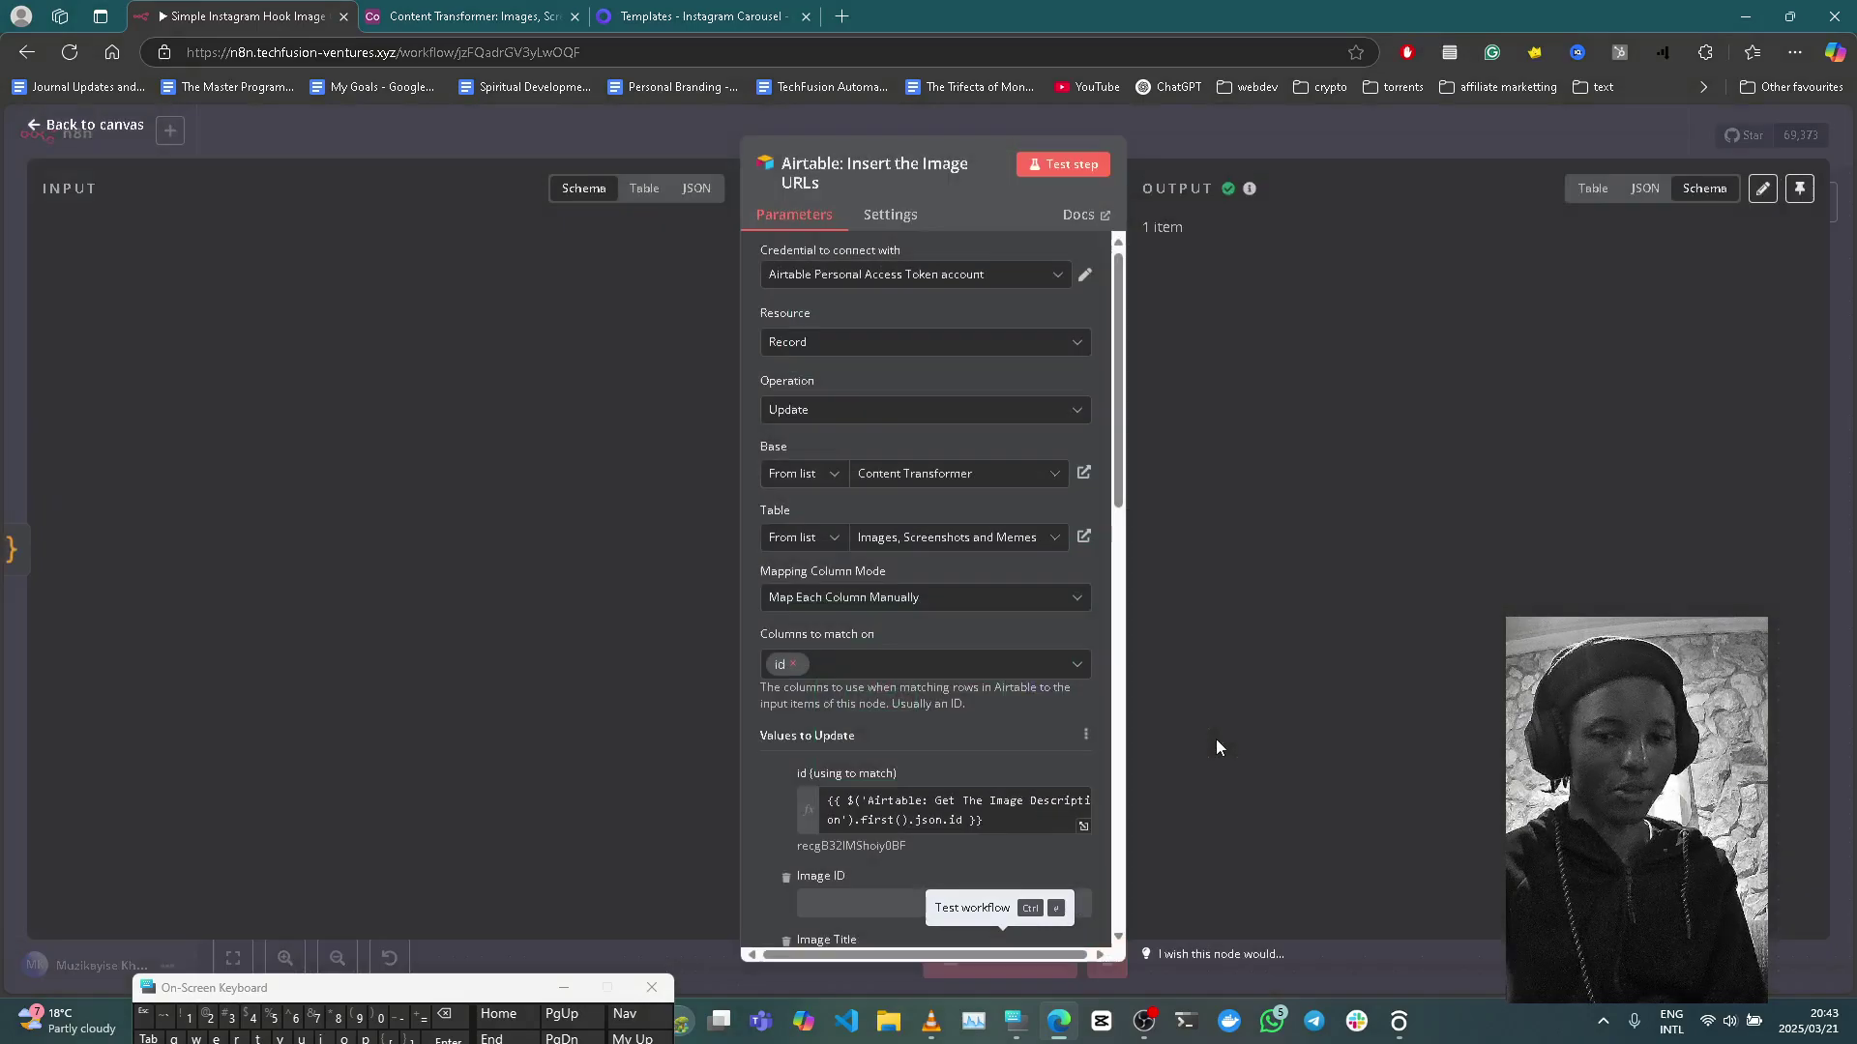
scroll(1024, 741, "down", 8)
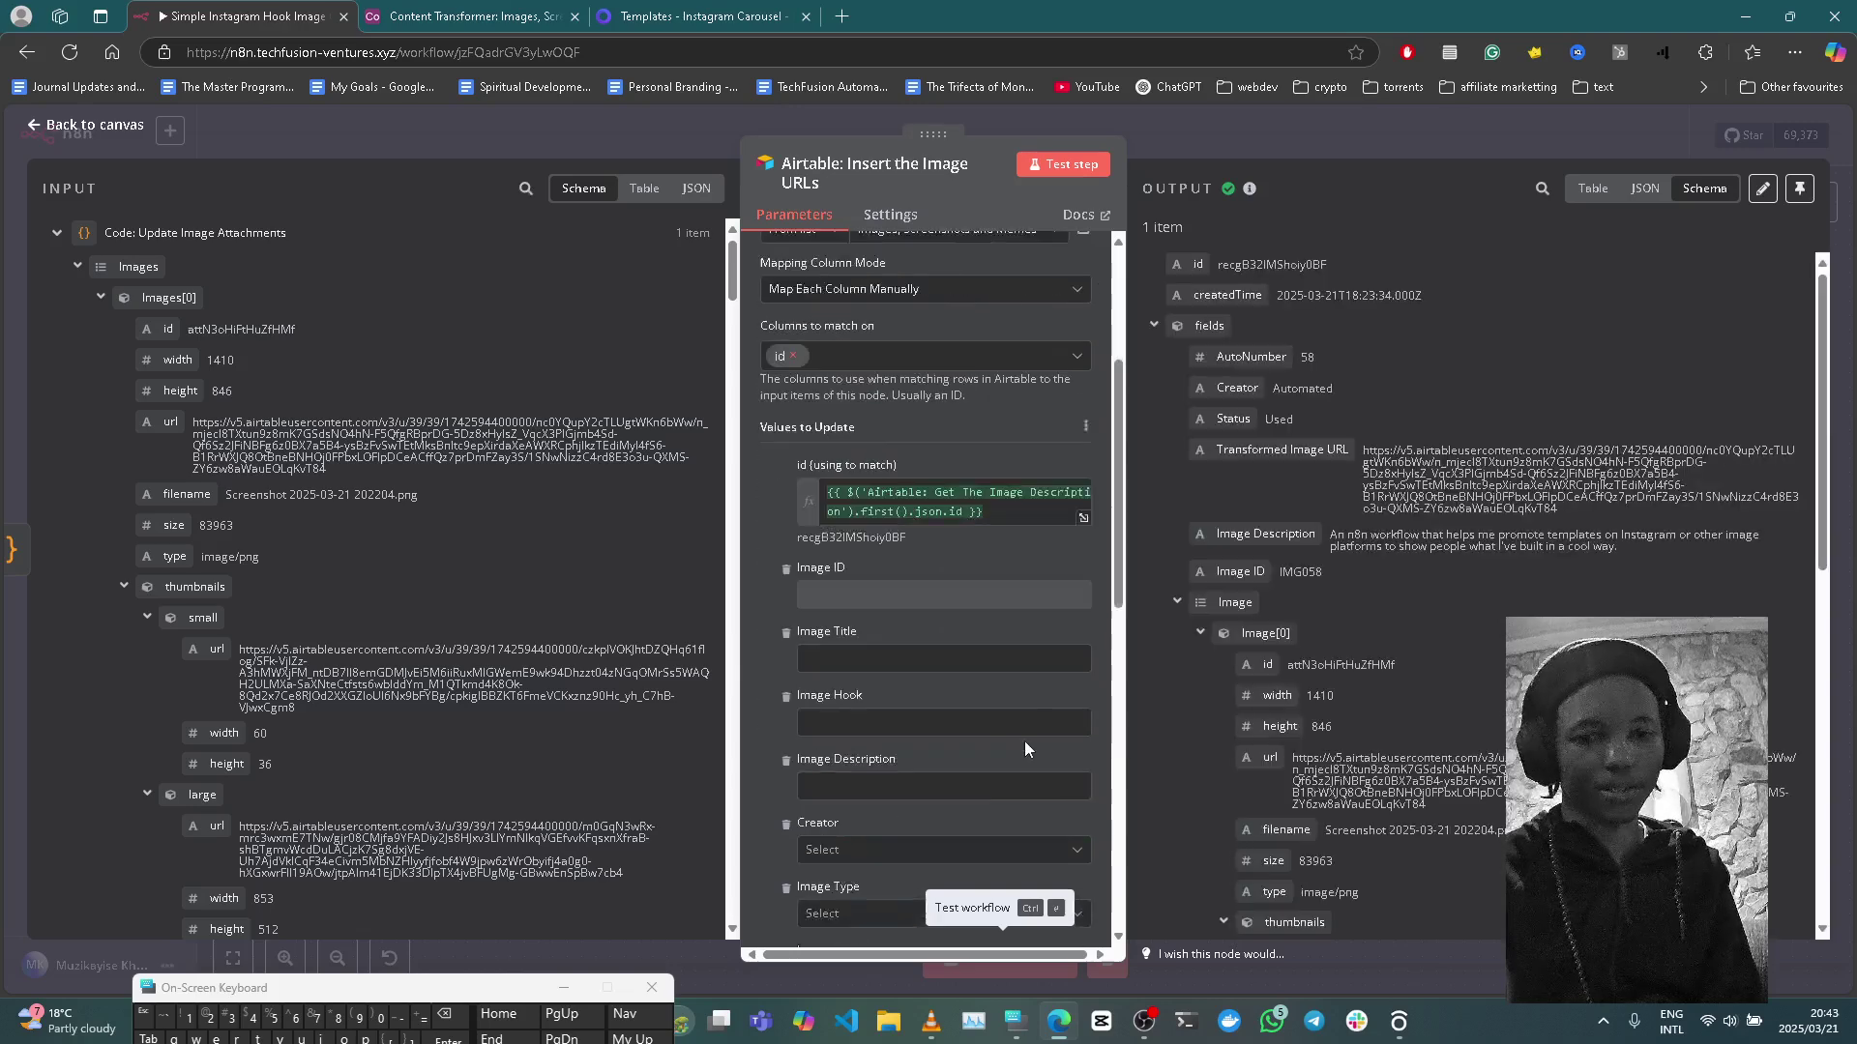
scroll(1005, 731, "down", 1)
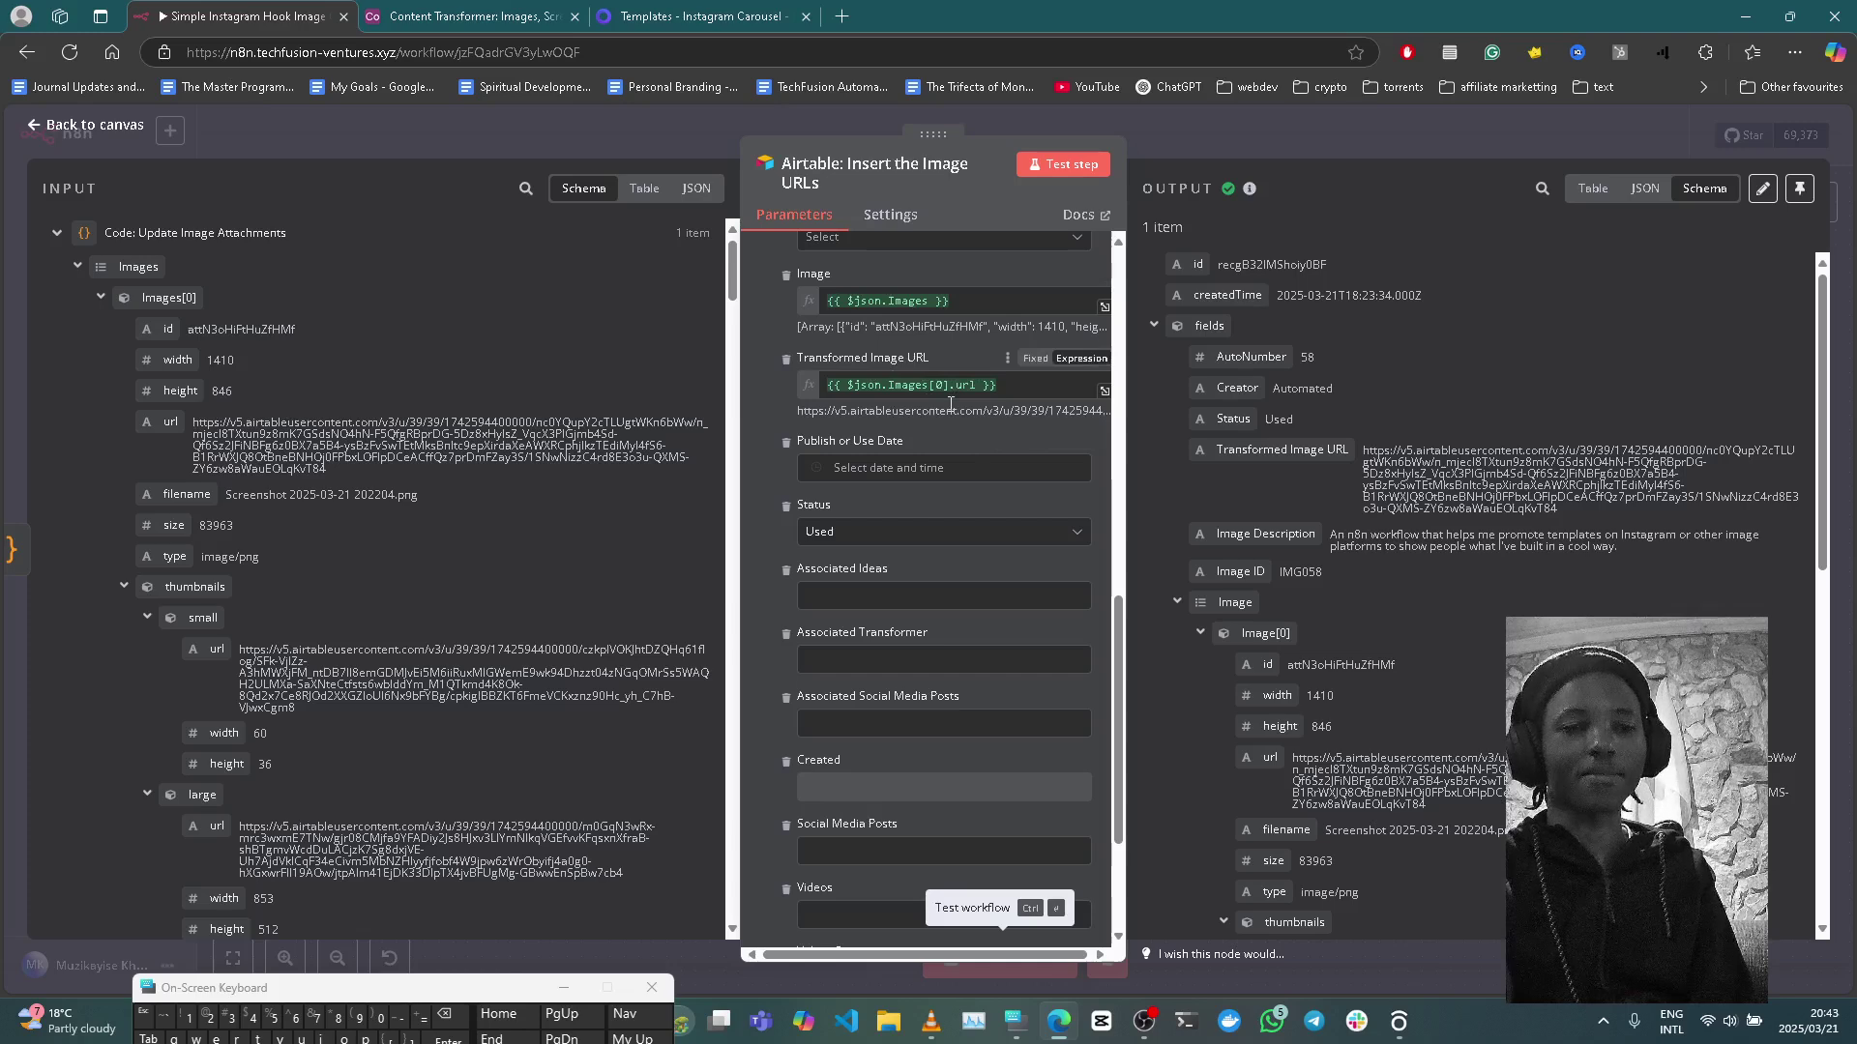
left_click(1252, 154)
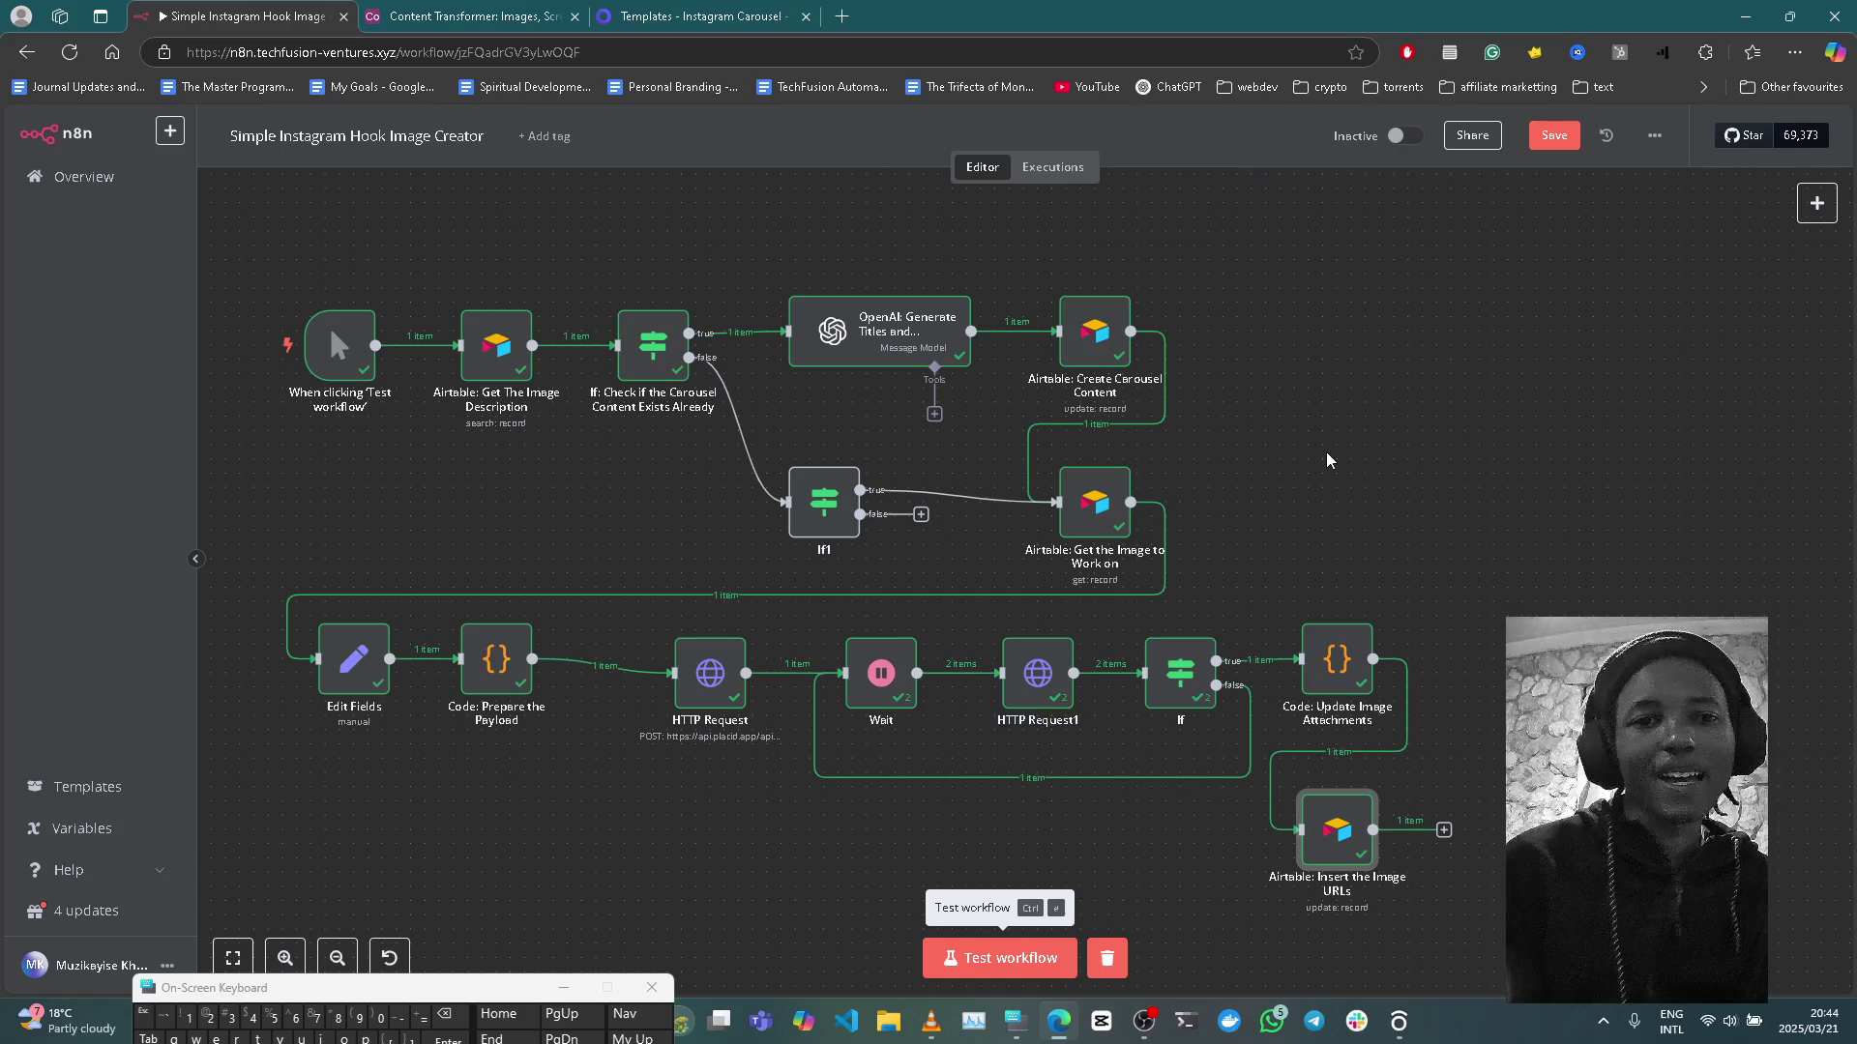
Step: In Airtable, view IMG058's original screenshot and generated hook image, close the preview, and look across the record's remaining columns
left_click(474, 17)
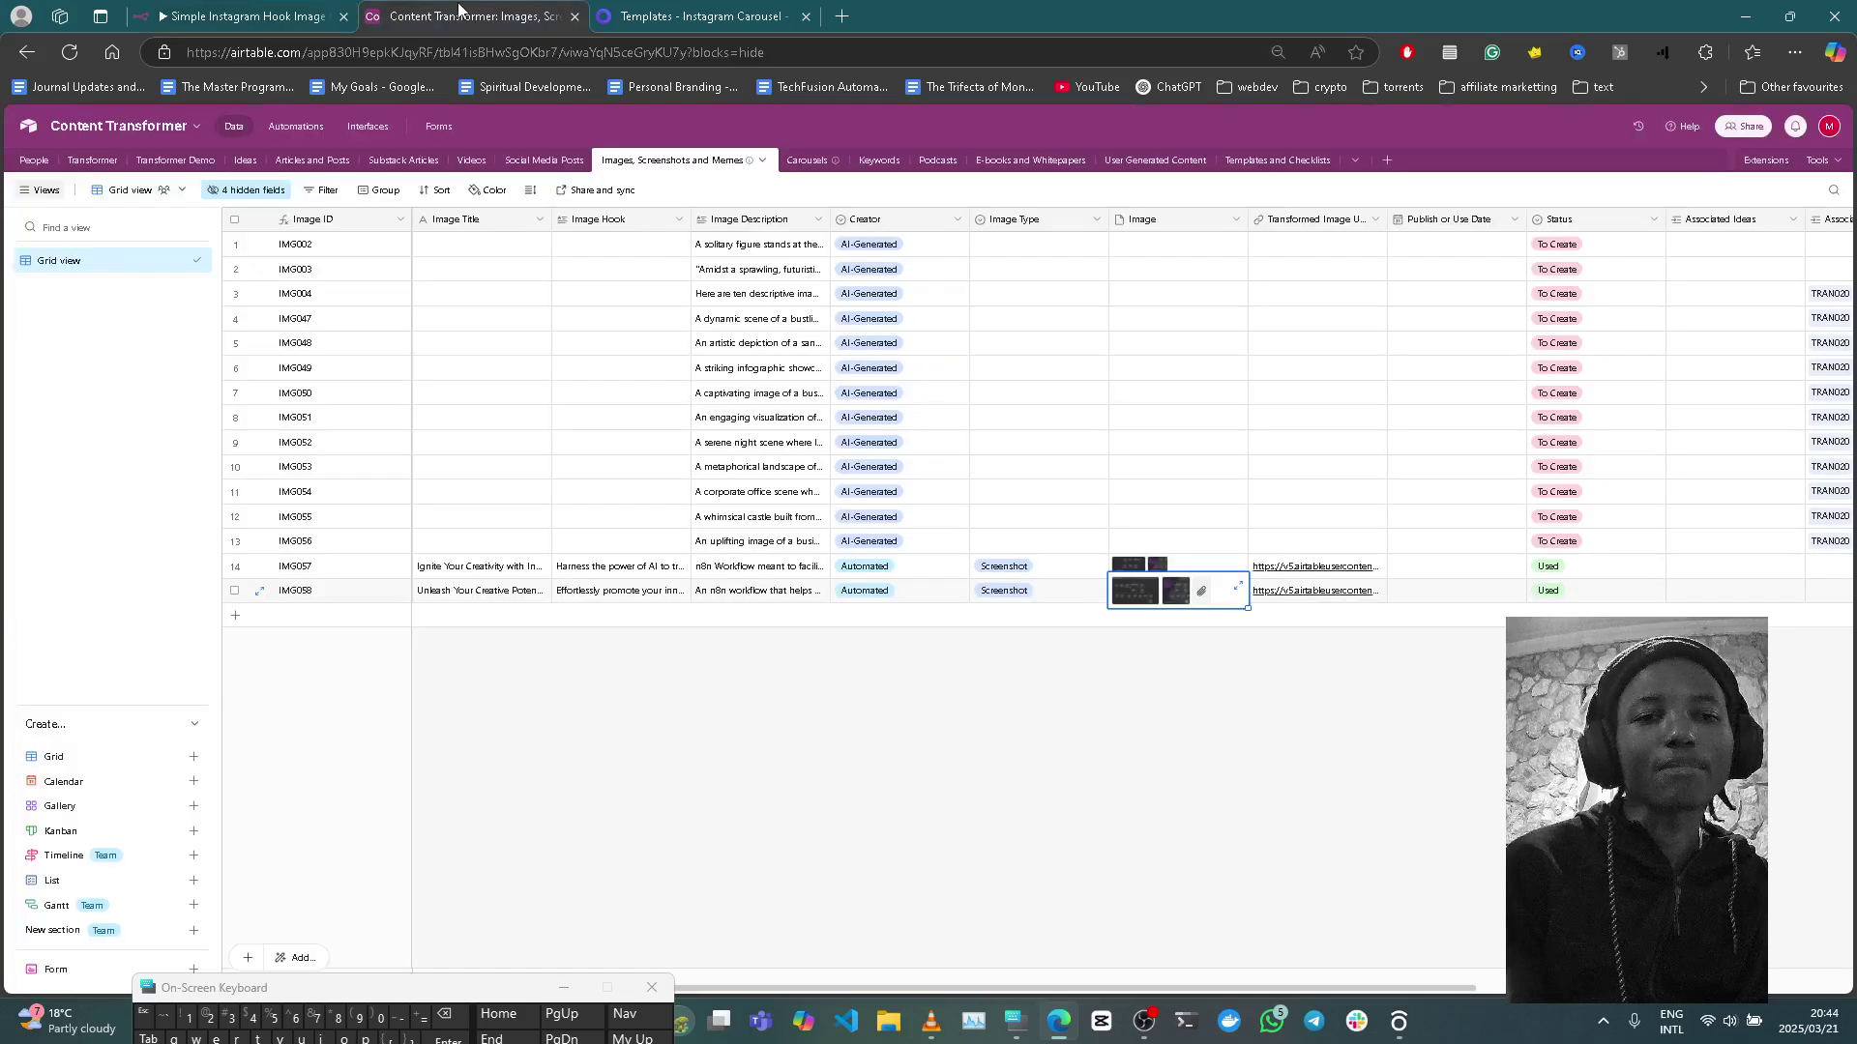
left_click(1134, 592)
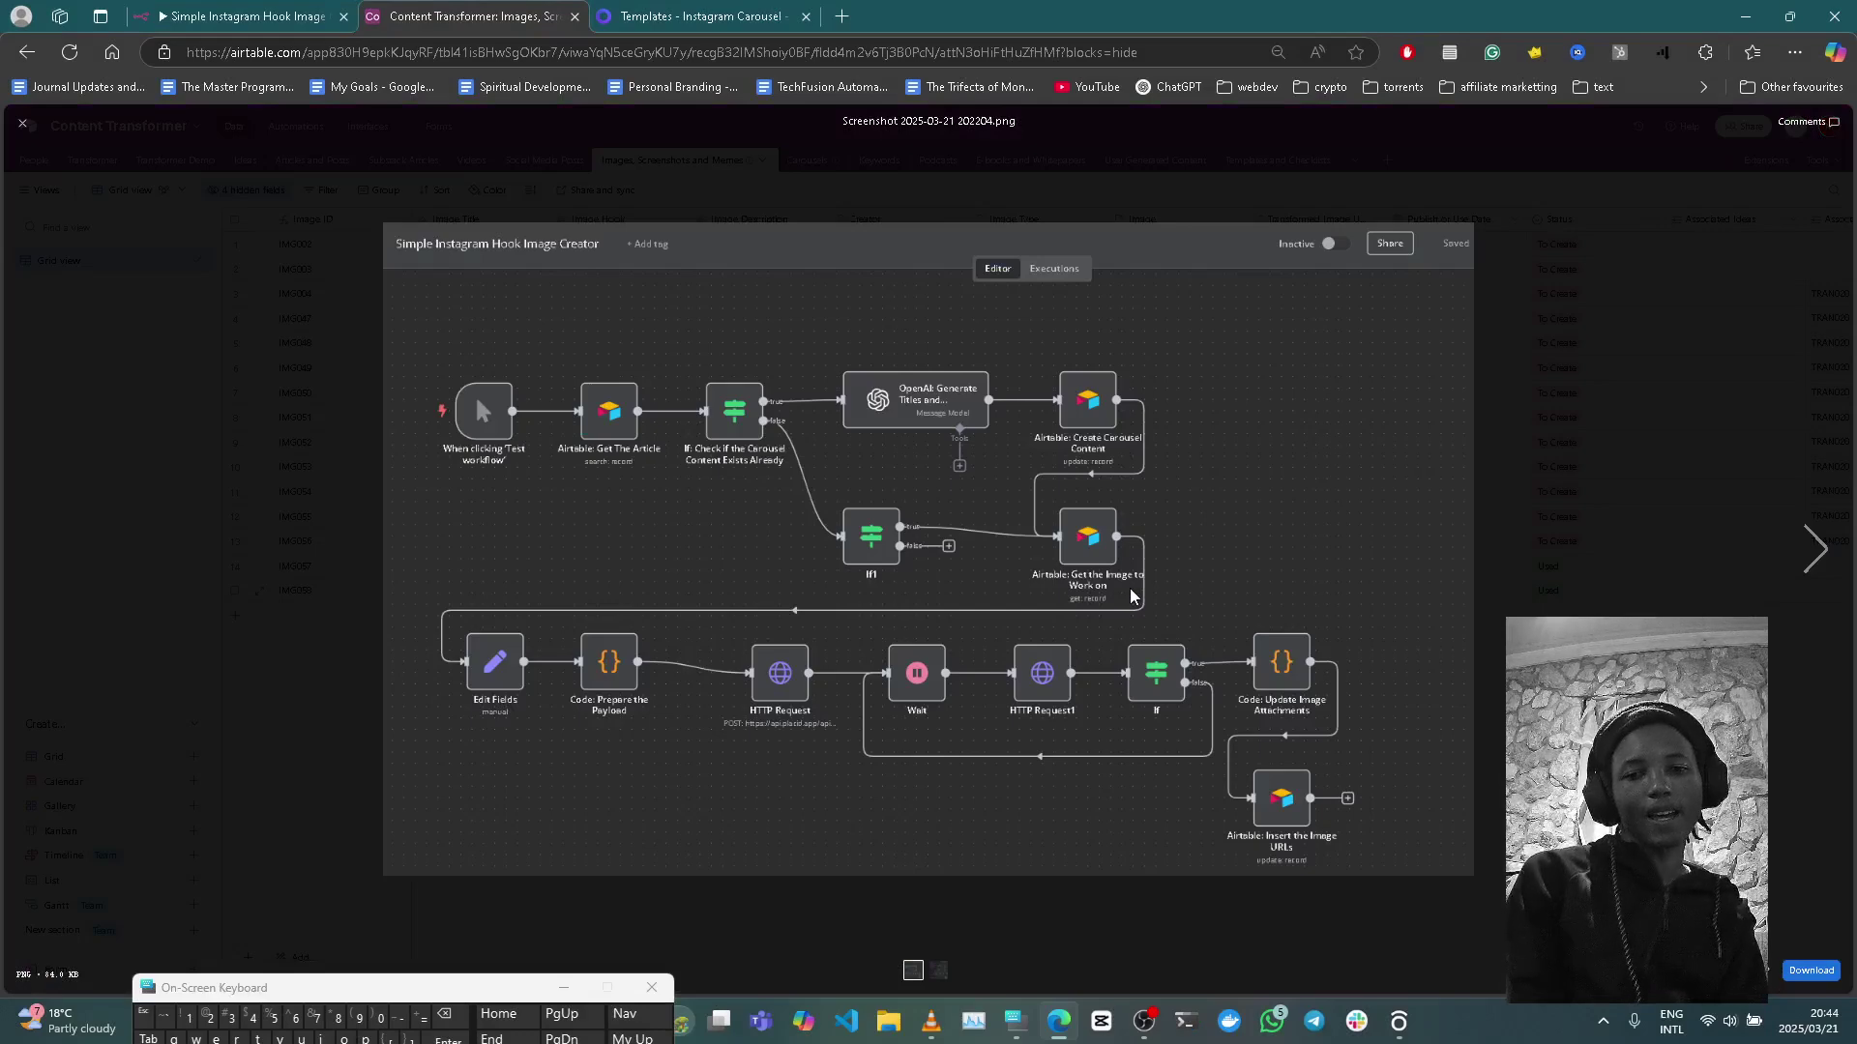
left_click(1808, 549)
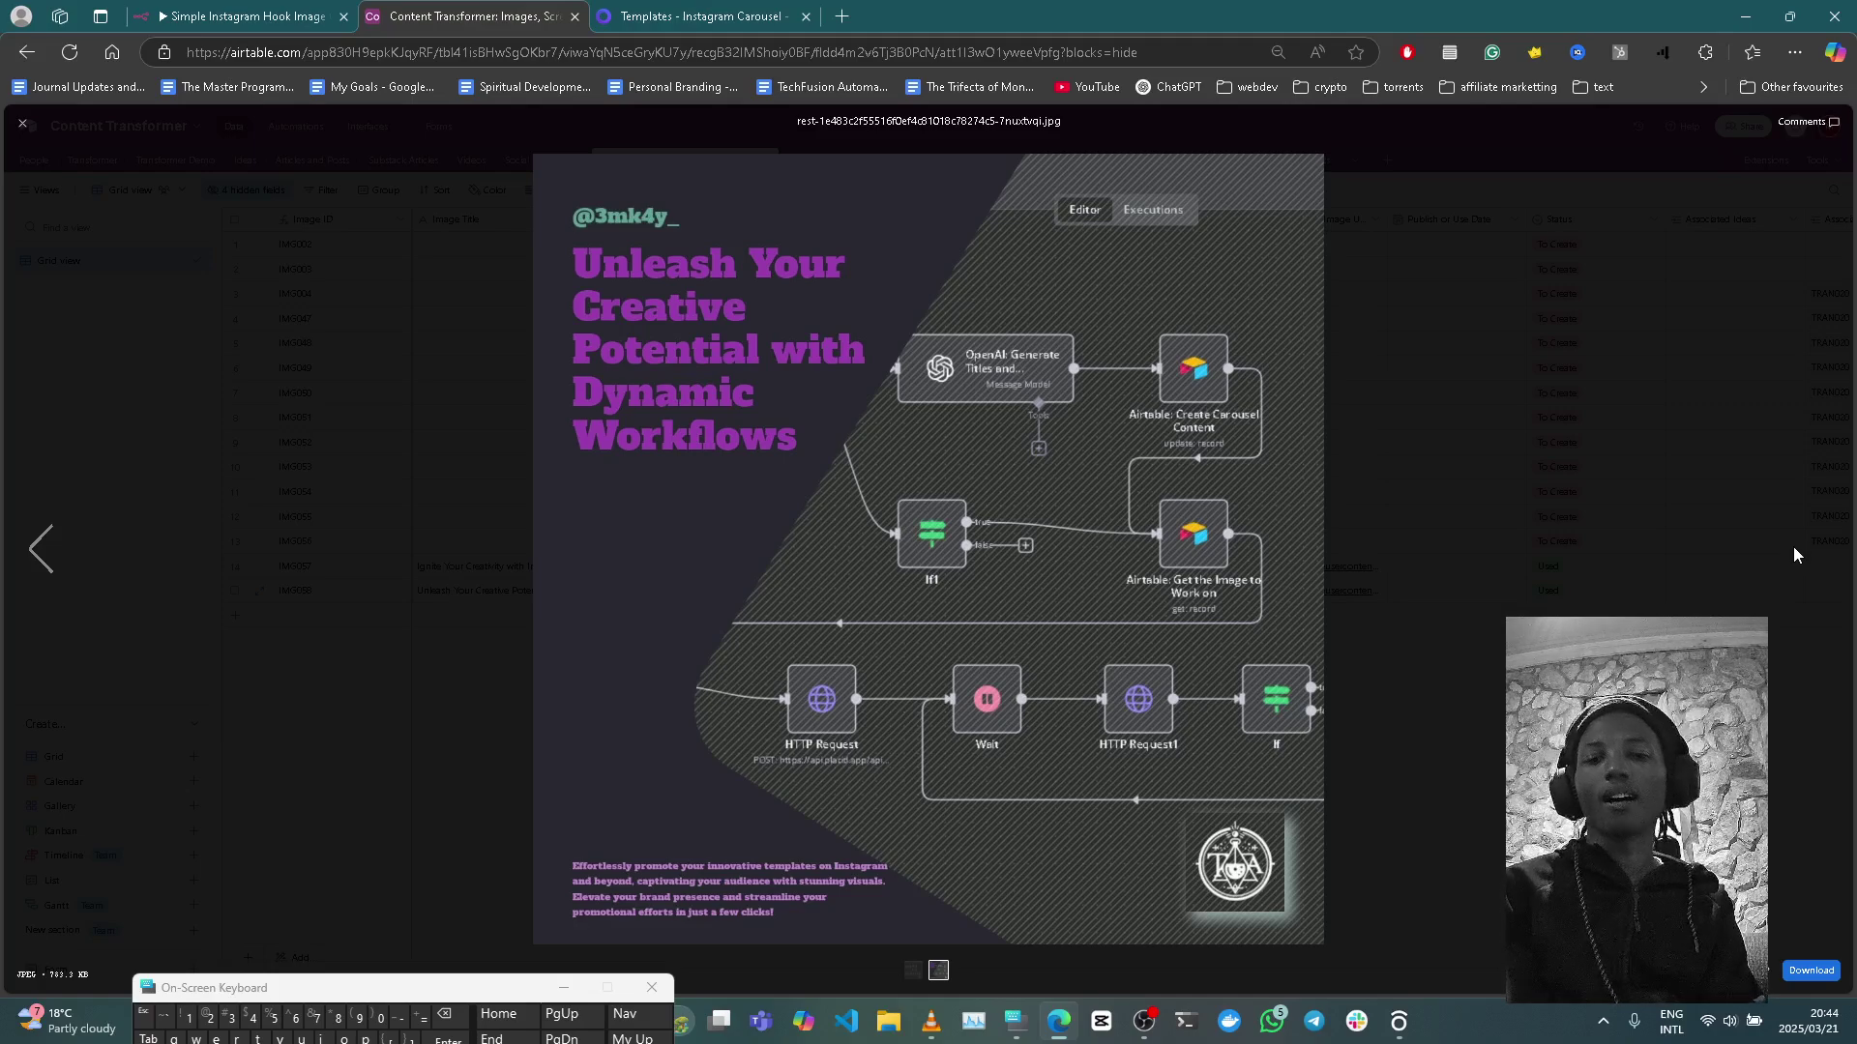
left_click(1503, 737)
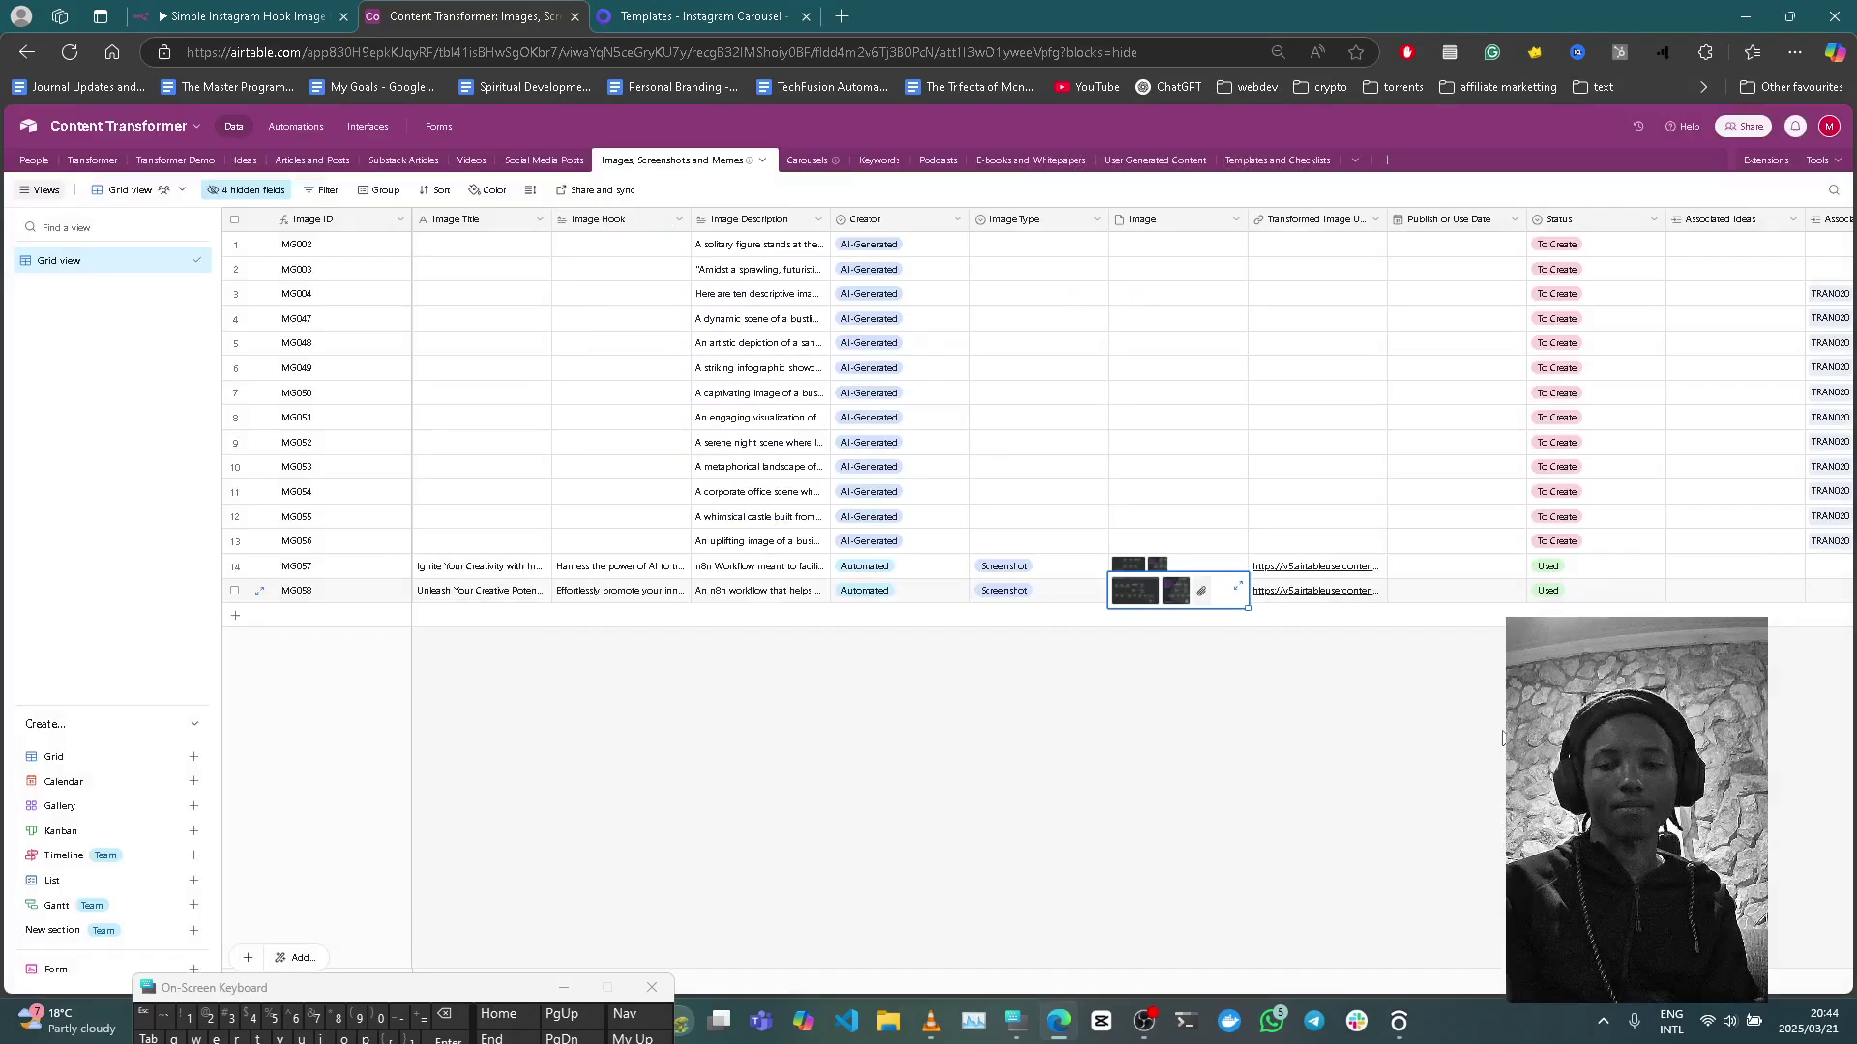
scroll(1431, 592, "right", 5)
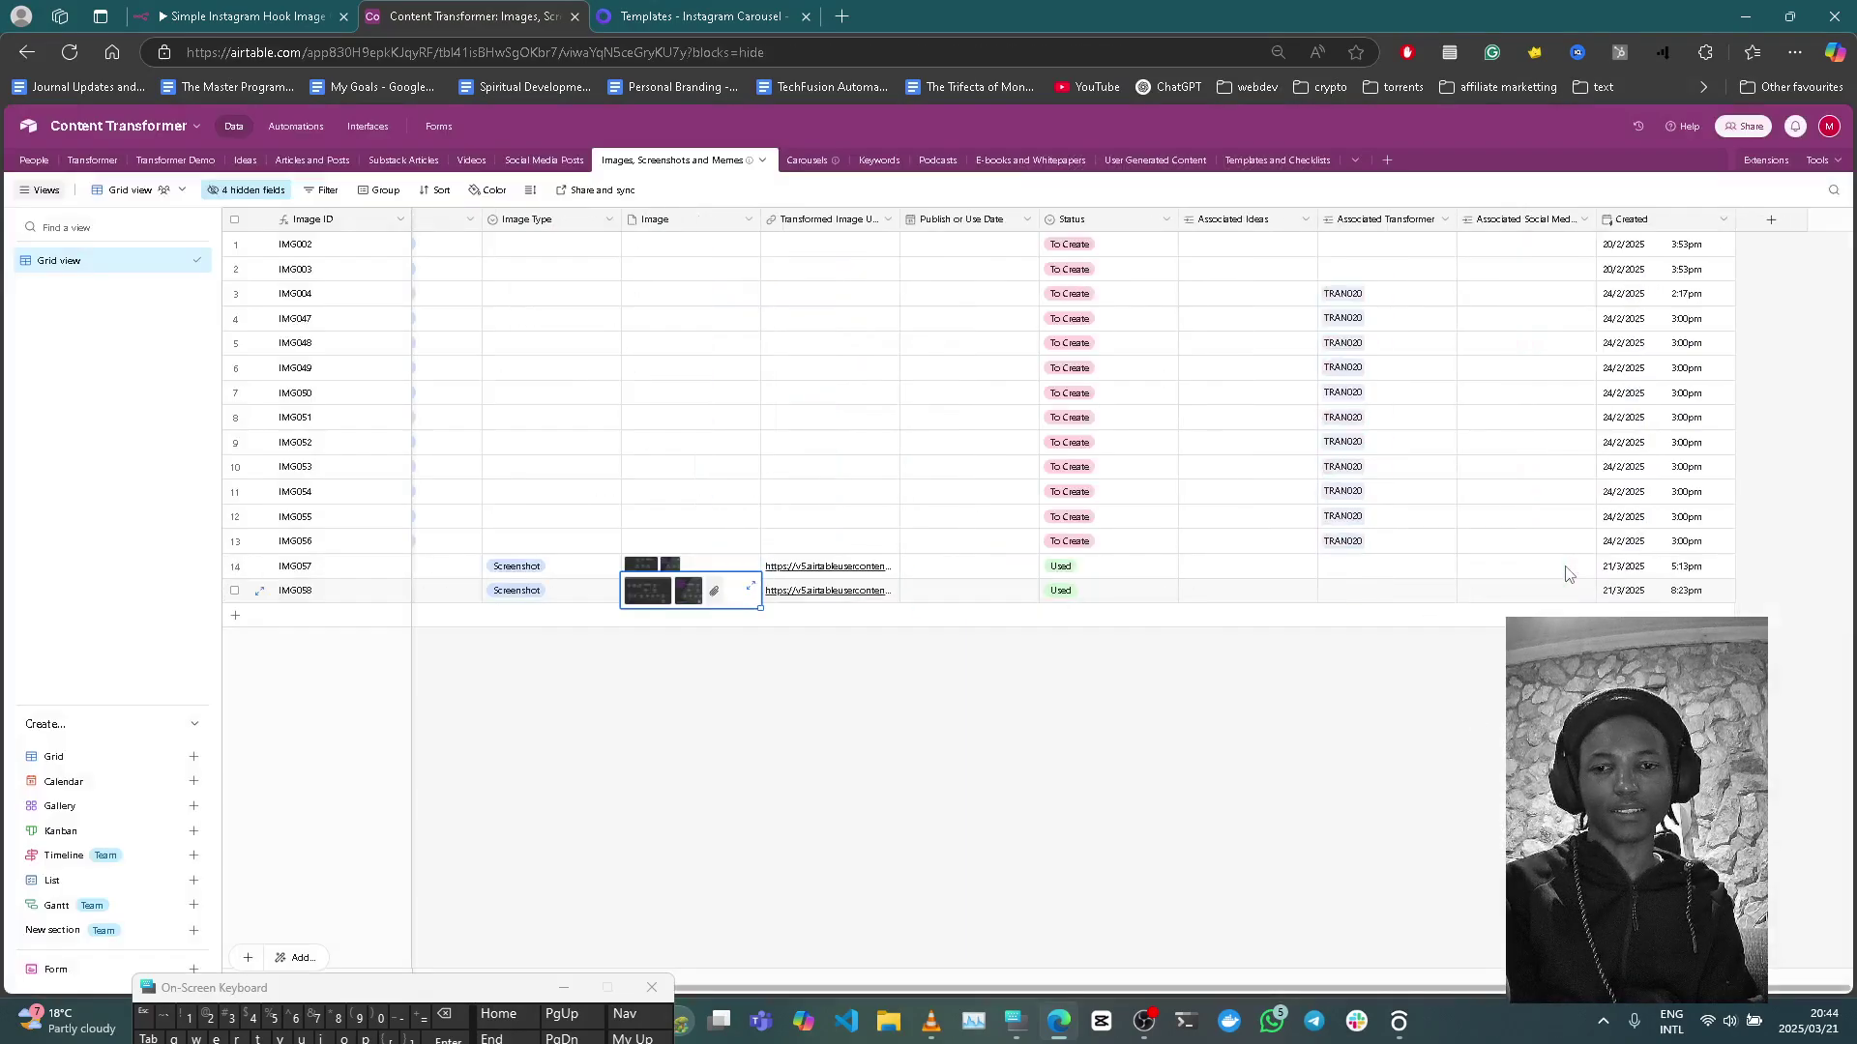
scroll(1448, 573, "left", 5)
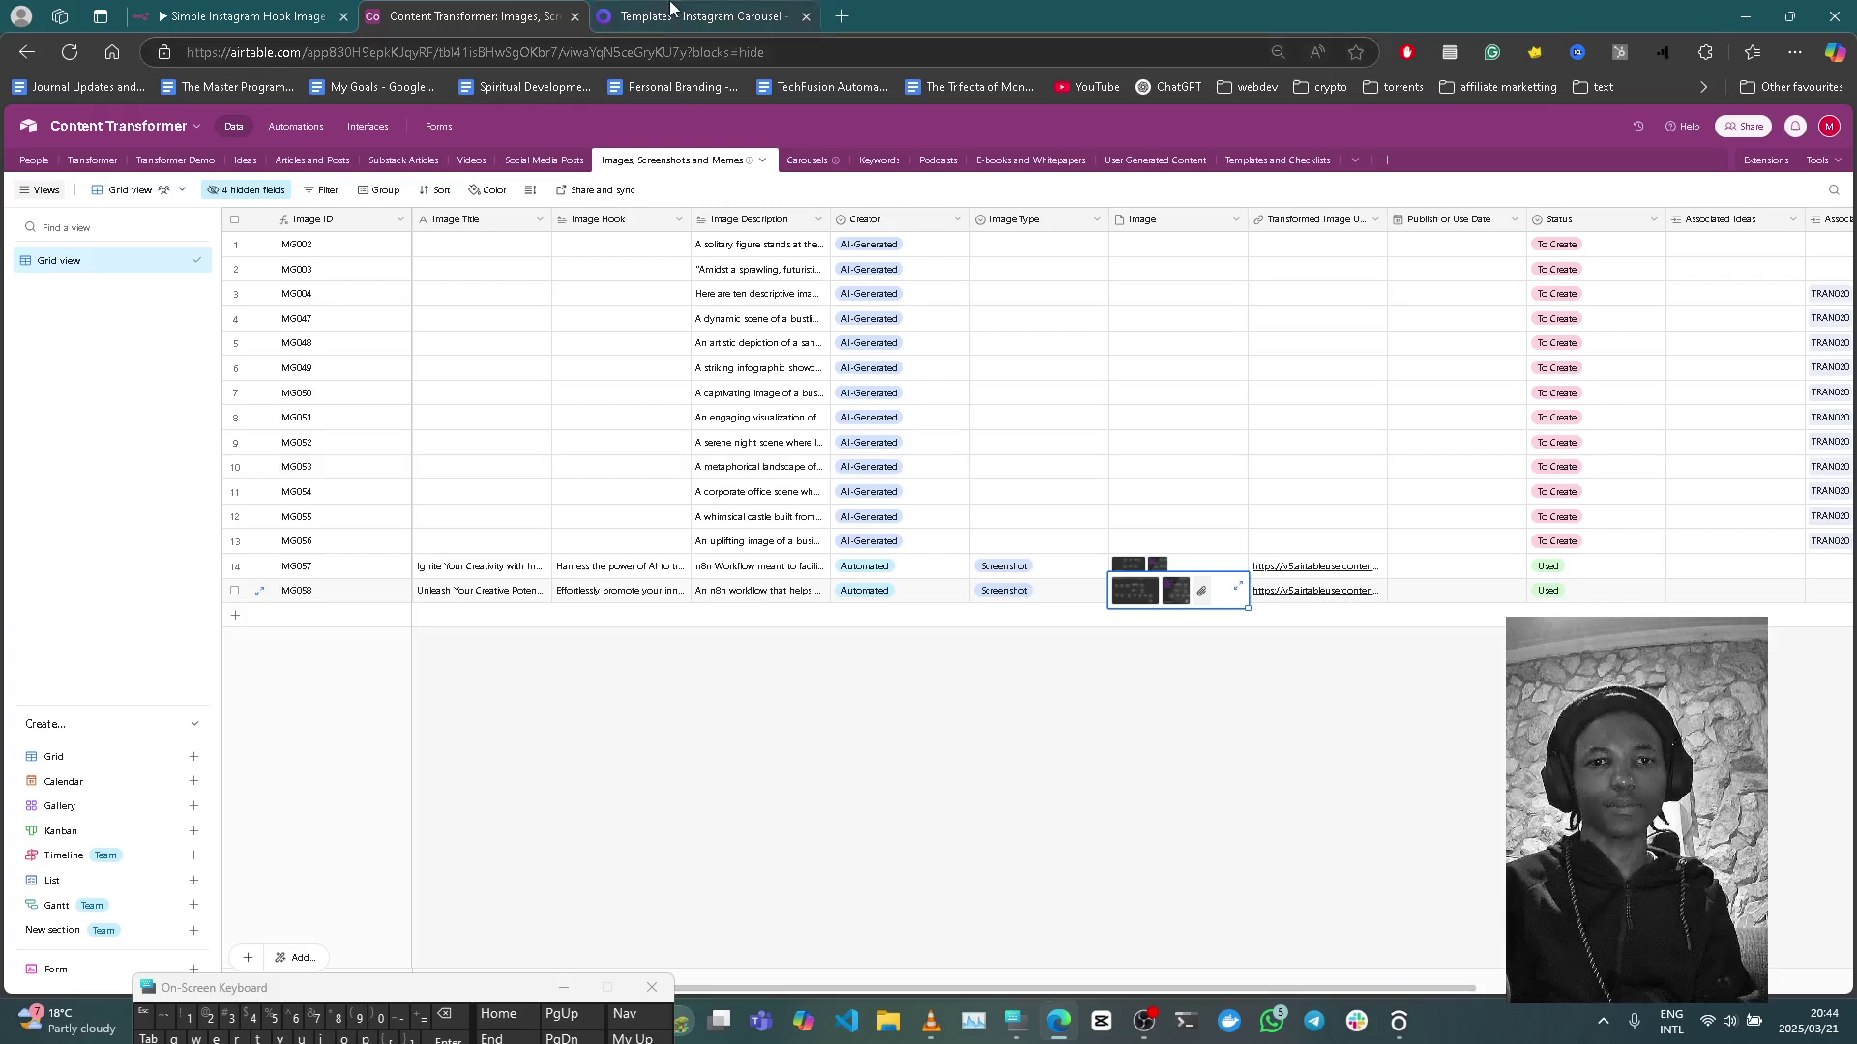
mouse_move(671, 8)
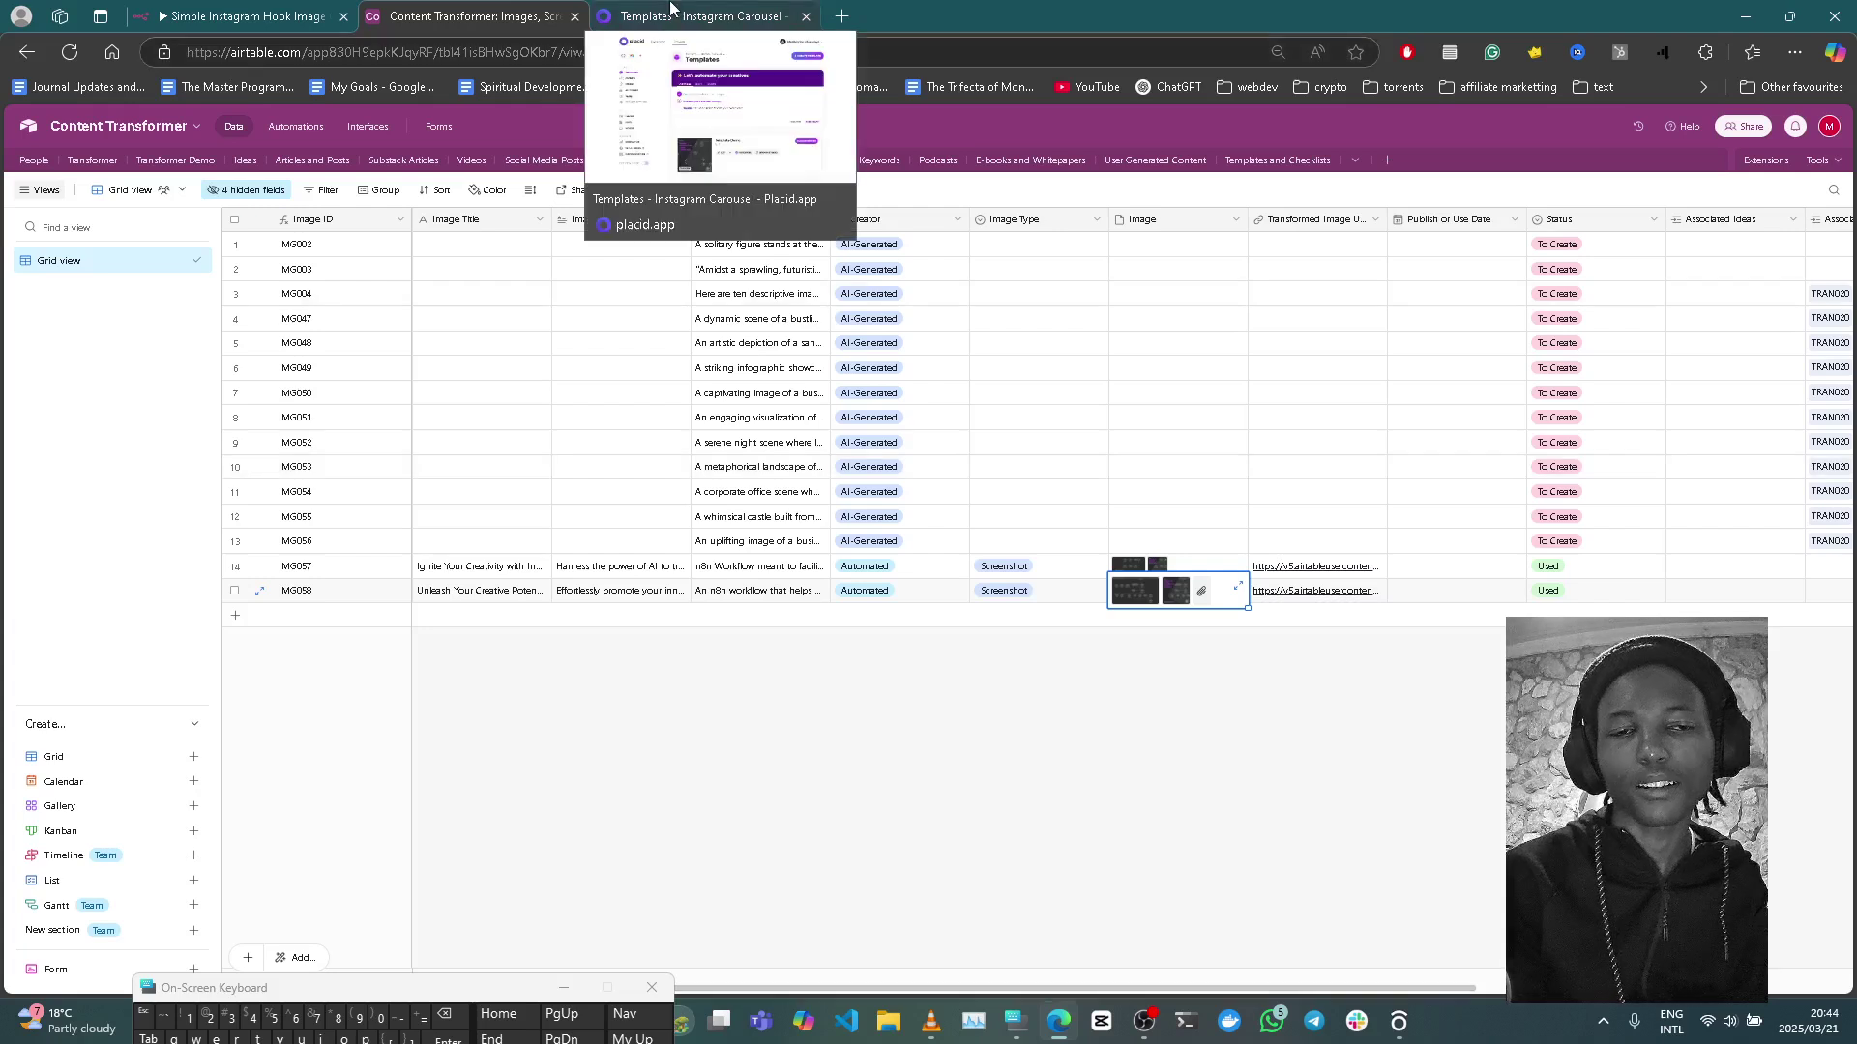